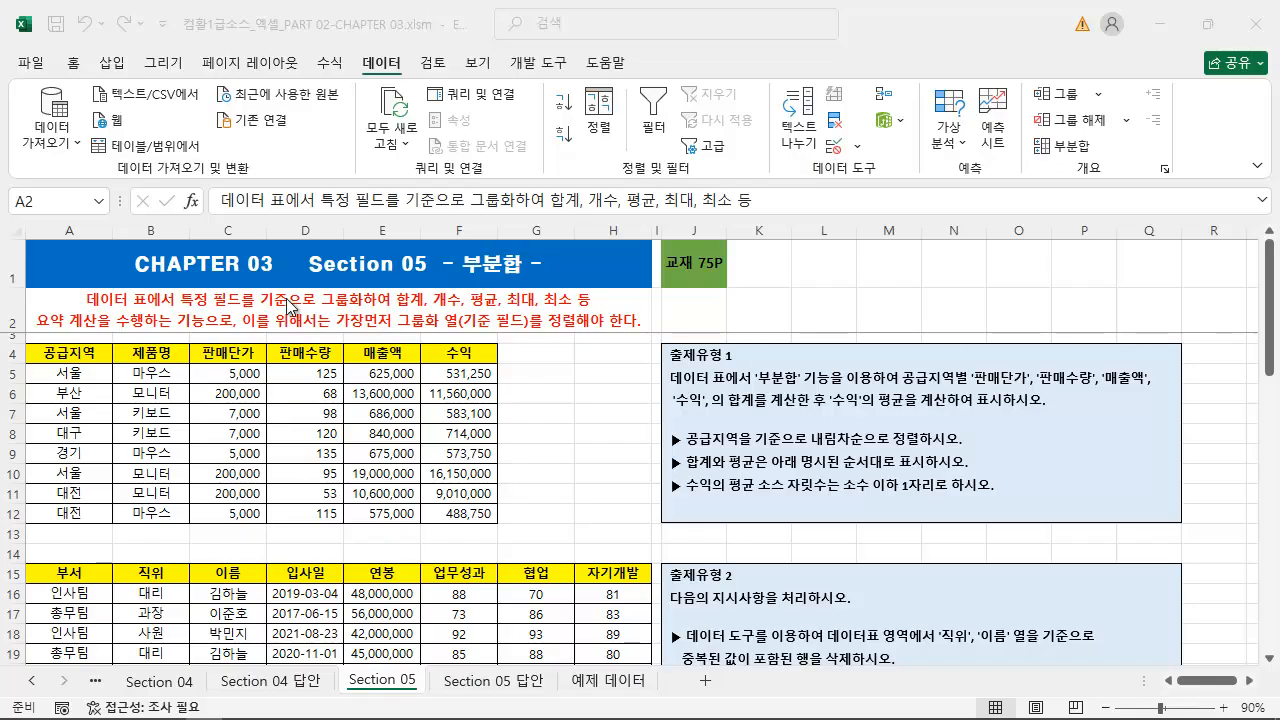
Read the subtotal explanation in A2 and the 출제유형 1 instructions for the sales table
left_click(236, 324)
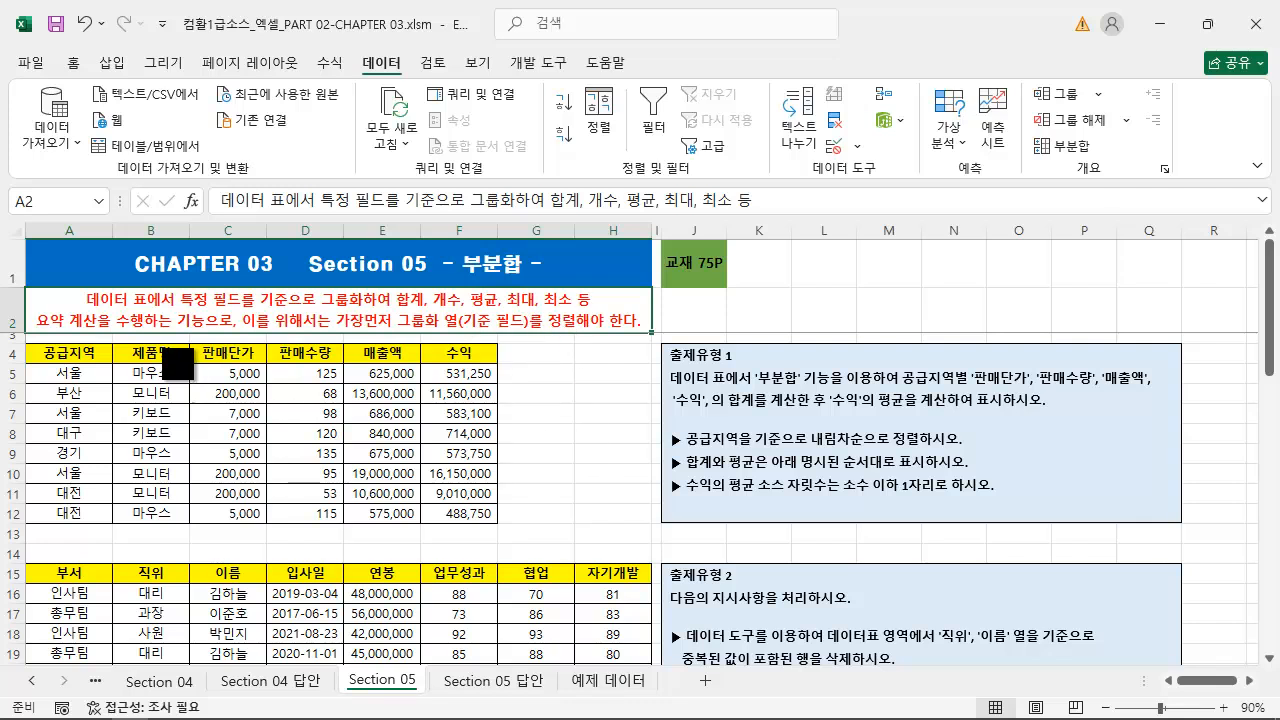
mouse_move(33, 311)
left_mouse_down()
mouse_move(118, 336)
mouse_move(206, 332)
left_mouse_up()
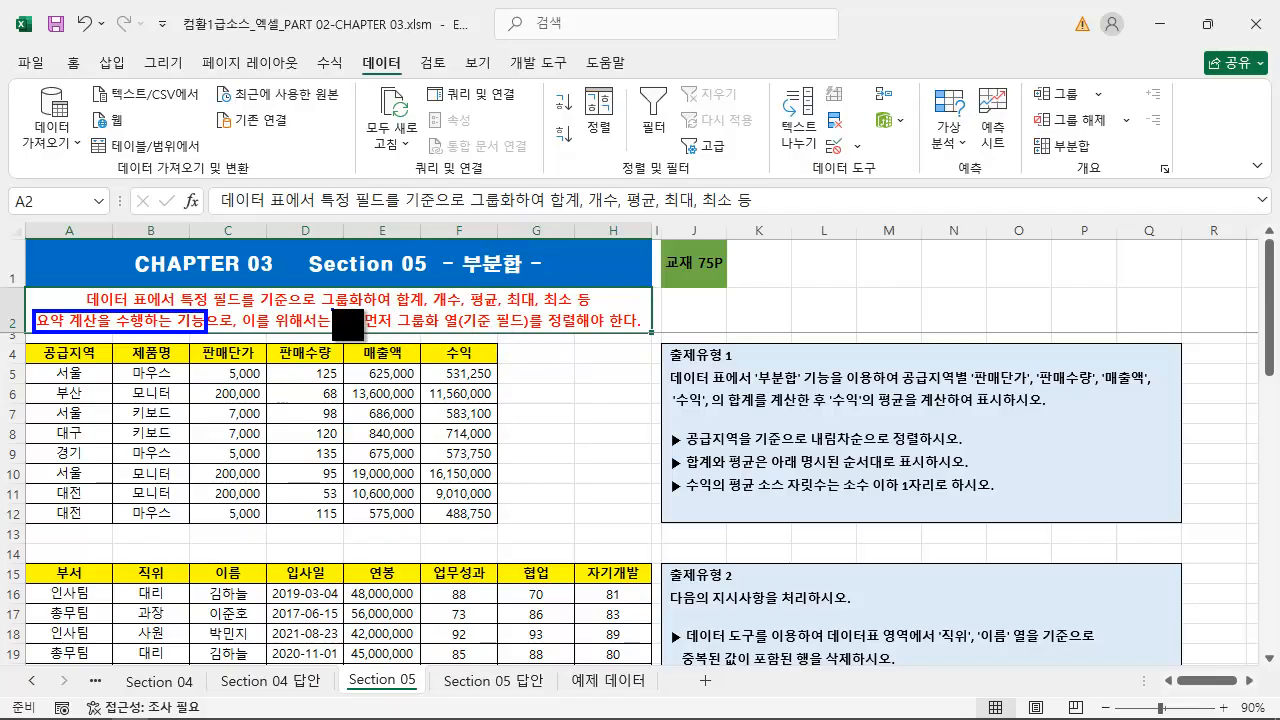
left_click_drag(330, 307, 645, 333)
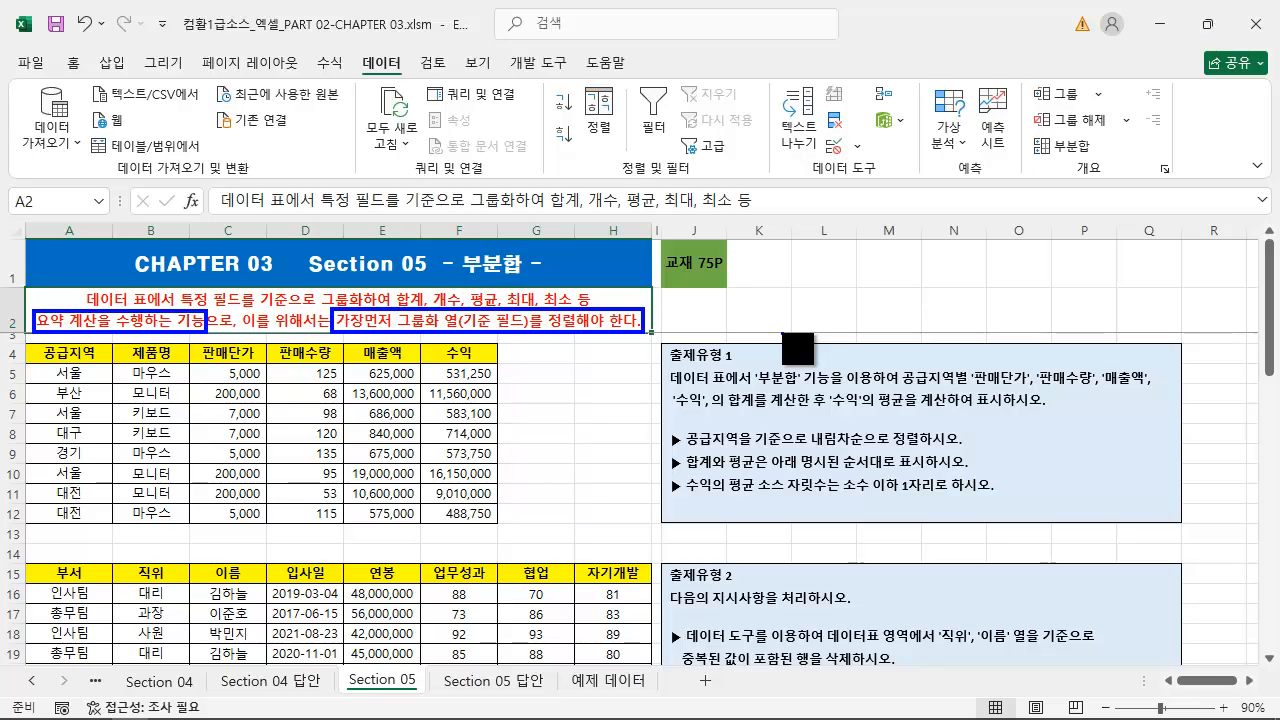
left_click_drag(662, 235, 733, 284)
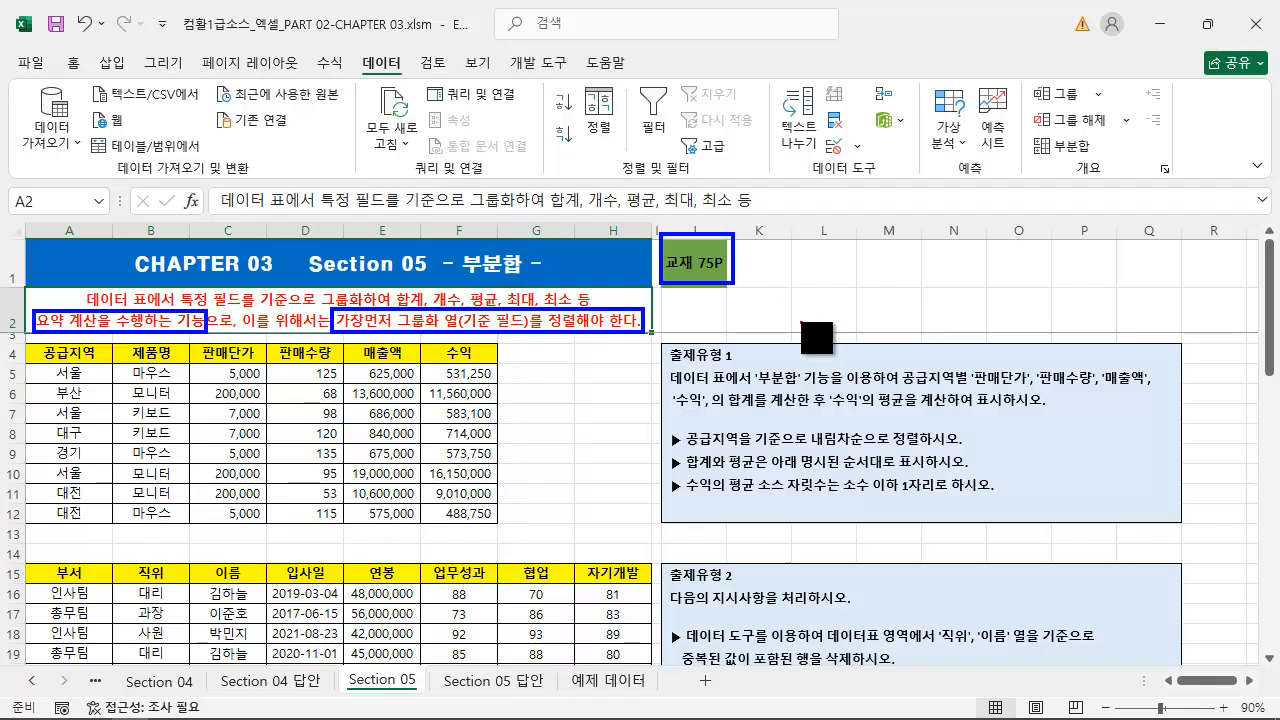
key("Escape")
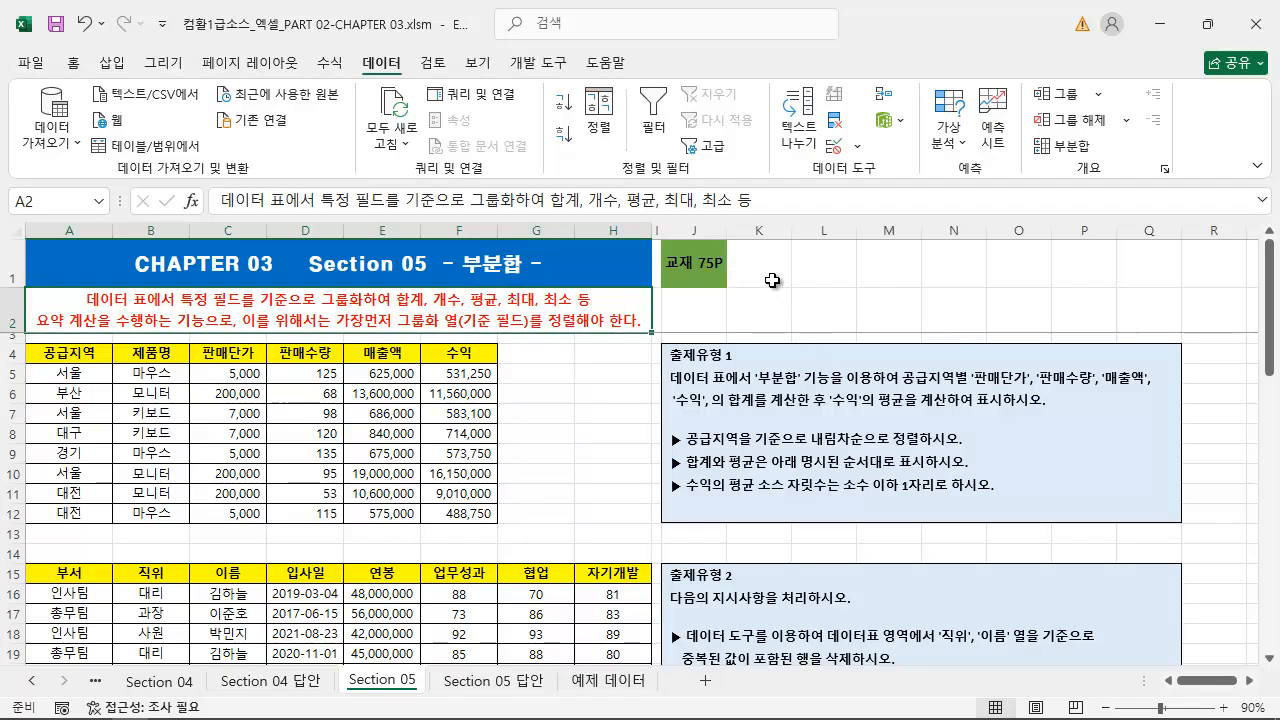
key("ctrl+2")
left_click_drag(22, 342, 270, 426)
left_click_drag(331, 459, 518, 538)
left_click_drag(657, 434, 512, 434)
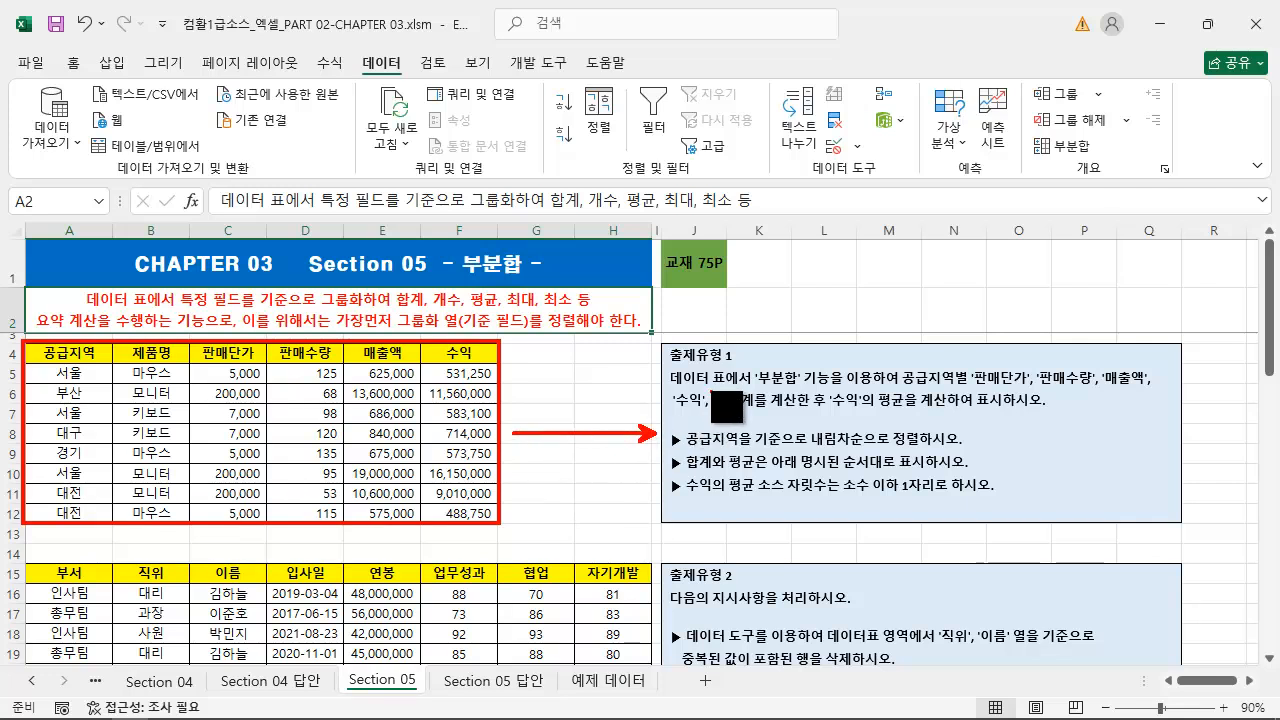
left_click_drag(670, 385, 868, 385)
left_click_drag(959, 388, 1153, 387)
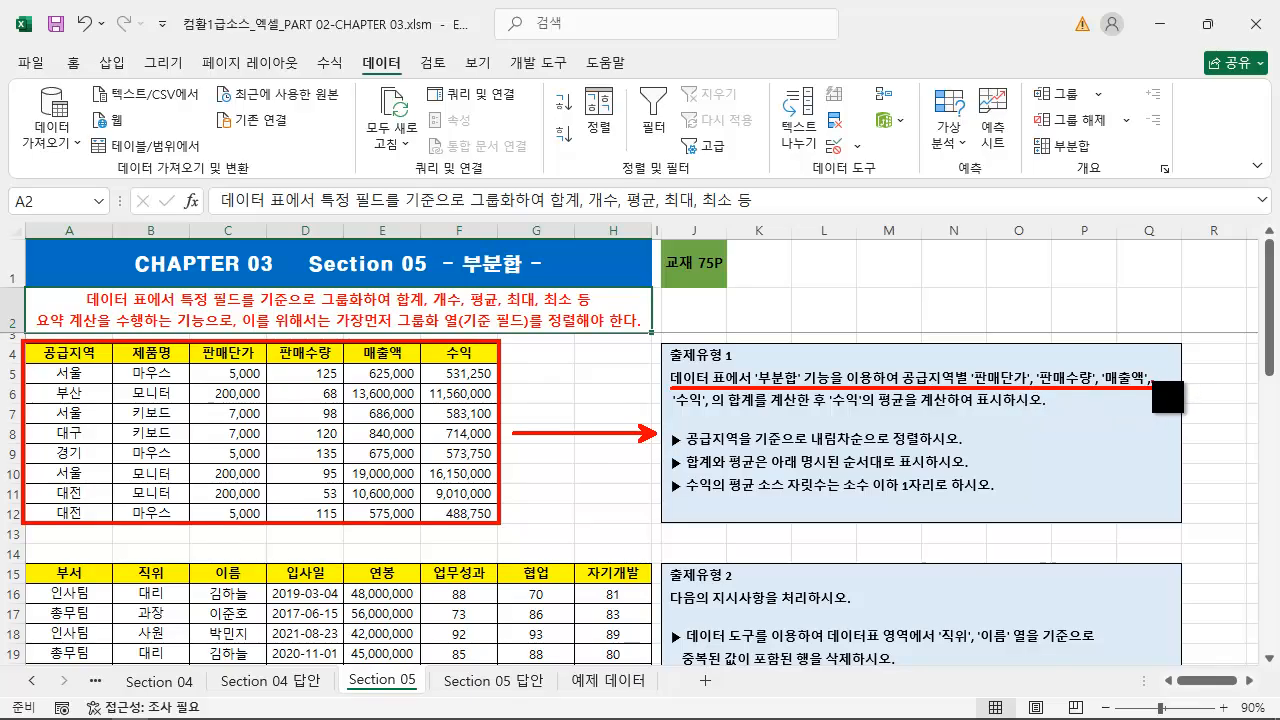
left_click_drag(669, 409, 1044, 407)
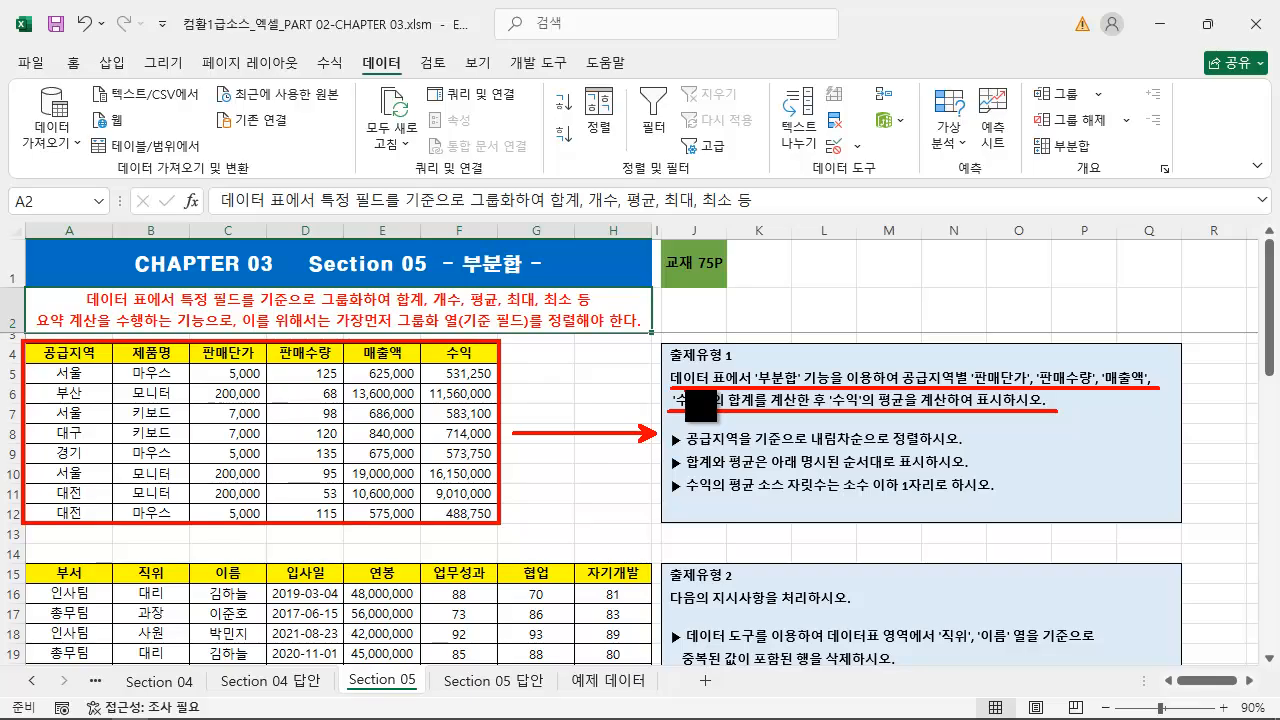
key("Escape")
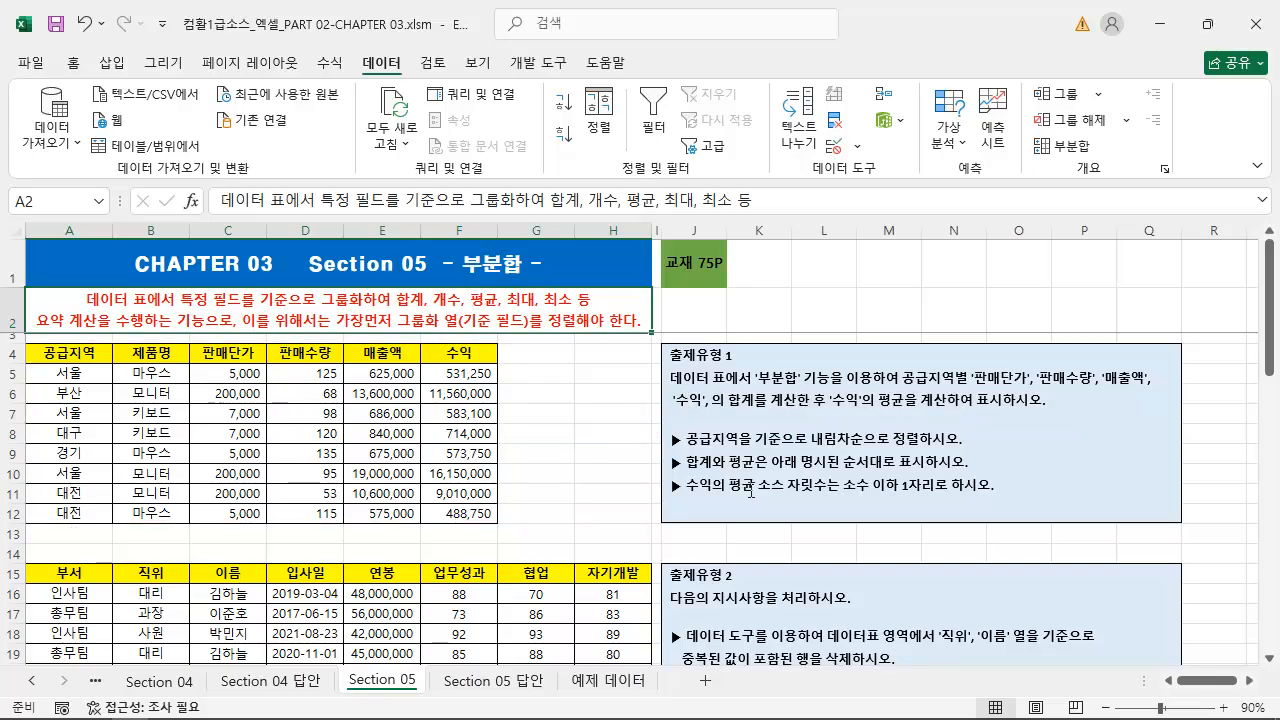
mouse_move(661, 425)
left_mouse_down()
mouse_move(706, 446)
mouse_move(977, 451)
left_mouse_up()
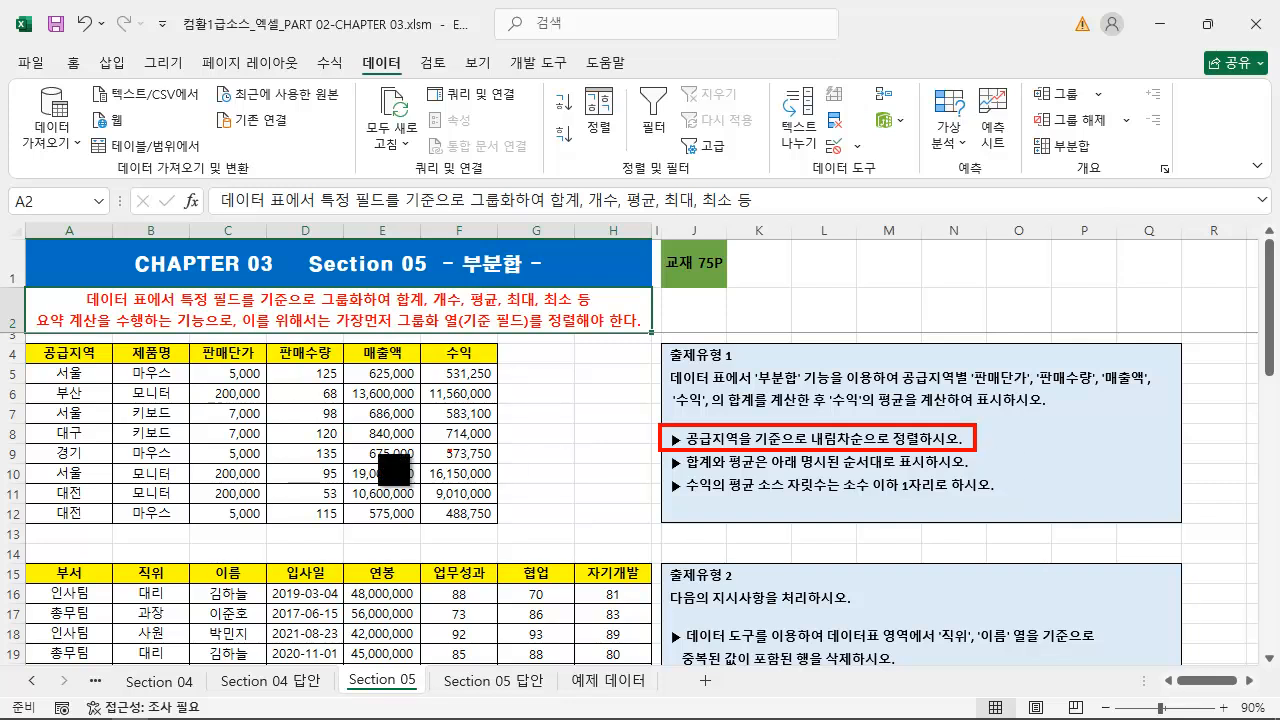
Sort the sales table by 공급지역 in descending order
left_click_drag(72, 354, 71, 514)
left_click(82, 433)
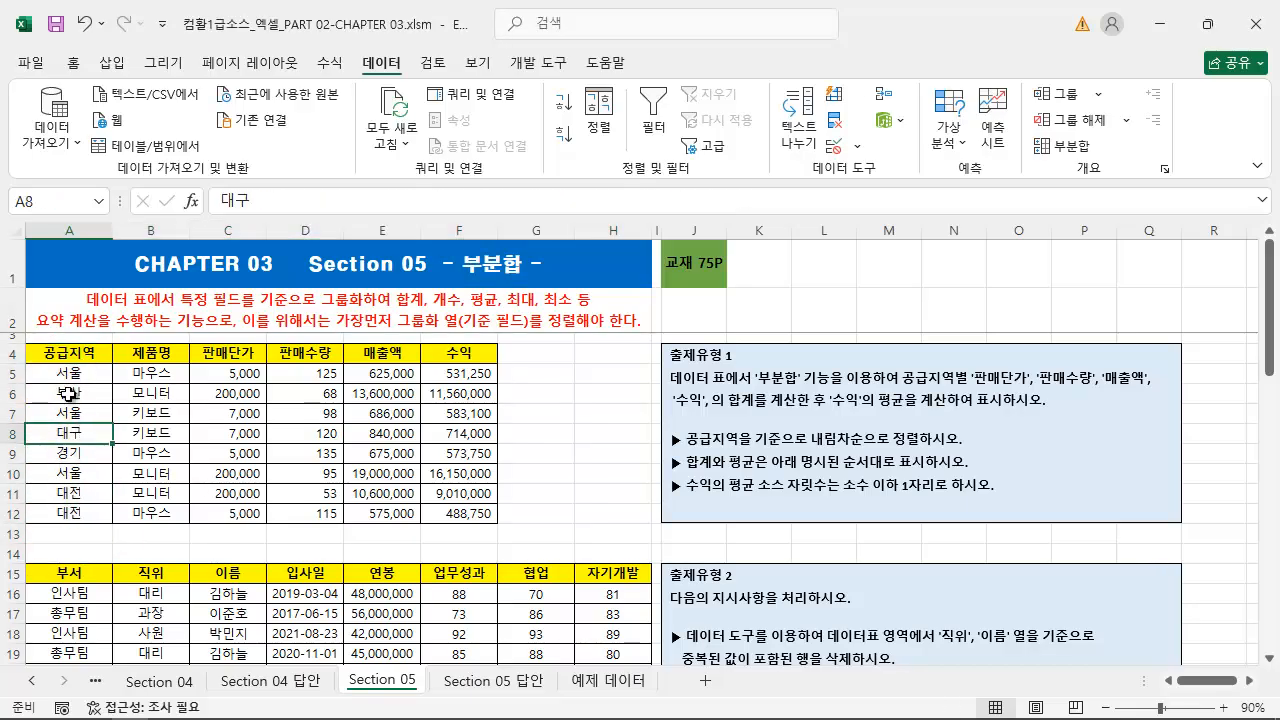
left_click(60, 358)
left_click_drag(60, 358, 335, 490)
left_click(67, 433)
left_click(70, 393)
left_click(67, 433)
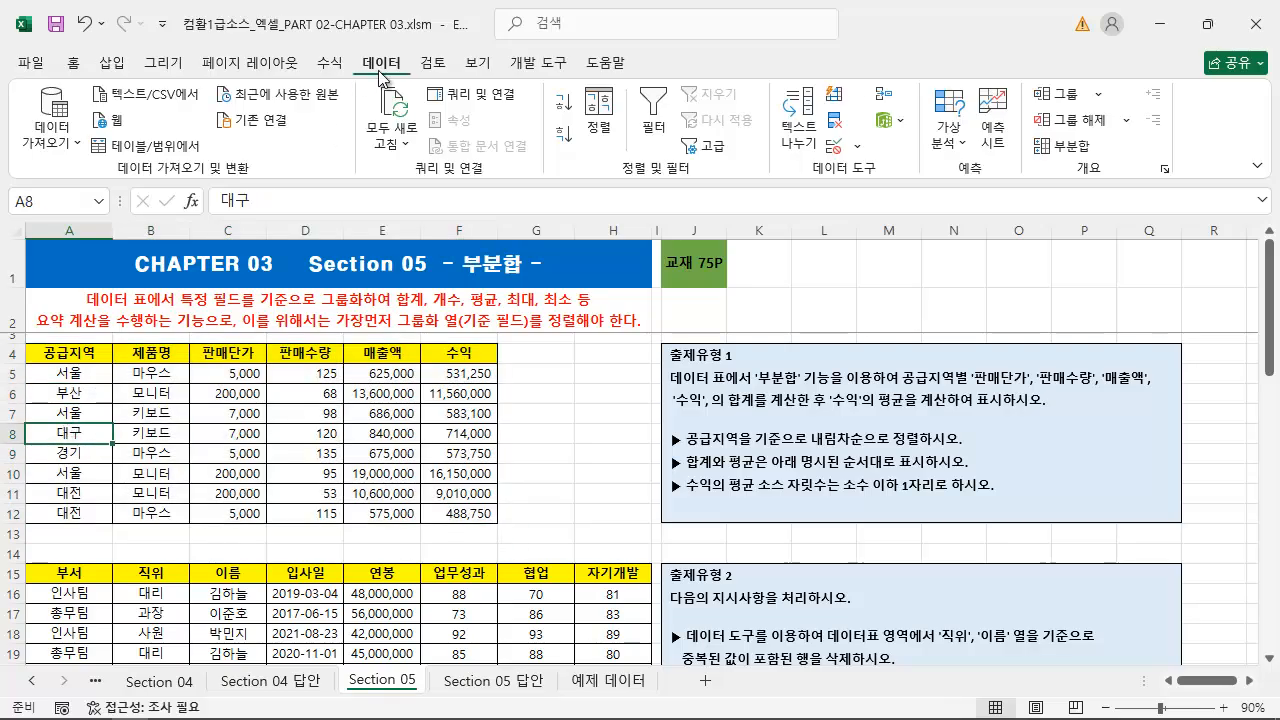
left_click(75, 64)
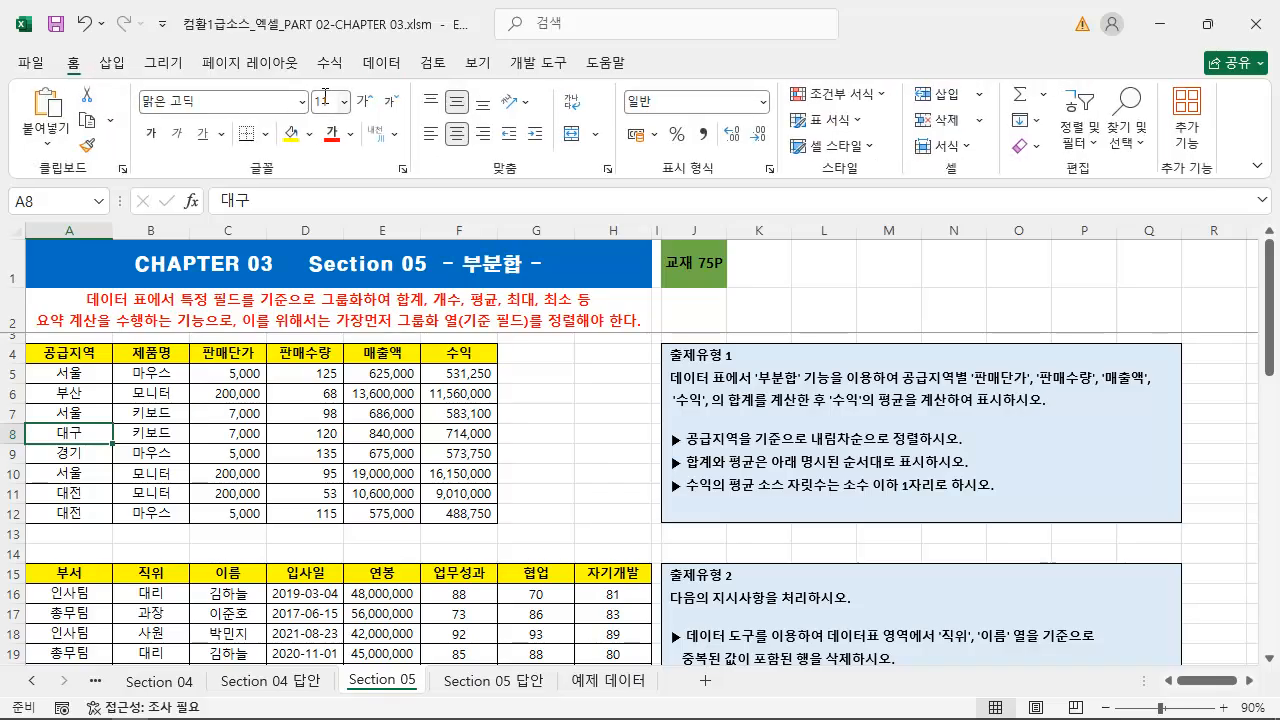
left_click(384, 66)
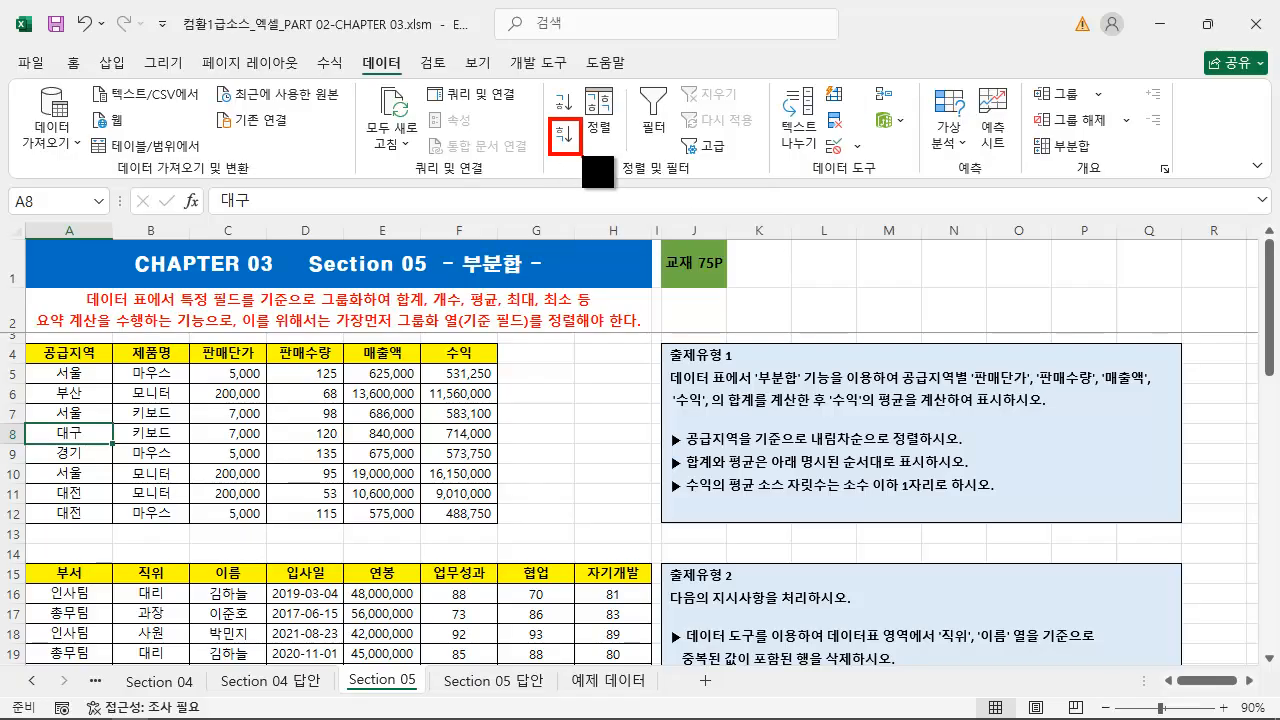
left_click(565, 140)
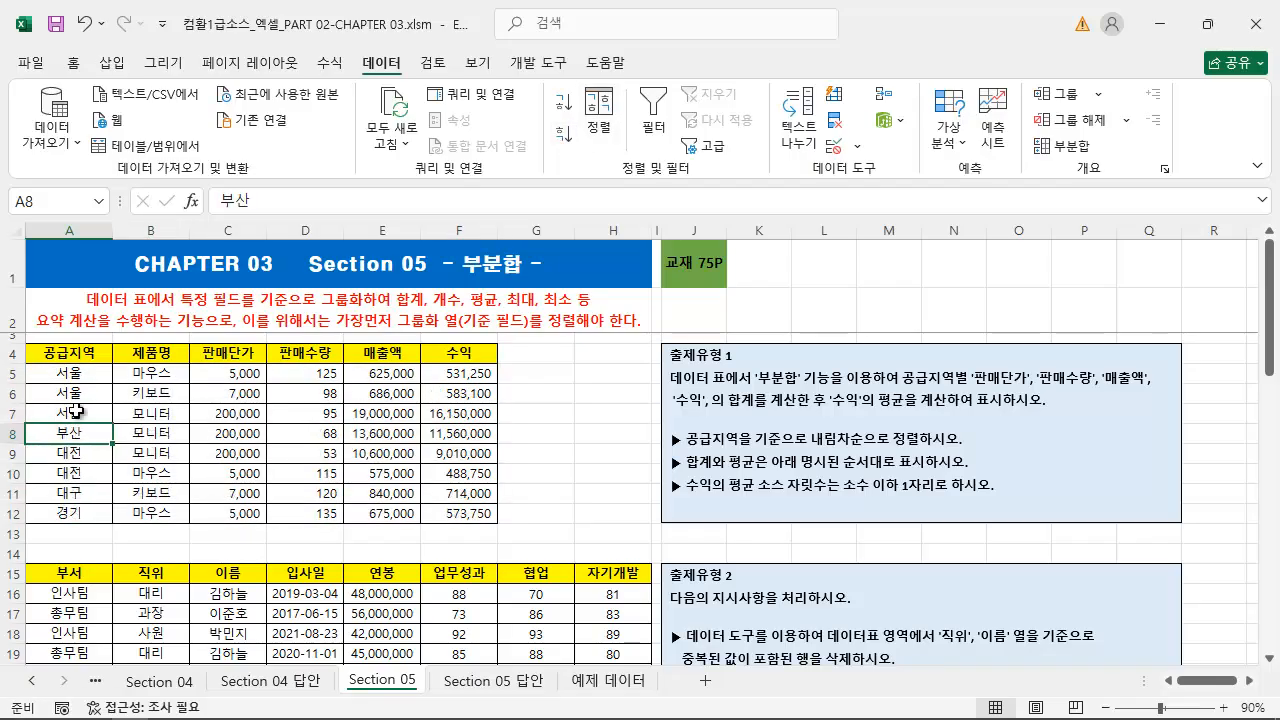
mouse_move(98, 512)
left_mouse_down()
mouse_move(120, 427)
mouse_move(97, 368)
left_mouse_up()
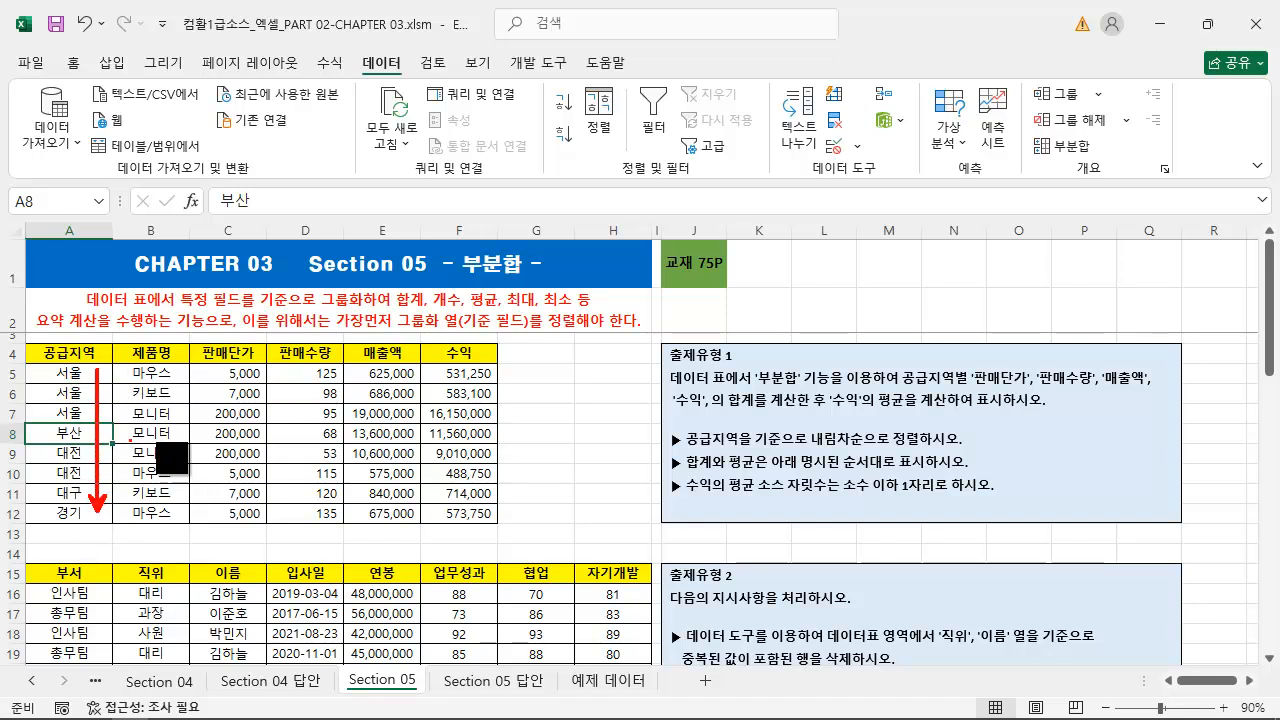
key("Escape")
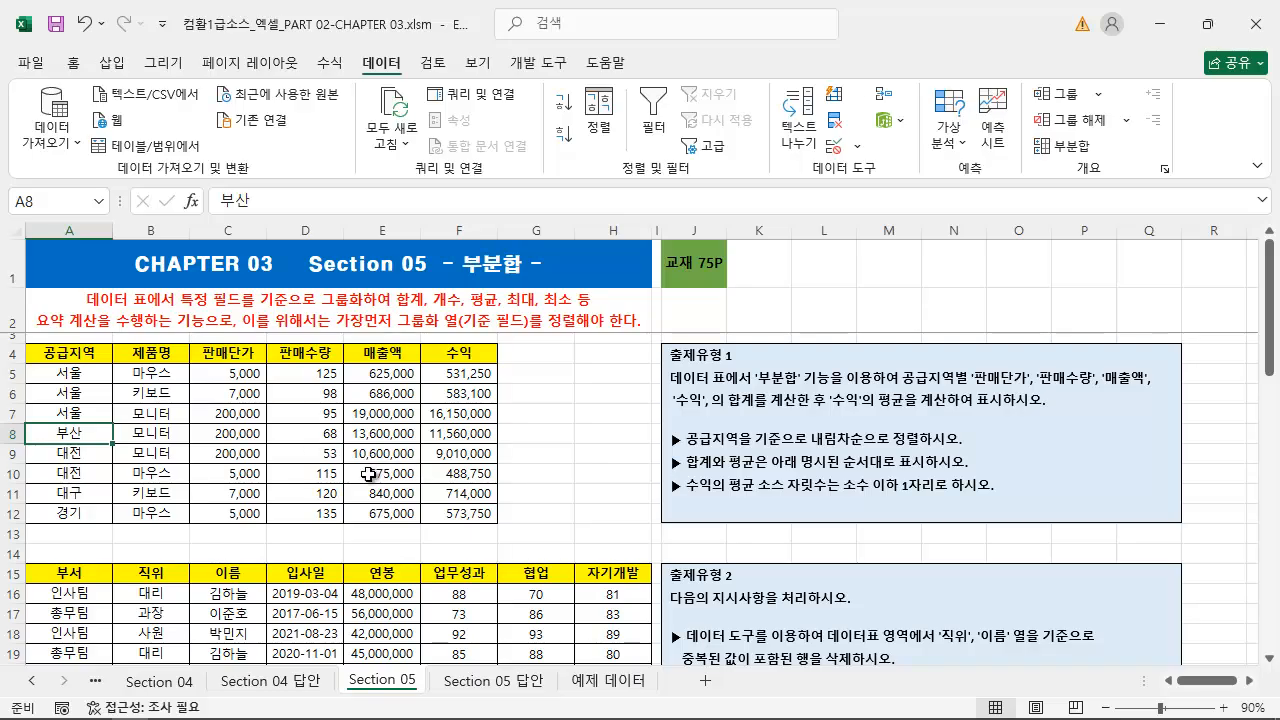
key("ctrl+2")
left_click_drag(351, 53, 408, 76)
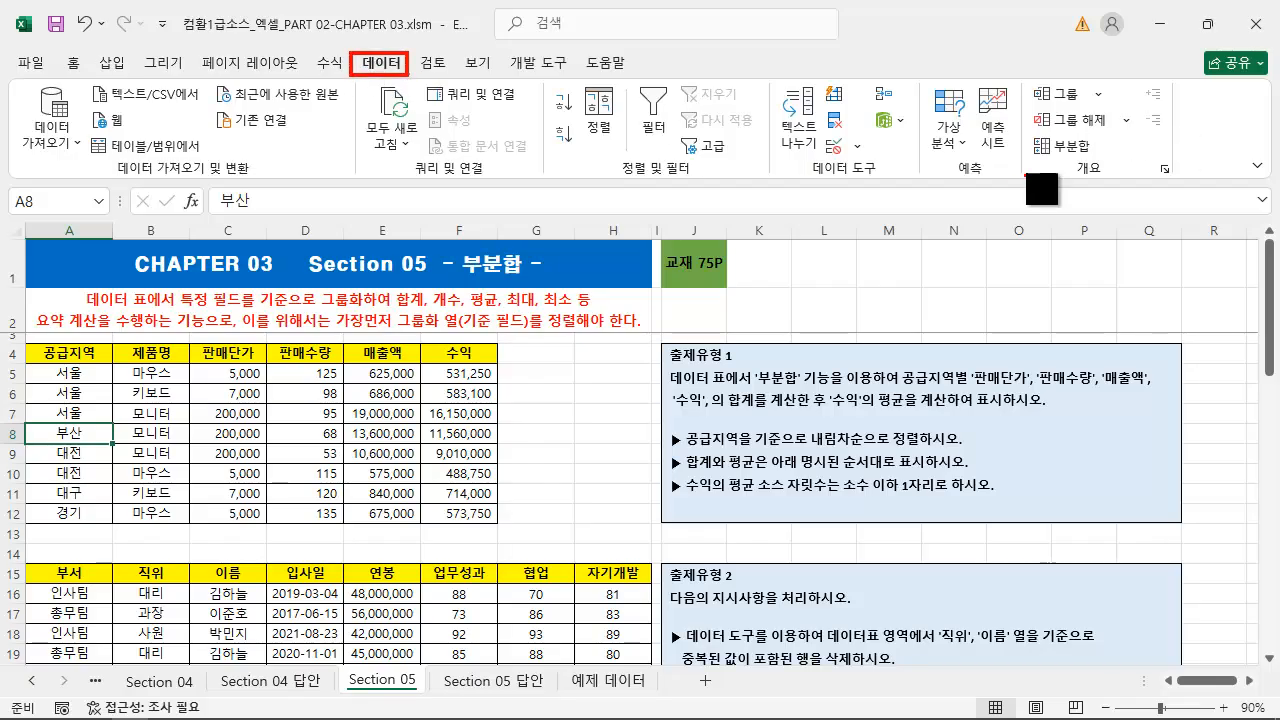
left_click_drag(1062, 160, 1128, 181)
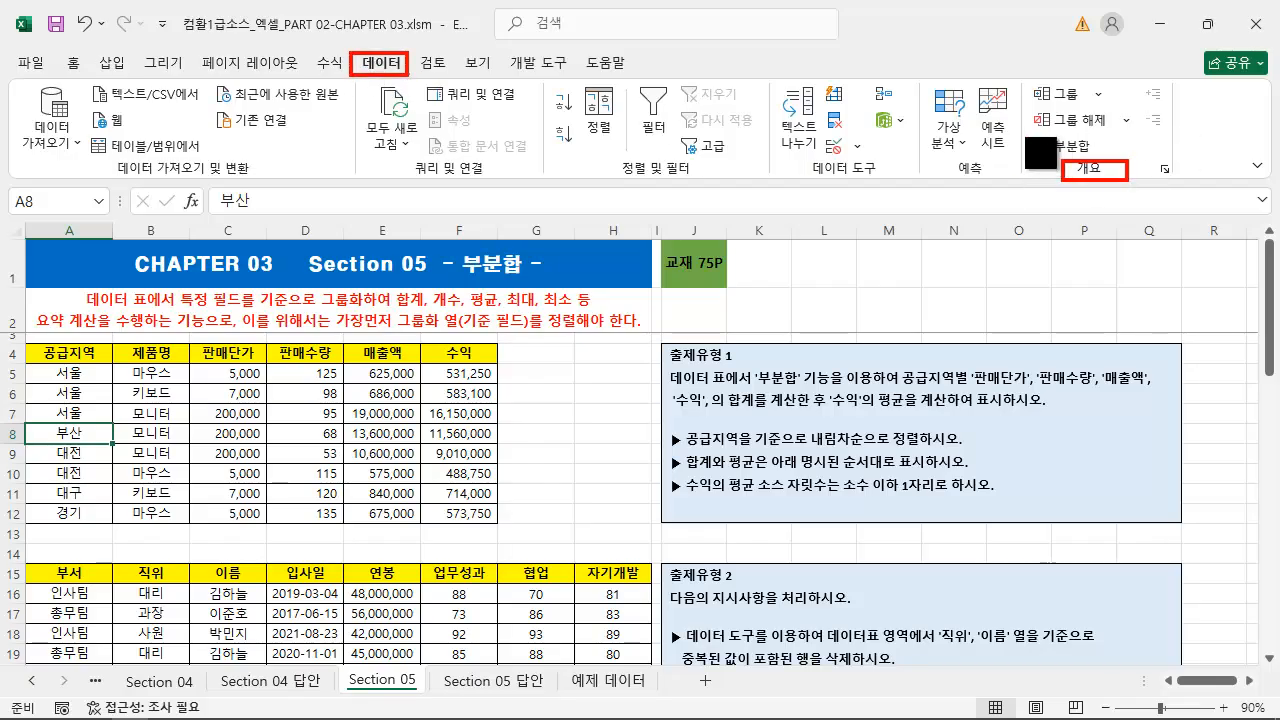
left_click_drag(1022, 134, 1104, 161)
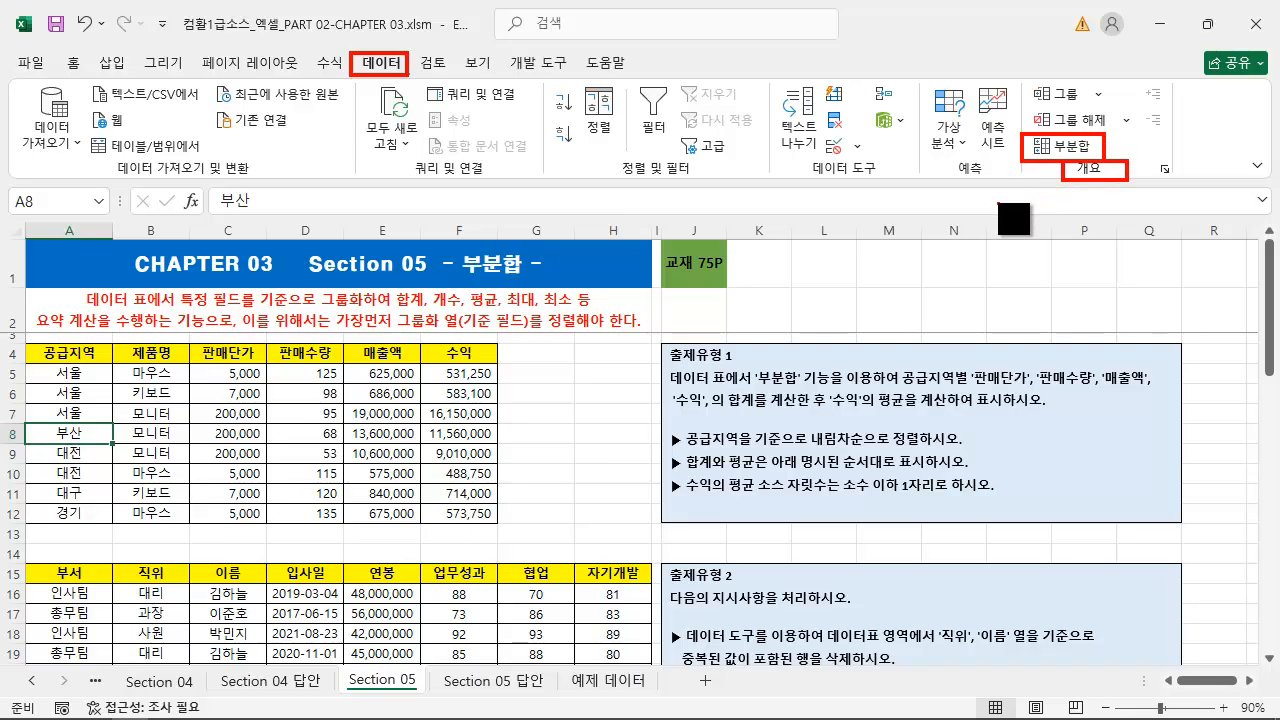
key("Escape")
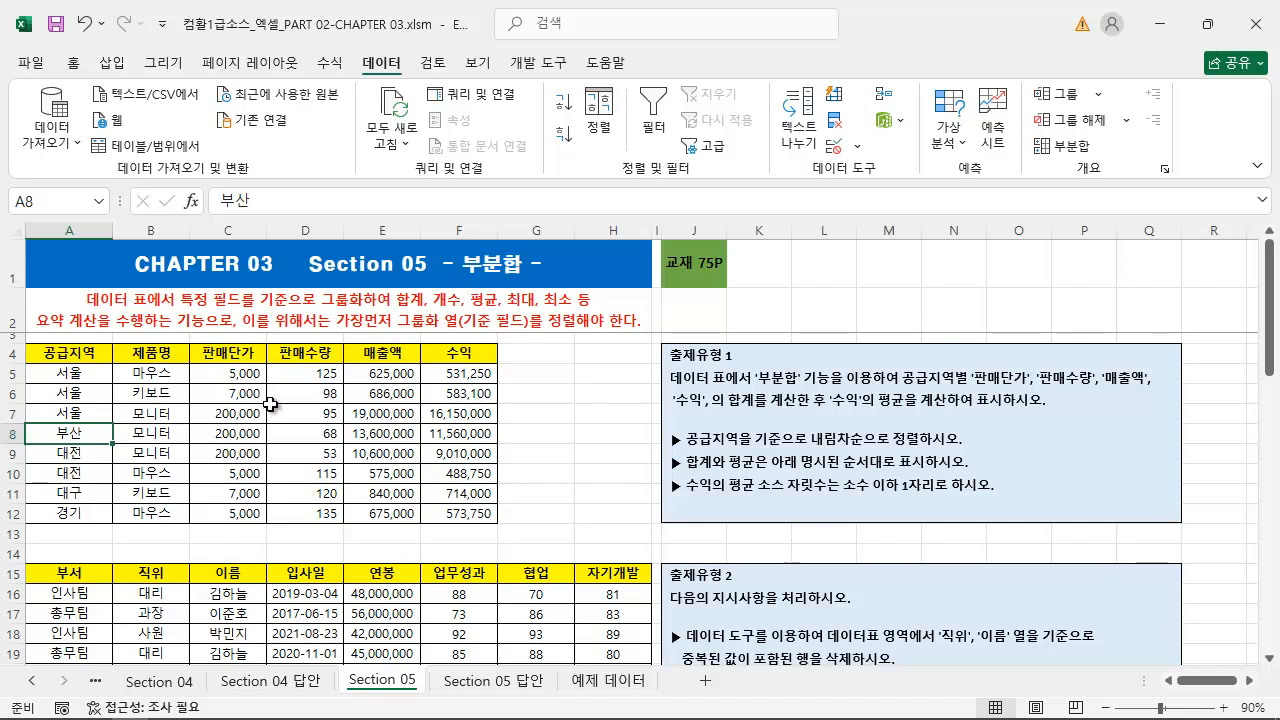
Undo the descending sort of the sales table and select a single cell in its 공급지역 column
key("ctrl+z")
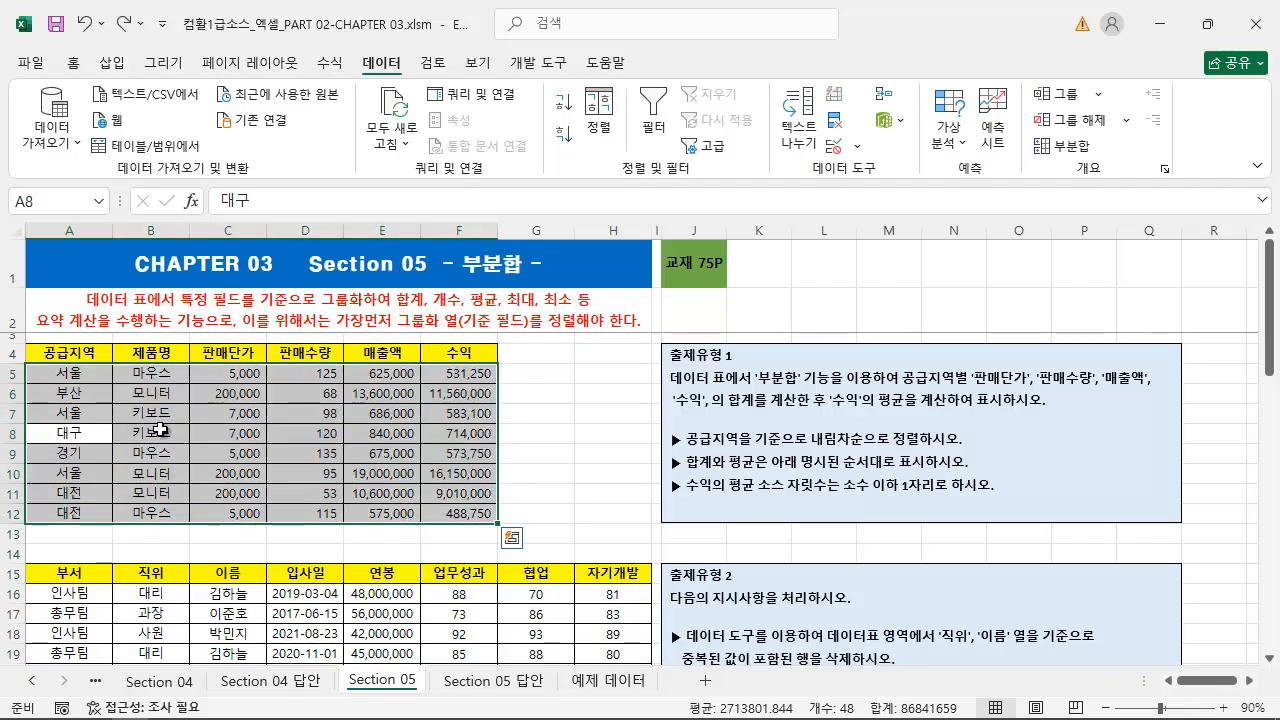
left_click(94, 431)
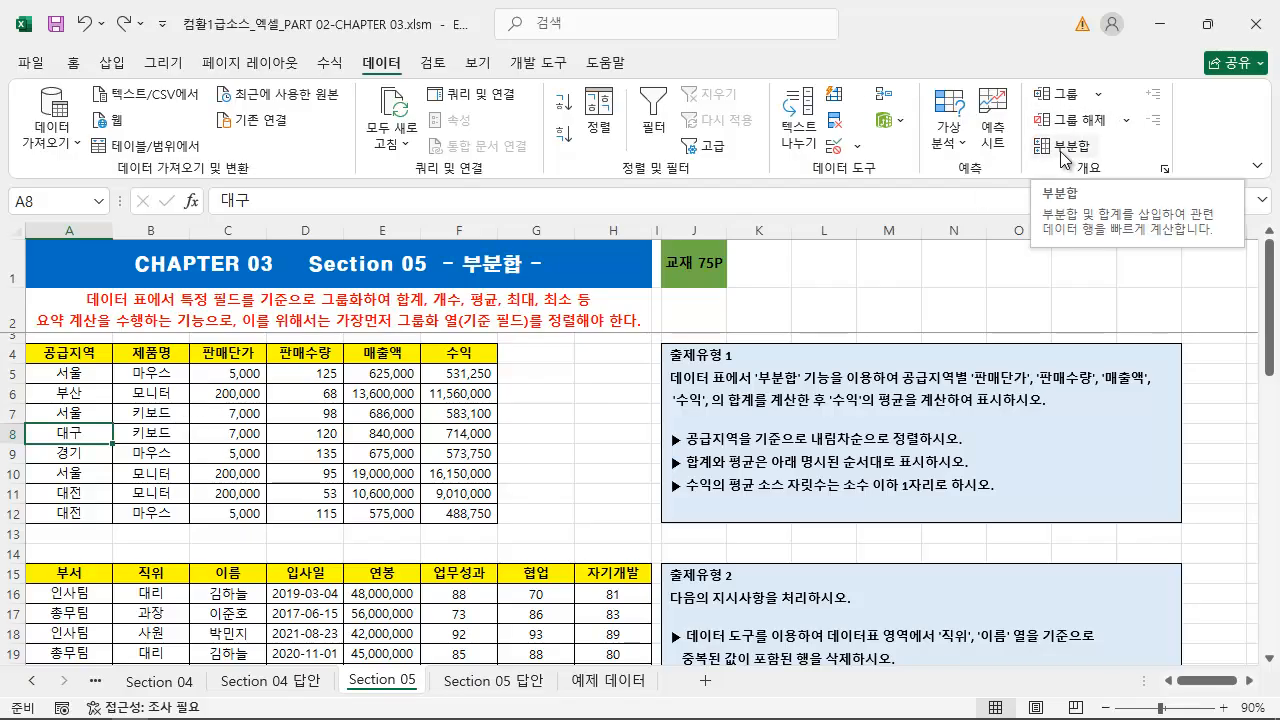
Open the Subtotal (부분합) dialog for the sales table and move it clear of the 출제유형 1 instructions
left_click(228, 451)
left_click(1066, 145)
left_click_drag(812, 55, 508, 169)
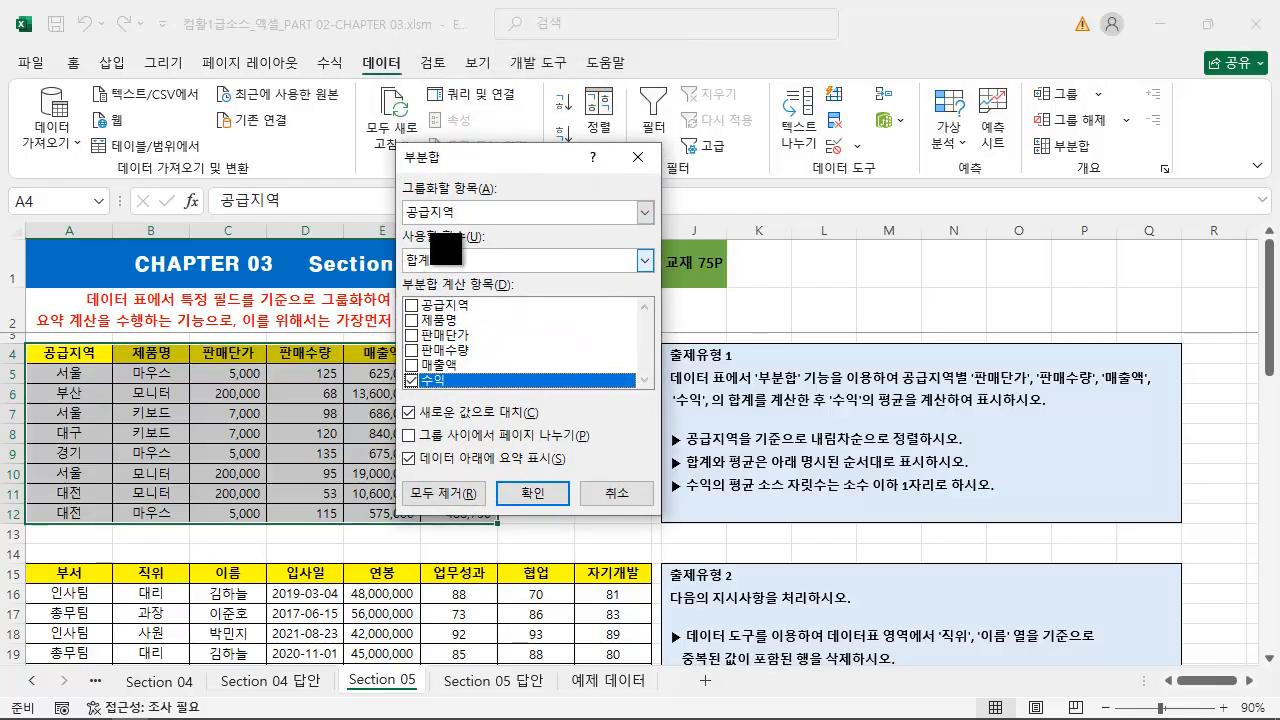
left_click_drag(389, 171, 534, 224)
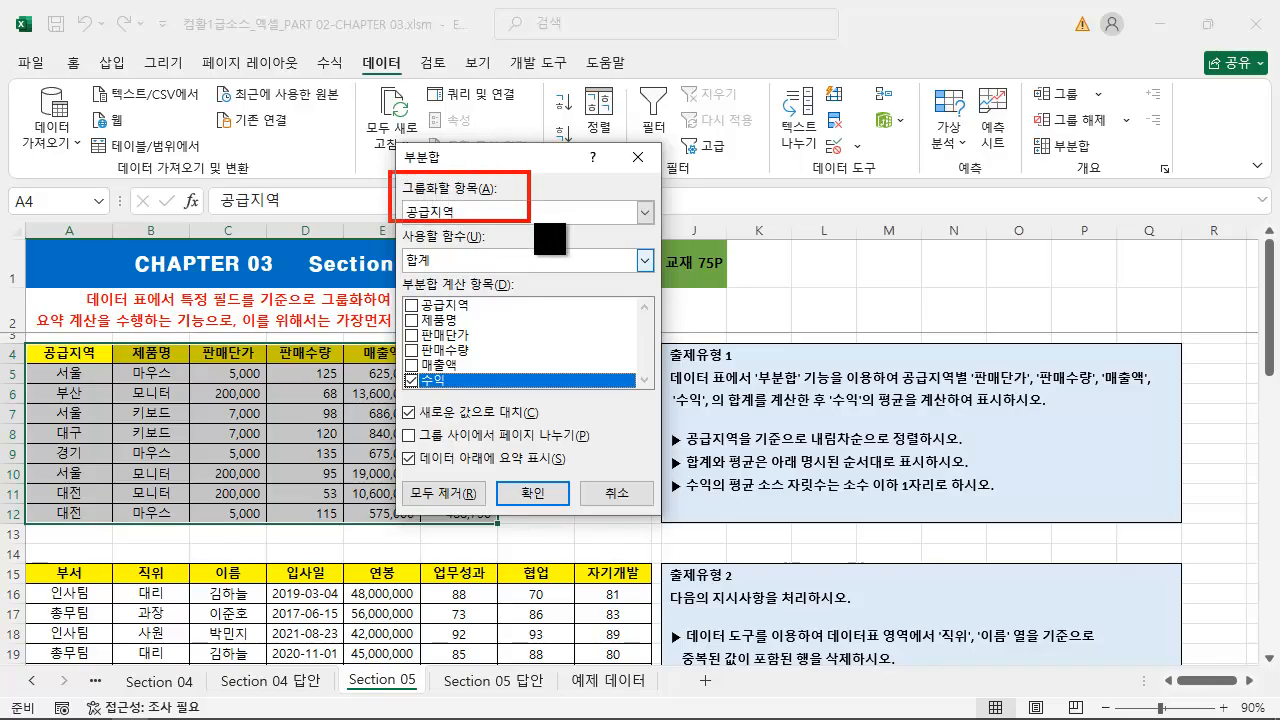
left_click_drag(389, 226, 527, 268)
left_click_drag(390, 268, 529, 390)
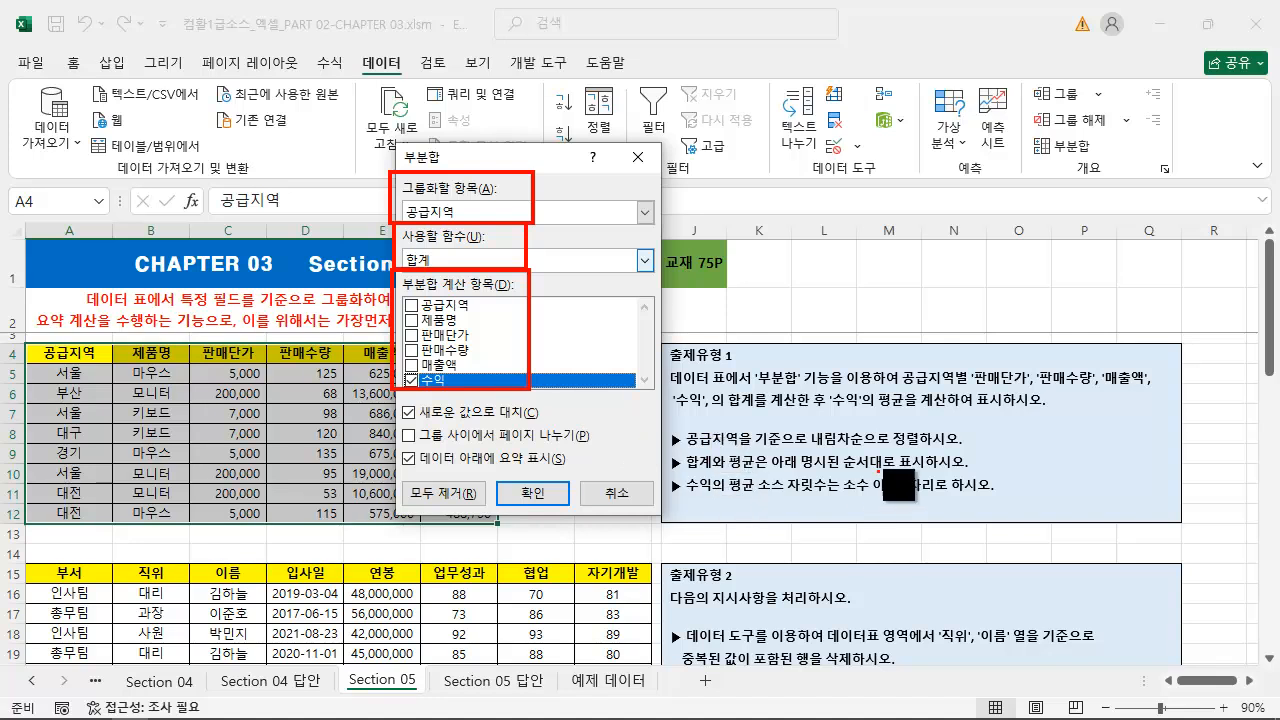
key("Escape")
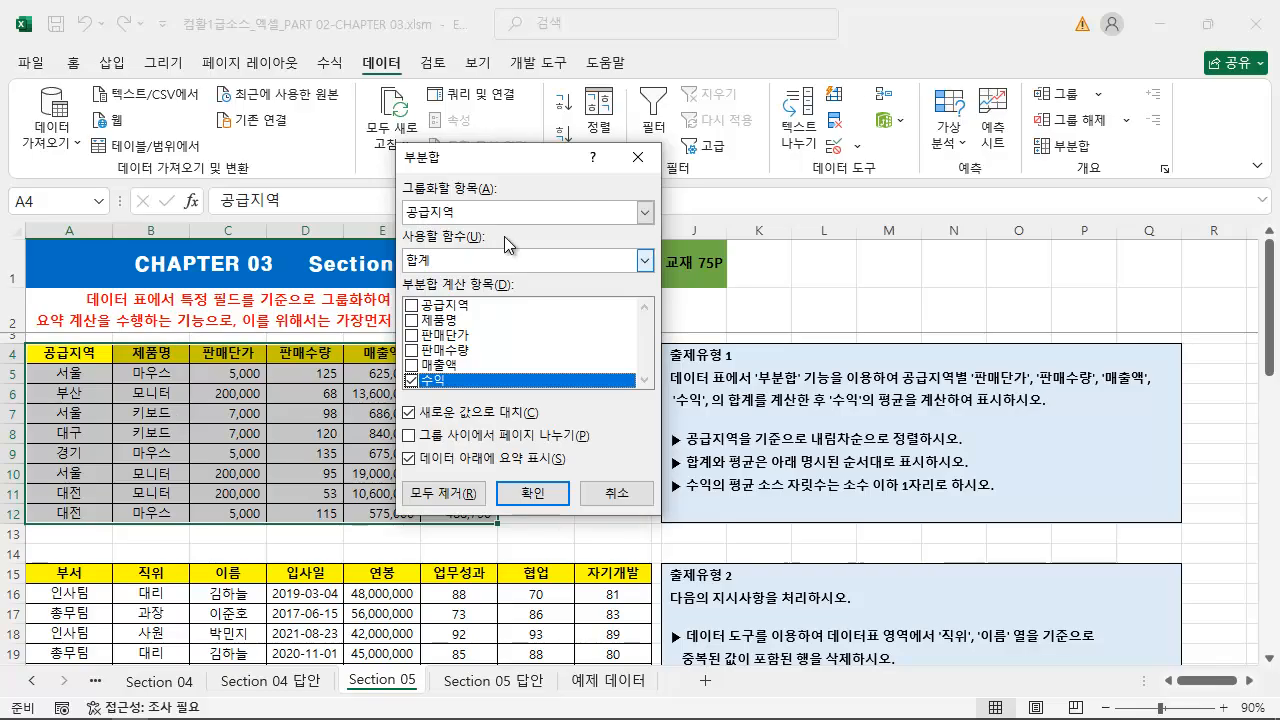
key("ctrl+2")
left_click_drag(392, 176, 656, 226)
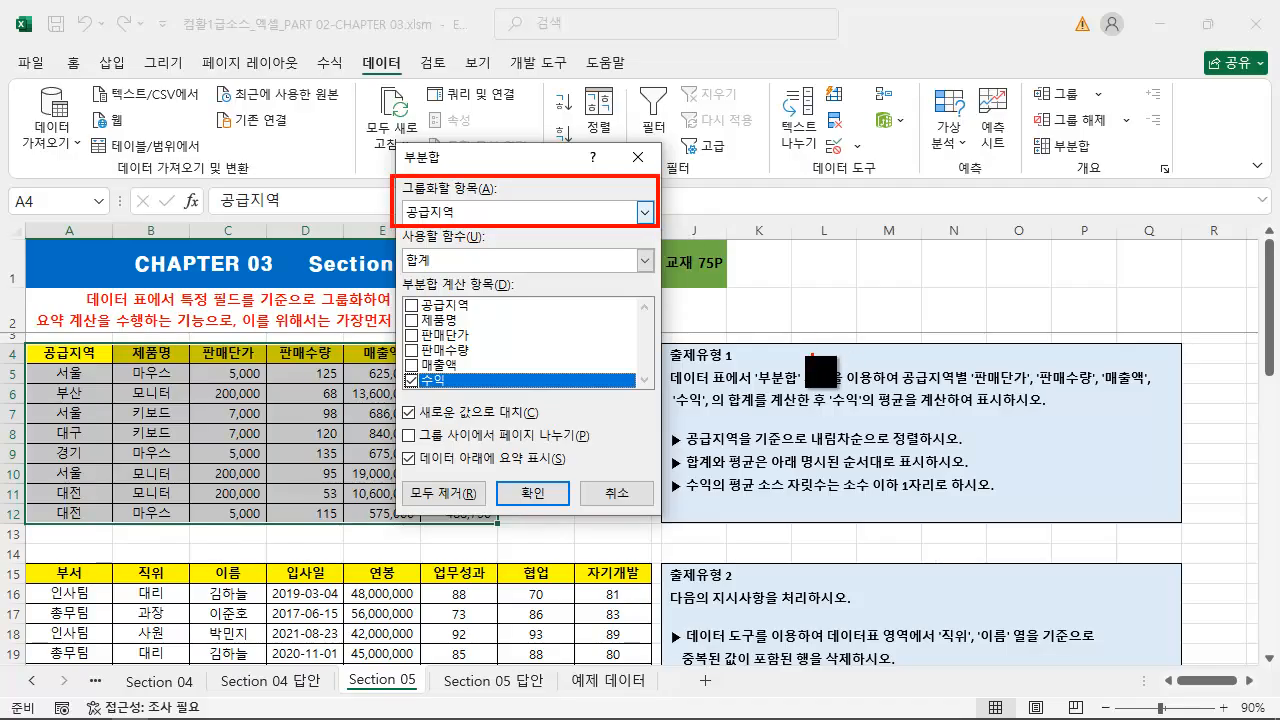
key("e")
left_click_drag(722, 409, 772, 411)
key("e")
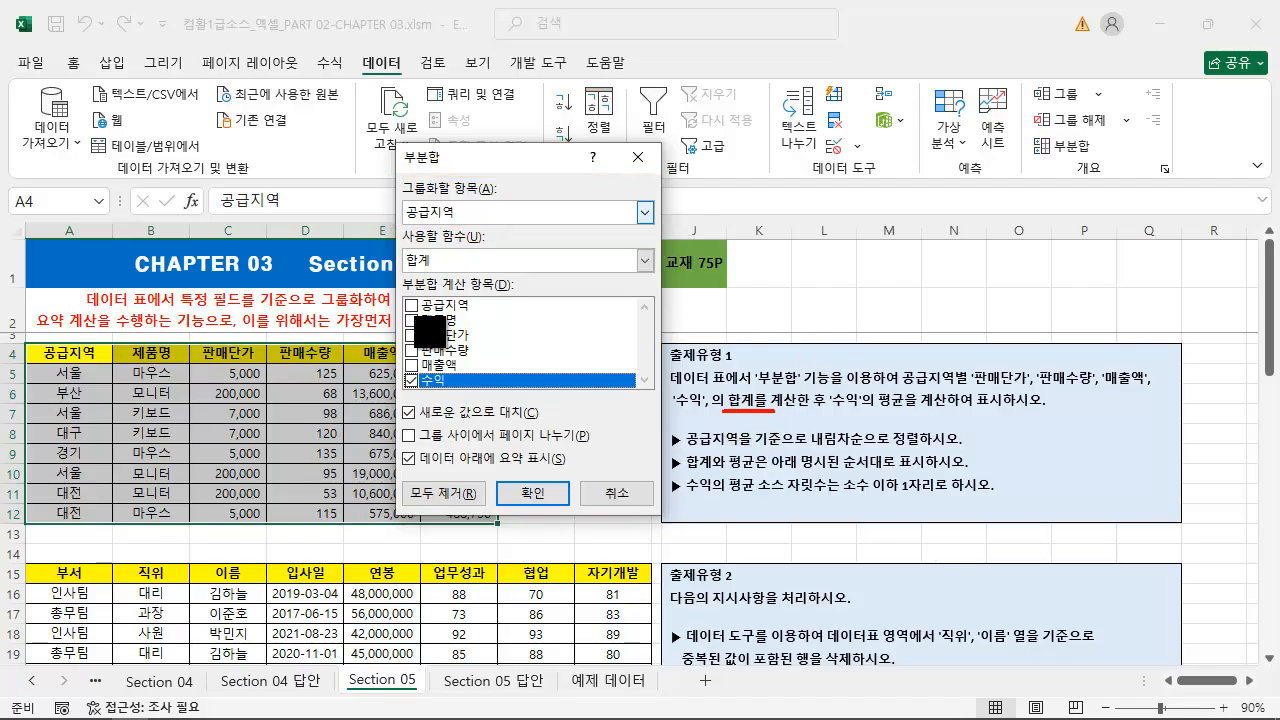
key("Escape")
Set the subtotal to group by 공급지역 and use the 합계 function
left_click(645, 212)
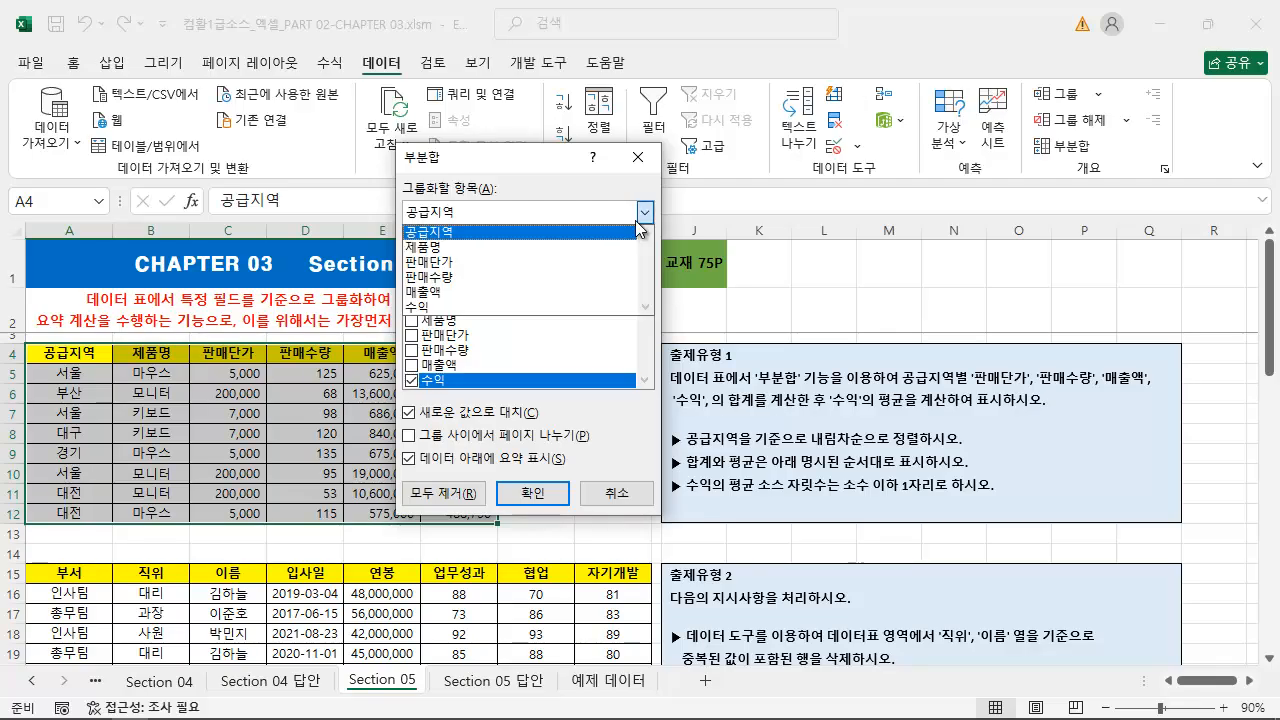
left_click(530, 232)
left_click(643, 262)
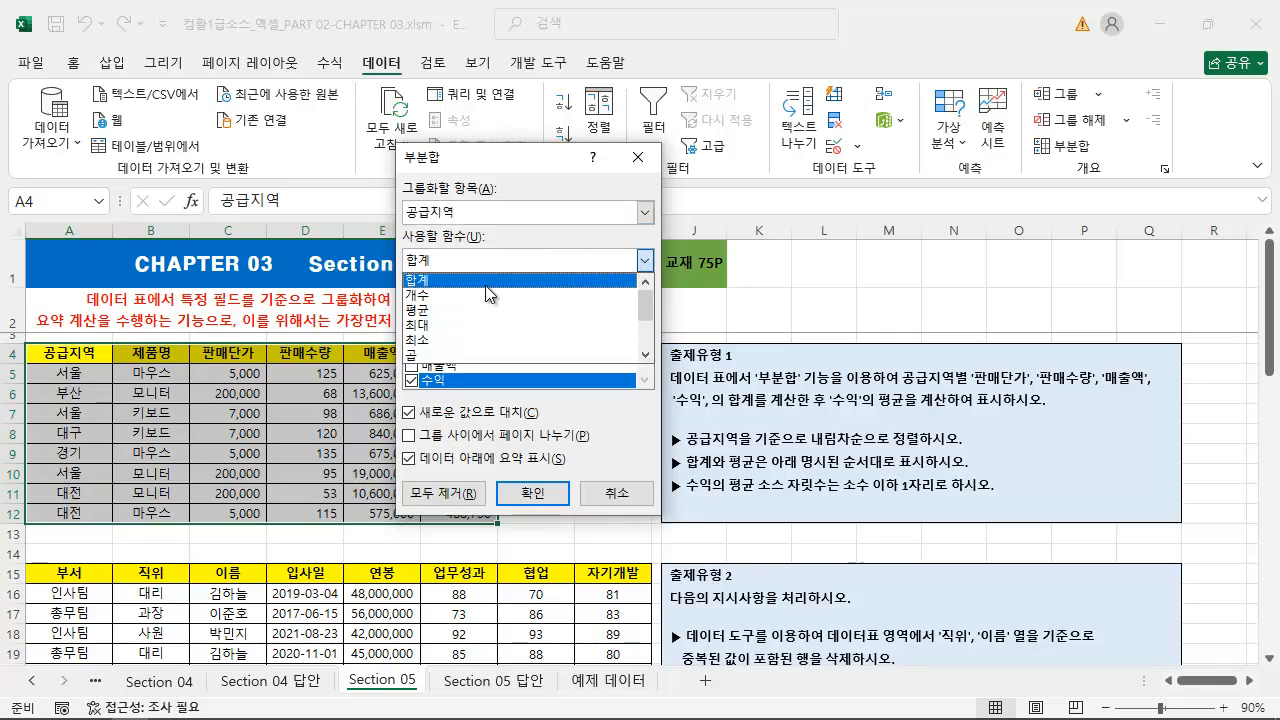
left_click(466, 282)
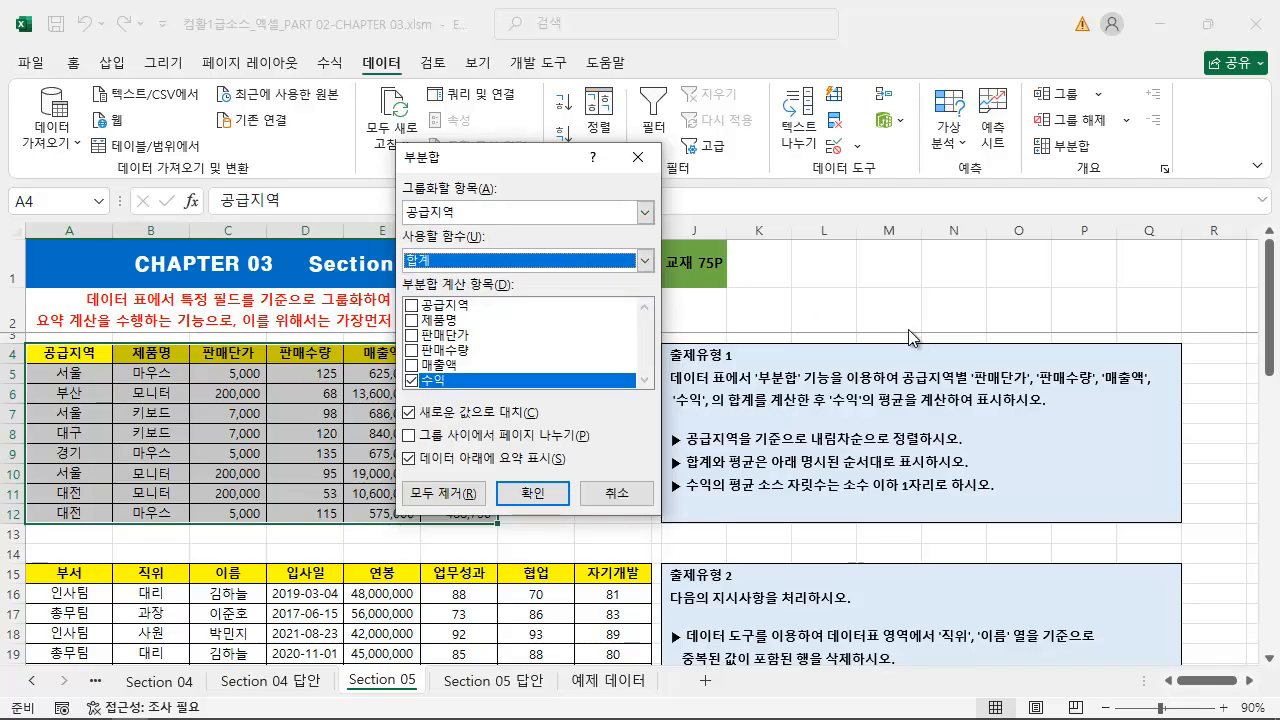
Add 판매단가, 판매수량 and 매출액 to the already selected 수익 as subtotal items and apply the subtotal
left_click_drag(971, 390, 1165, 390)
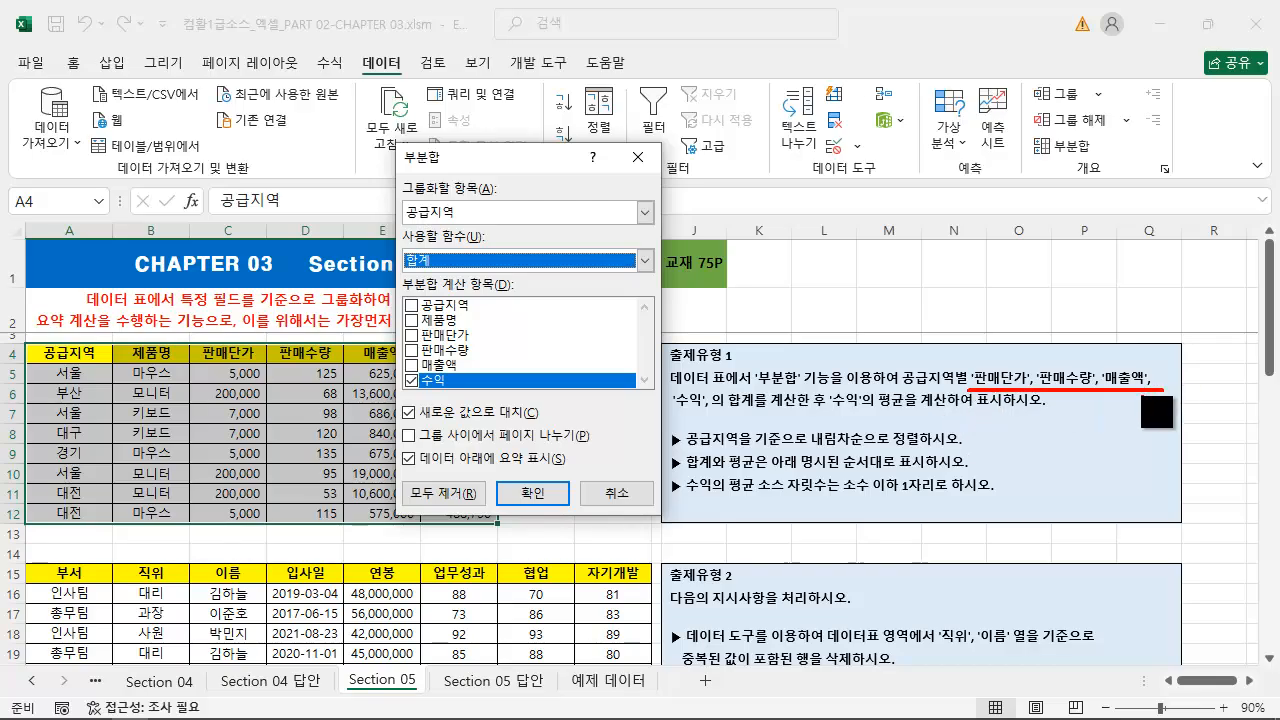
left_click_drag(676, 411, 744, 411)
key("Escape")
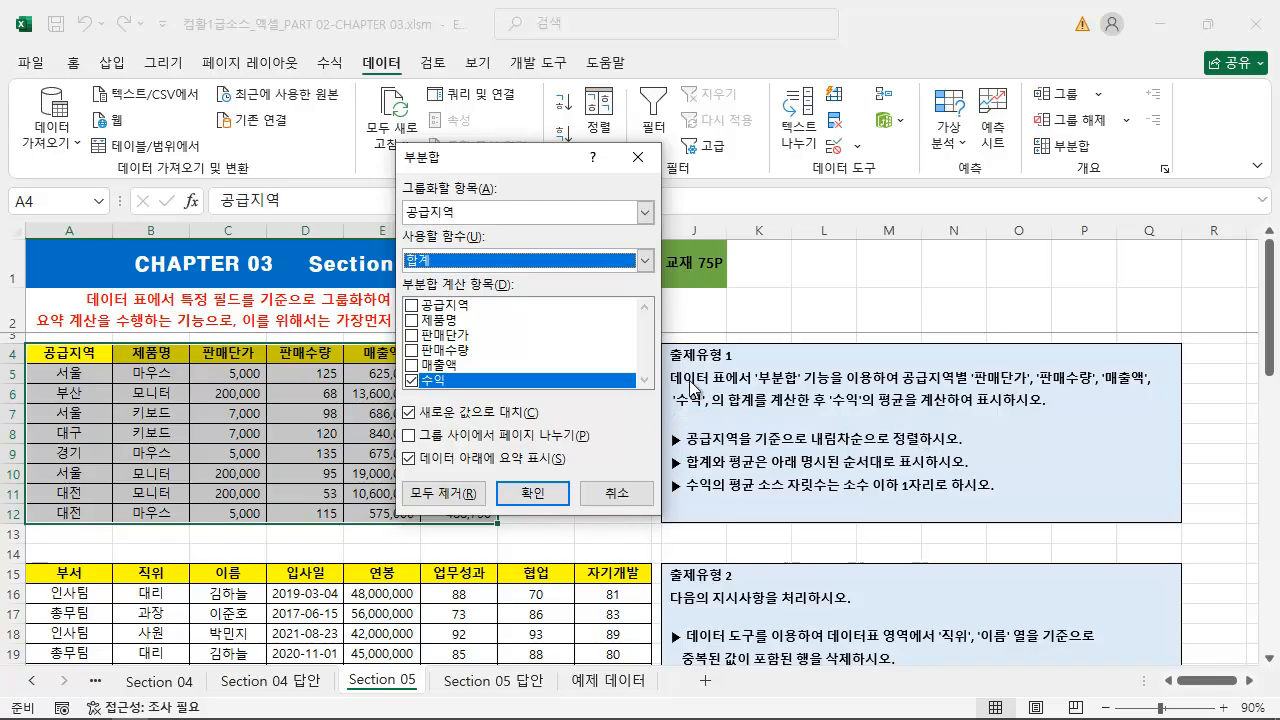
left_click(411, 335)
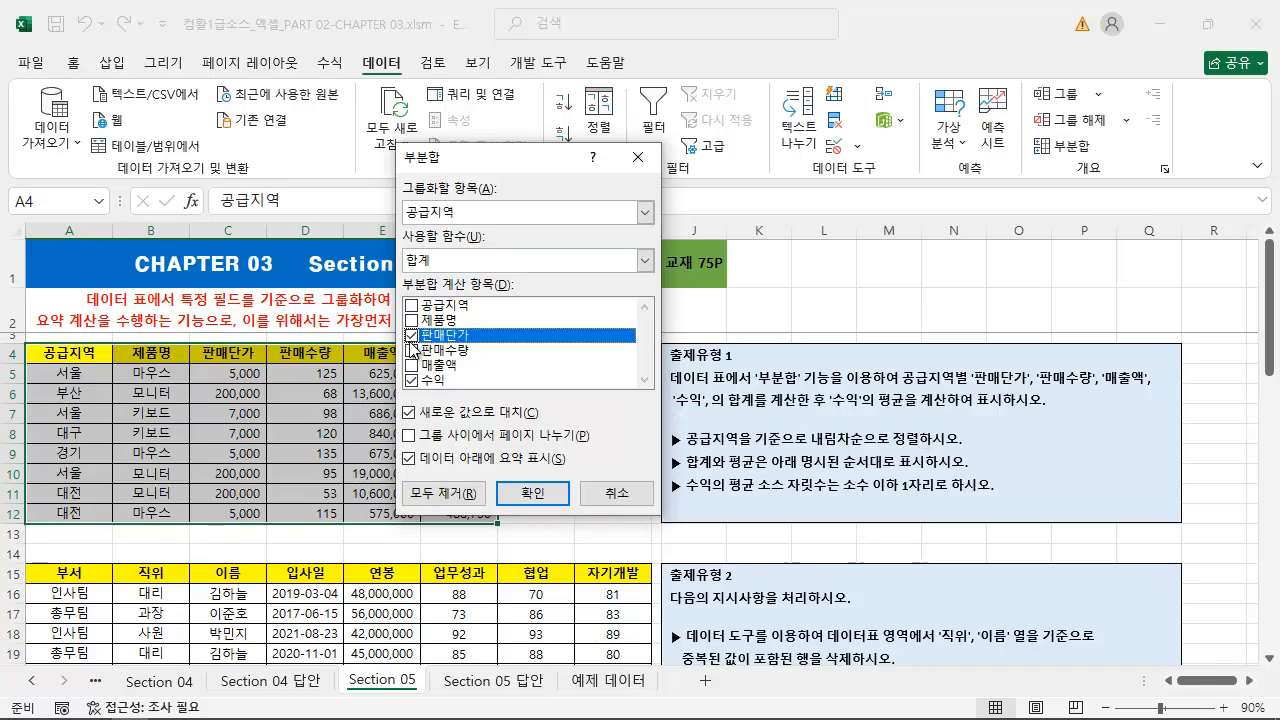
left_click(411, 351)
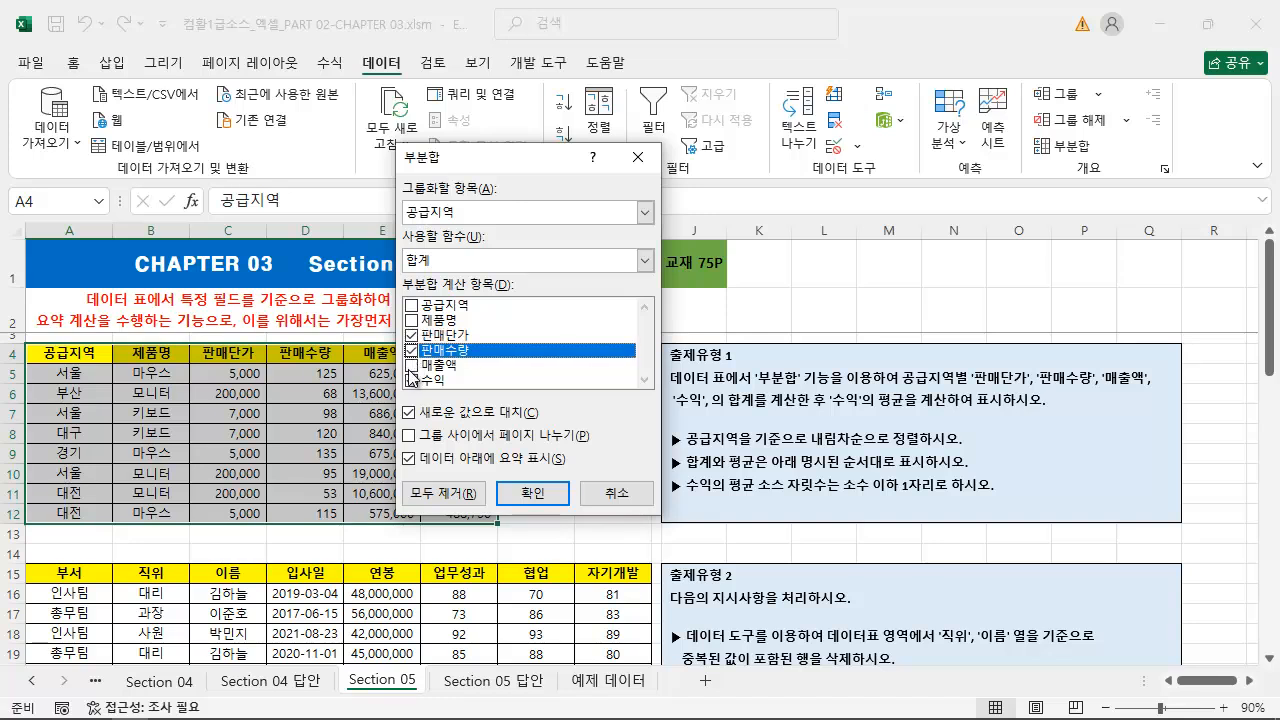
left_click(411, 365)
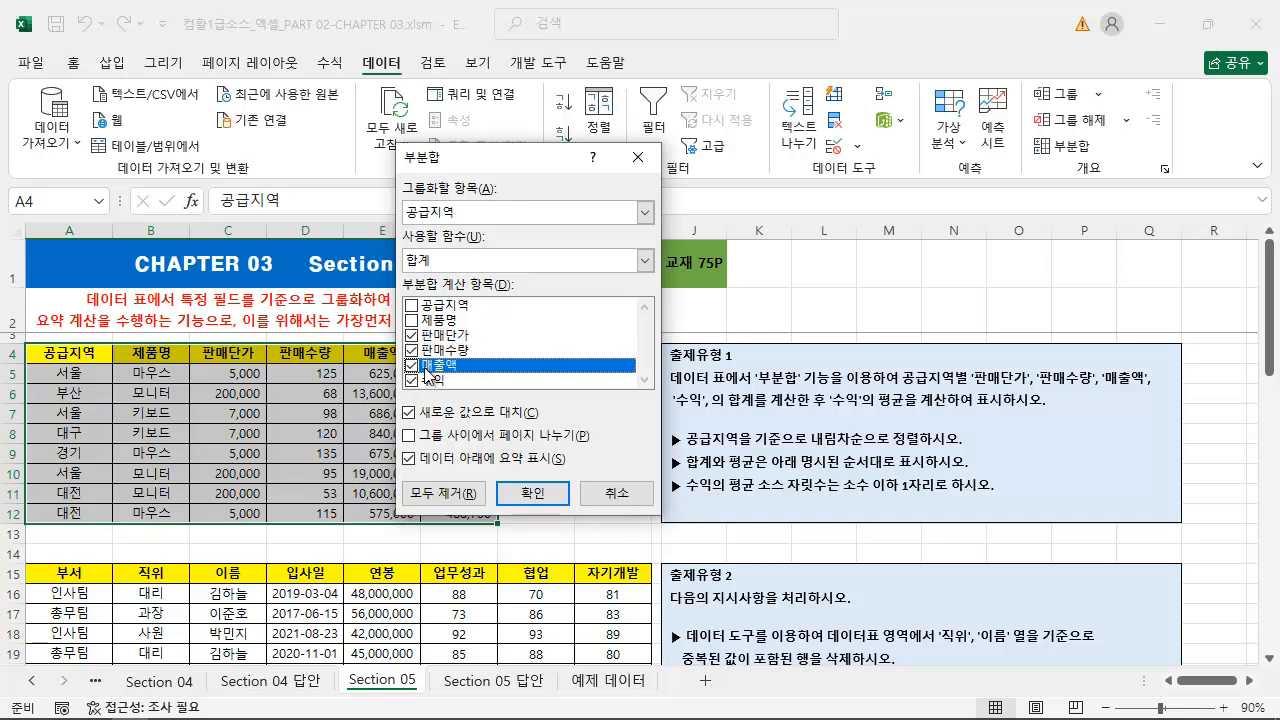
left_click(537, 497)
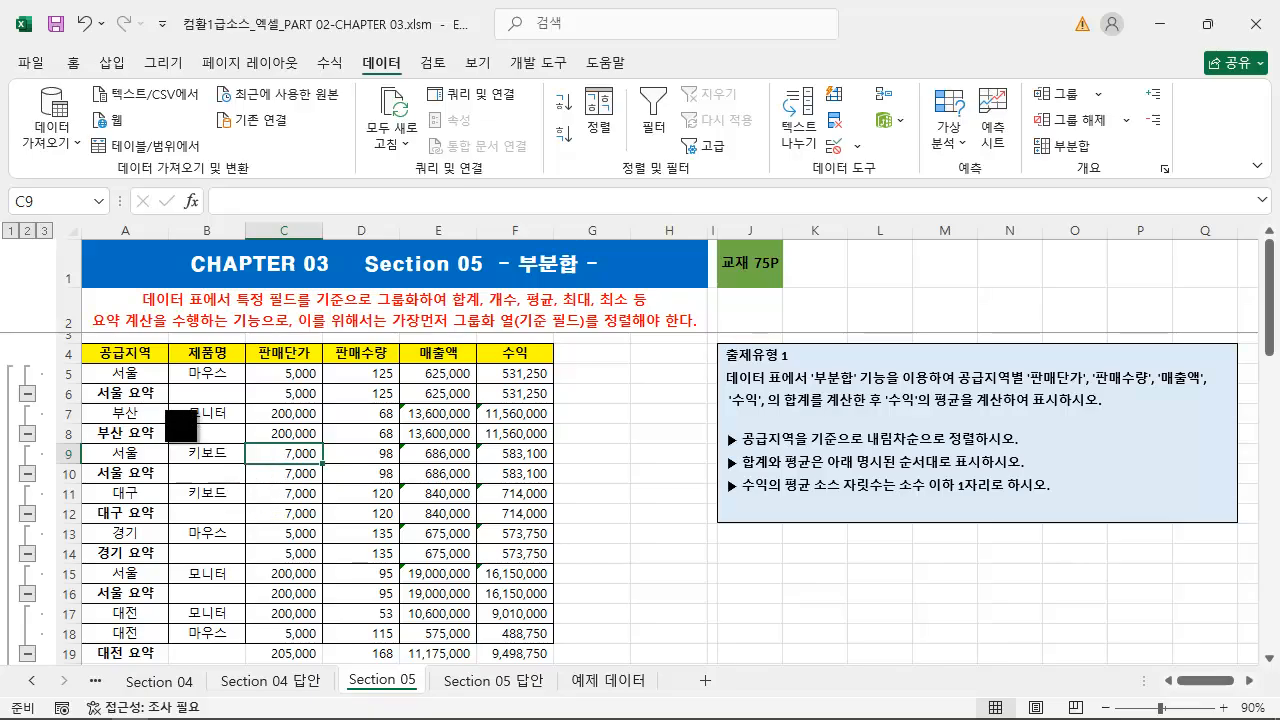
Examine the subtotalled sales table, comparing the separate 서울 groups and their 서울 요약 rows
mouse_move(79, 340)
left_mouse_down()
mouse_move(176, 513)
mouse_move(505, 686)
mouse_move(566, 686)
mouse_move(556, 664)
left_mouse_up()
key("e")
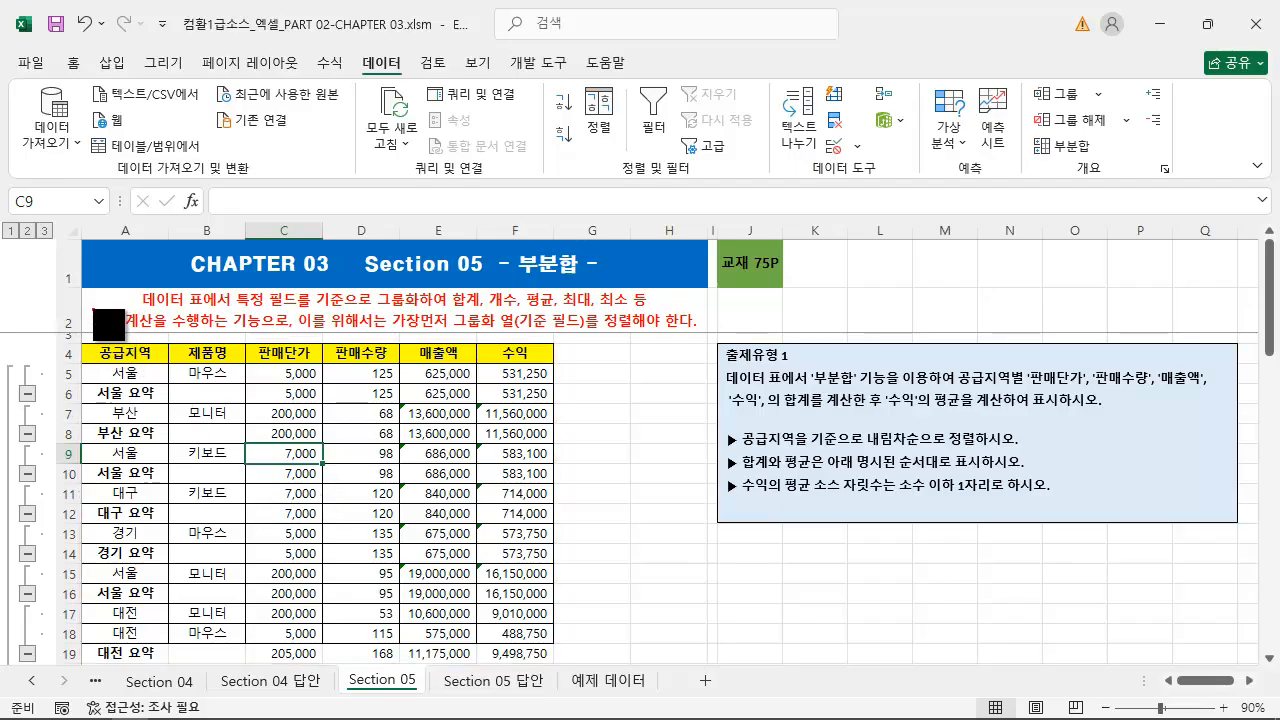
left_click_drag(90, 309, 155, 332)
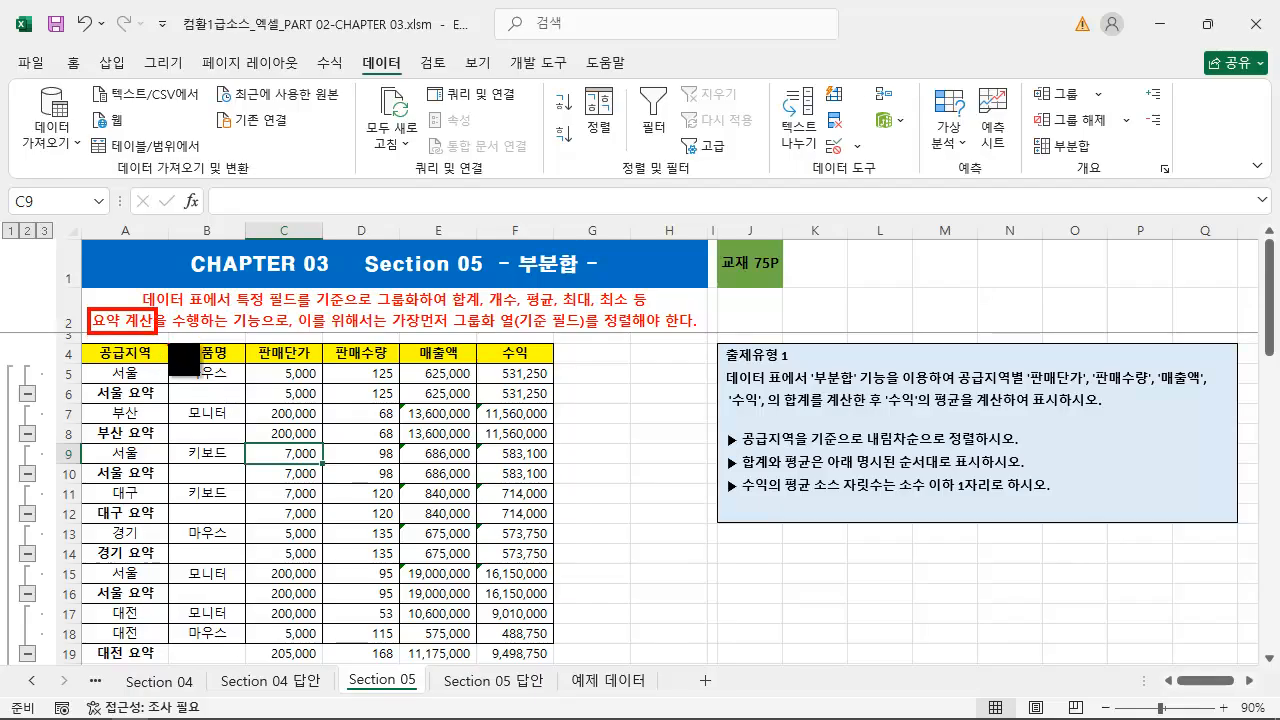
key("Escape")
key("ctrl+2")
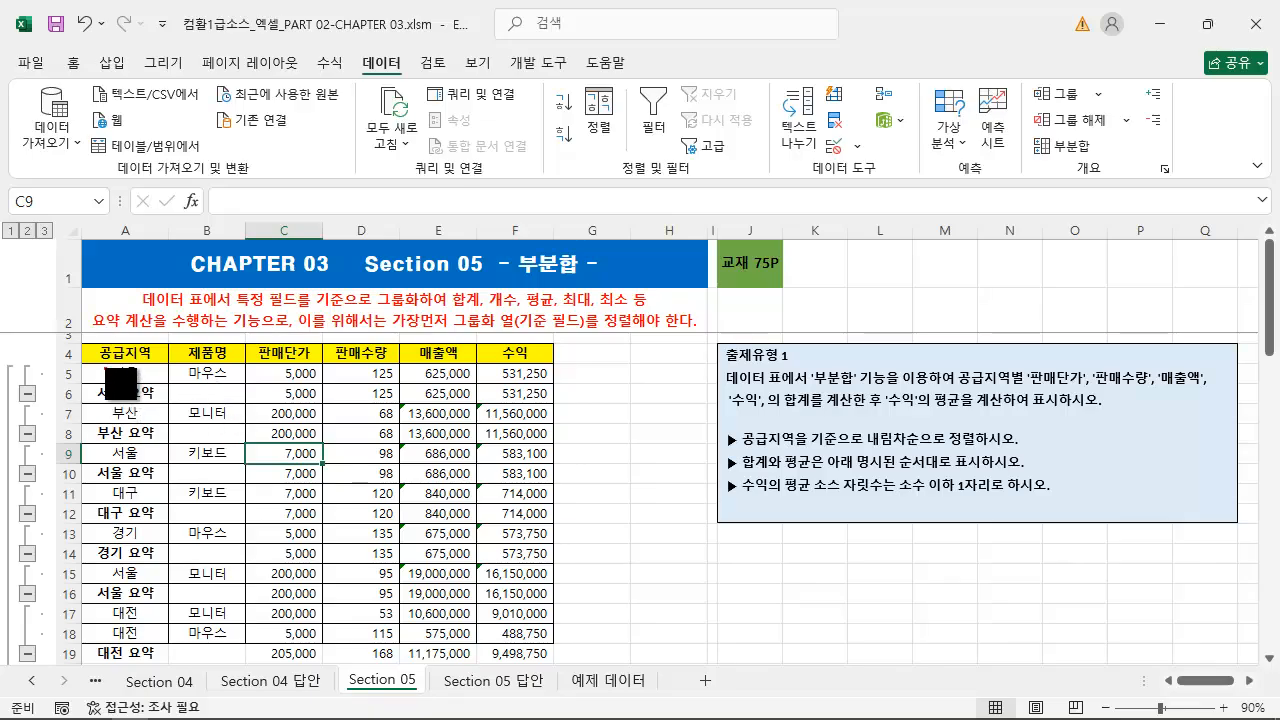
mouse_move(96, 366)
left_mouse_down()
mouse_move(157, 385)
mouse_move(352, 402)
mouse_move(548, 403)
left_mouse_up()
key("ctrl+z")
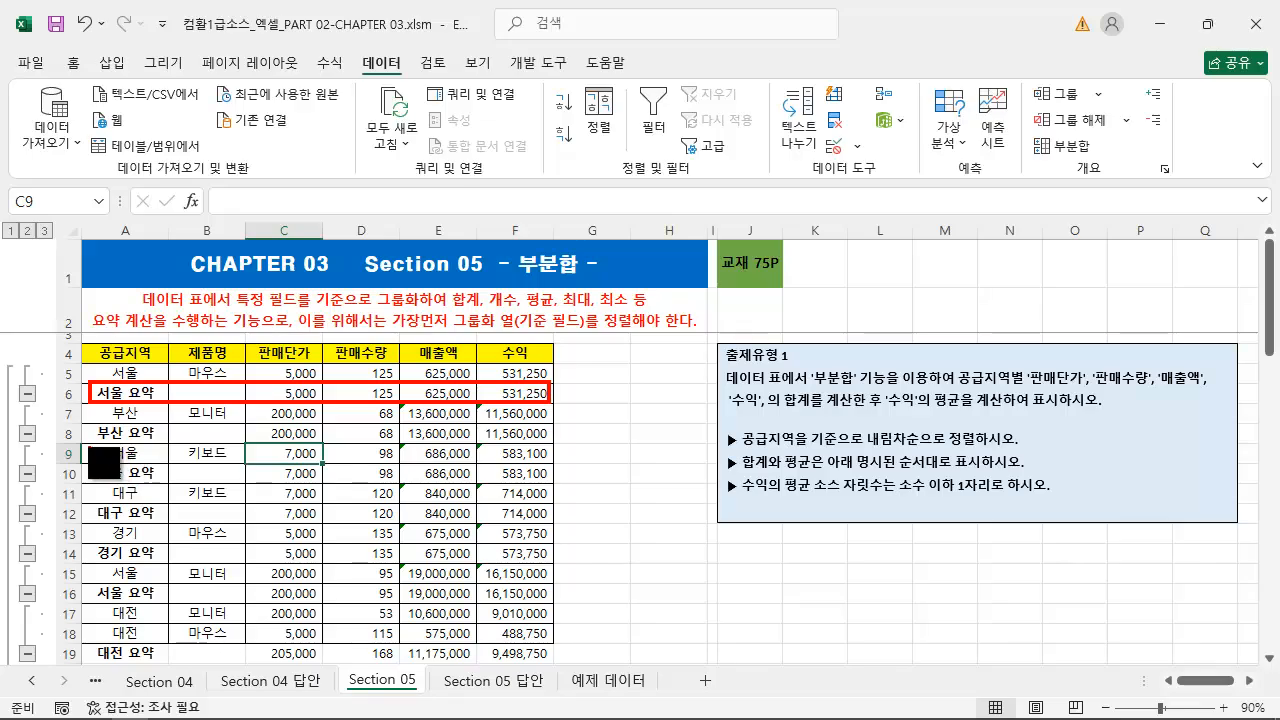
mouse_move(83, 445)
left_mouse_down()
mouse_move(155, 470)
mouse_move(551, 483)
left_mouse_up()
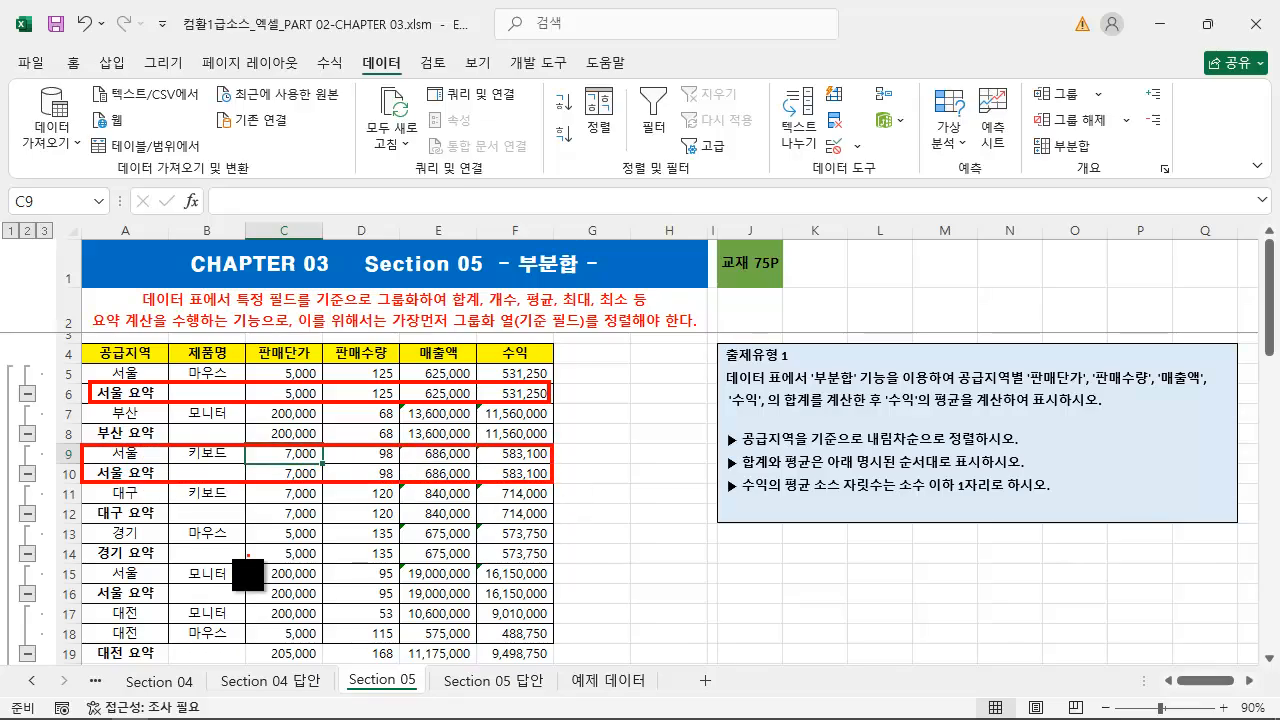
mouse_move(91, 563)
left_mouse_down()
mouse_move(238, 628)
mouse_move(553, 600)
left_mouse_up()
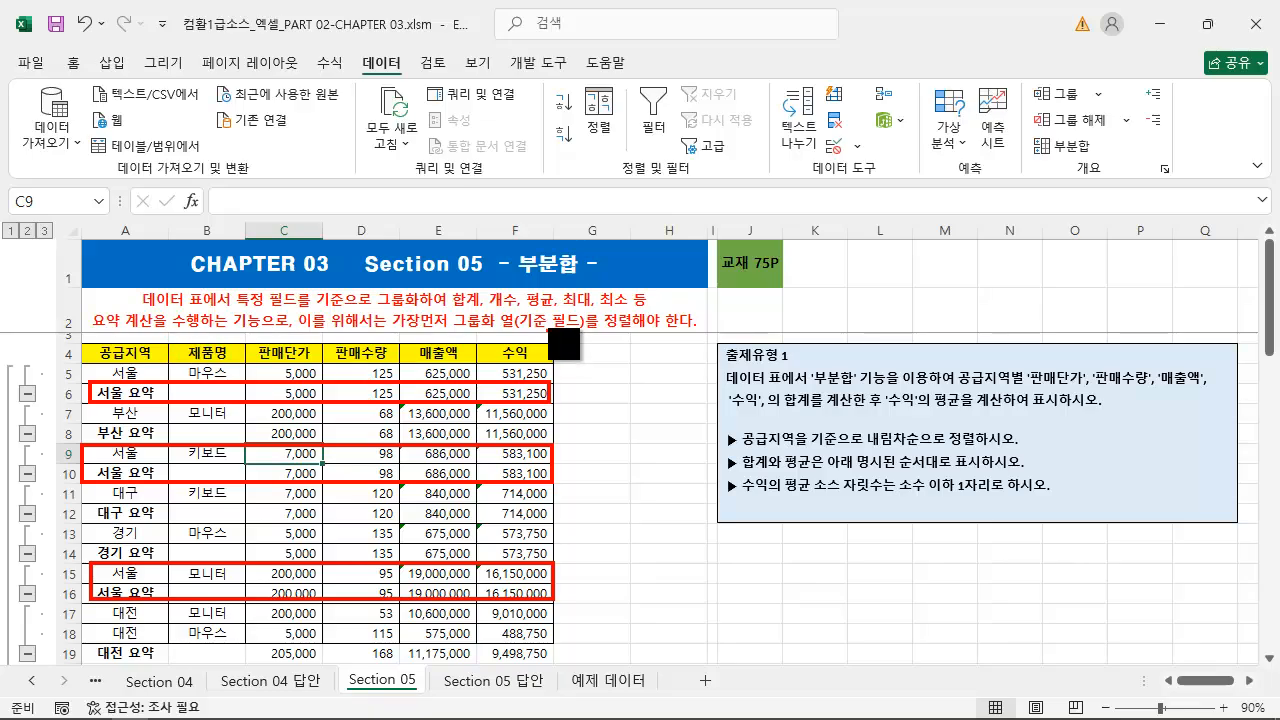
mouse_move(553, 393)
left_mouse_down()
mouse_move(605, 393)
mouse_move(566, 451)
mouse_move(618, 395)
mouse_move(557, 583)
left_mouse_up()
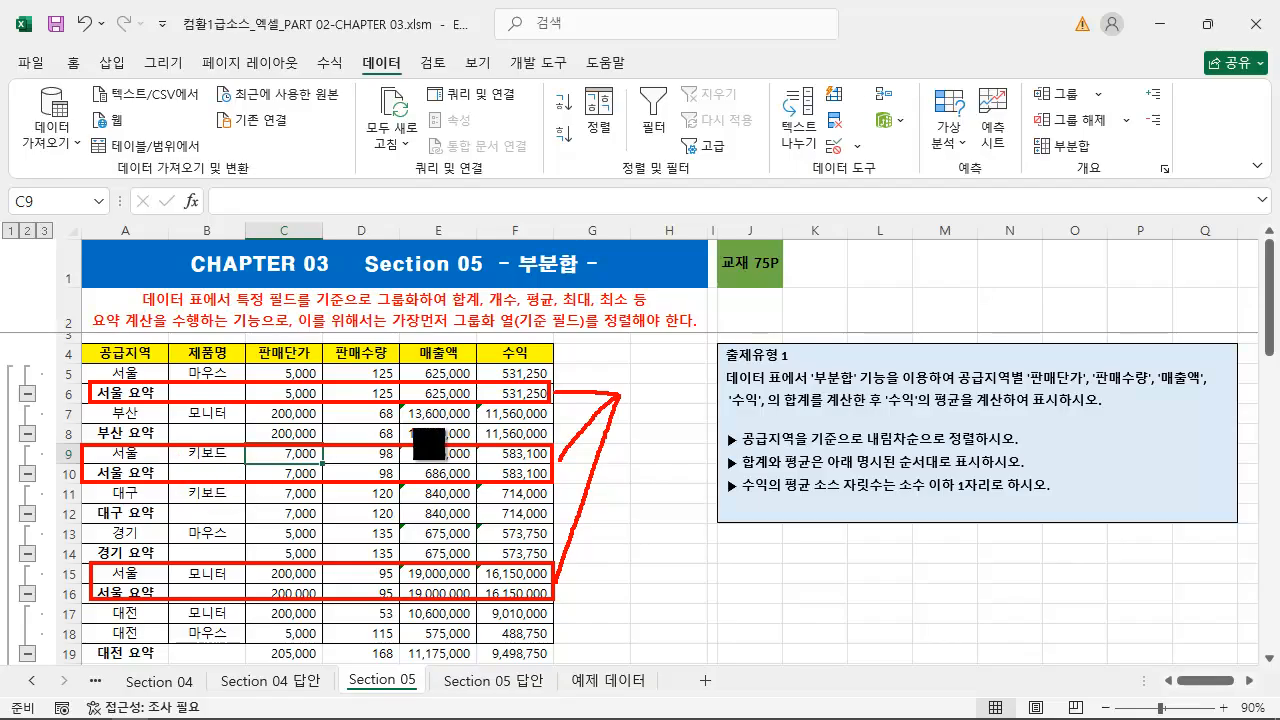
key("Escape")
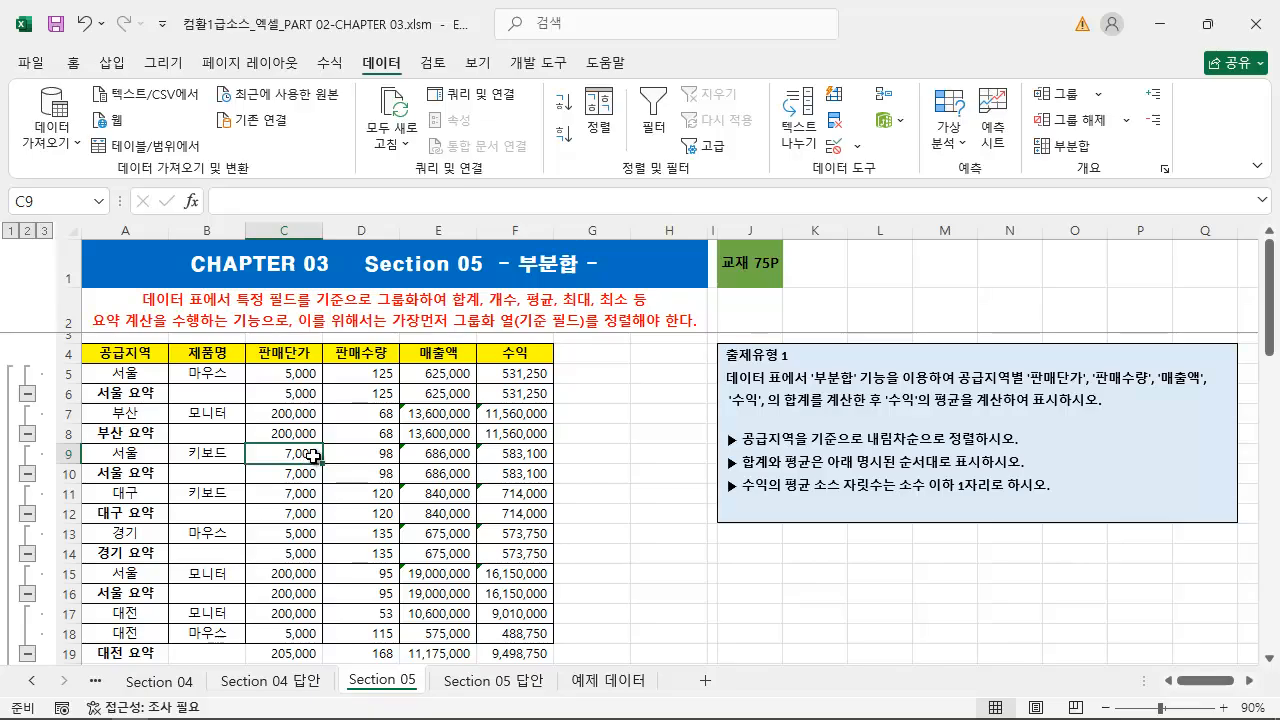
Remove all subtotals from the sales table
left_click(226, 455)
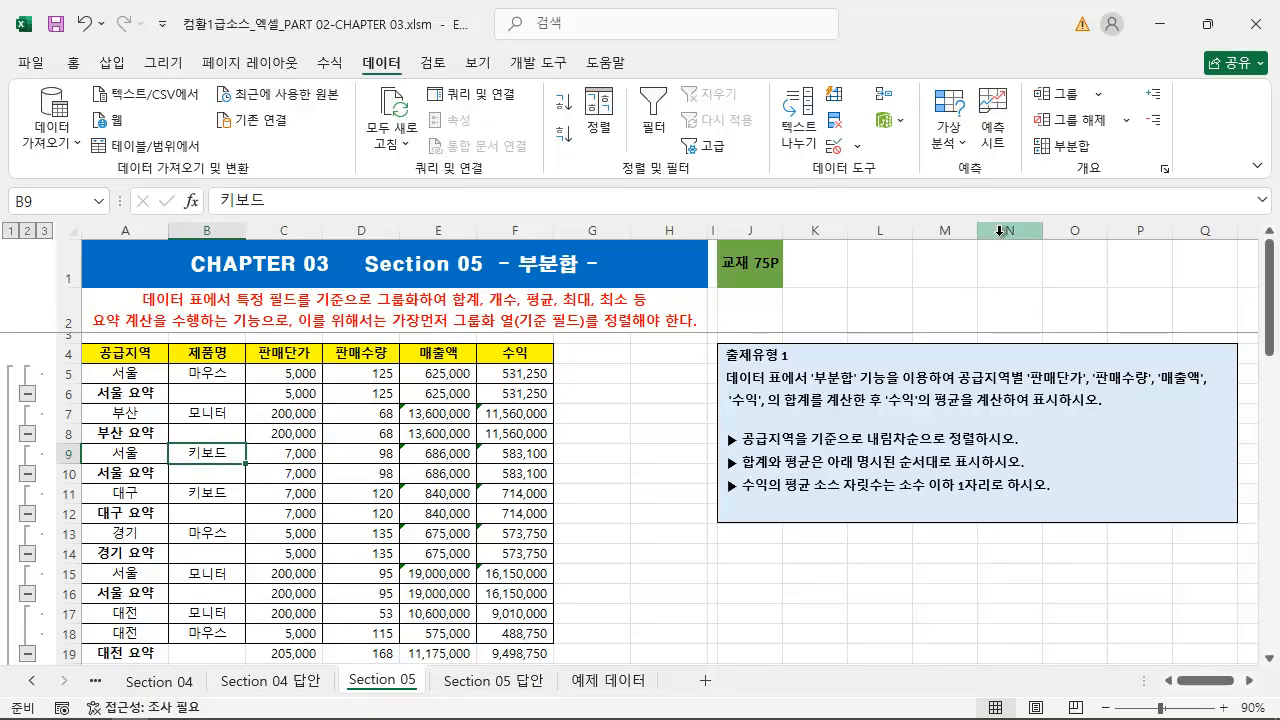
left_click(1068, 145)
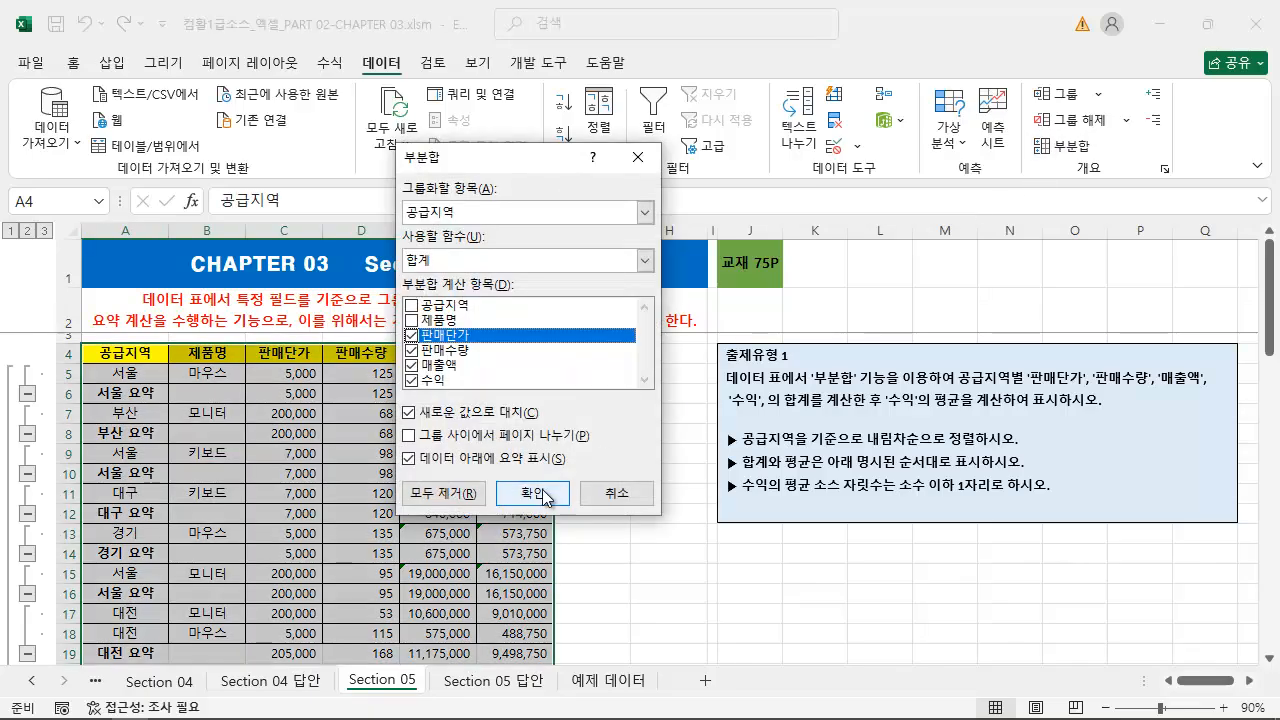
left_click_drag(396, 478, 488, 514)
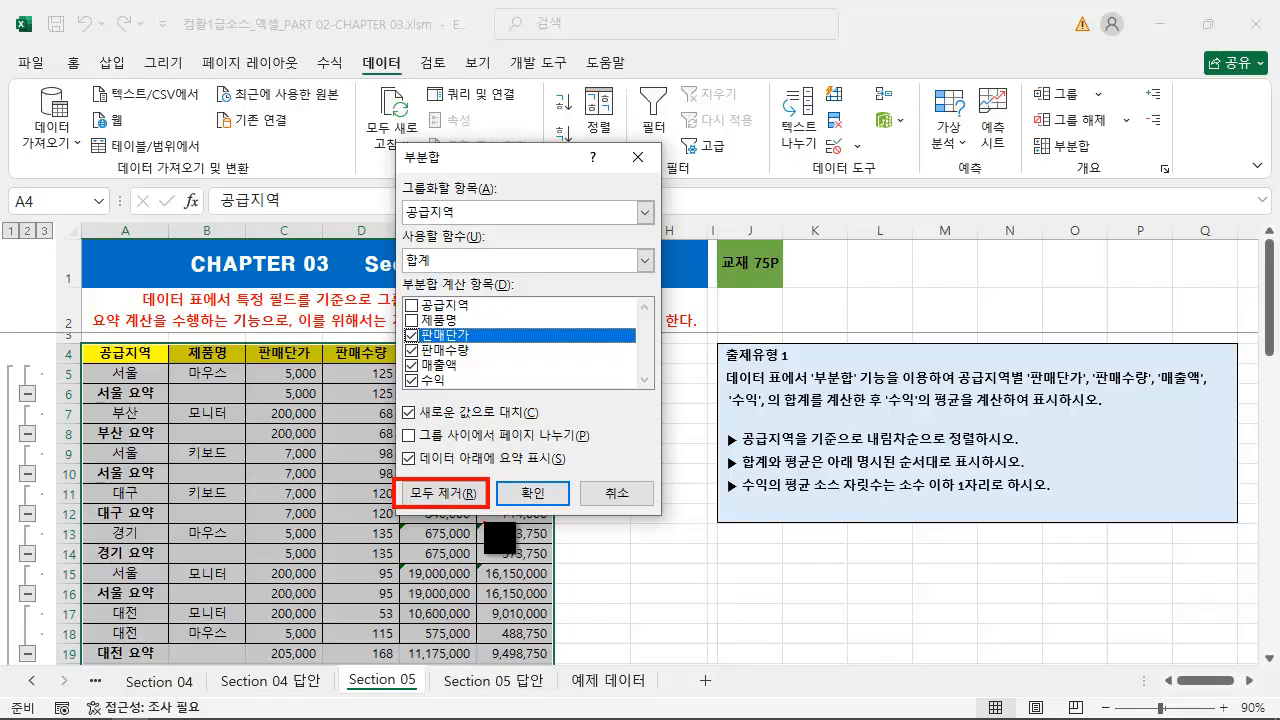
key("Escape")
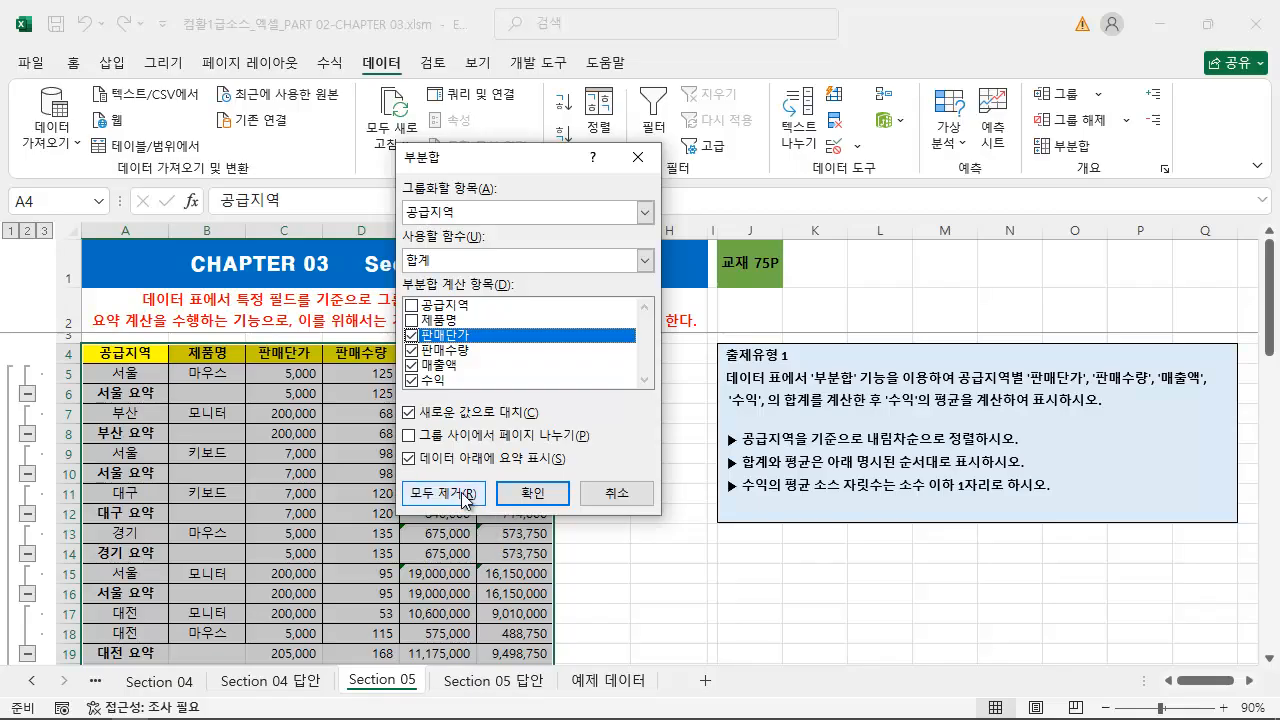
left_click(462, 494)
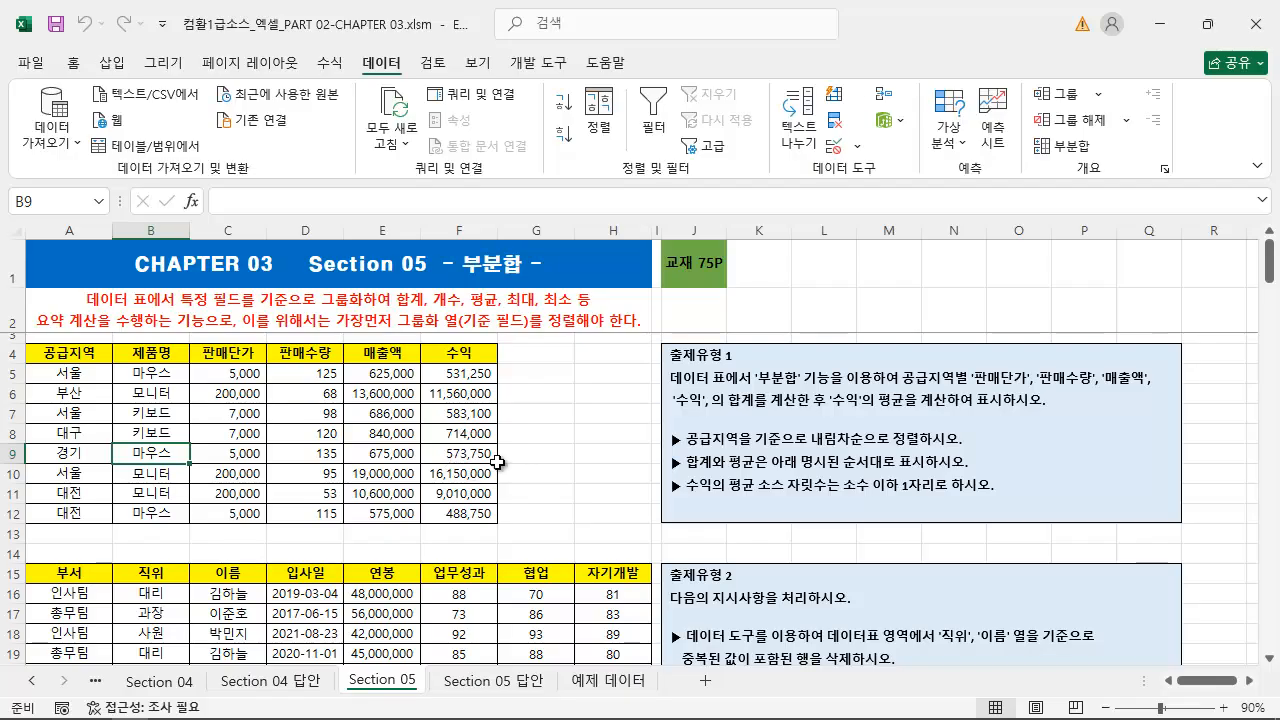
Sort the sales table by 공급지역 in descending order, as the 출제유형 1 instructions require
key("ctrl+2")
left_click_drag(667, 440, 505, 444)
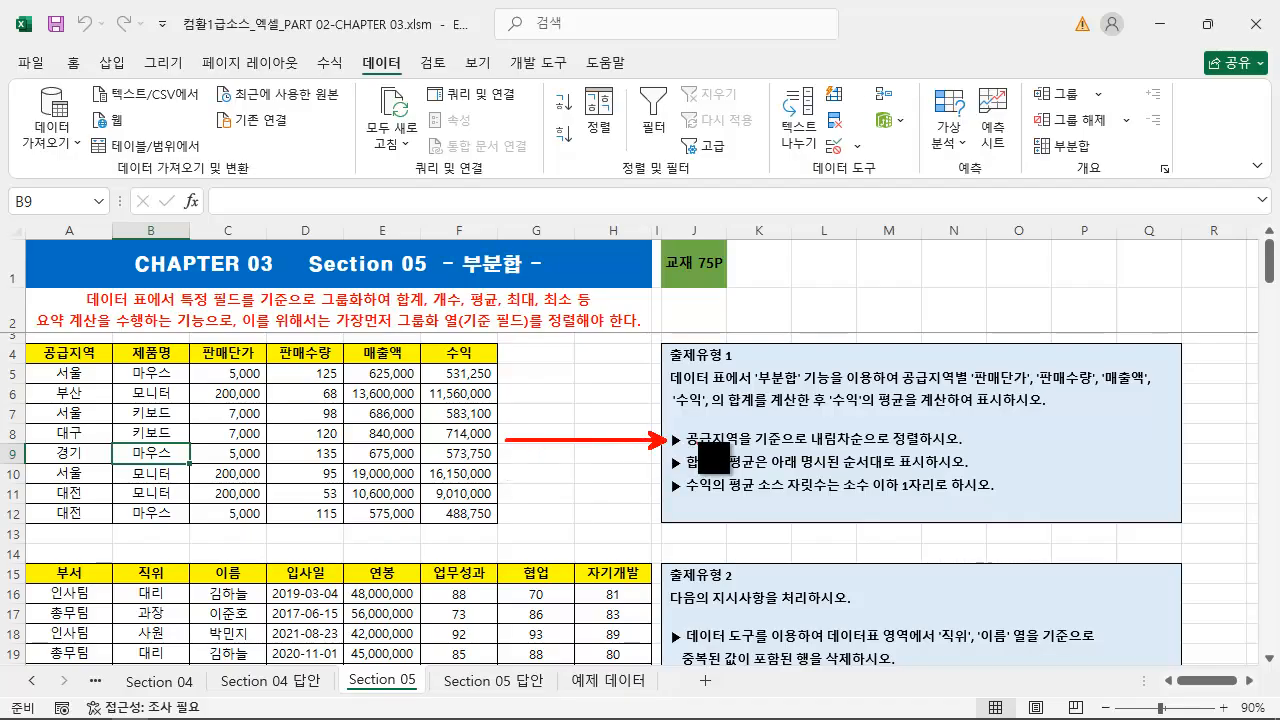
left_click_drag(668, 420, 970, 458)
key("Escape")
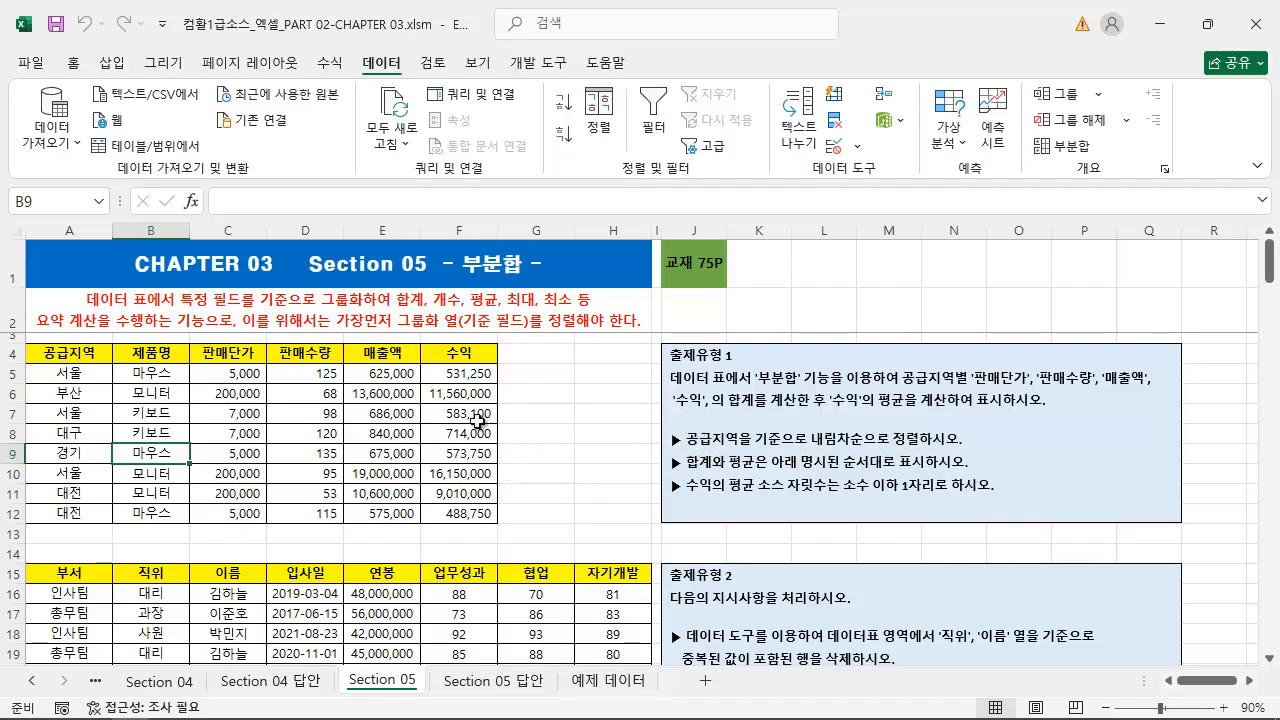
left_click(331, 431)
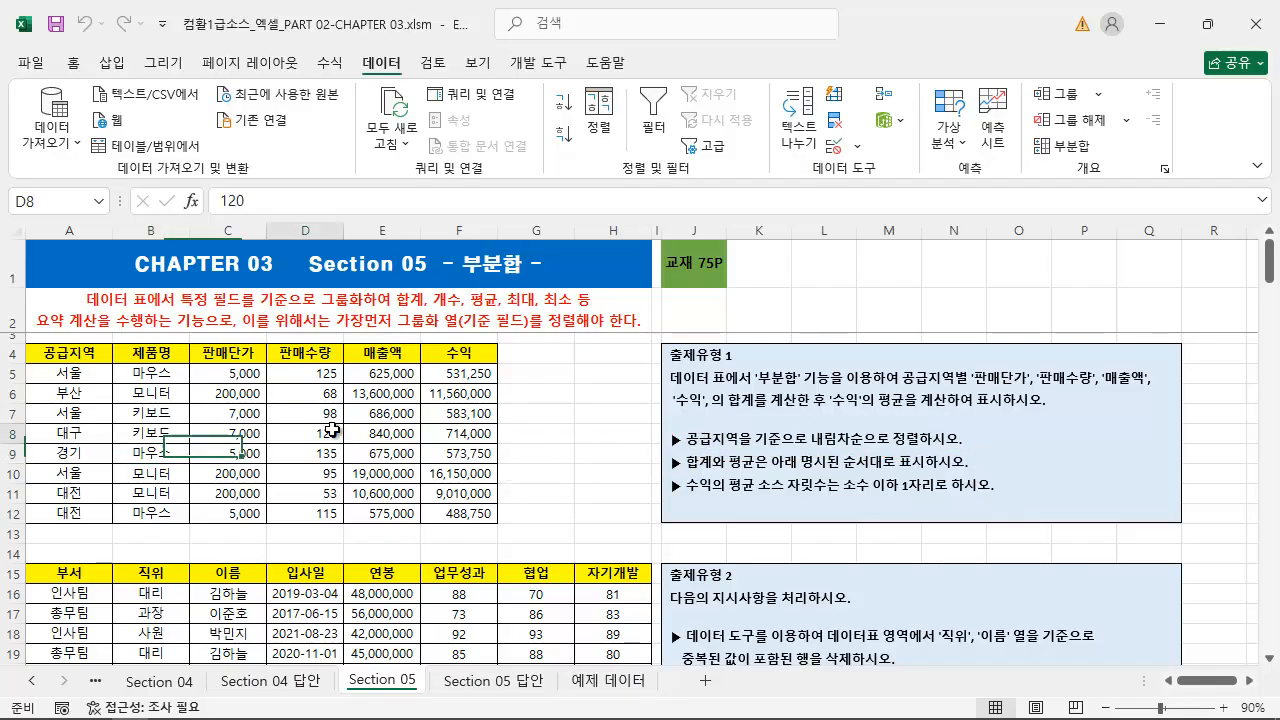
left_click(73, 417)
left_click(80, 392)
left_click(82, 440)
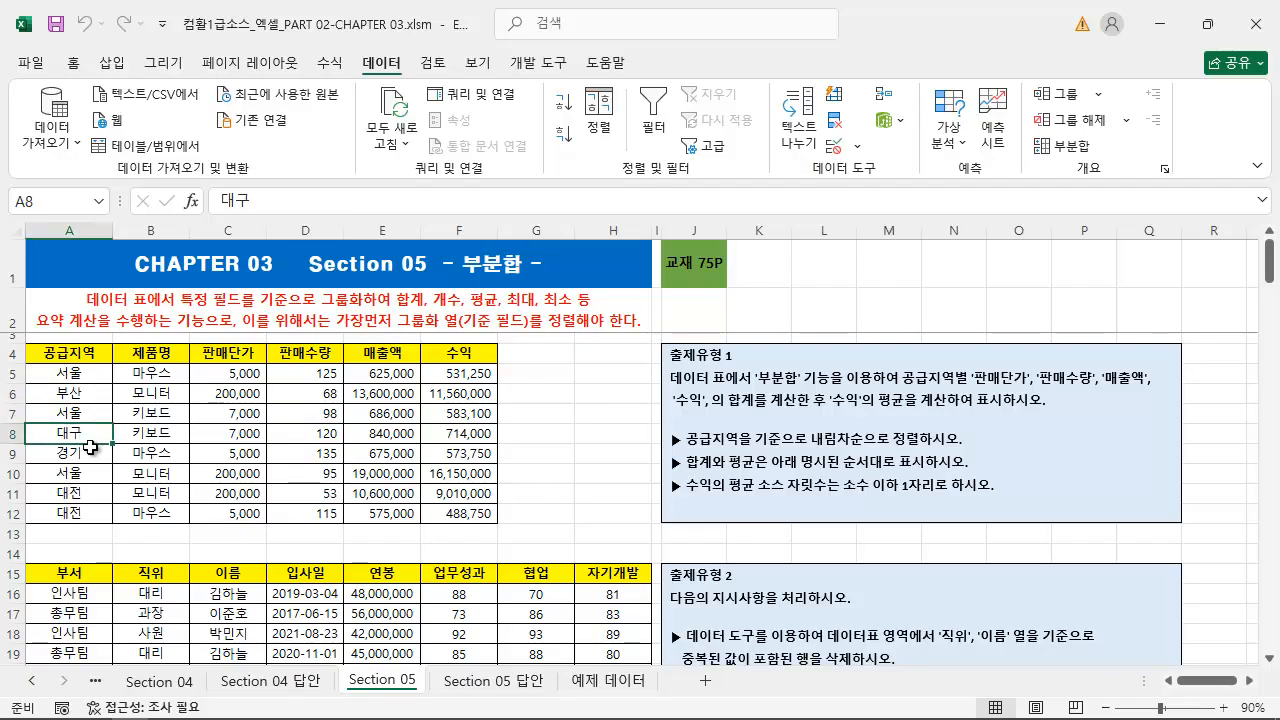
left_click(564, 136)
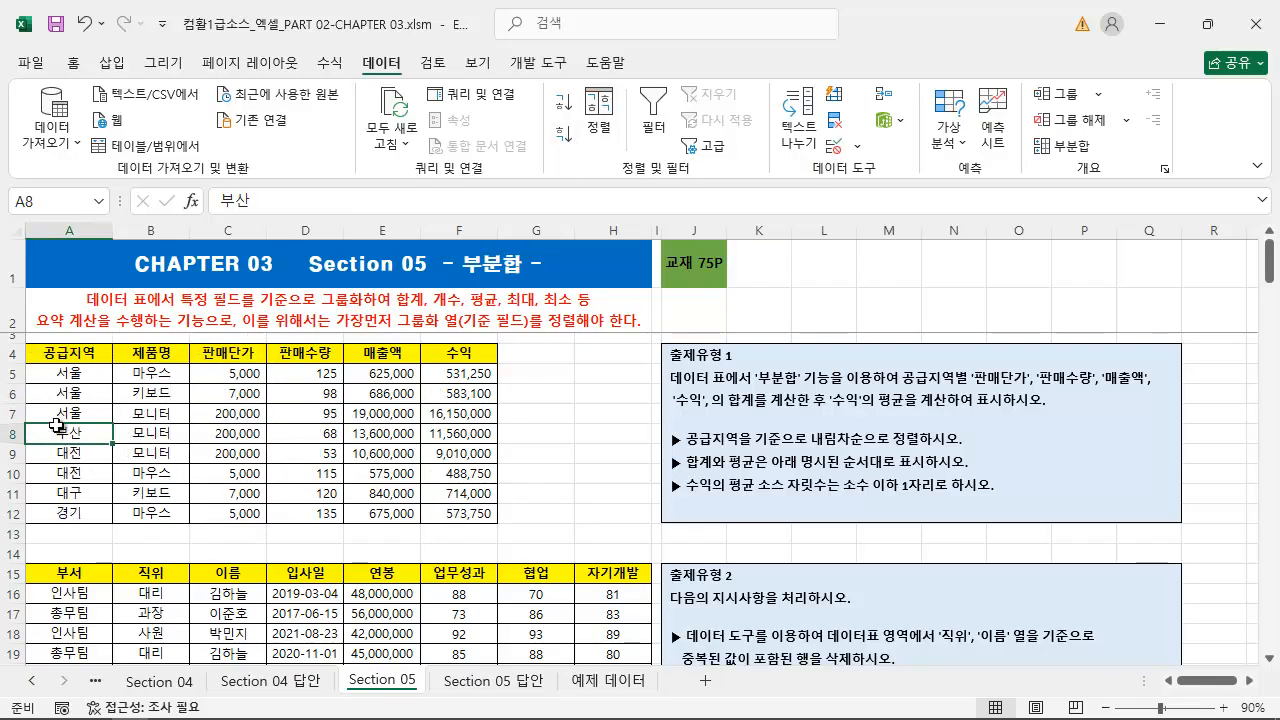
Open the Subtotal (부분합) dialog for the sorted table, move it clear of the instructions and group by 공급지역
left_click(1062, 146)
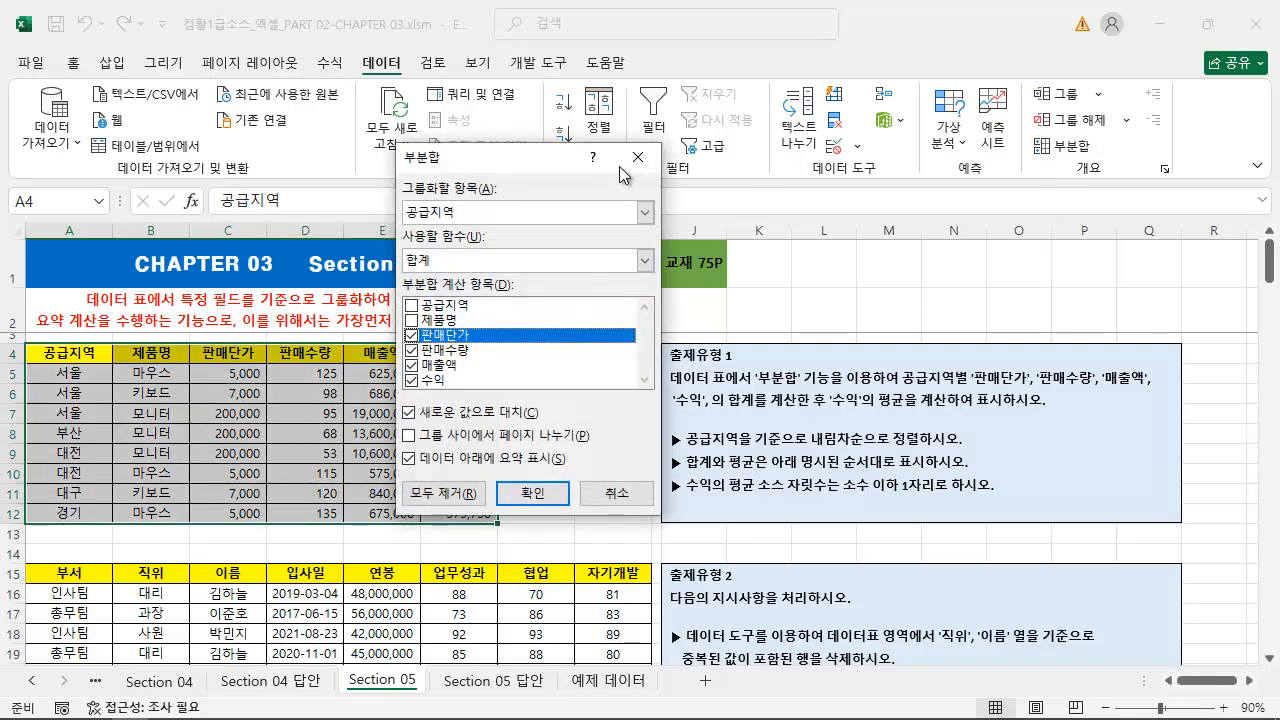
left_click_drag(527, 159, 510, 180)
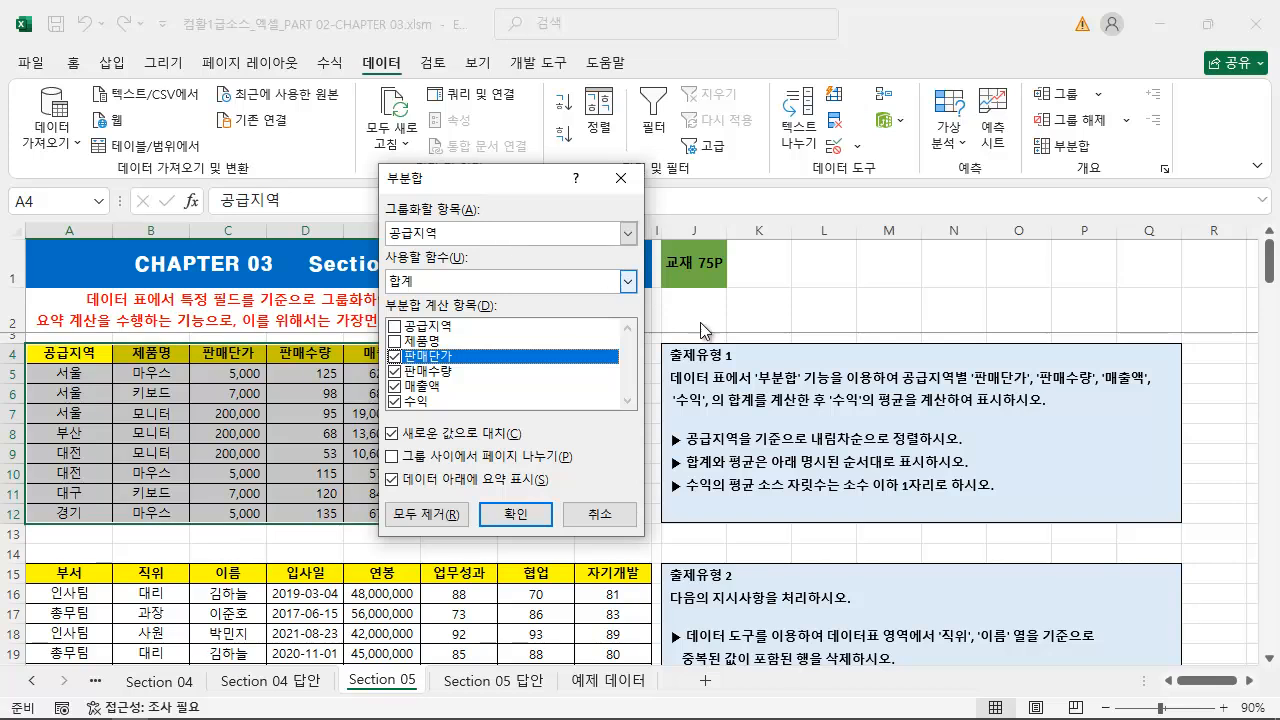
mouse_move(680, 428)
left_mouse_down()
mouse_move(716, 464)
mouse_move(736, 446)
mouse_move(975, 451)
left_mouse_up()
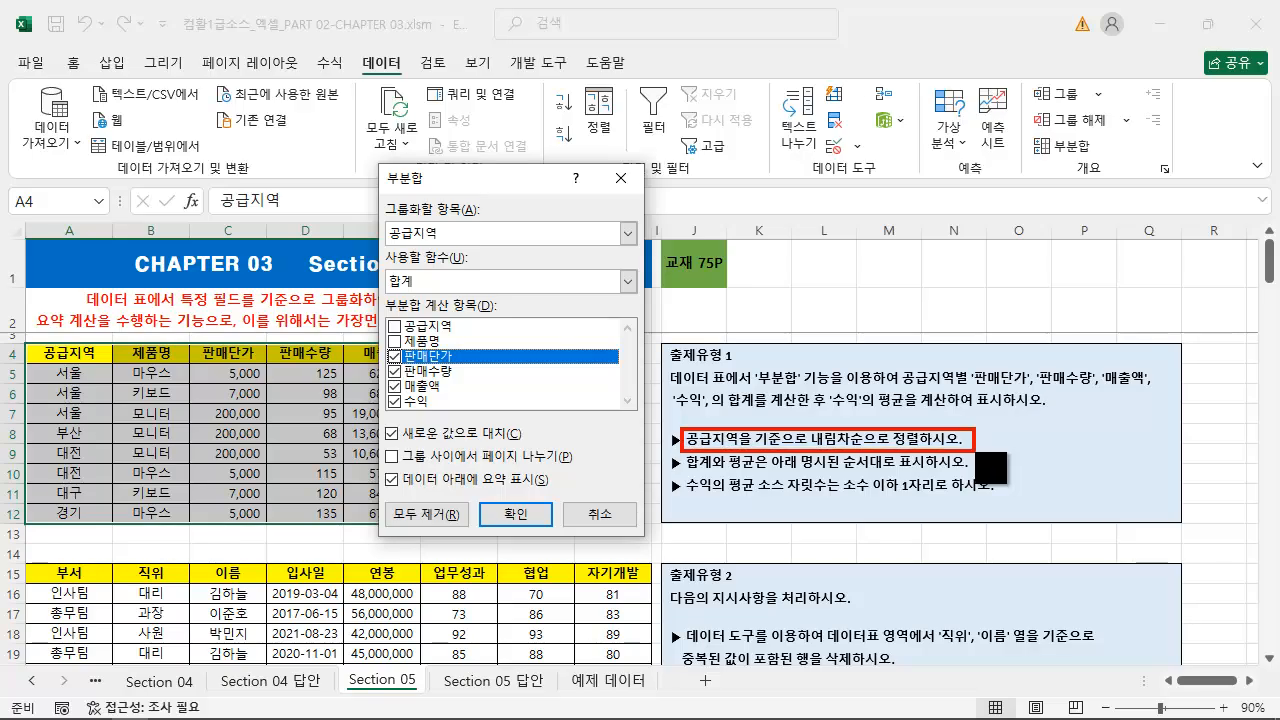
mouse_move(453, 238)
left_mouse_down()
mouse_move(700, 356)
mouse_move(826, 434)
left_mouse_up()
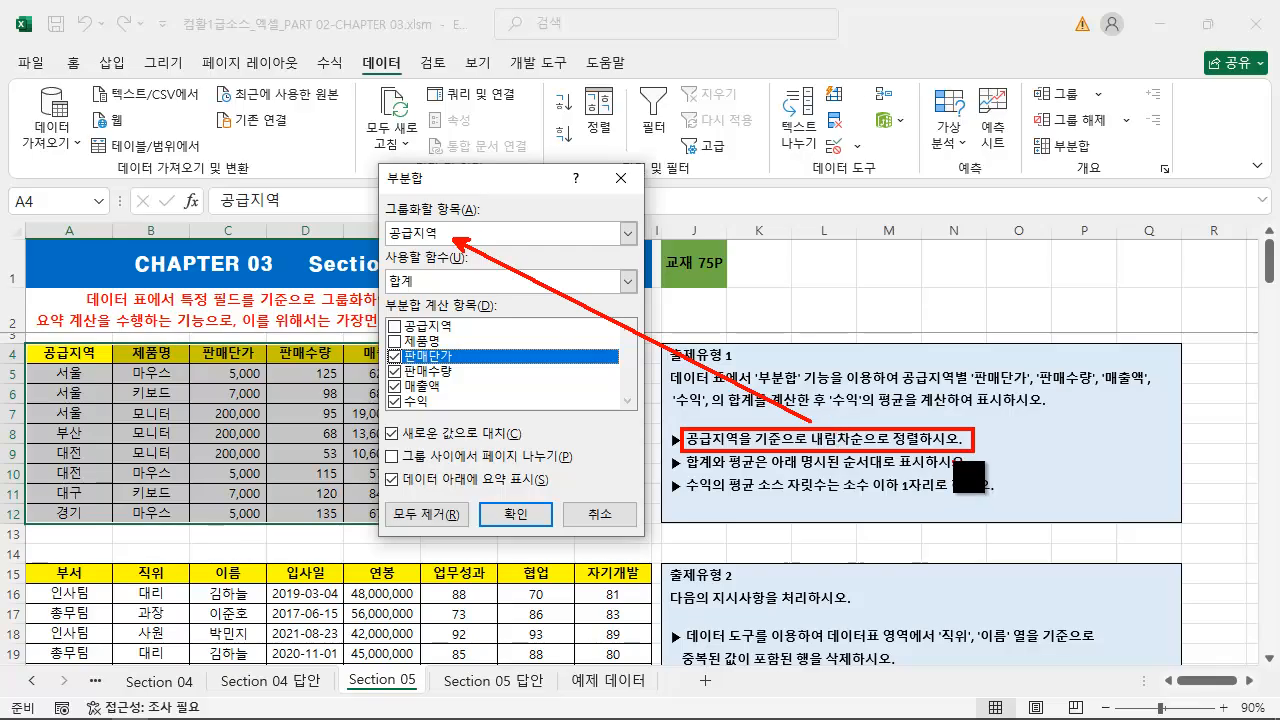
key("Escape")
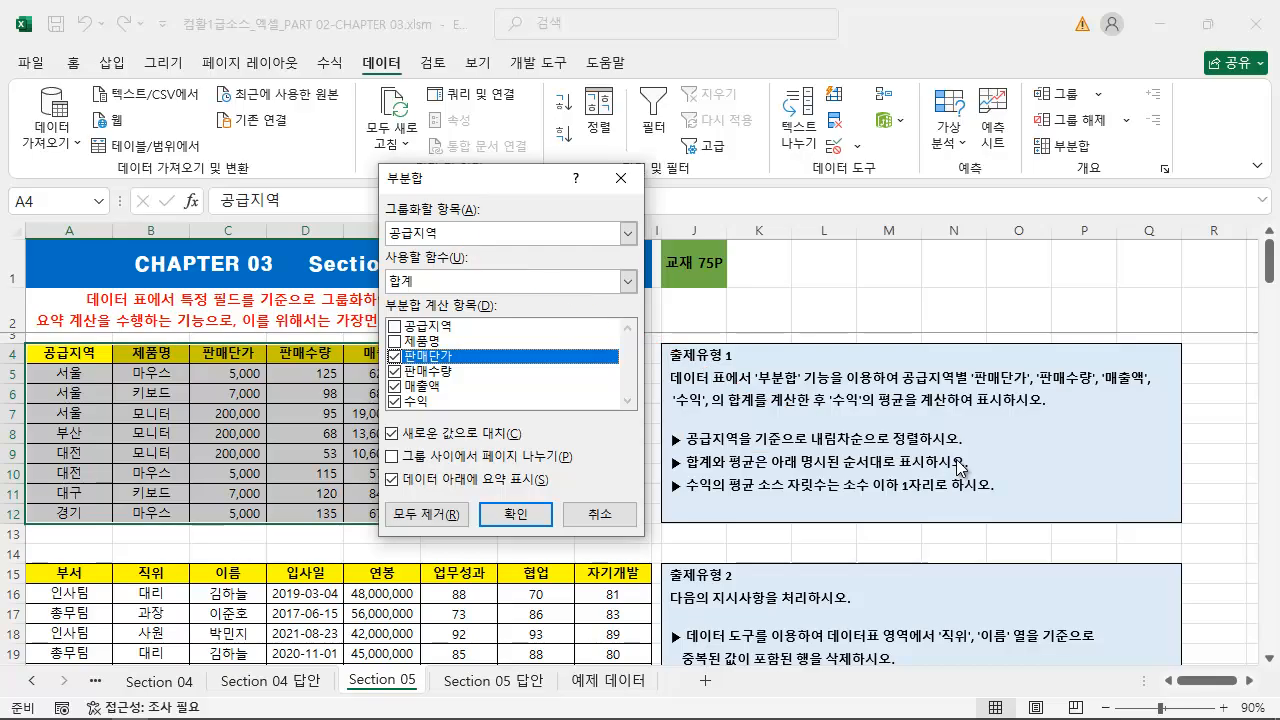
left_click(506, 238)
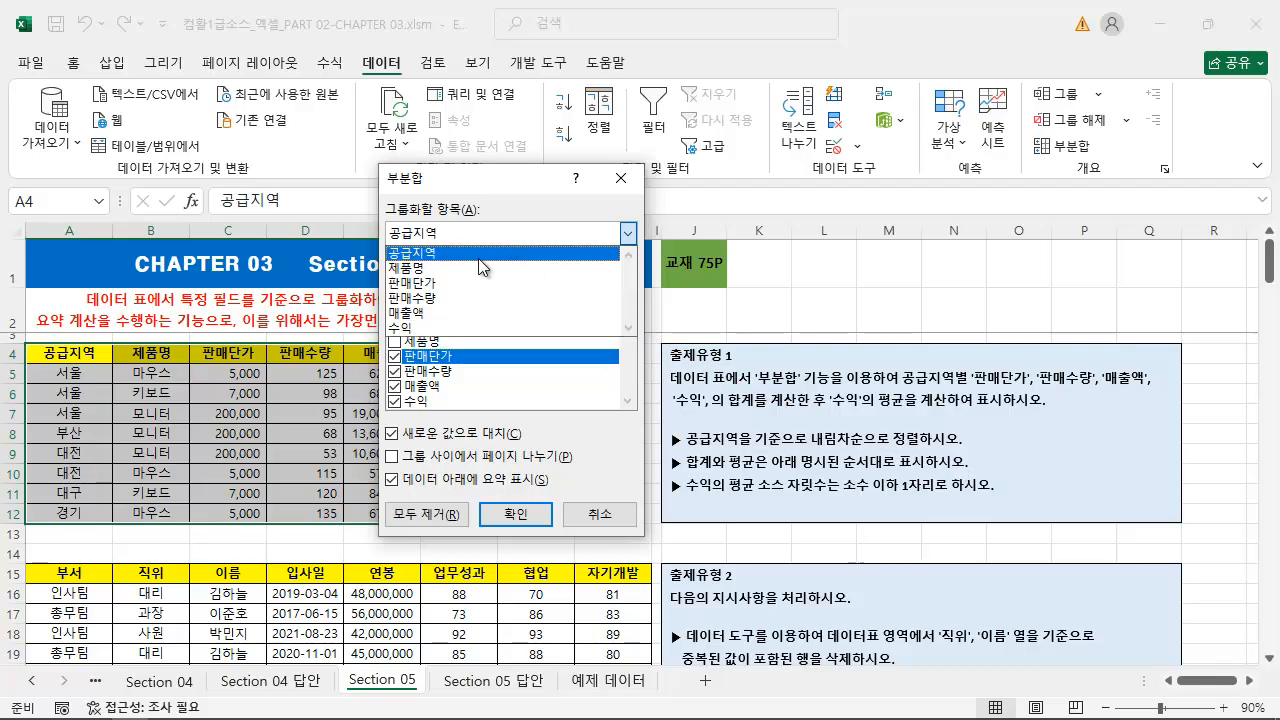
left_click(478, 256)
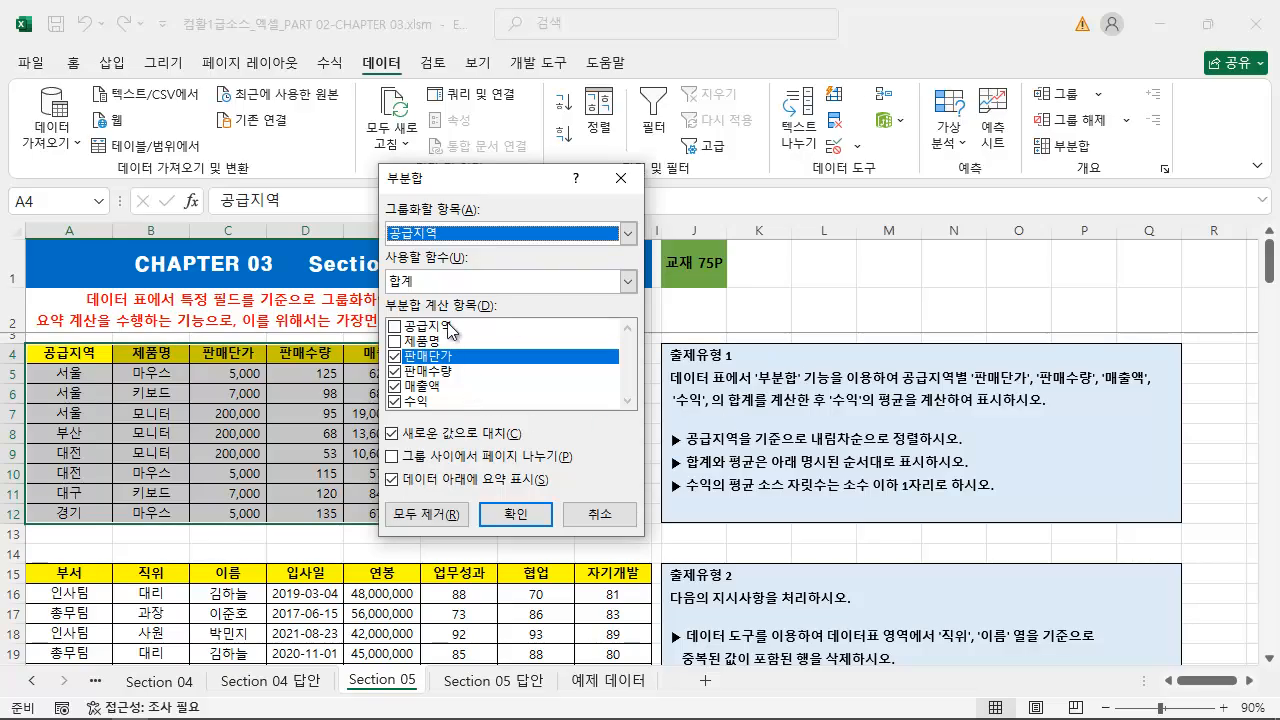
Choose 합계 as the subtotal function for the sorted sales table
key("ctrl+2")
mouse_move(381, 250)
left_mouse_down()
mouse_move(684, 321)
mouse_move(640, 300)
left_mouse_up()
key("Escape")
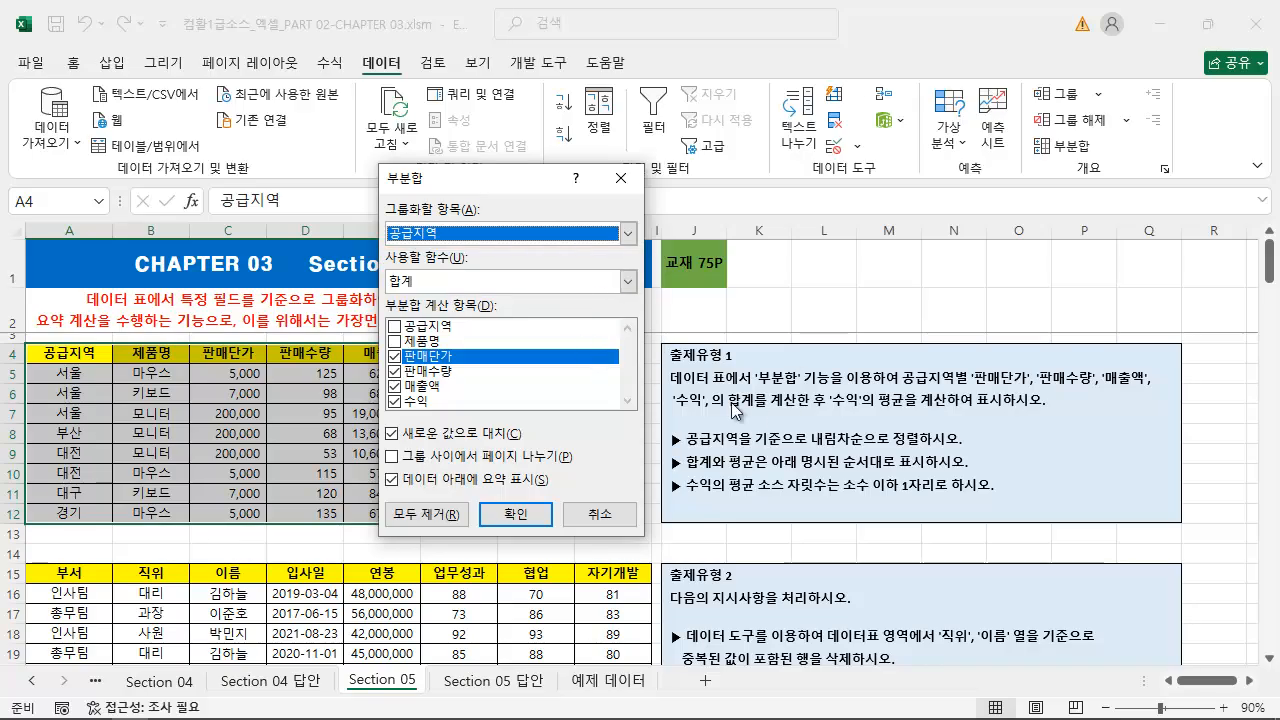
left_click(534, 288)
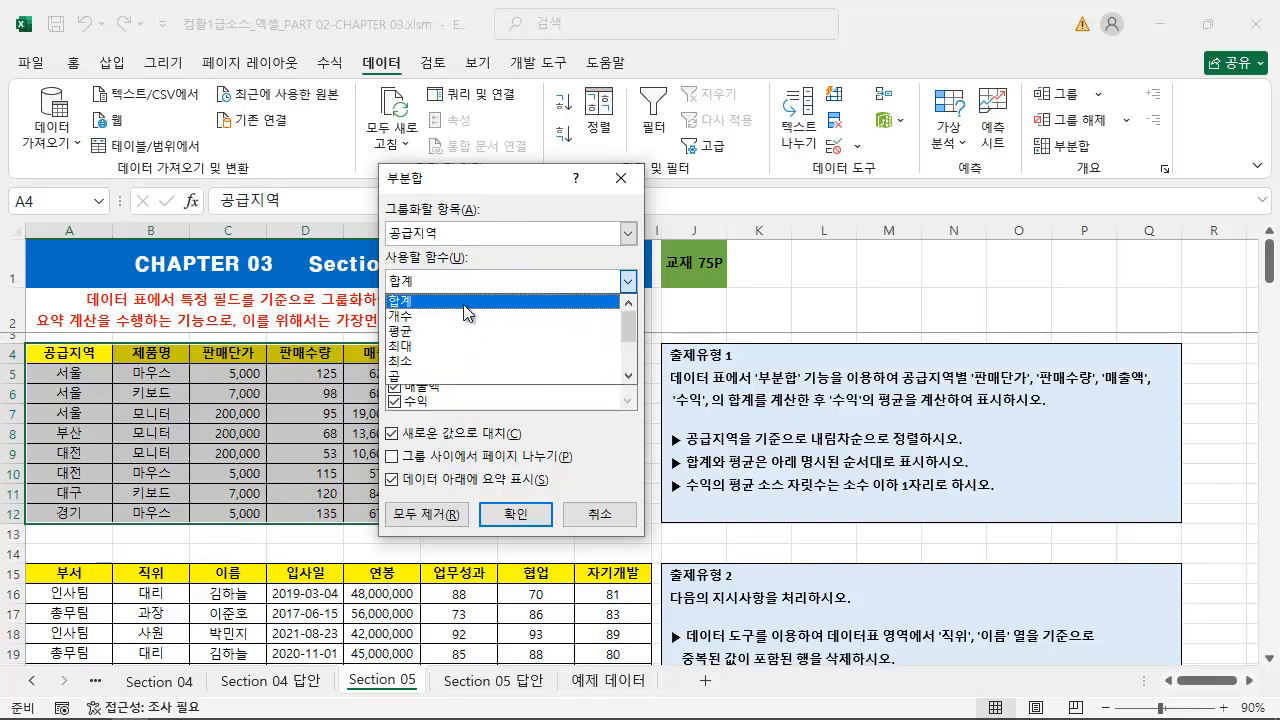
left_click(457, 306)
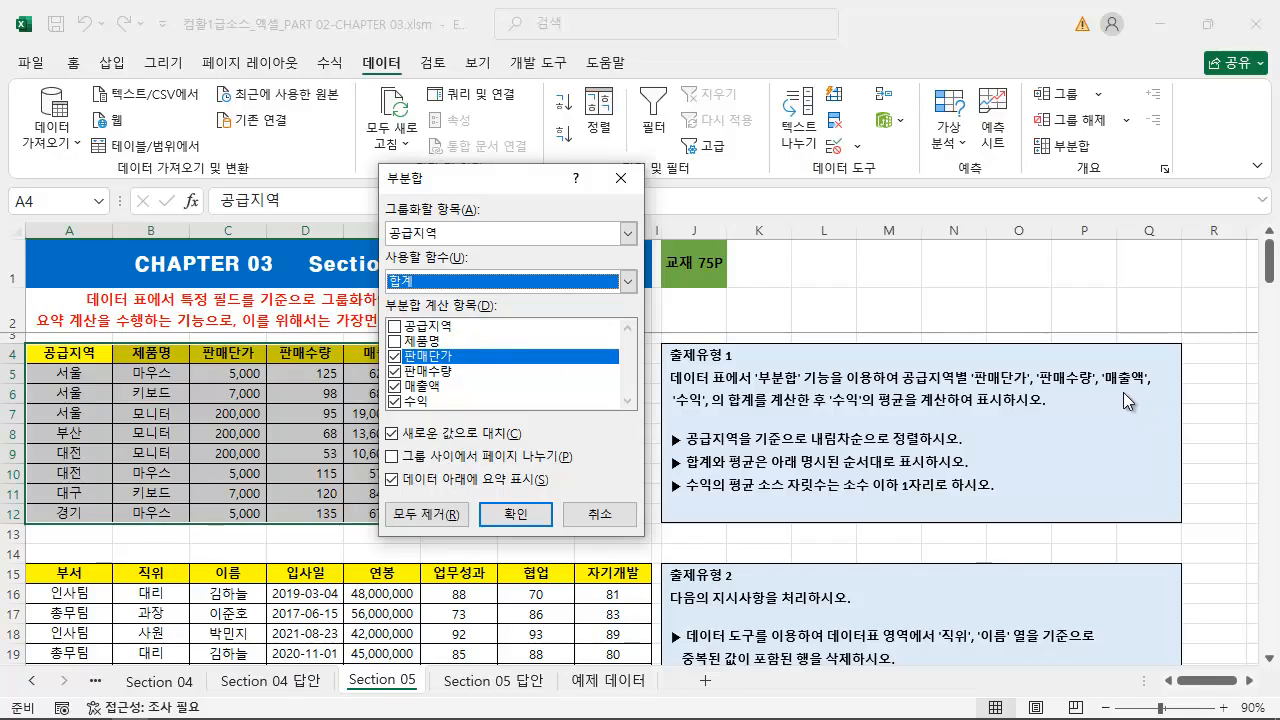
Apply the 합계 subtotal per 공급지역 to 판매단가, 판매수량, 매출액 and 수익, keeping 새로운 값으로 대치 and 데이터 아래에 요약 표시 enabled
left_click_drag(968, 387, 1151, 386)
left_click_drag(668, 410, 716, 409)
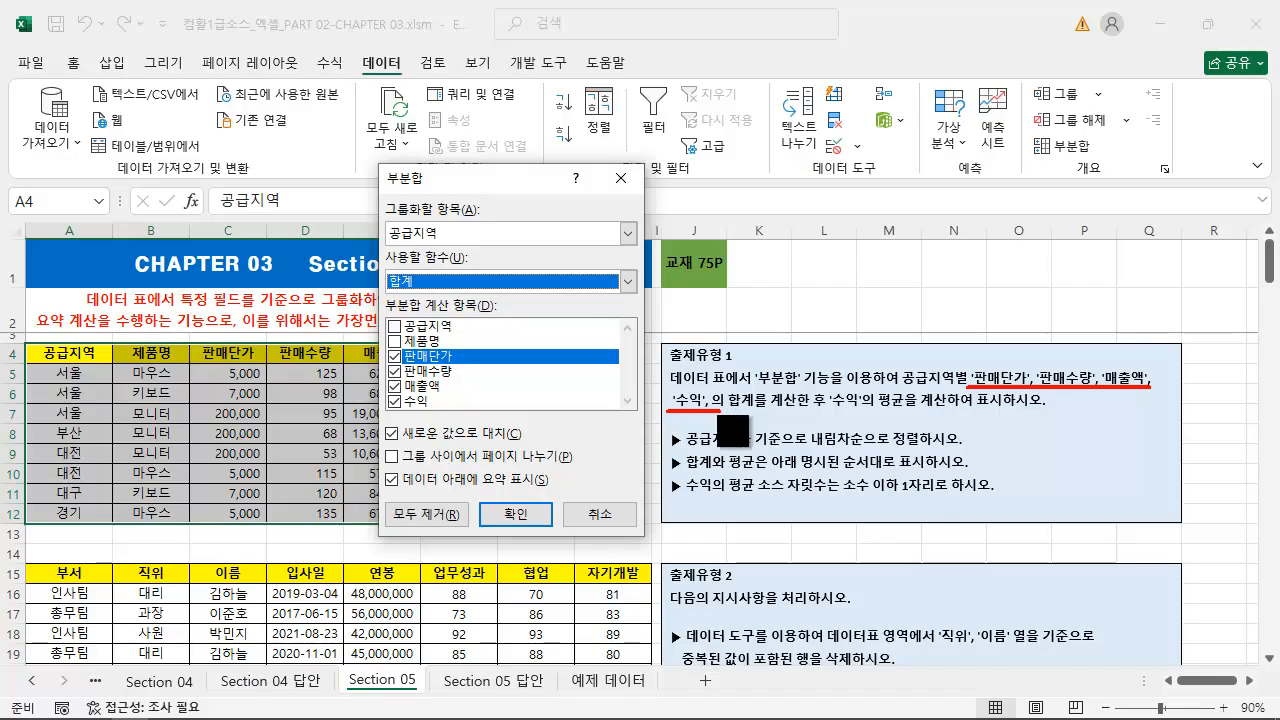
key("Escape")
left_click(396, 356)
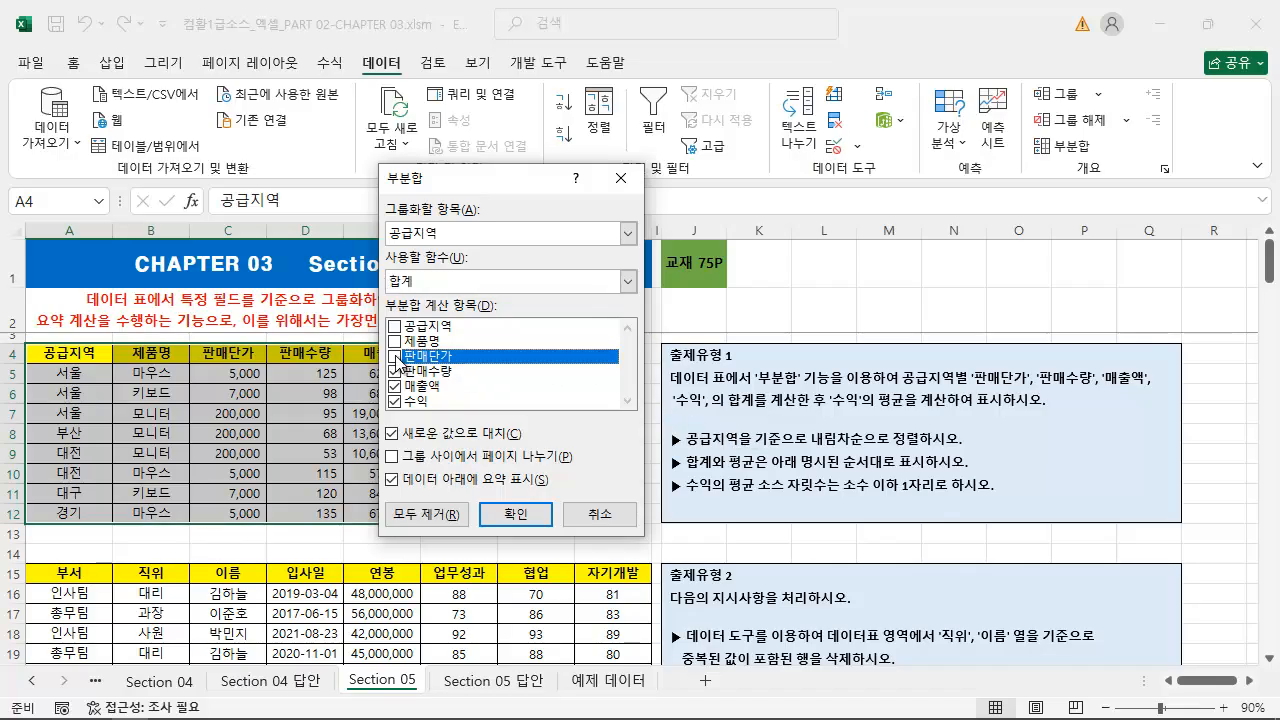
left_click(396, 371)
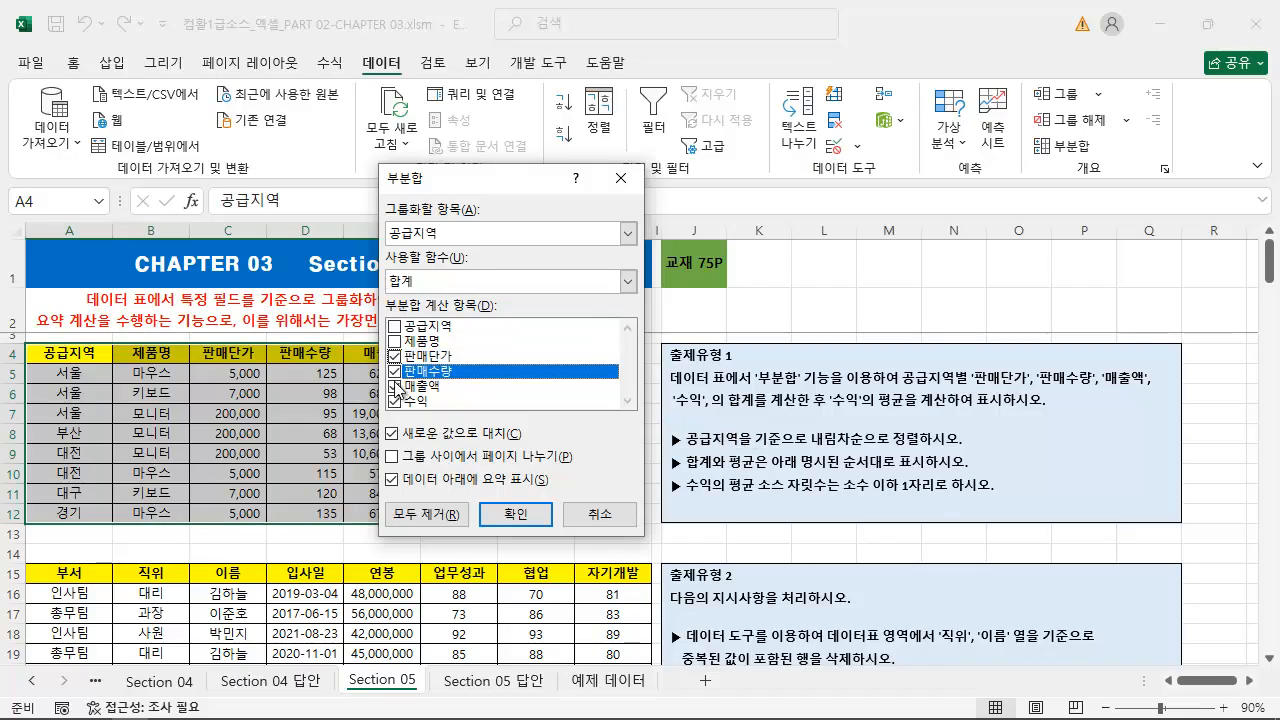
left_click(396, 326)
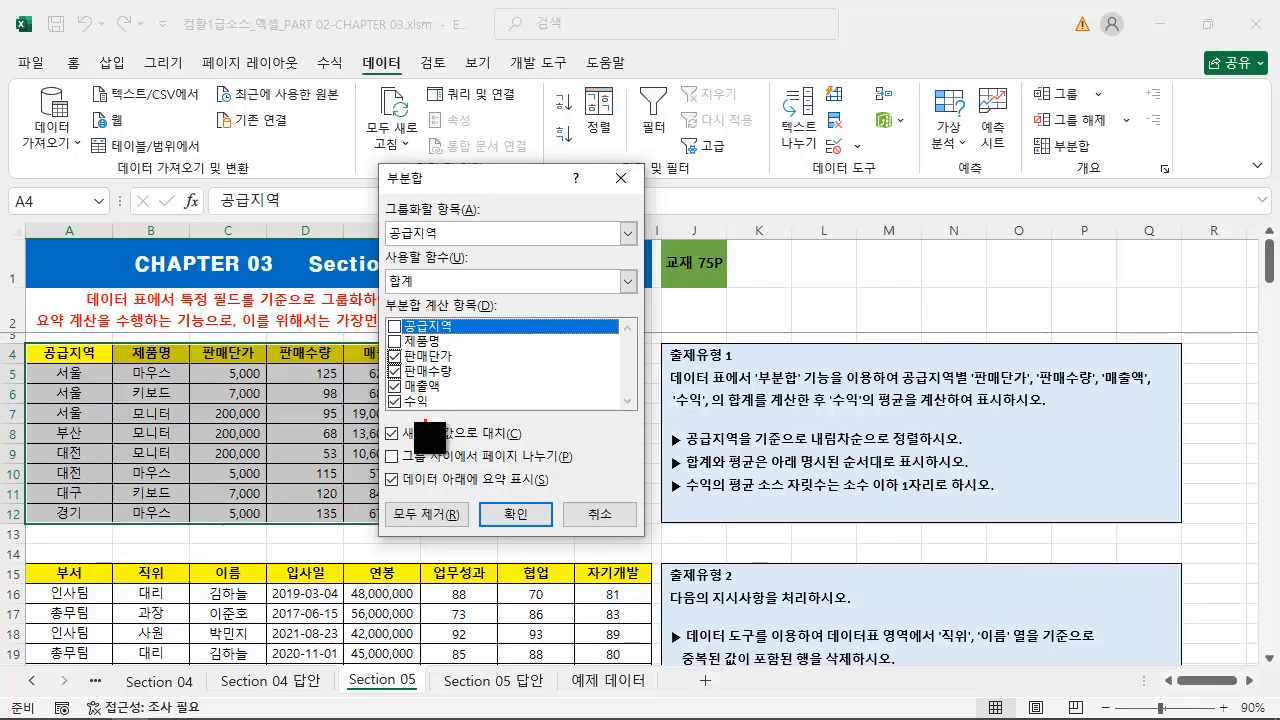
mouse_move(381, 420)
left_mouse_down()
mouse_move(522, 440)
mouse_move(578, 463)
mouse_move(592, 496)
left_mouse_up()
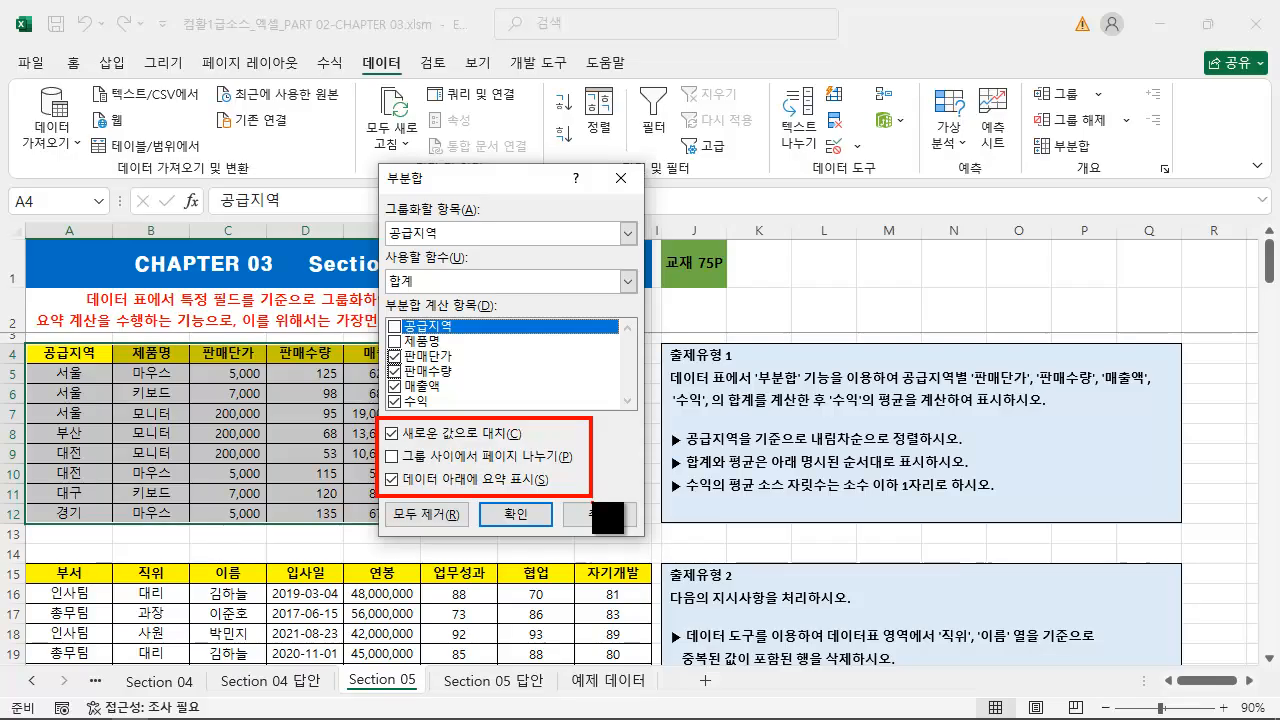
key("Escape")
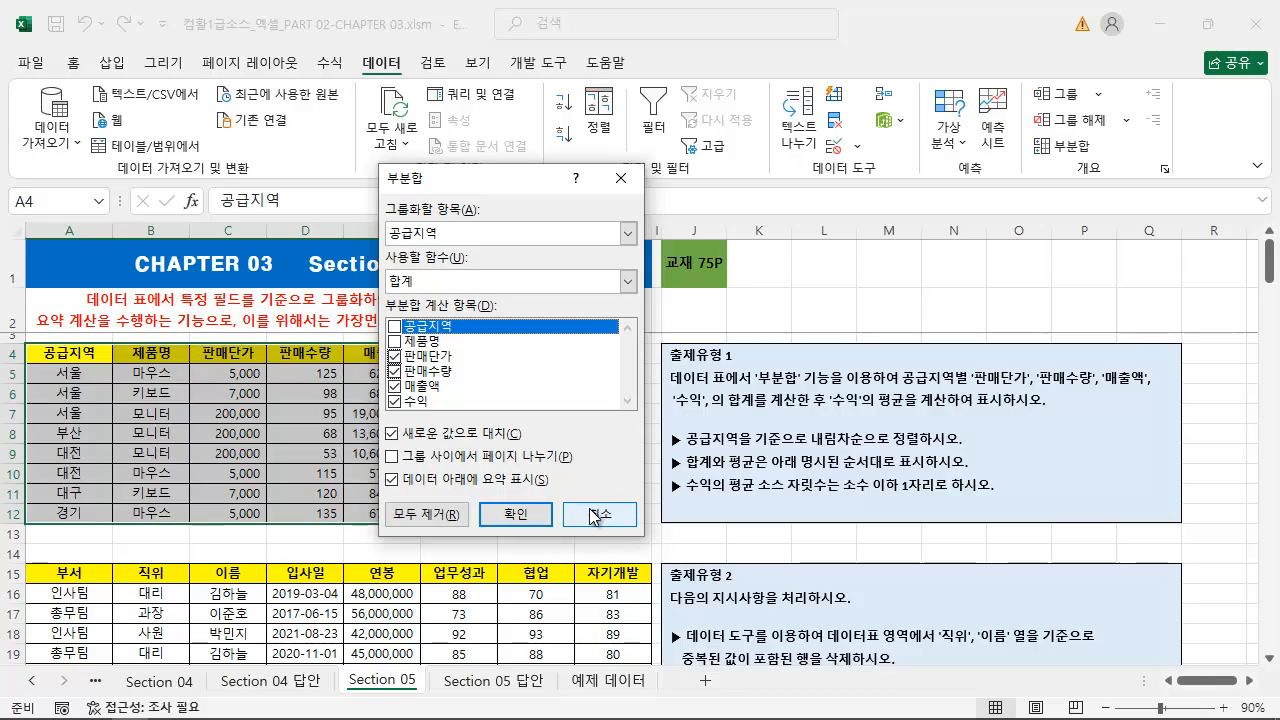
left_click(524, 519)
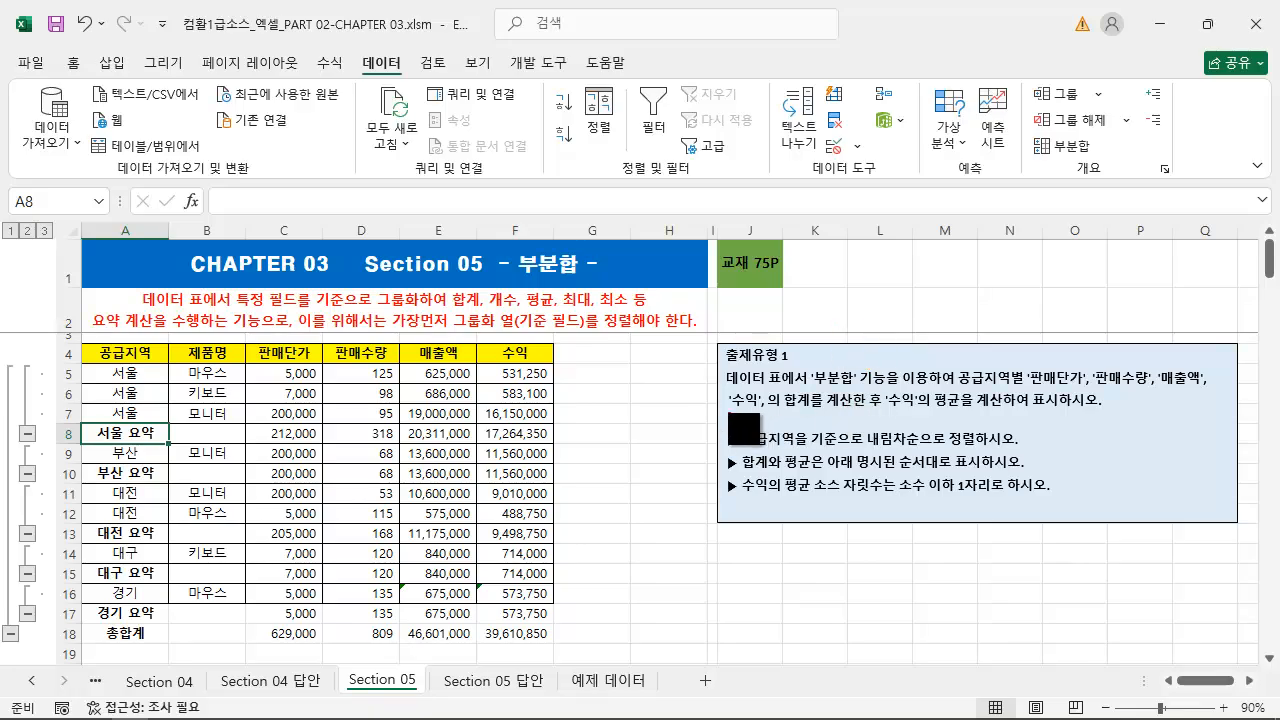
Compare the 출제유형 1 sum and average requirement with the 서울 and 대전 detail rows and their summary rows
left_click_drag(731, 409, 1097, 409)
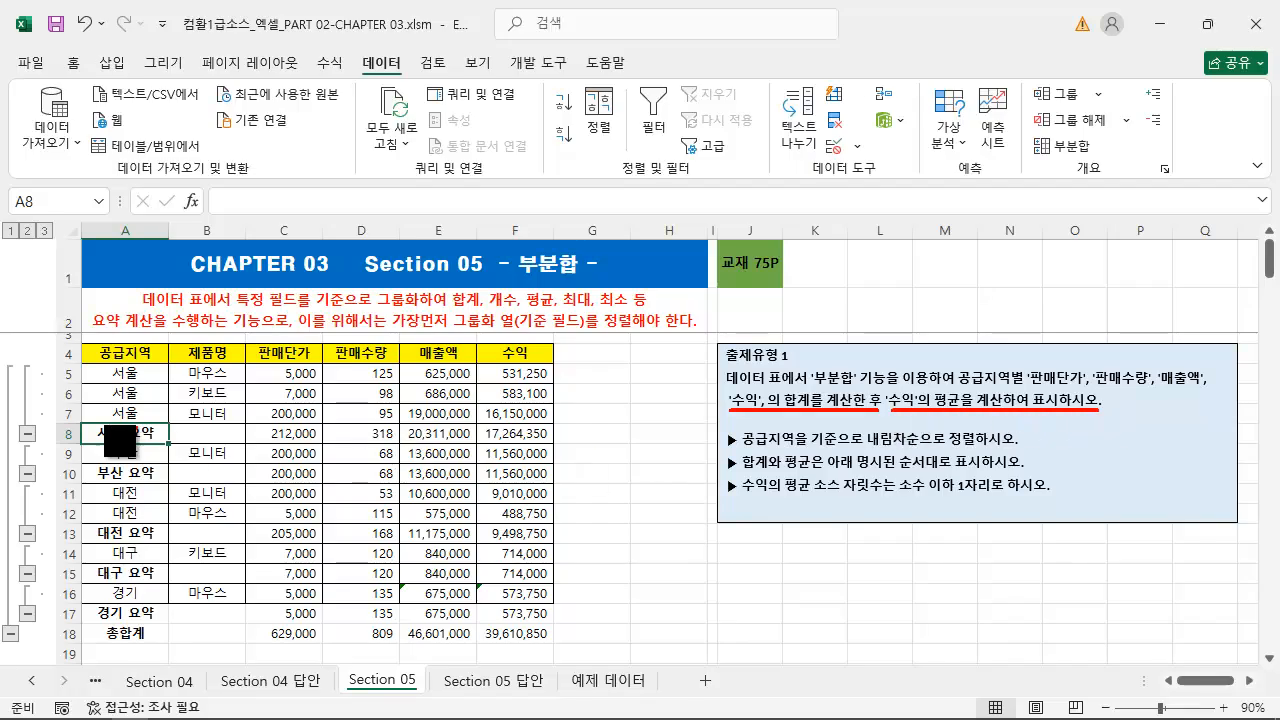
mouse_move(33, 236)
left_mouse_down()
mouse_move(243, 523)
mouse_move(503, 693)
mouse_move(574, 689)
mouse_move(561, 688)
left_mouse_up()
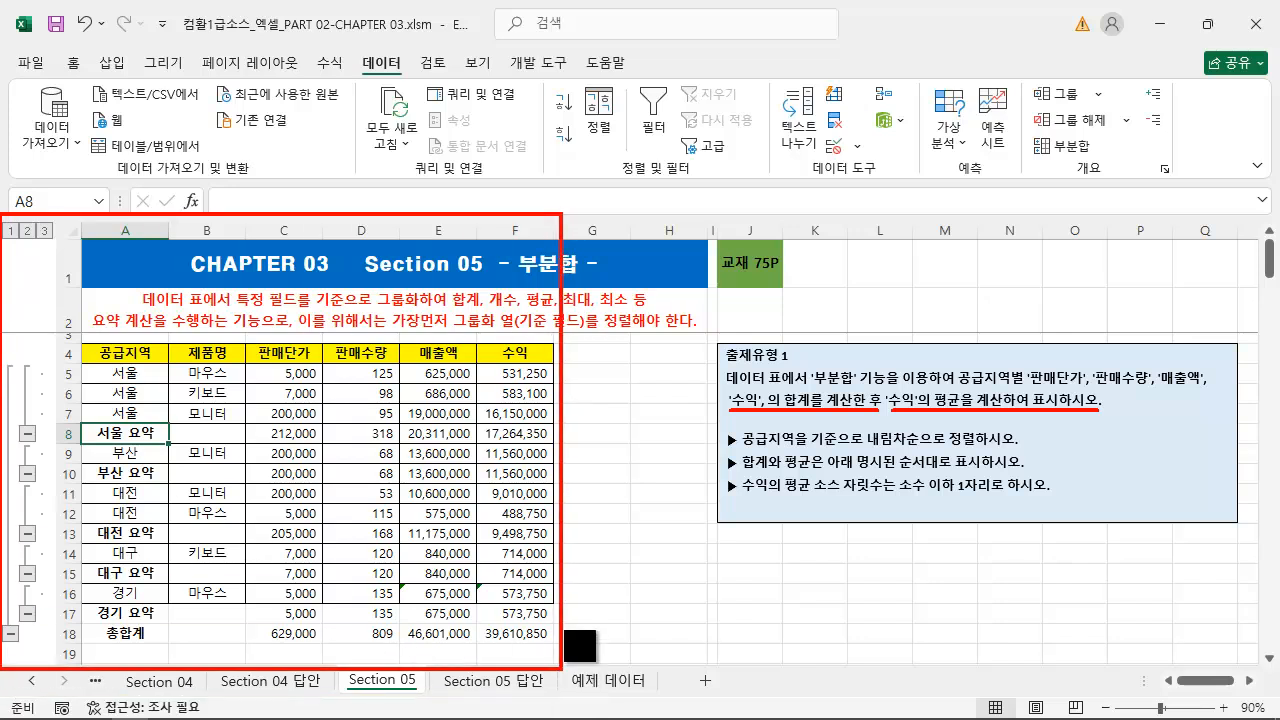
key("ctrl+z")
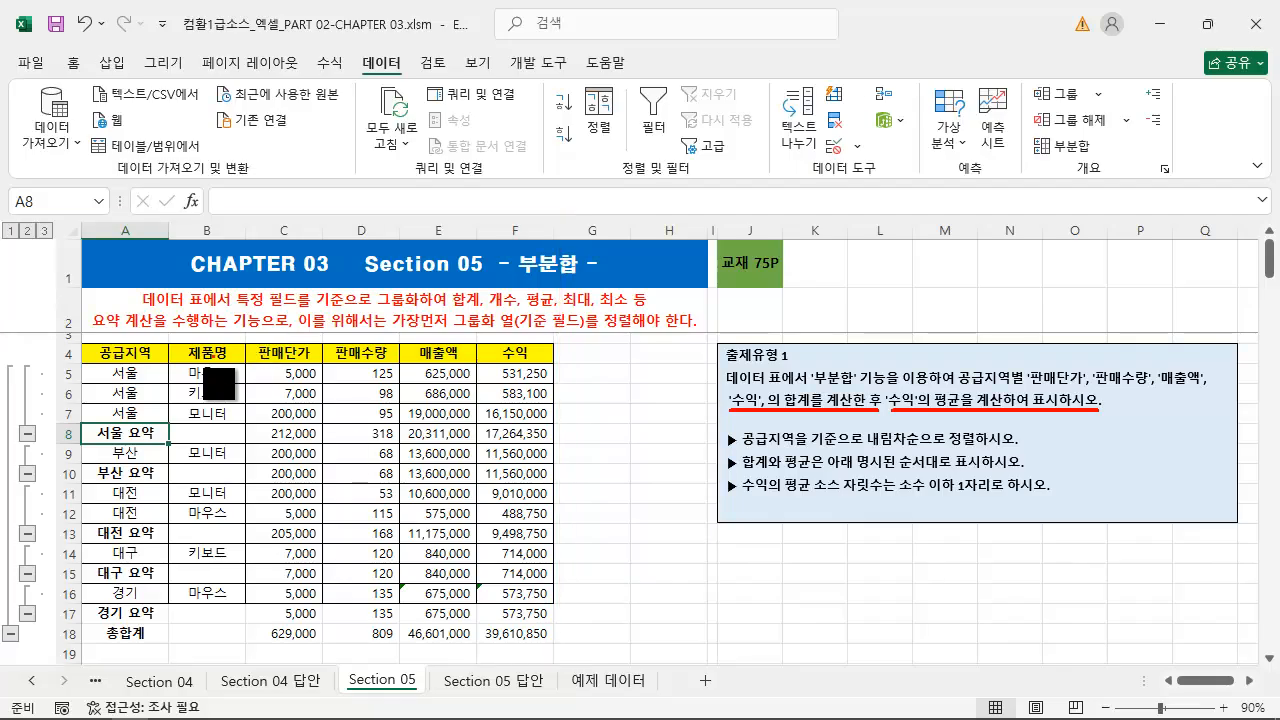
mouse_move(93, 343)
left_mouse_down()
mouse_move(164, 362)
mouse_move(148, 421)
left_mouse_up()
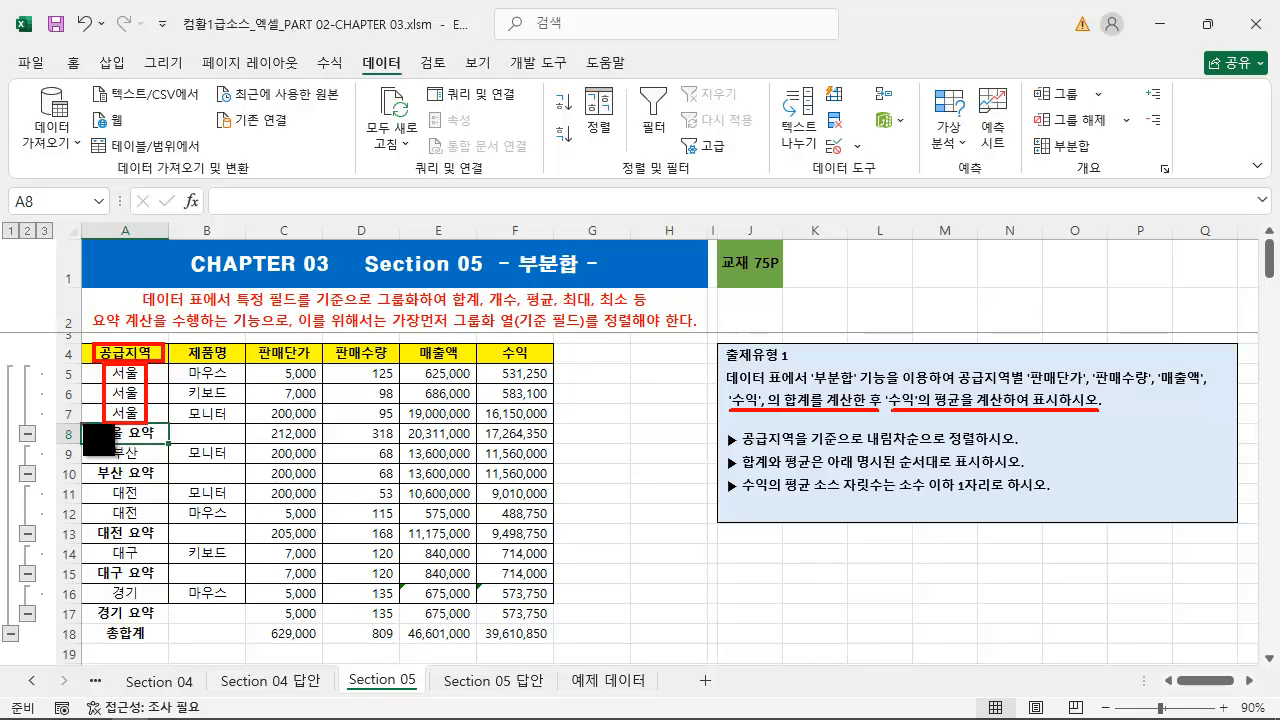
mouse_move(84, 424)
left_mouse_down()
mouse_move(146, 442)
mouse_move(555, 444)
left_mouse_up()
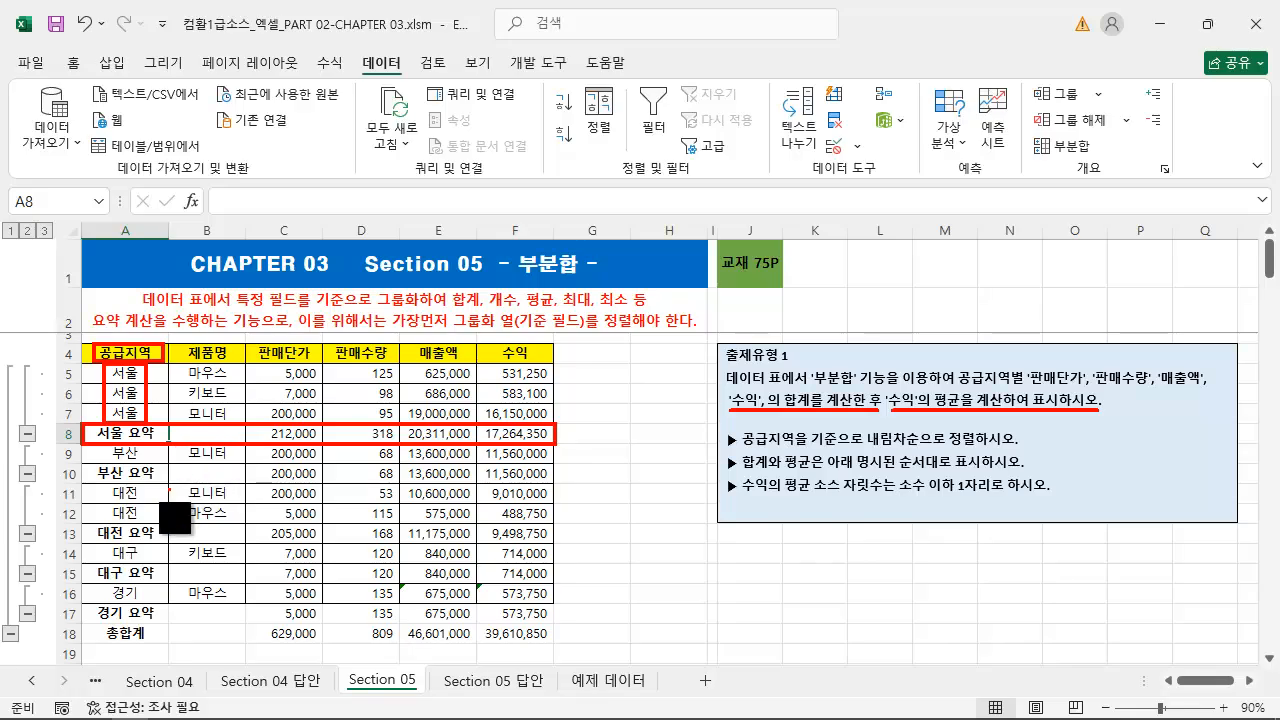
mouse_move(100, 484)
left_mouse_down()
mouse_move(160, 532)
mouse_move(553, 542)
left_mouse_up()
key("ctrl+z")
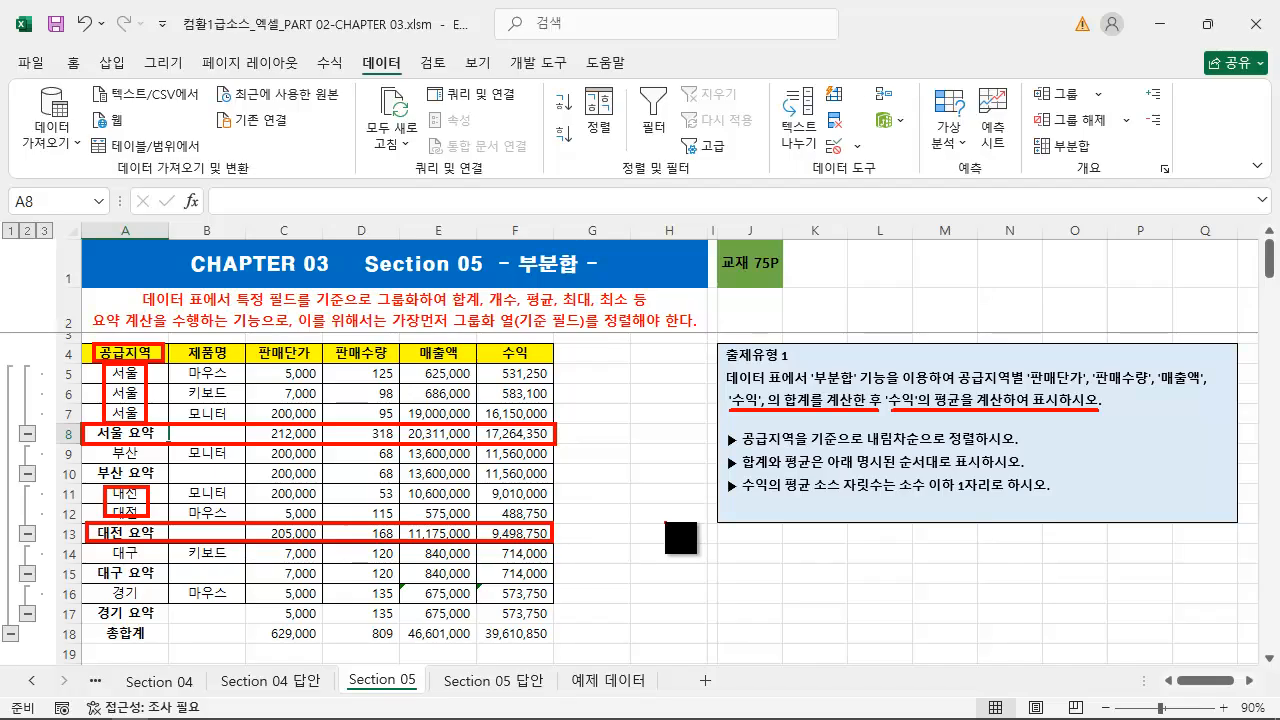
key("Escape")
left_click_drag(136, 434, 525, 436)
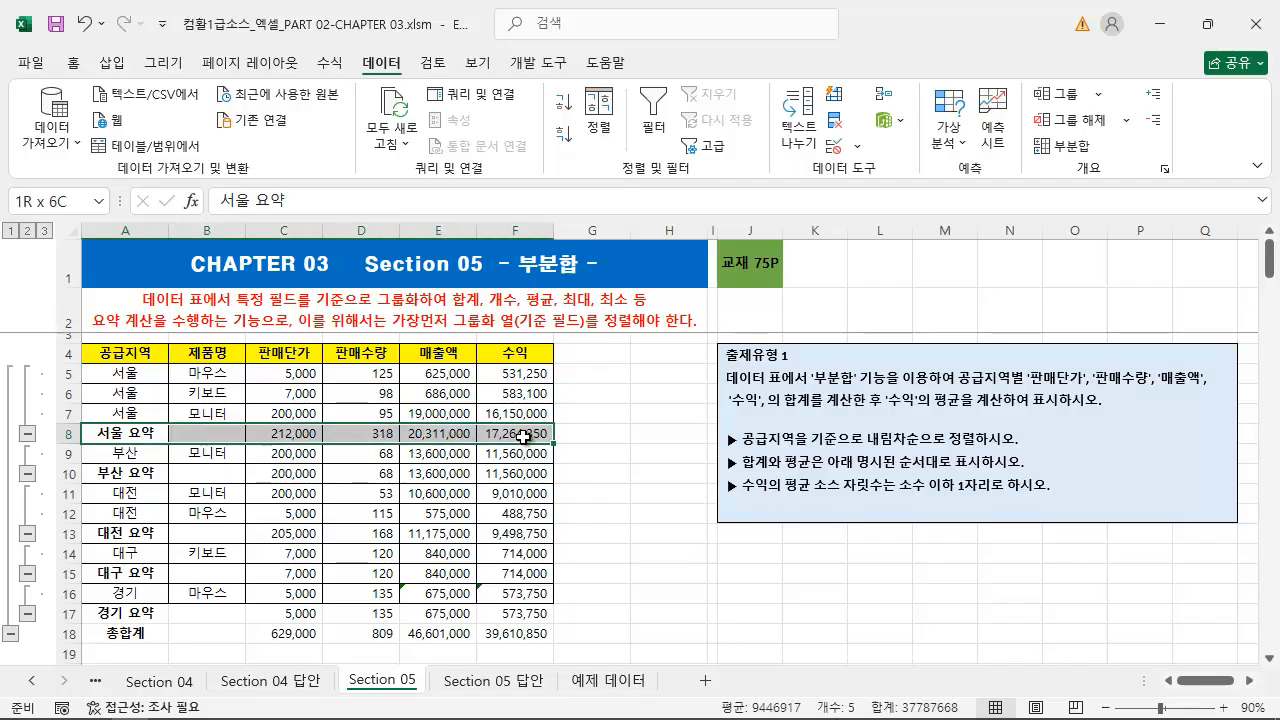
left_click(657, 451)
Examine the 요약 labels of the regional summary rows in the 공급지역 column
key("ctrl+2")
left_click_drag(88, 424, 164, 446)
left_click_drag(92, 462, 164, 486)
left_click_drag(89, 523, 167, 543)
mouse_move(89, 563)
left_mouse_down()
mouse_move(166, 565)
mouse_move(120, 583)
mouse_move(90, 565)
left_mouse_up()
key("Escape")
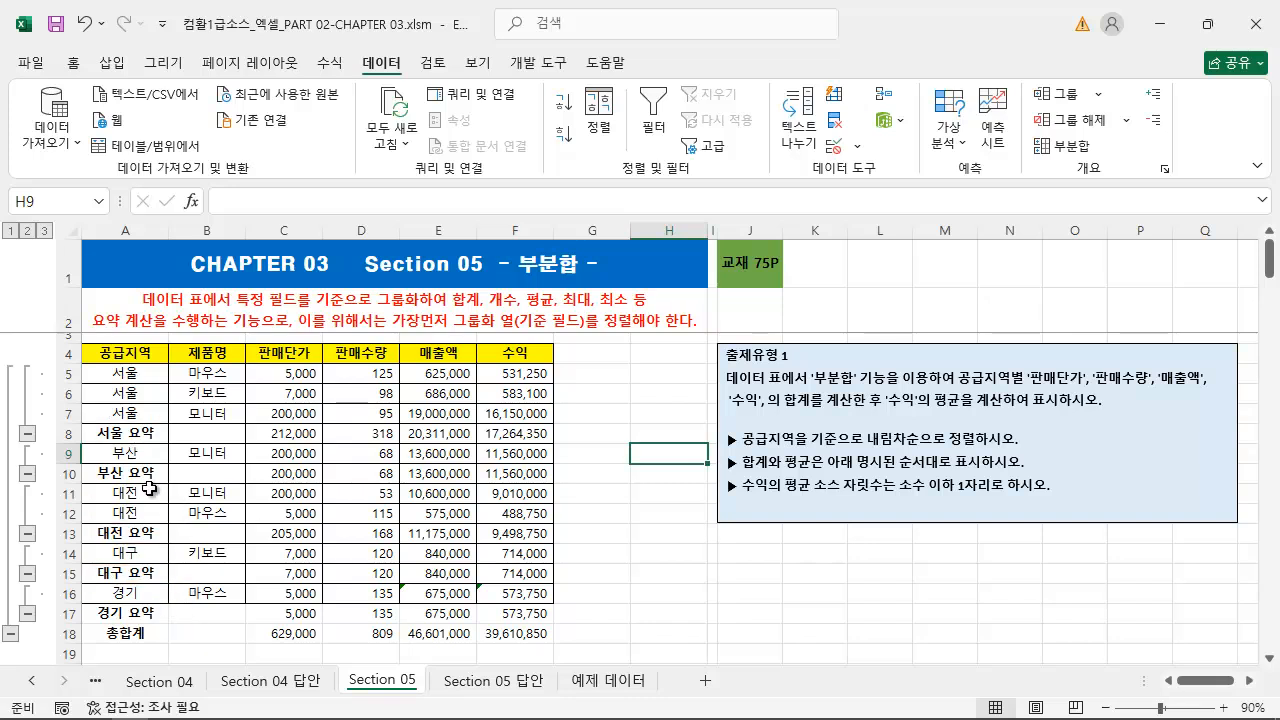
Try changing the 서울 요약 label in A8 to 서울 합계, and undo the edit
left_click(133, 434)
double_click(133, 434)
left_click_drag(133, 434, 210, 427)
type("합ㄱ")
key("Return")
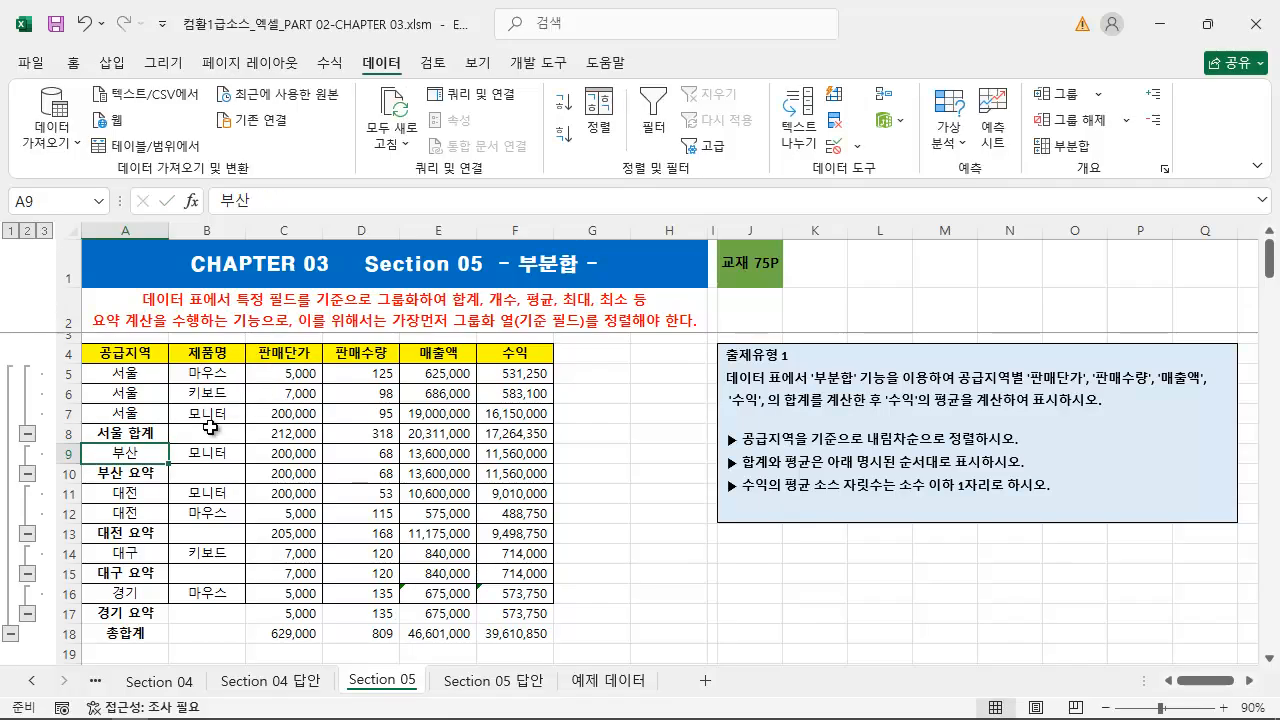
left_click(160, 478)
key("ctrl+z")
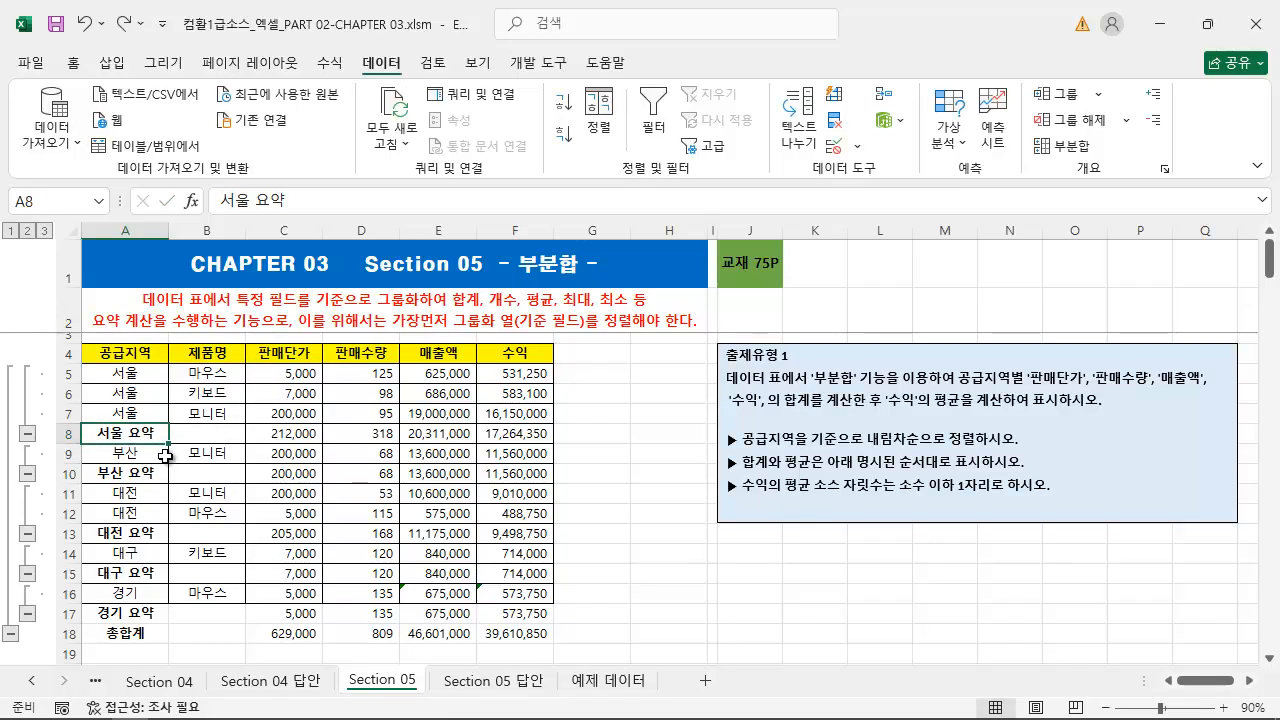
Replace every occurrence of 요약 with 합계 on the sheet
left_click(145, 391)
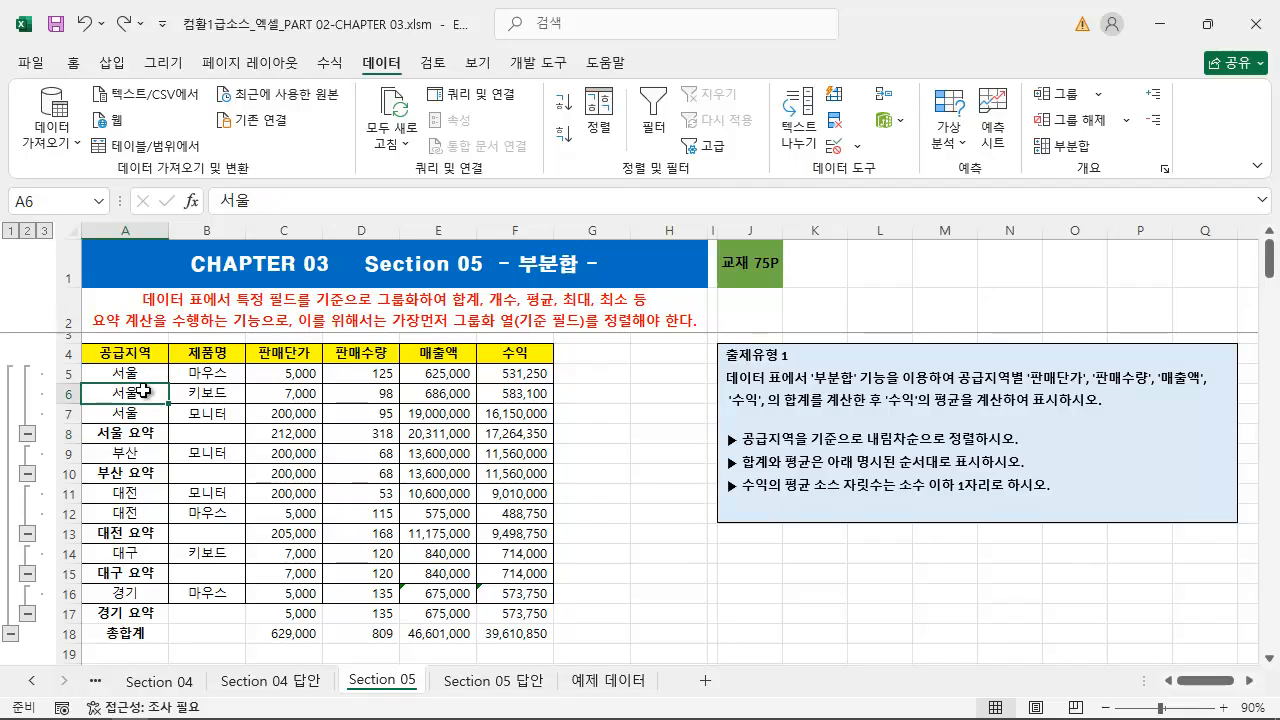
key("ctrl+f")
left_click(363, 395)
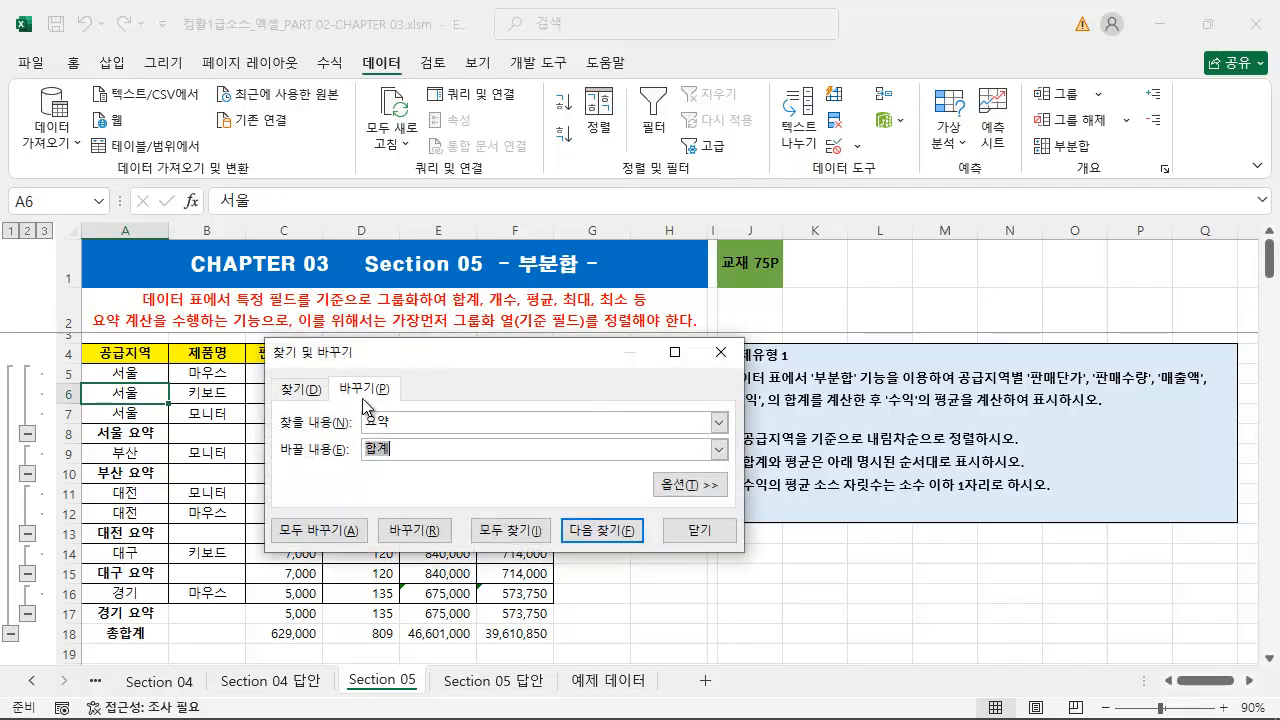
double_click(410, 422)
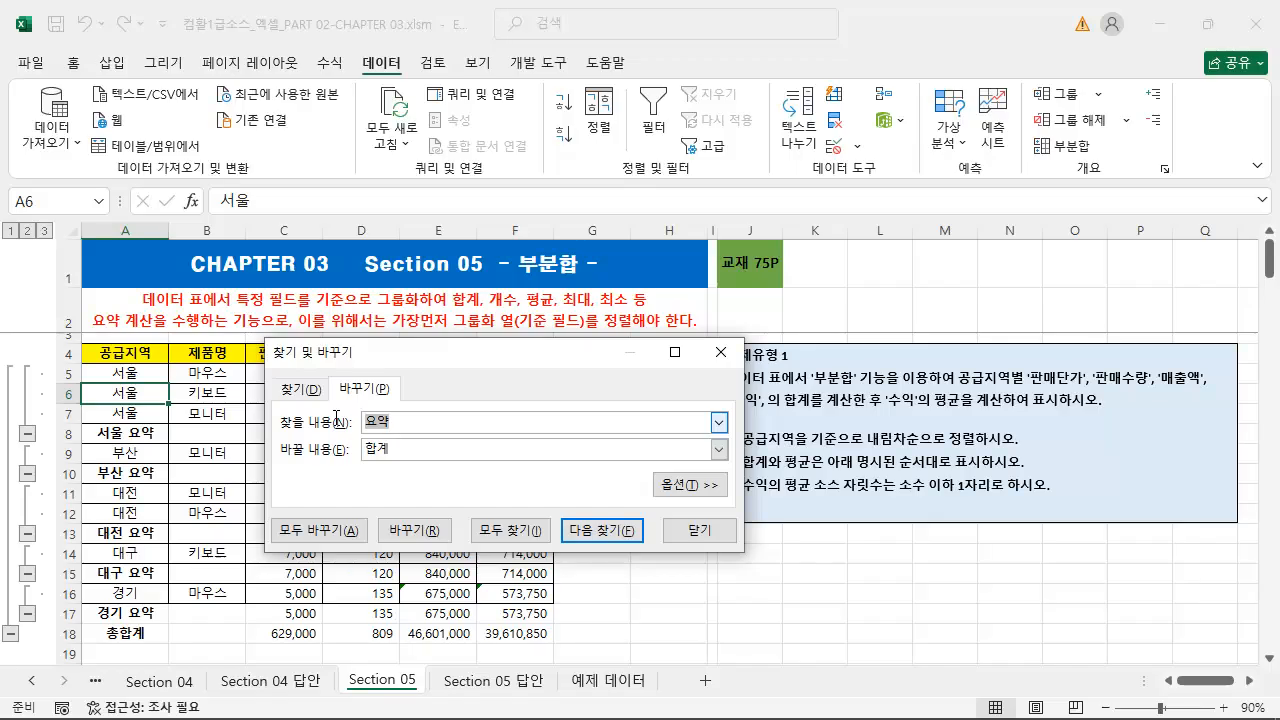
double_click(412, 451)
left_click(323, 530)
left_click(655, 430)
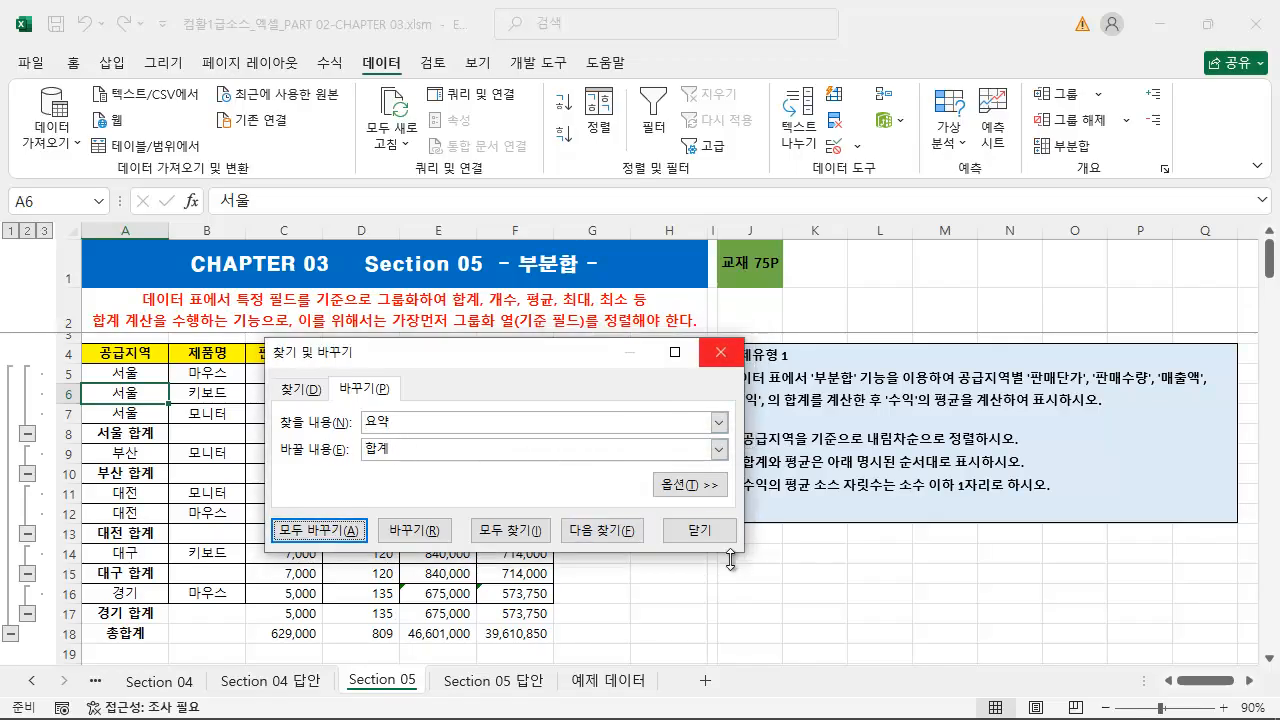
left_click(700, 530)
Check the regional summary labels in column A, and undo the replacement of 요약 with 합계
left_click(150, 434)
left_click(152, 473)
left_click(150, 533)
left_click(150, 573)
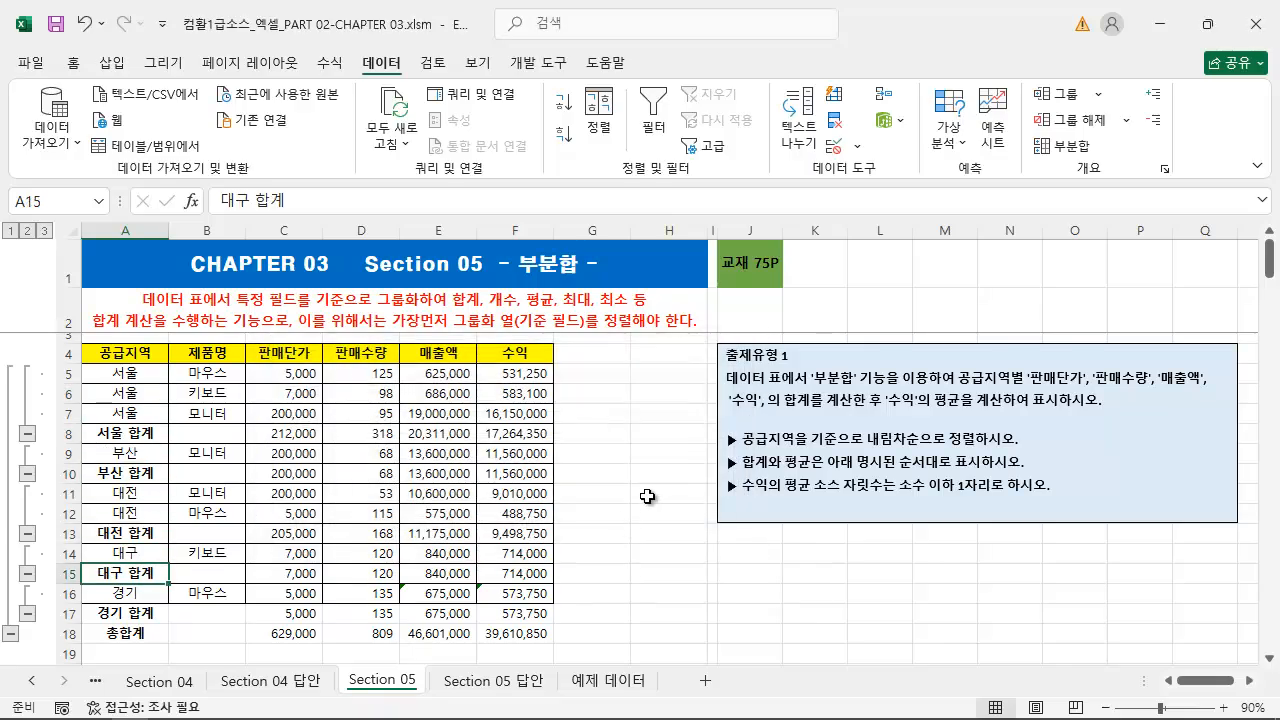
left_click(648, 496)
left_click(648, 435)
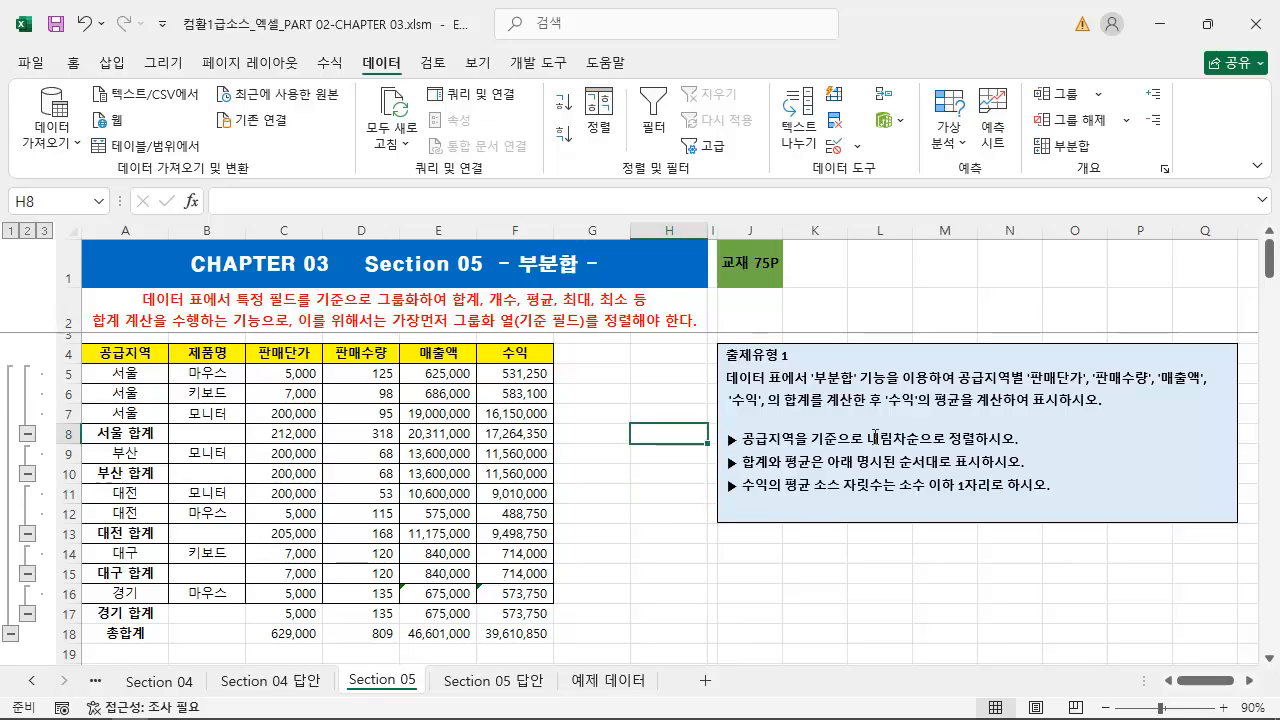
key("ctrl+z")
left_click(141, 433)
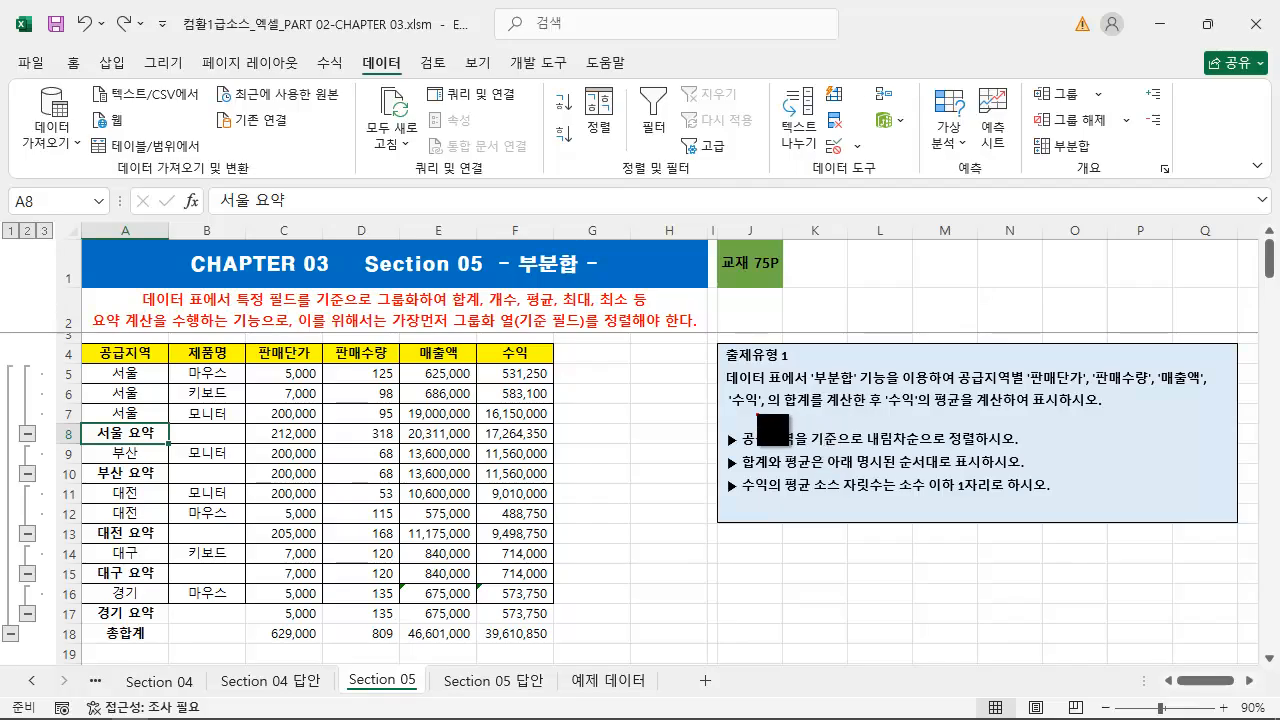
Review the 출제유형 1 wording on 수익 sum and average, and examine the outline beside the subtotalled table
left_click_drag(733, 412, 1037, 410)
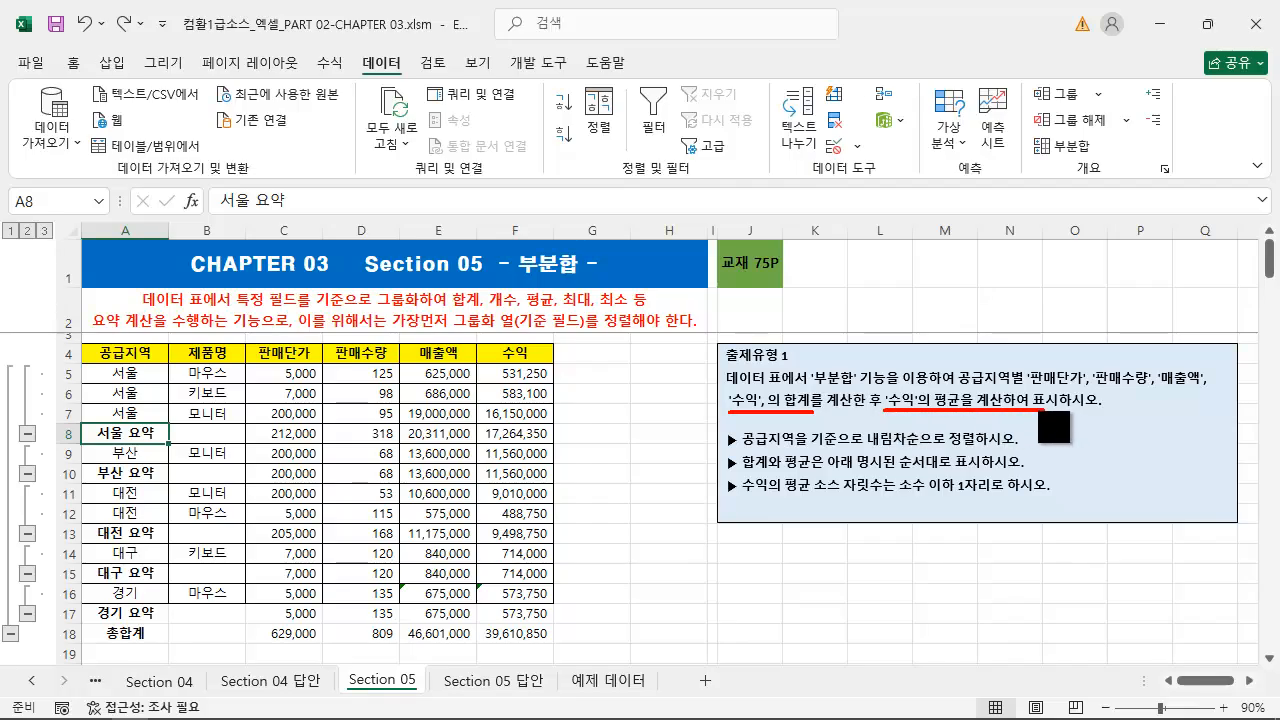
key("Escape")
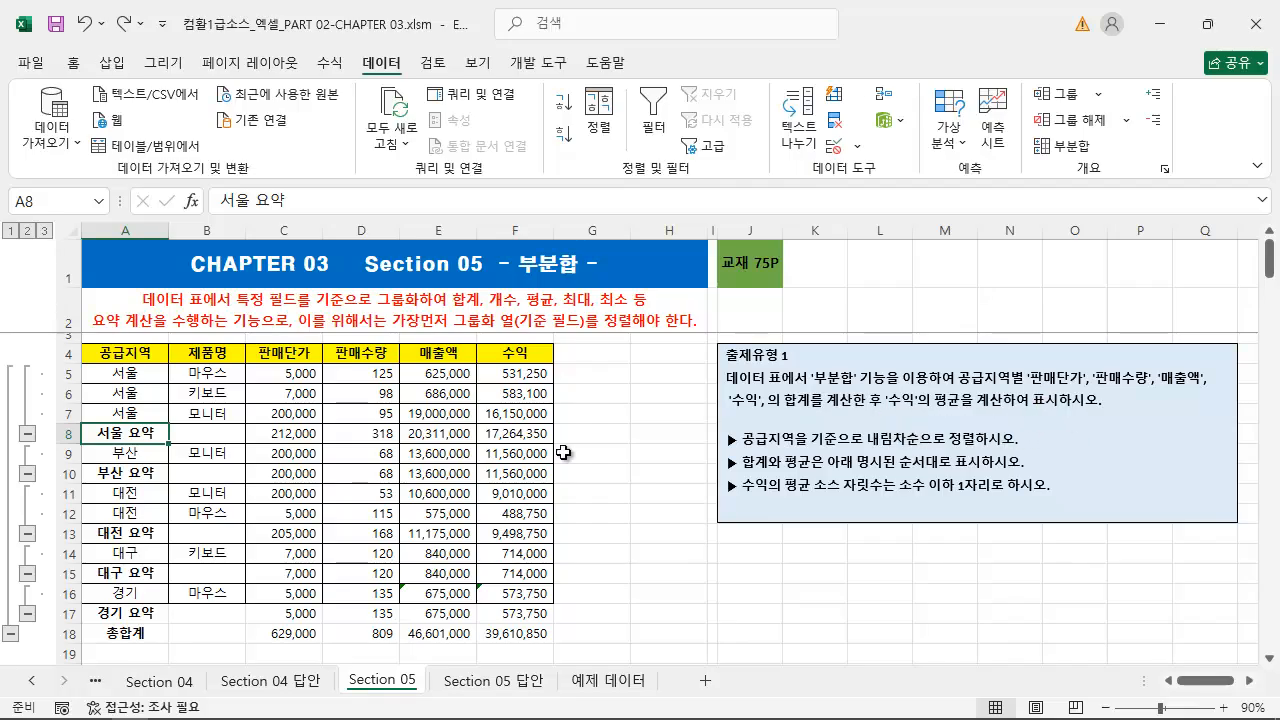
left_click(279, 454)
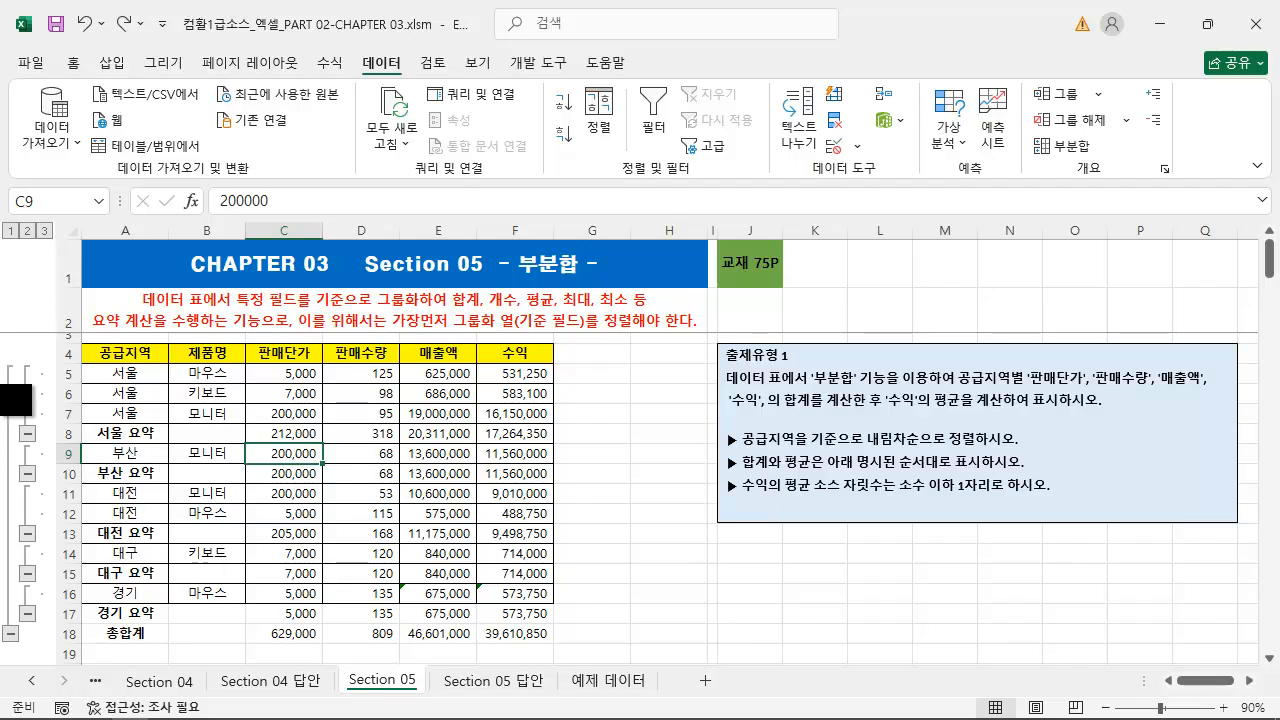
mouse_move(3, 217)
left_mouse_down()
mouse_move(66, 706)
mouse_move(70, 677)
left_mouse_up()
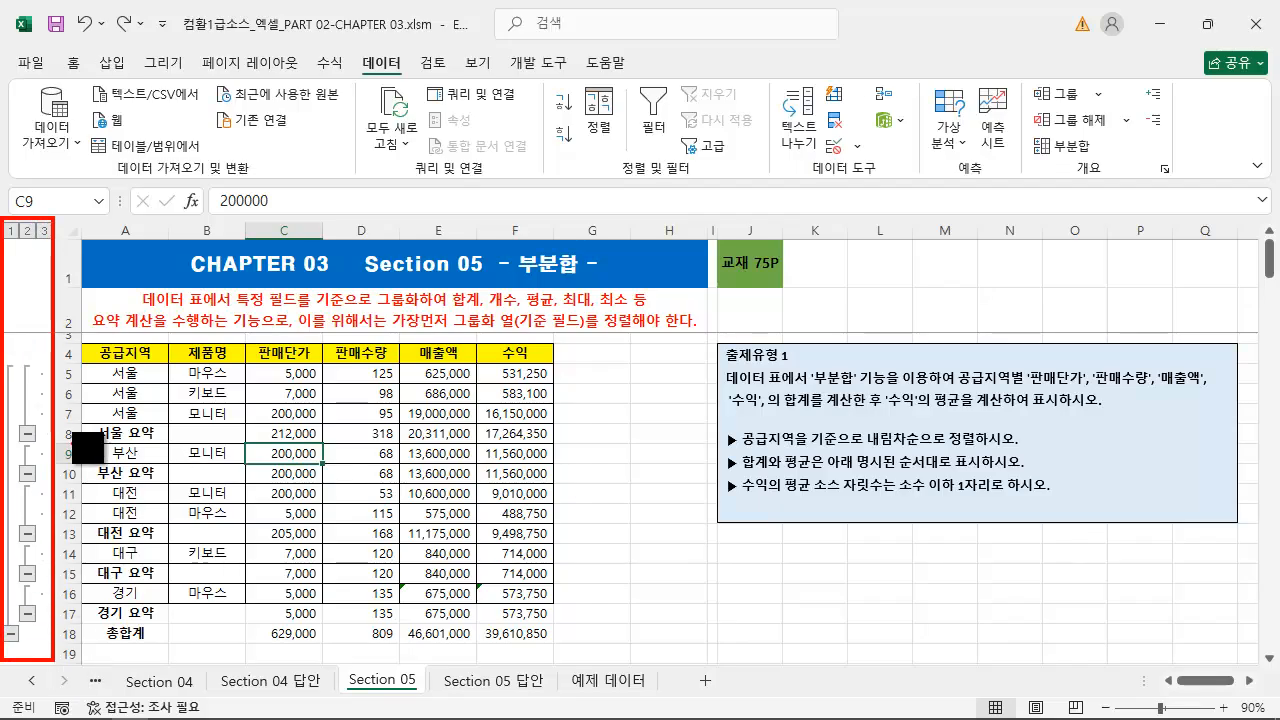
left_click_drag(56, 352, 170, 506)
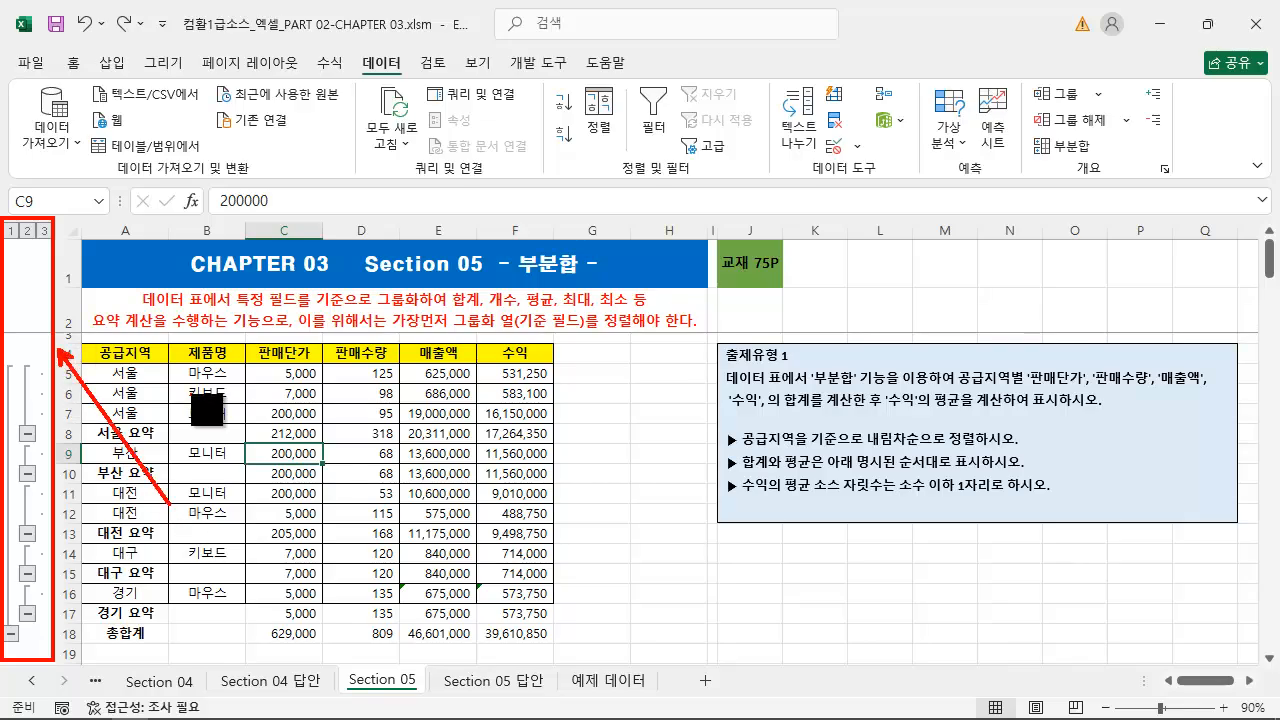
key("Escape")
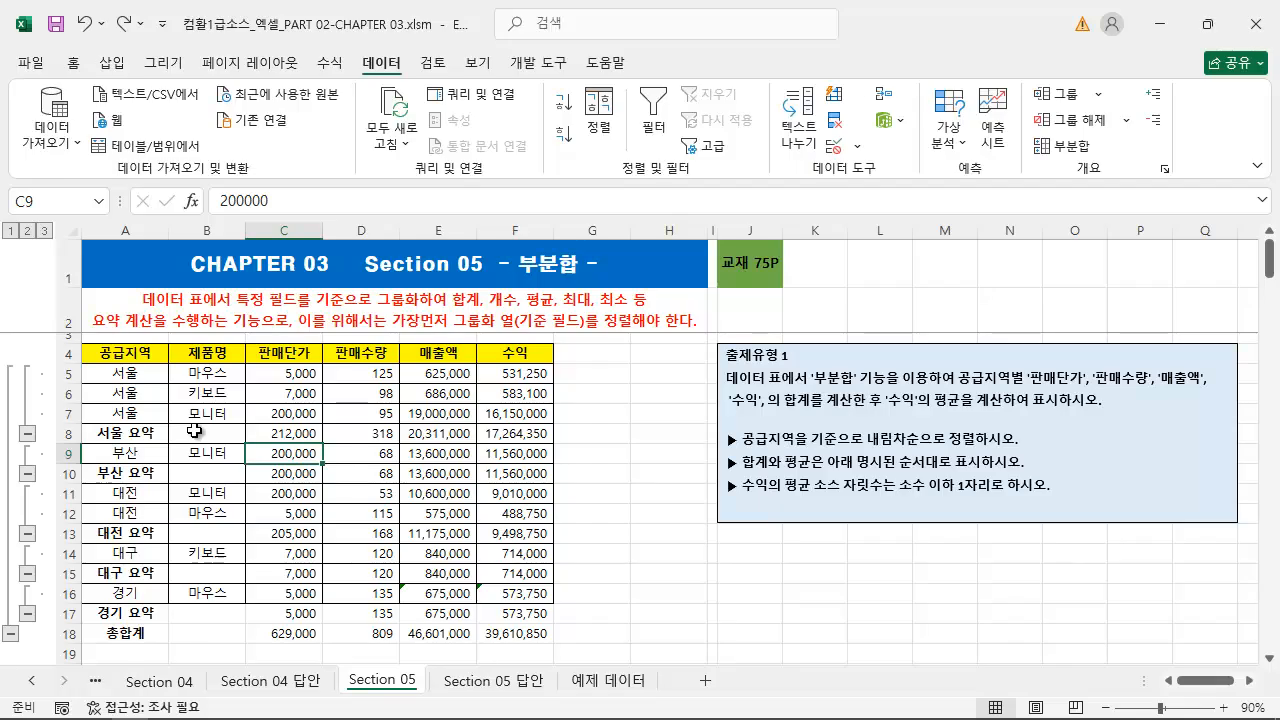
Collapse the 서울, 부산, 대전 and 대구 outline groups, and expand 대전, 부산 and 서울 again
left_click(27, 433)
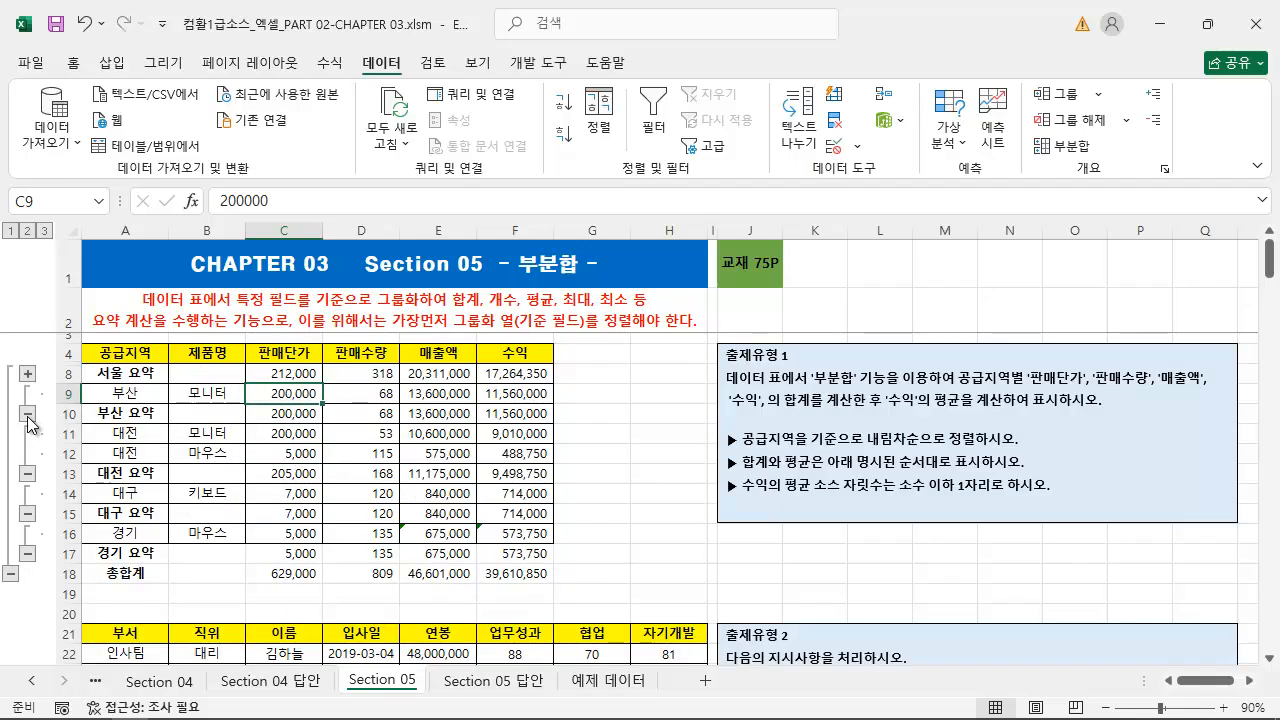
left_click(28, 416)
left_click(28, 453)
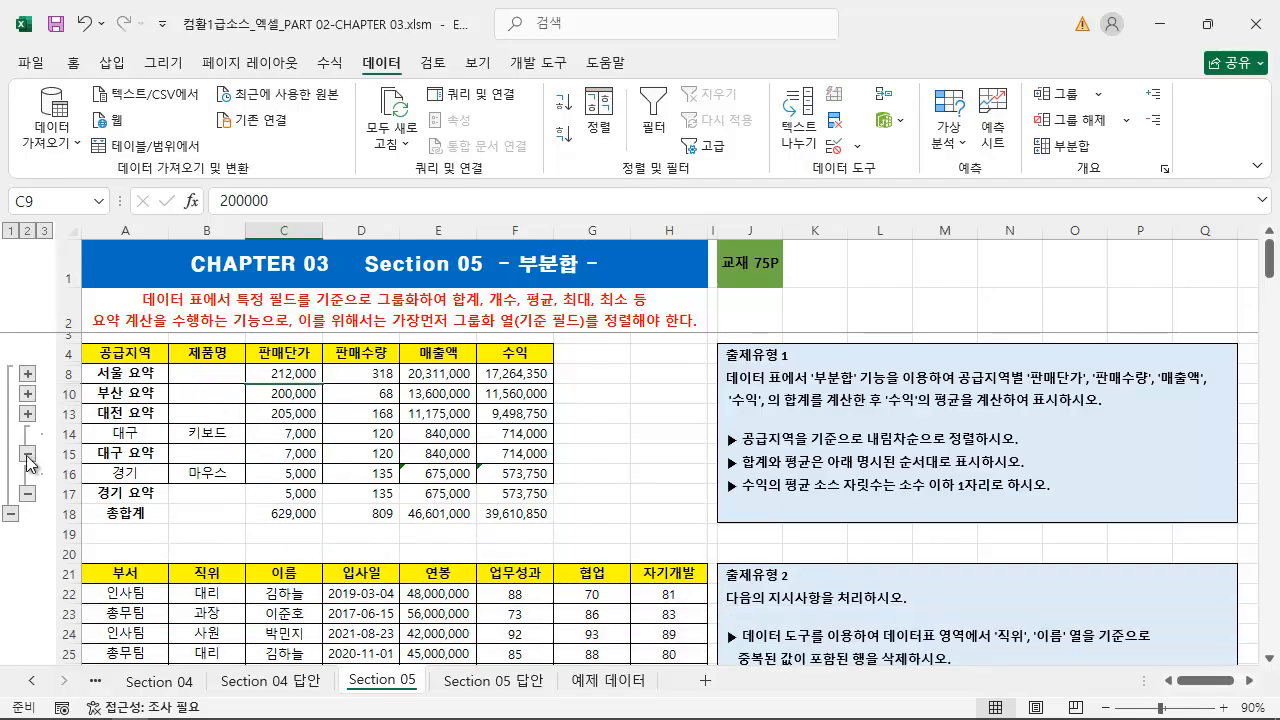
left_click(28, 453)
left_click(28, 413)
left_click(28, 392)
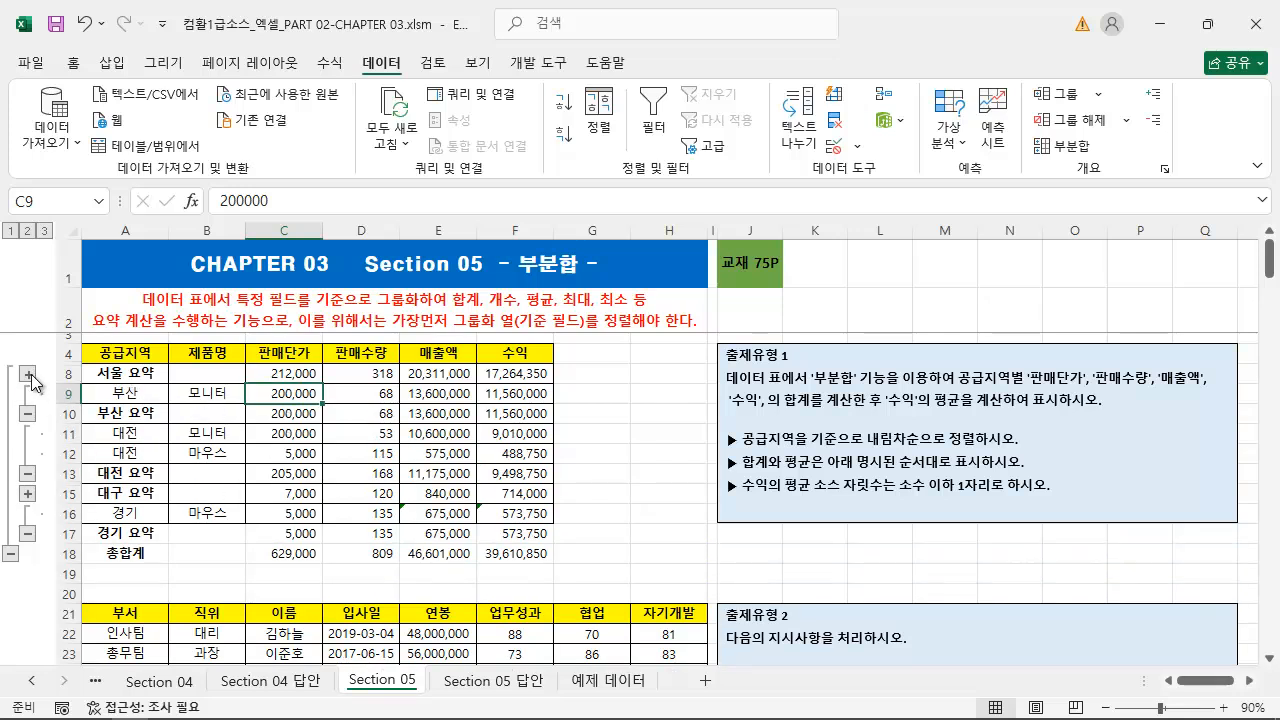
left_click(28, 375)
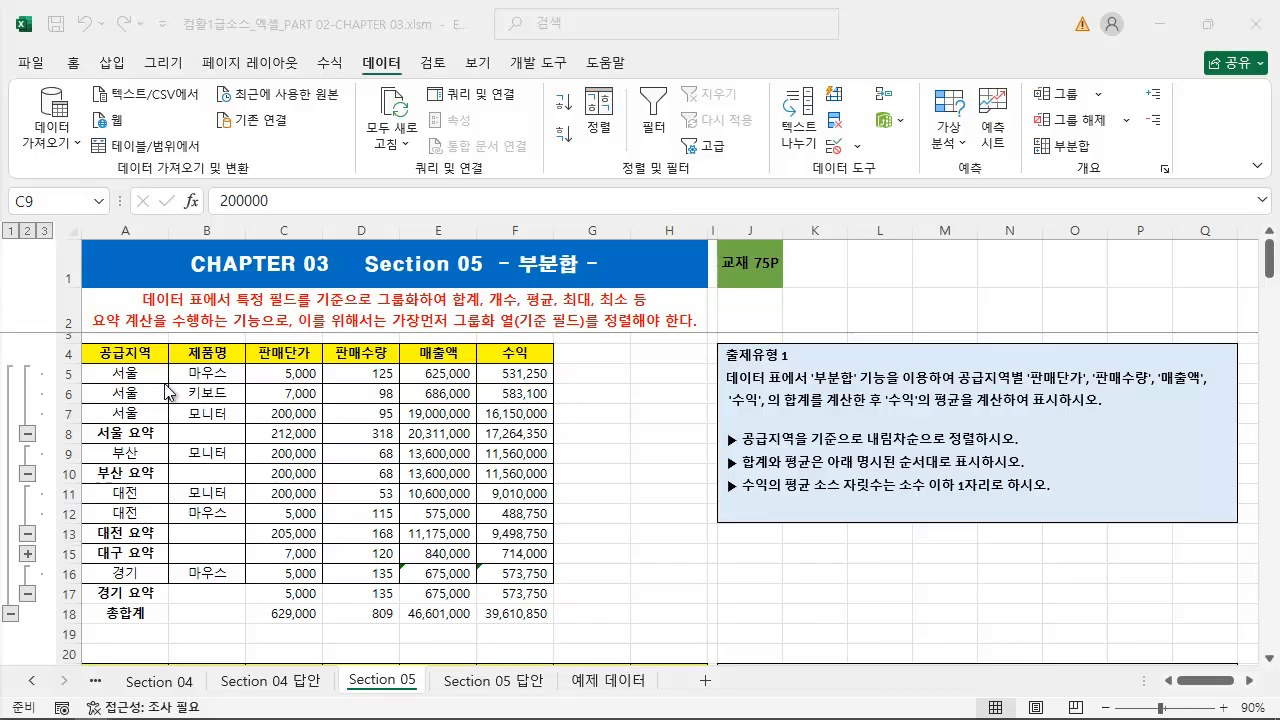
Collapse the sales table's outline to level 1 so that only the 총합계 row is displayed
mouse_move(1, 217)
left_mouse_down()
mouse_move(53, 264)
mouse_move(30, 690)
mouse_move(62, 676)
mouse_move(56, 660)
left_mouse_up()
key("Escape")
left_click(11, 231)
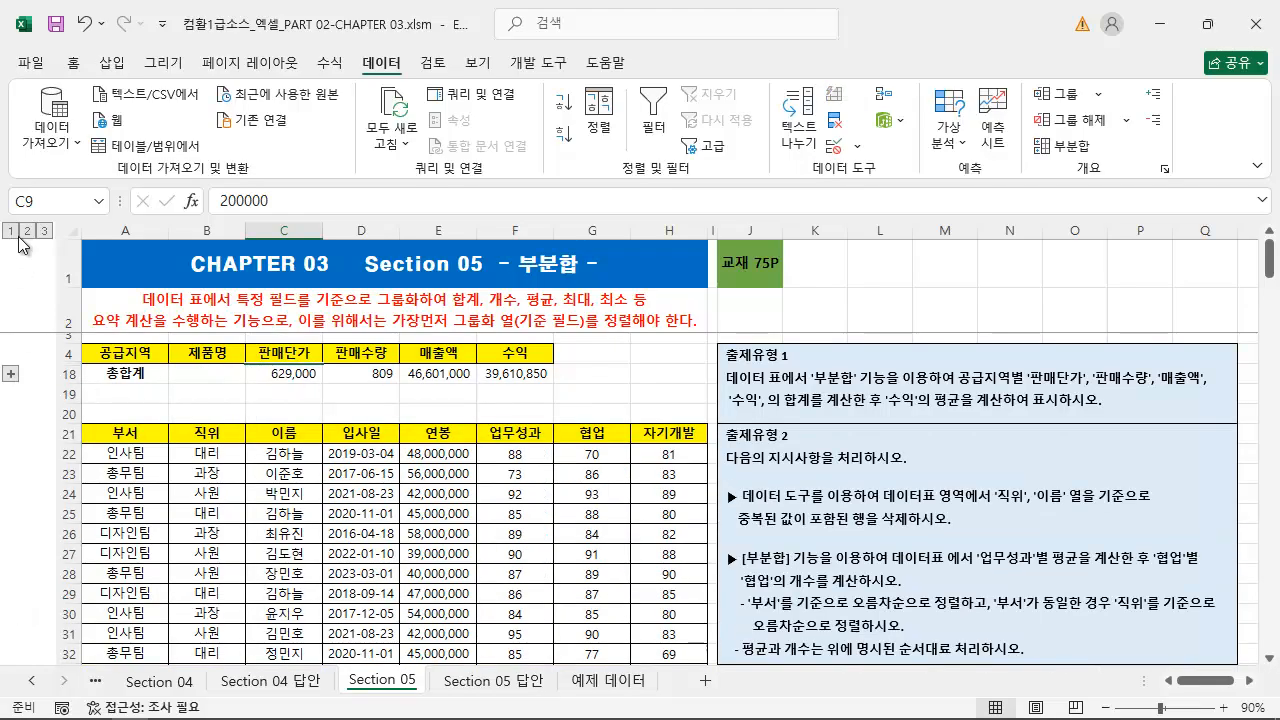
Expand the sales table's outline to level 2 and on to level 3 so that all detail rows are displayed
left_click(28, 231)
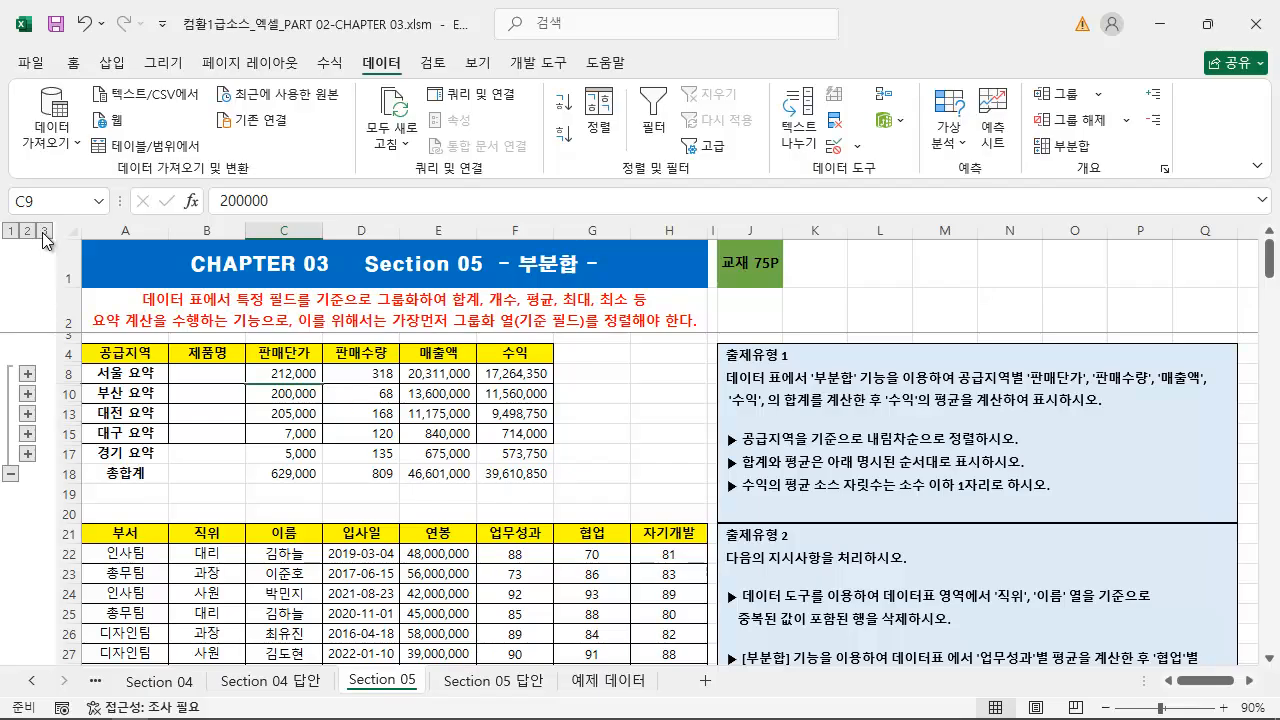
left_click(45, 232)
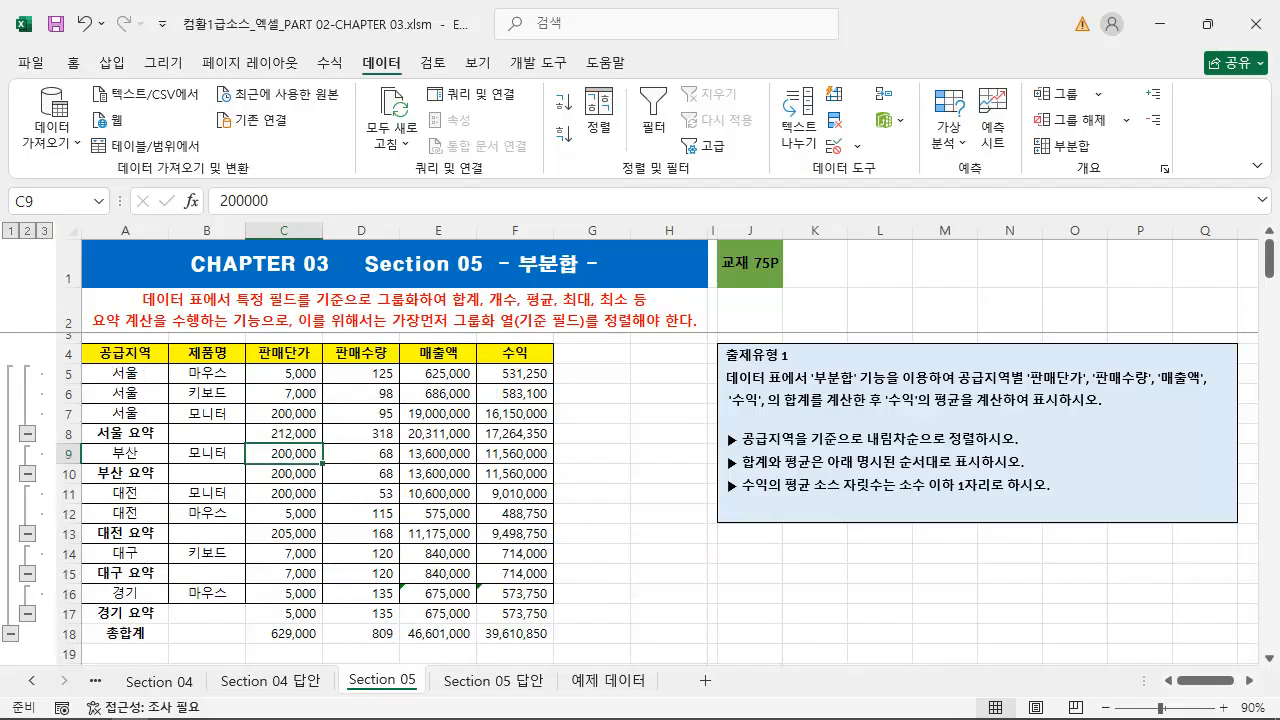
Open the Subtotal dialog from a data cell in the sales table, and compare its 공급지역 grouping with the 출제유형 1 instructions
left_click(1064, 146)
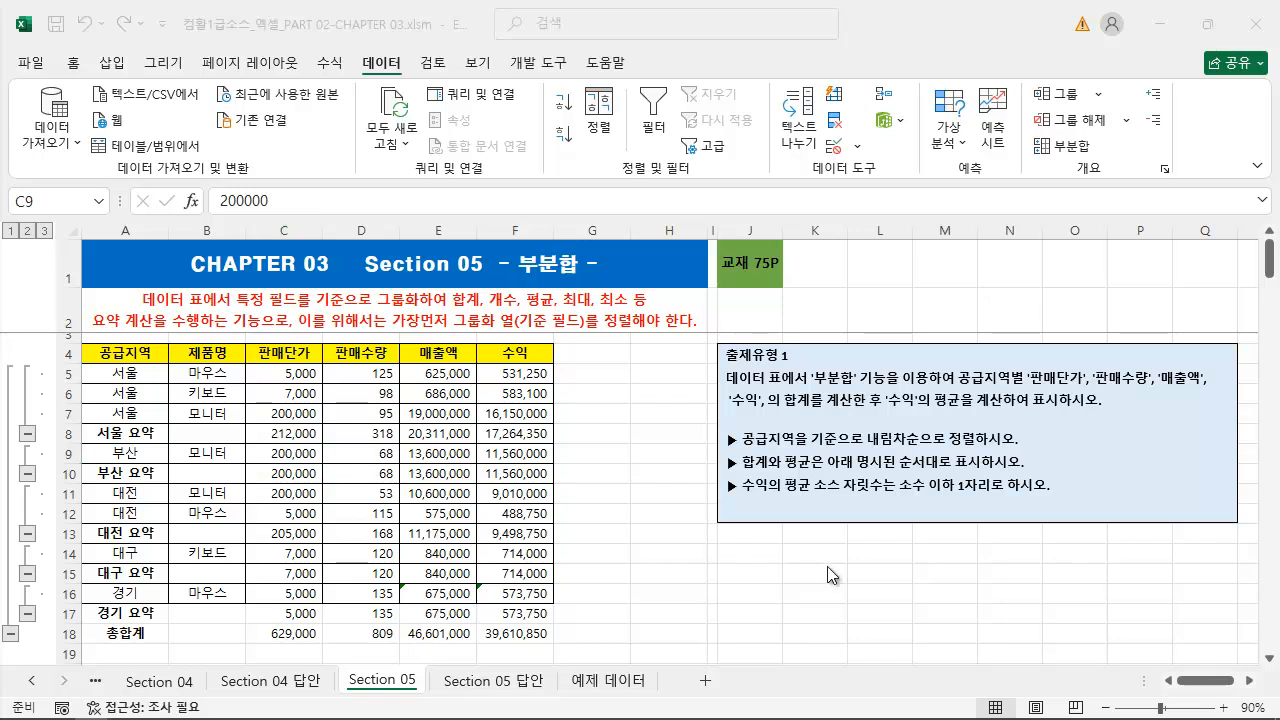
left_click(249, 472)
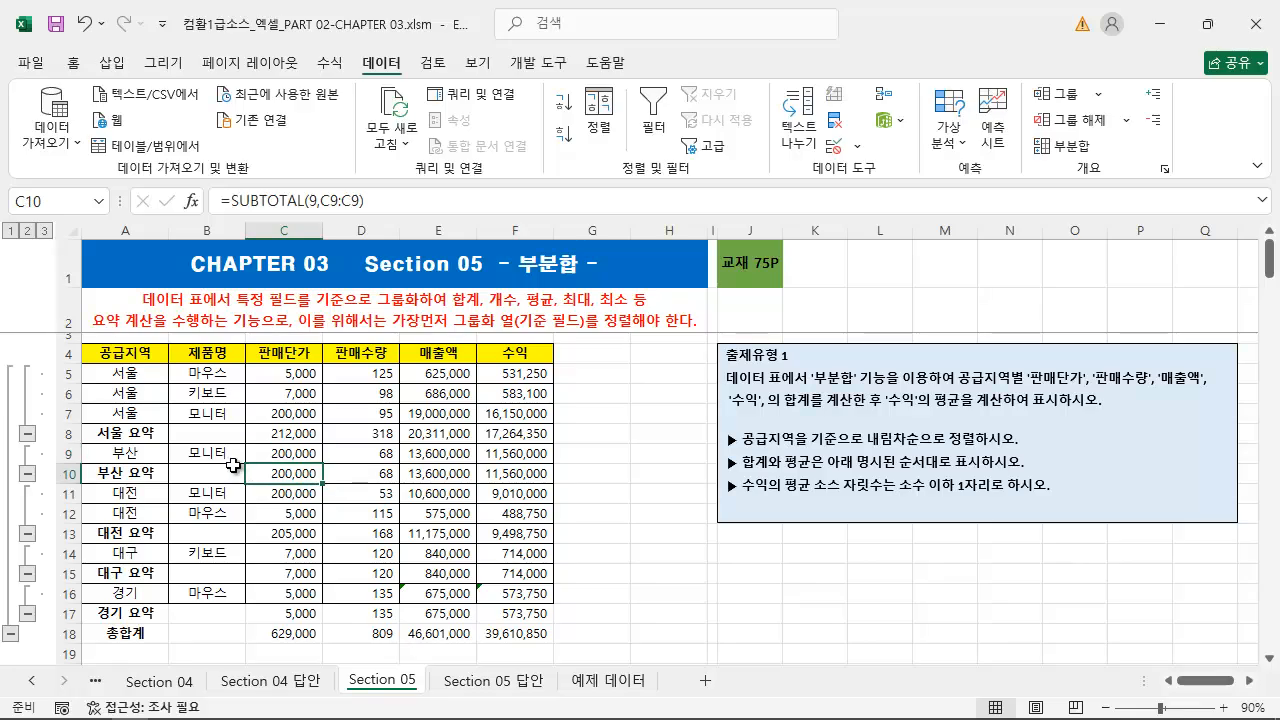
left_click(282, 452)
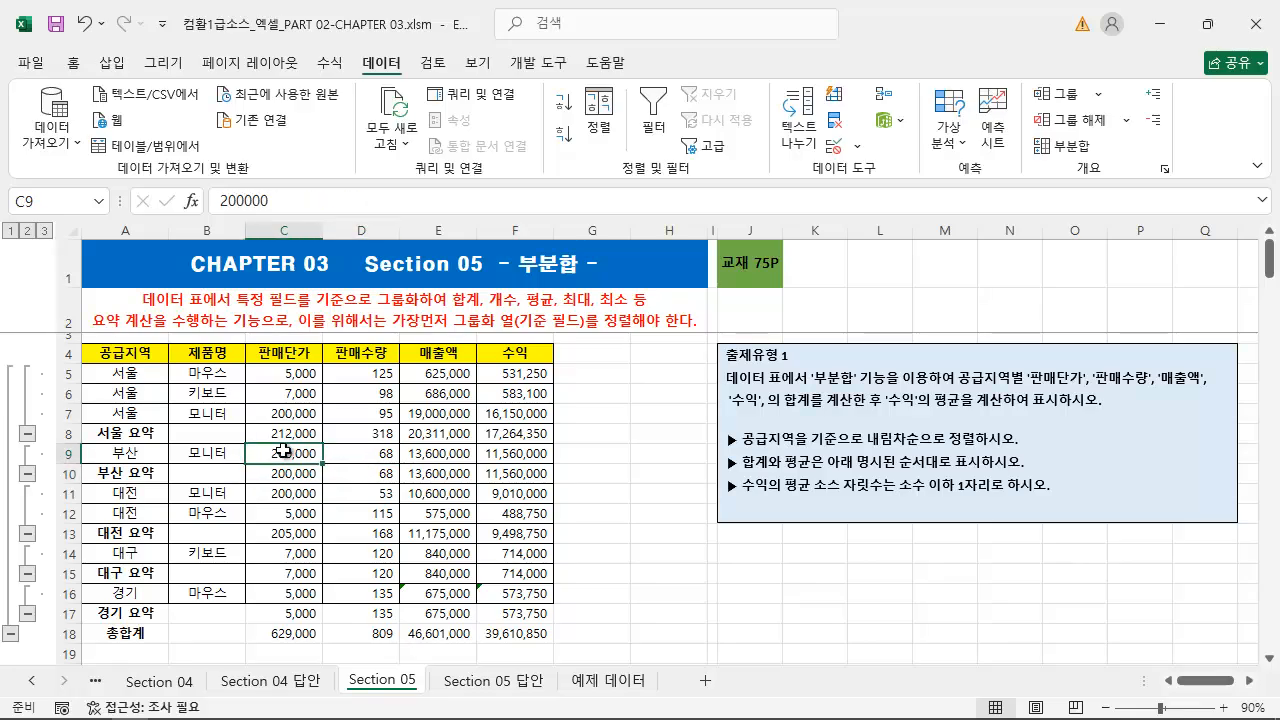
left_click(1068, 146)
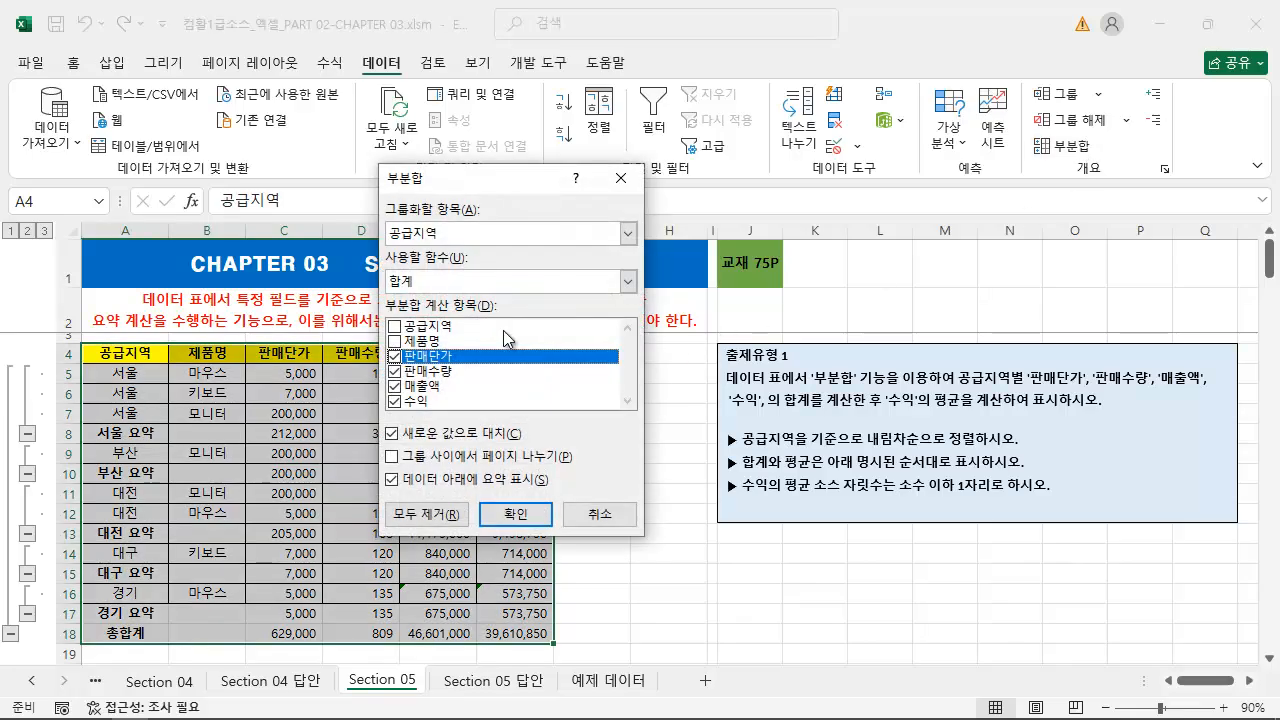
left_click_drag(522, 179, 526, 209)
key("ctrl+2")
mouse_move(461, 269)
left_mouse_down()
mouse_move(730, 427)
mouse_move(850, 463)
mouse_move(1040, 456)
mouse_move(1028, 453)
left_mouse_up()
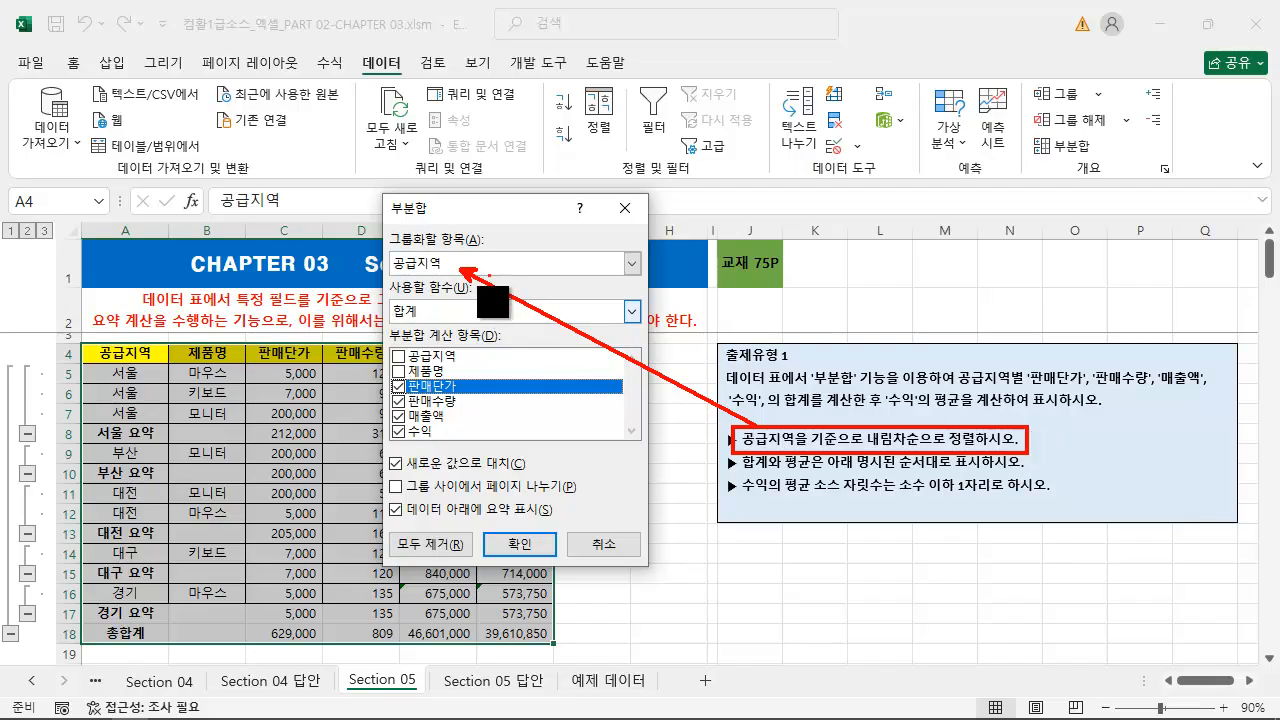
key("Escape")
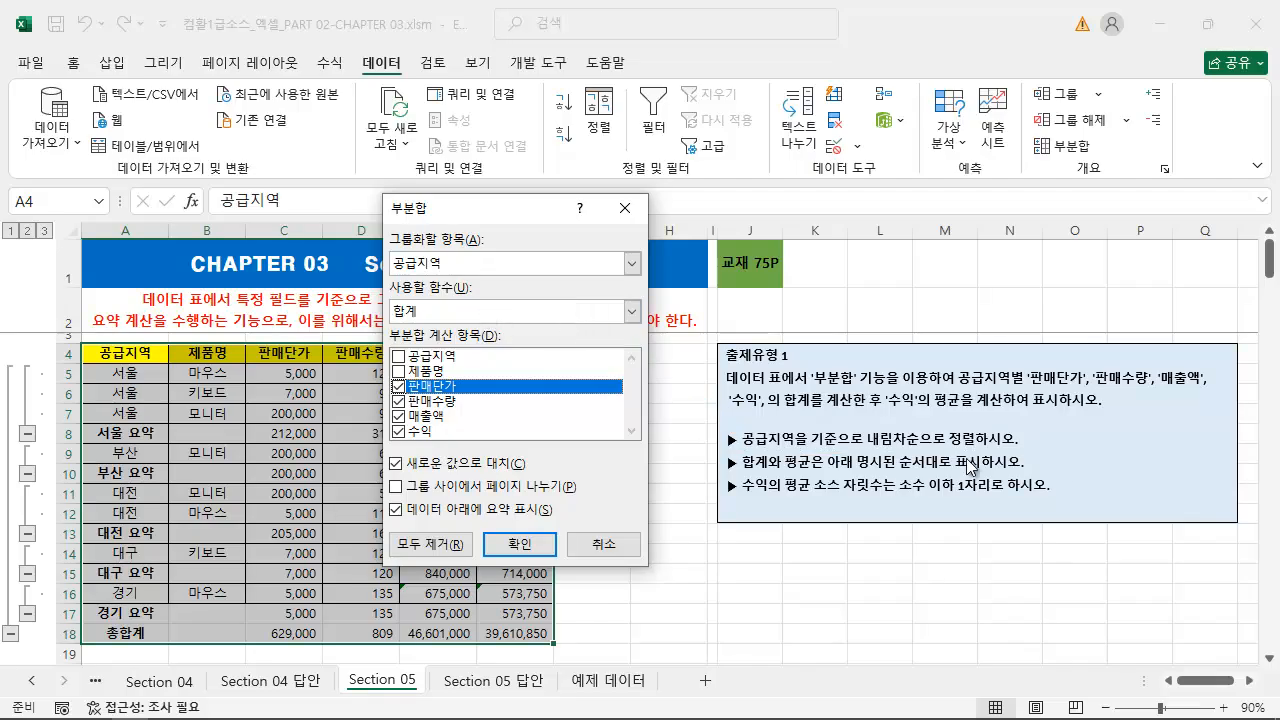
key("ctrl+2")
left_click_drag(875, 412, 1060, 417)
key("Escape")
Set the subtotal function to 평균 and deselect 판매단가, 판매수량 and 매출액, leaving only 수익 selected
left_click(437, 310)
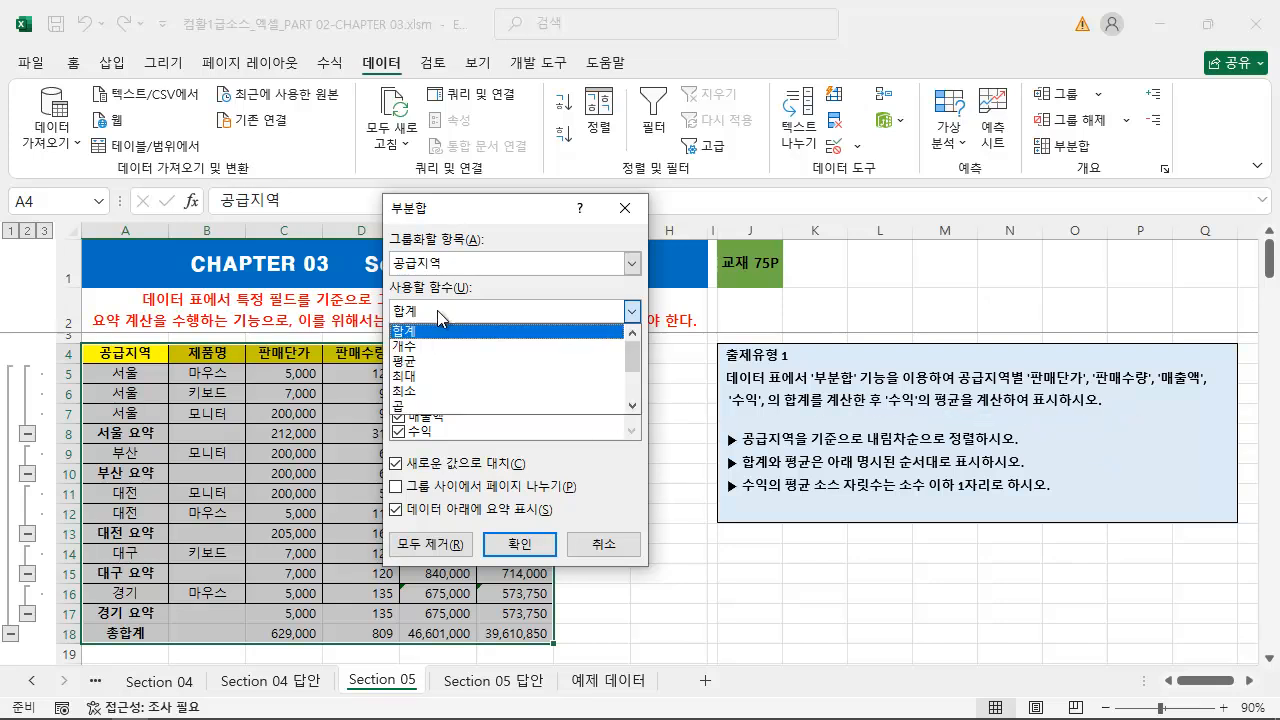
left_click(438, 361)
left_click(399, 400)
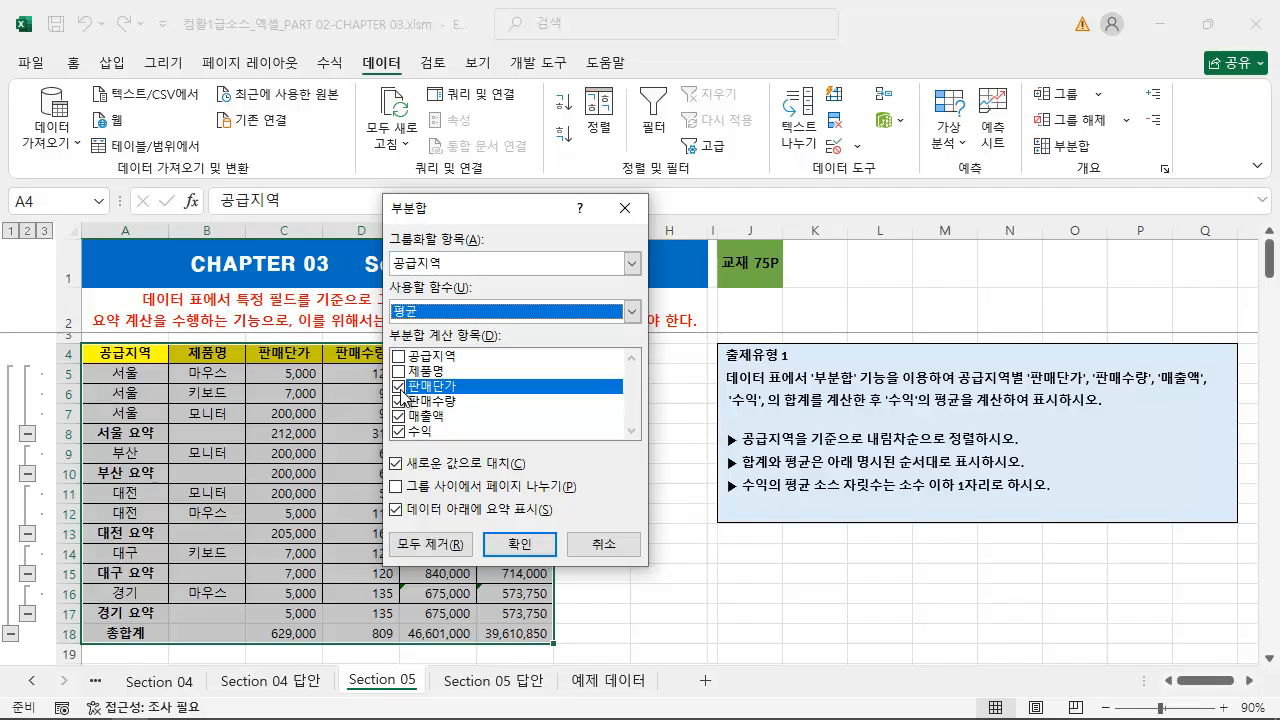
left_click(399, 387)
left_click(399, 401)
left_click(399, 416)
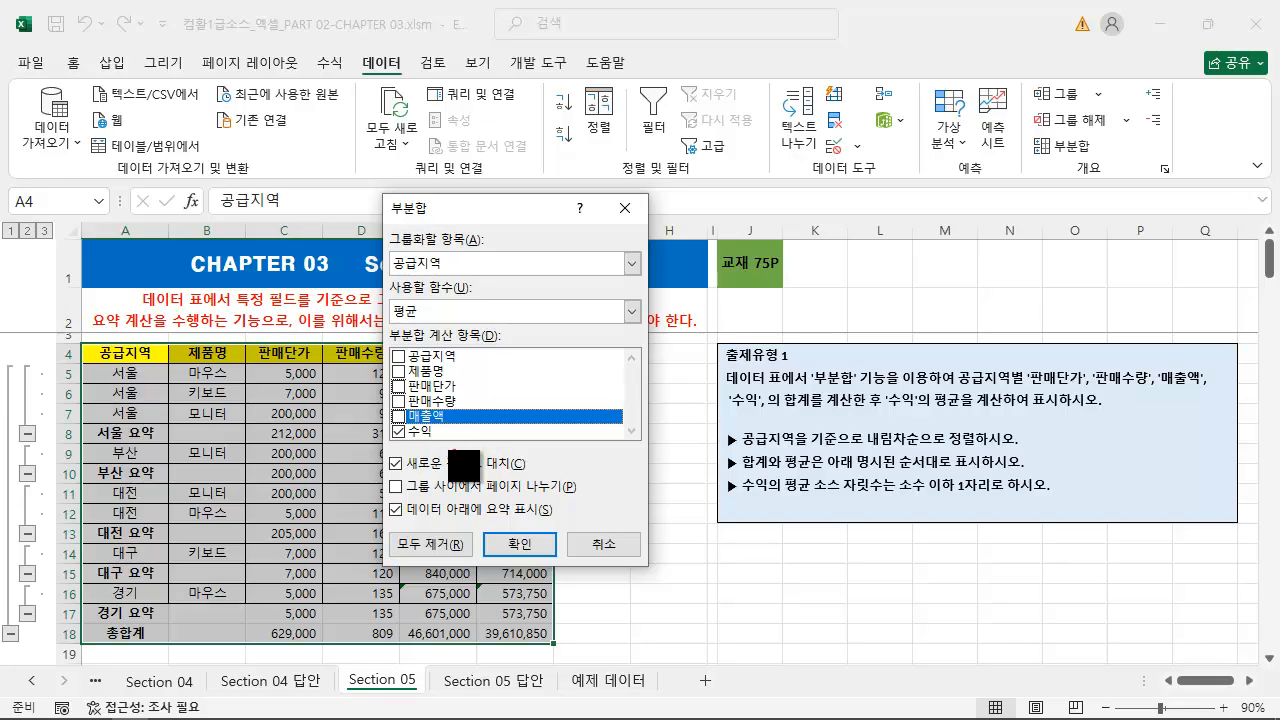
Review the 새로운 값으로 대치 option against the existing region 요약 rows, and turn it off to keep the sums
mouse_move(384, 452)
left_mouse_down()
mouse_move(496, 490)
mouse_move(570, 476)
left_mouse_up()
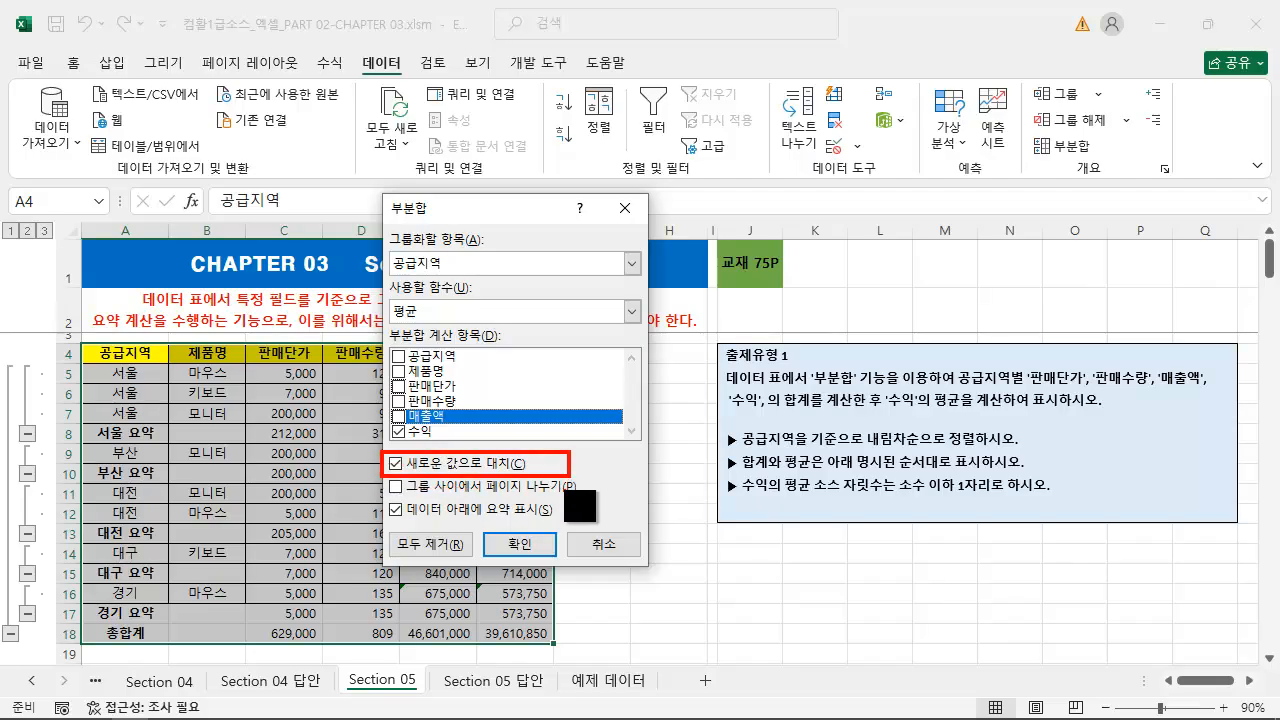
mouse_move(387, 454)
left_mouse_down()
mouse_move(395, 471)
mouse_move(410, 446)
left_mouse_up()
mouse_move(82, 422)
left_mouse_down()
mouse_move(100, 444)
mouse_move(338, 443)
left_mouse_up()
left_click_drag(85, 463, 340, 482)
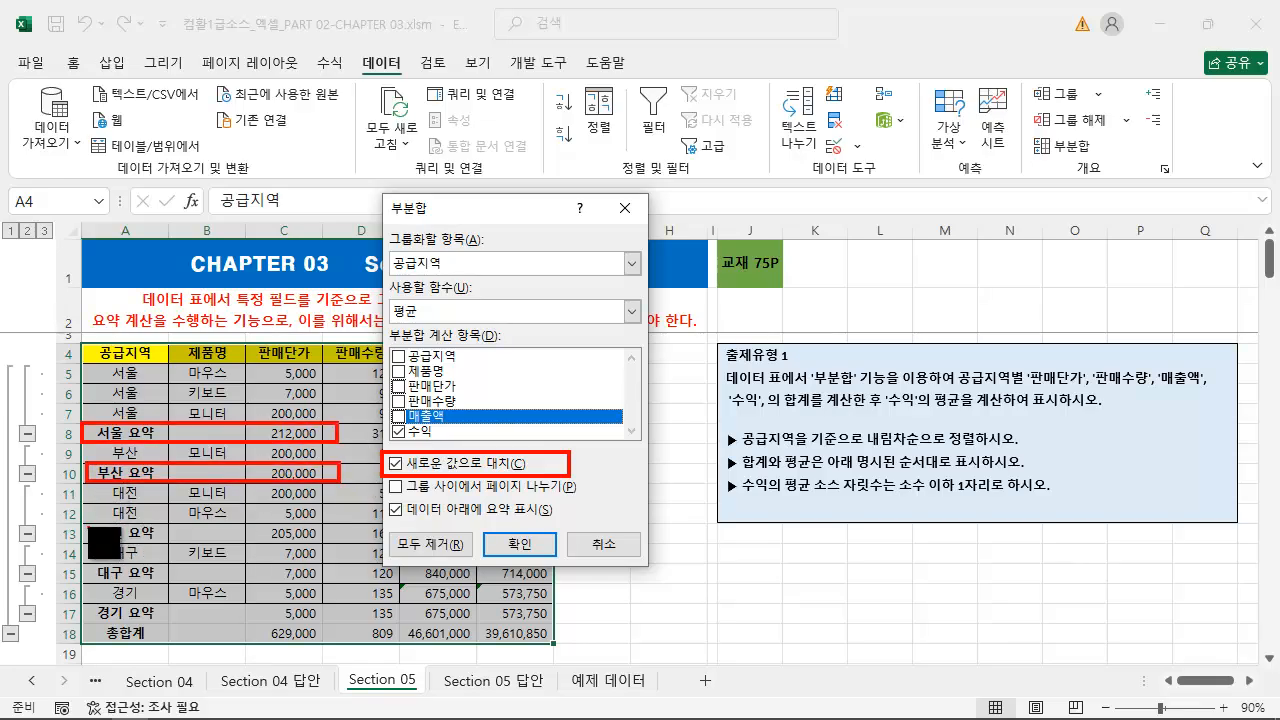
mouse_move(103, 543)
left_mouse_down()
mouse_move(352, 563)
mouse_move(333, 560)
left_mouse_up()
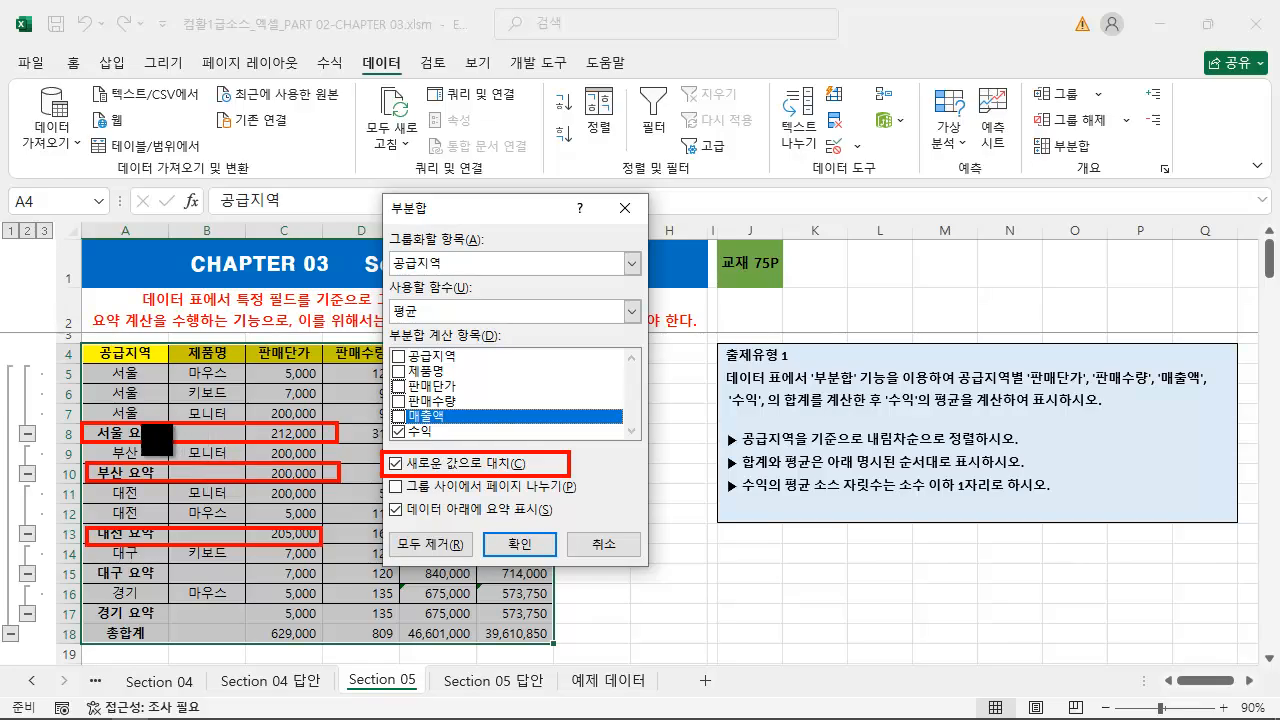
left_click_drag(168, 432, 192, 390)
key("Escape")
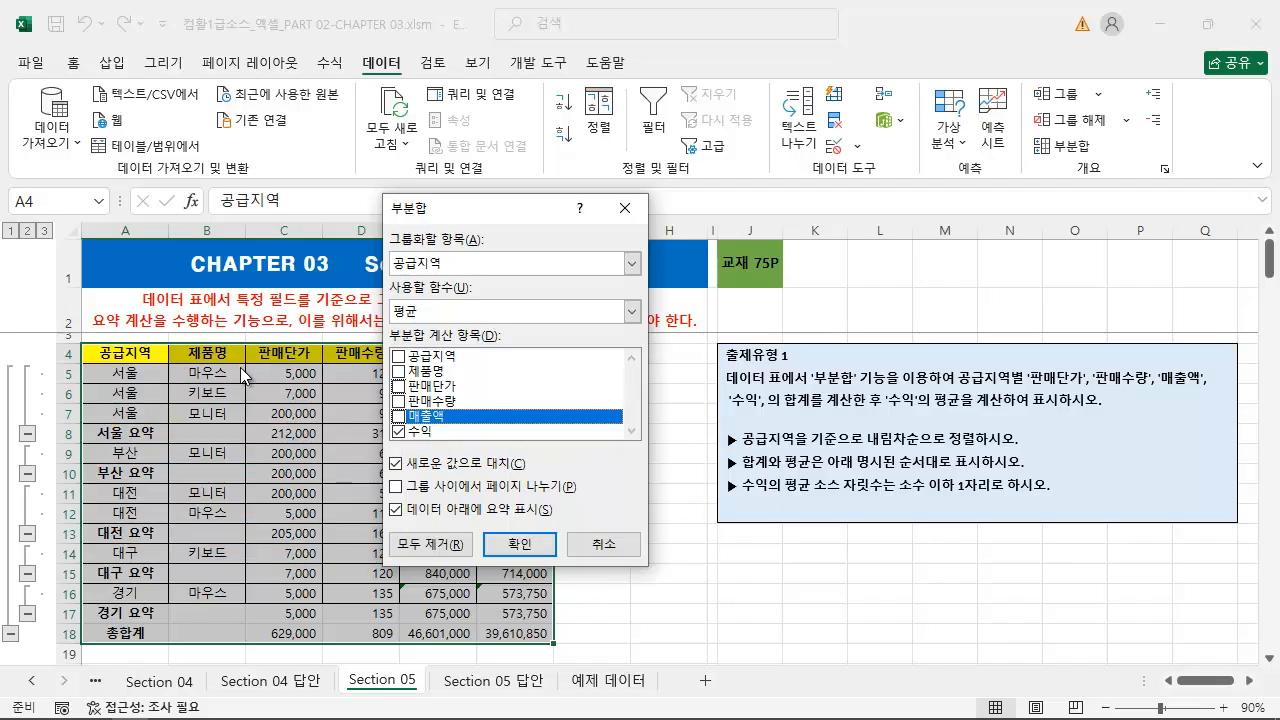
left_click(397, 465)
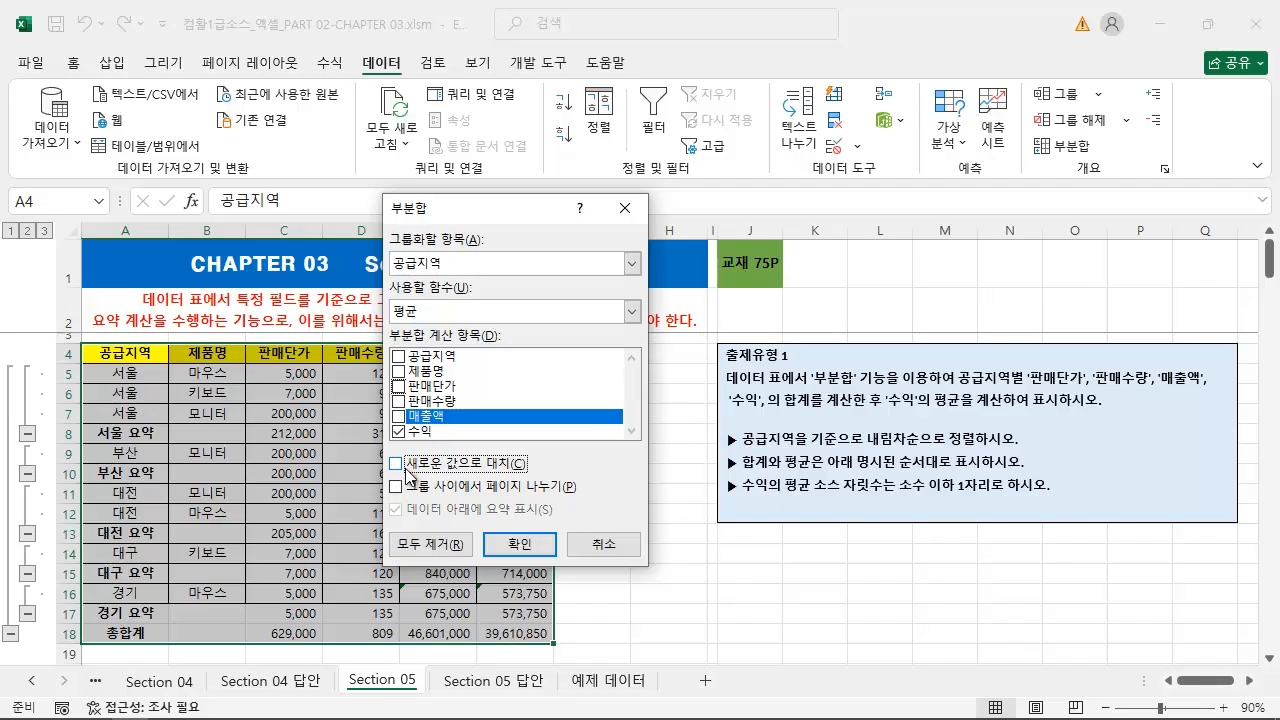
Examine the 그룹 사이에서 페이지 나누기 and 데이터 아래에 요약 표시 options and where the region groups end in the table
mouse_move(382, 476)
left_mouse_down()
mouse_move(474, 497)
mouse_move(594, 495)
left_mouse_up()
key("Escape")
left_click_drag(46, 447, 415, 442)
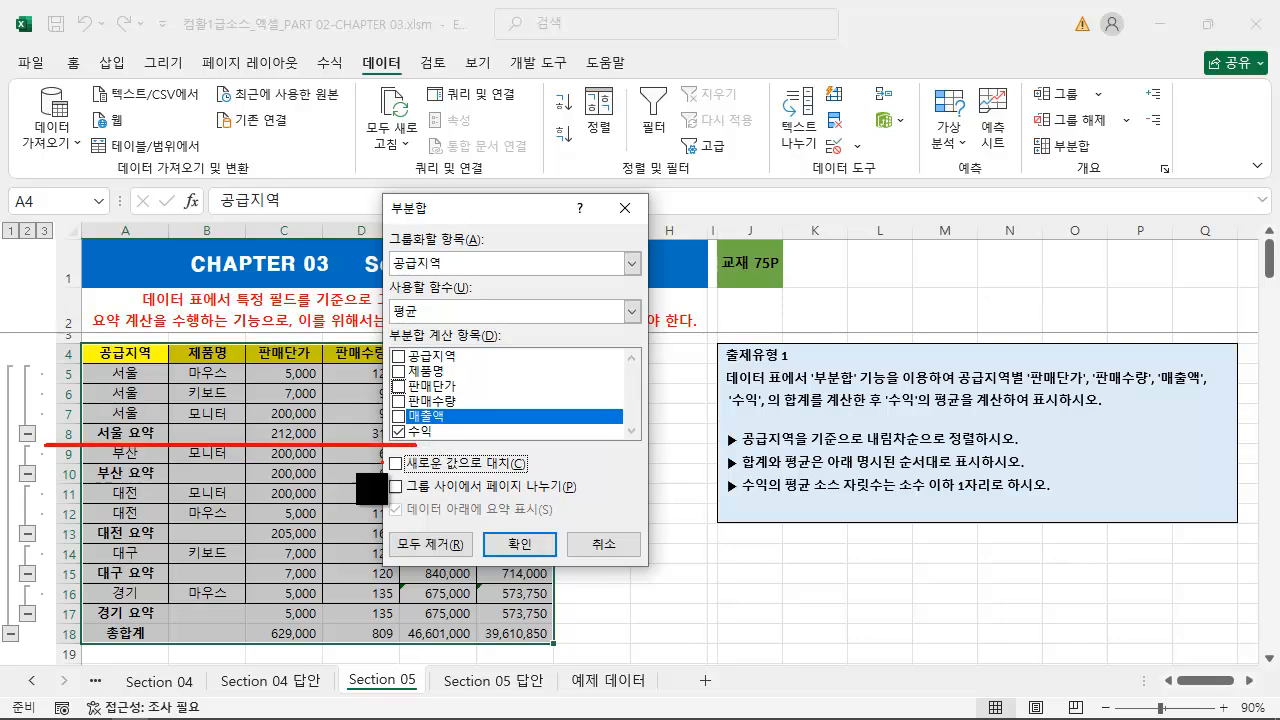
left_click_drag(46, 483, 411, 481)
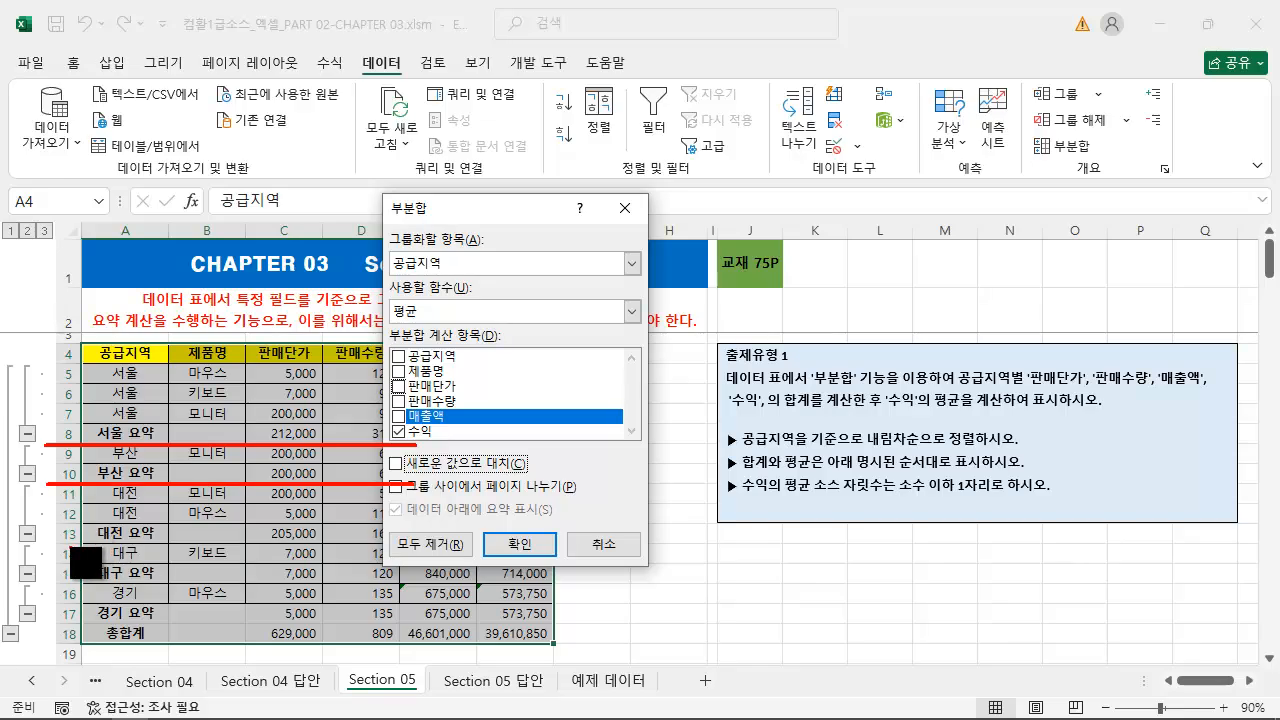
left_click_drag(50, 545, 395, 545)
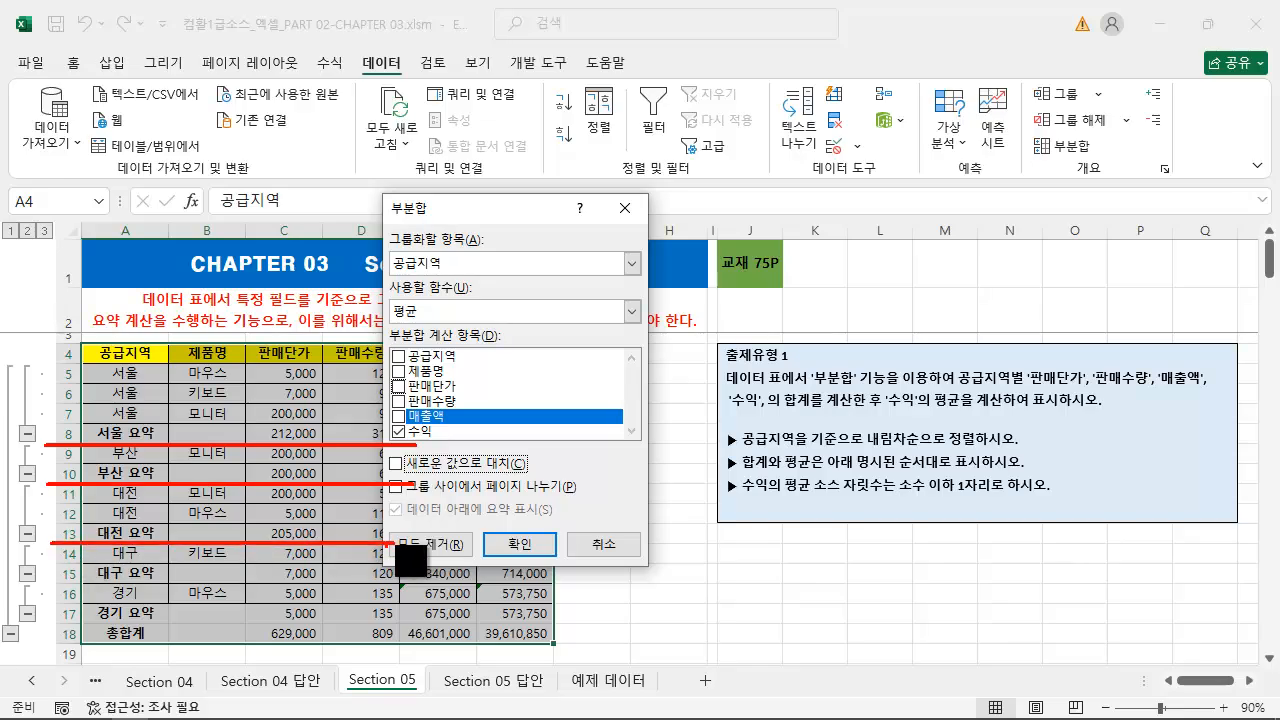
left_click_drag(389, 484, 431, 472)
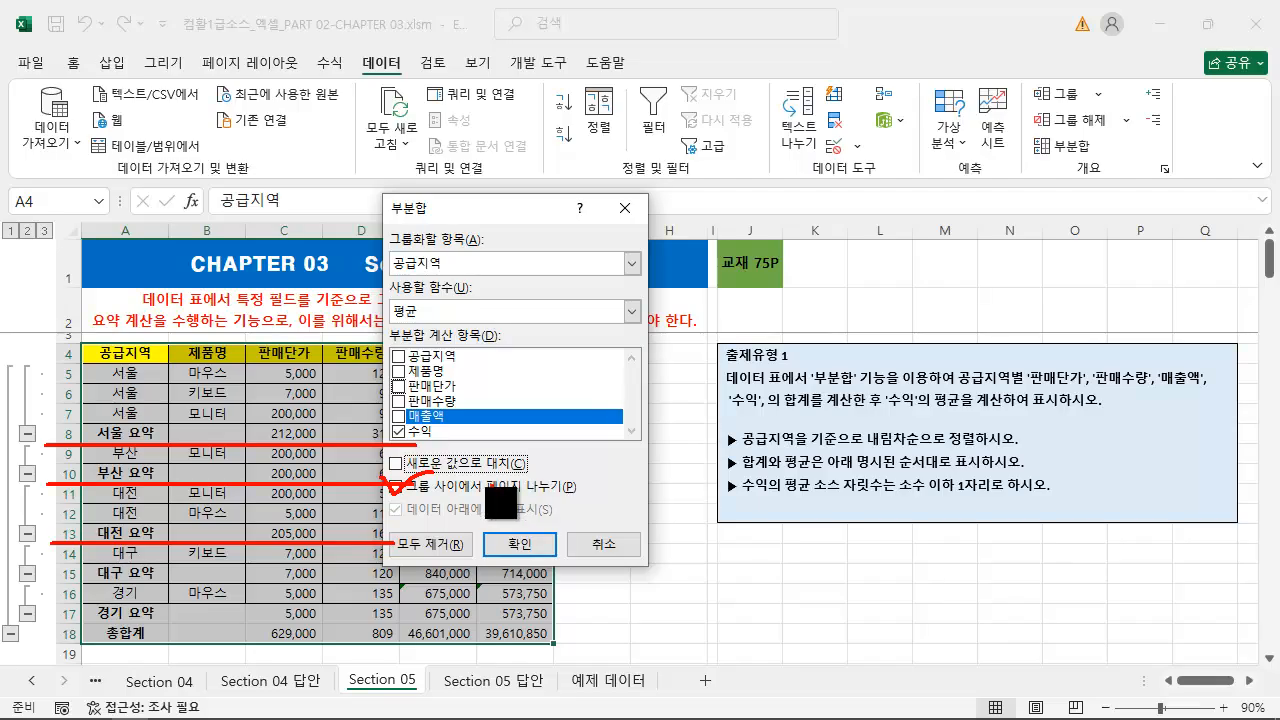
left_click_drag(385, 499, 564, 520)
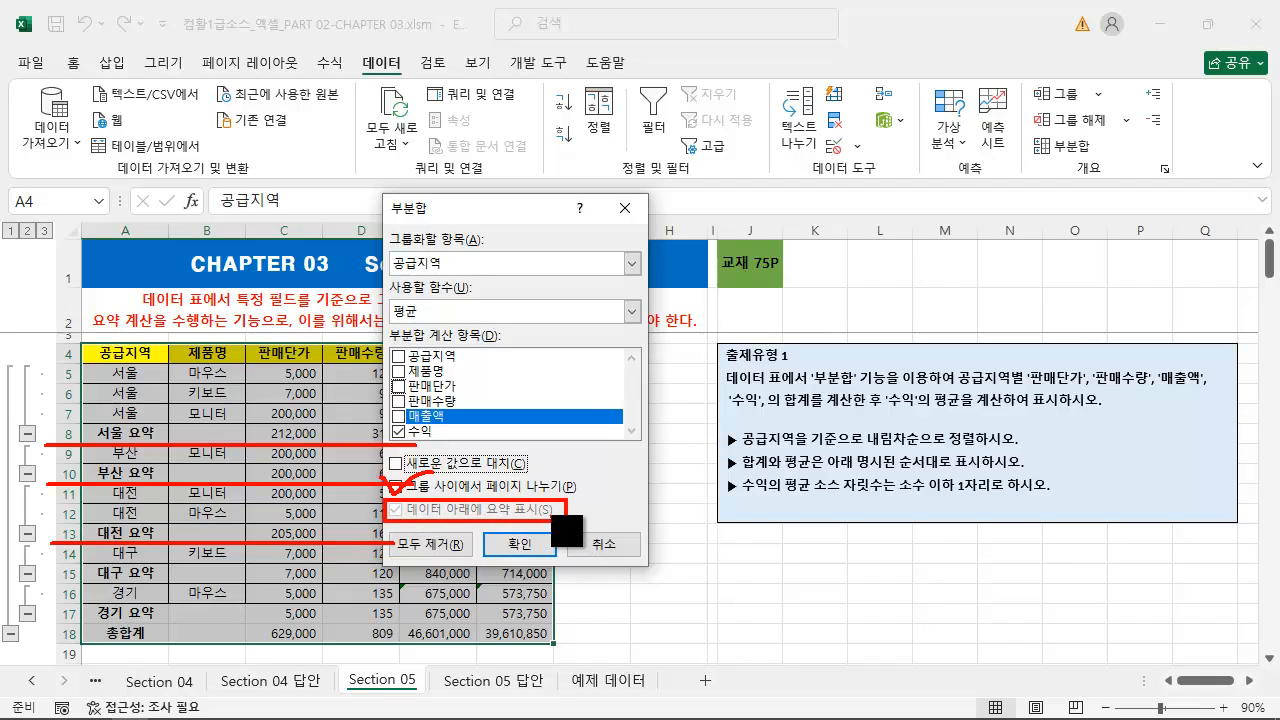
key("Escape")
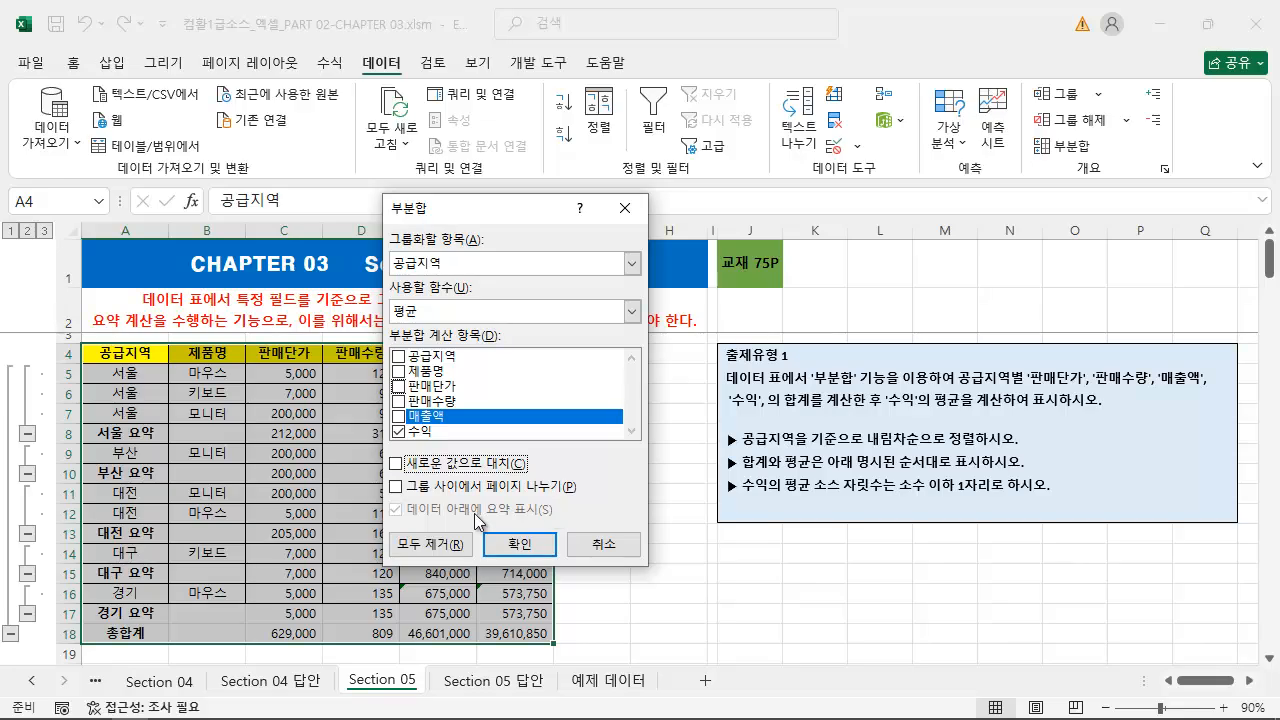
Toggle 새로운 값으로 대치 on and off again, and examine the 서울 summary row's placement for the 데이터 아래에 요약 표시 option
left_click(404, 468)
left_click(397, 464)
key("ctrl+2")
mouse_move(101, 364)
left_mouse_down()
mouse_move(157, 421)
mouse_move(240, 460)
mouse_move(380, 465)
mouse_move(360, 445)
left_mouse_up()
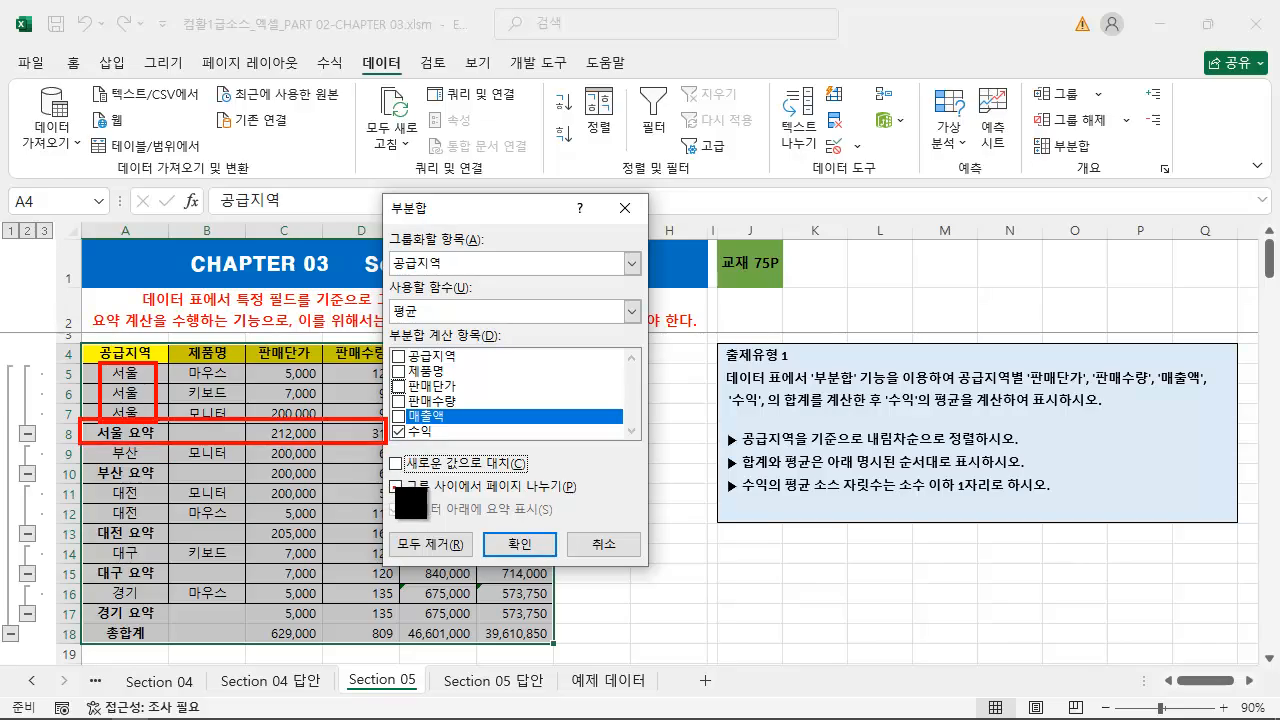
left_click_drag(398, 508, 428, 492)
left_click_drag(127, 356, 250, 322)
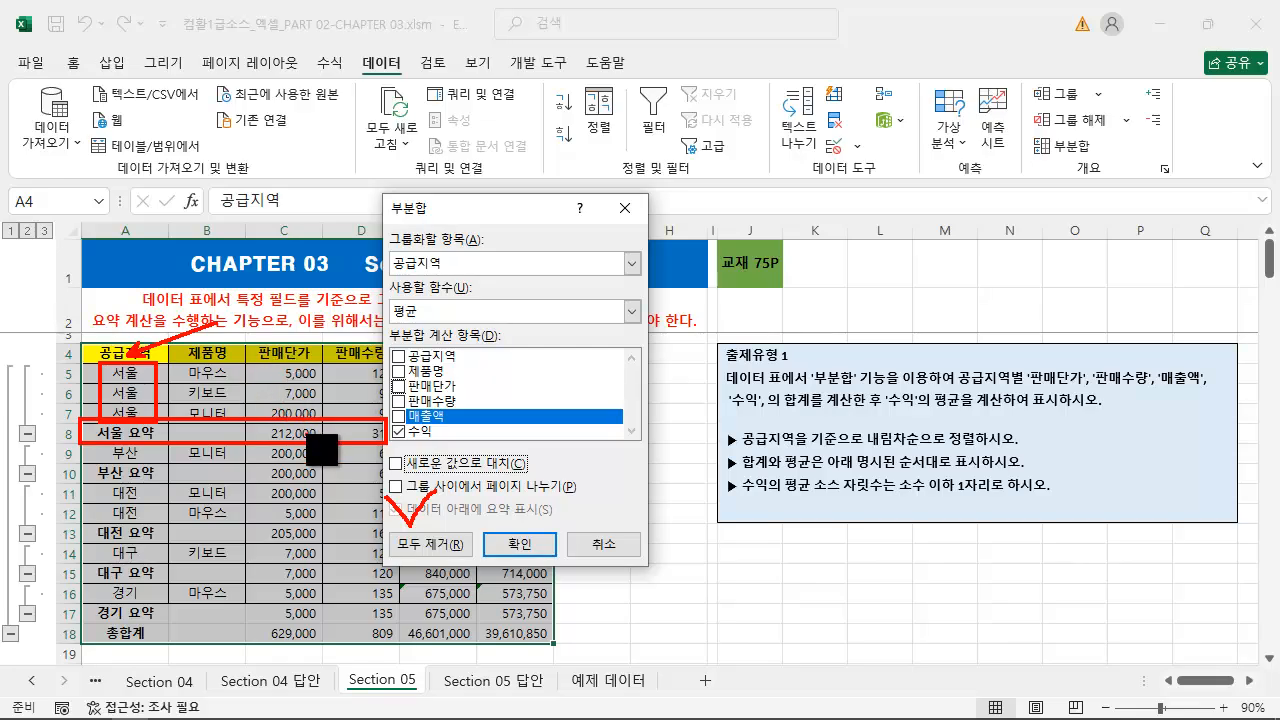
key("Escape")
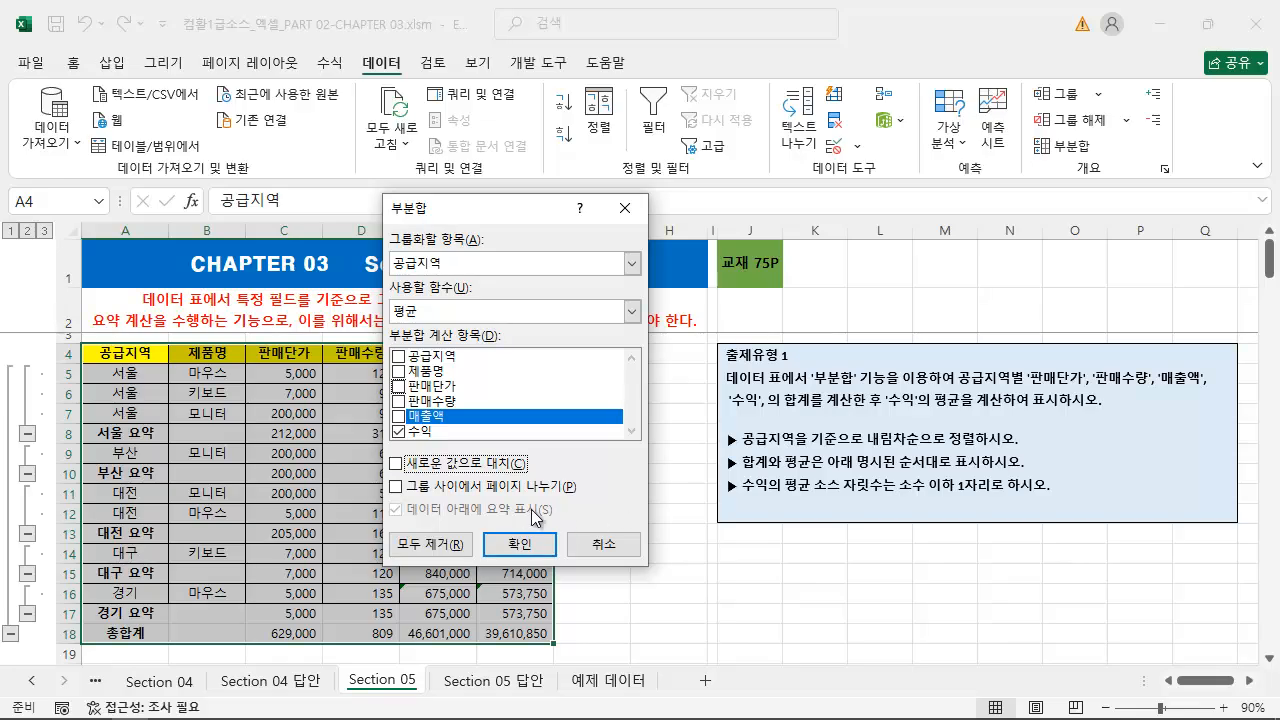
Apply the 수익 average subtotal per 공급지역, with 새로운 값으로 대치 off so the existing sums are kept
key("ctrl+2")
left_click_drag(378, 451, 543, 474)
key("Escape")
left_click(431, 432)
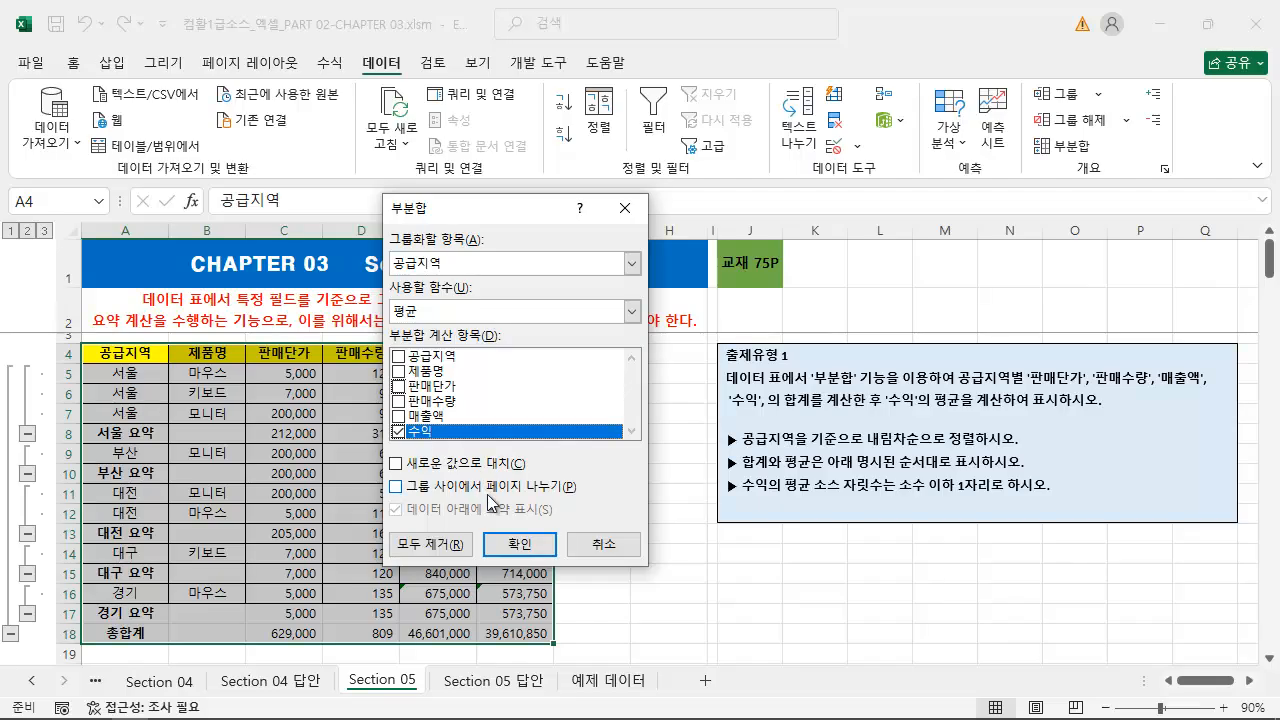
left_click(510, 541)
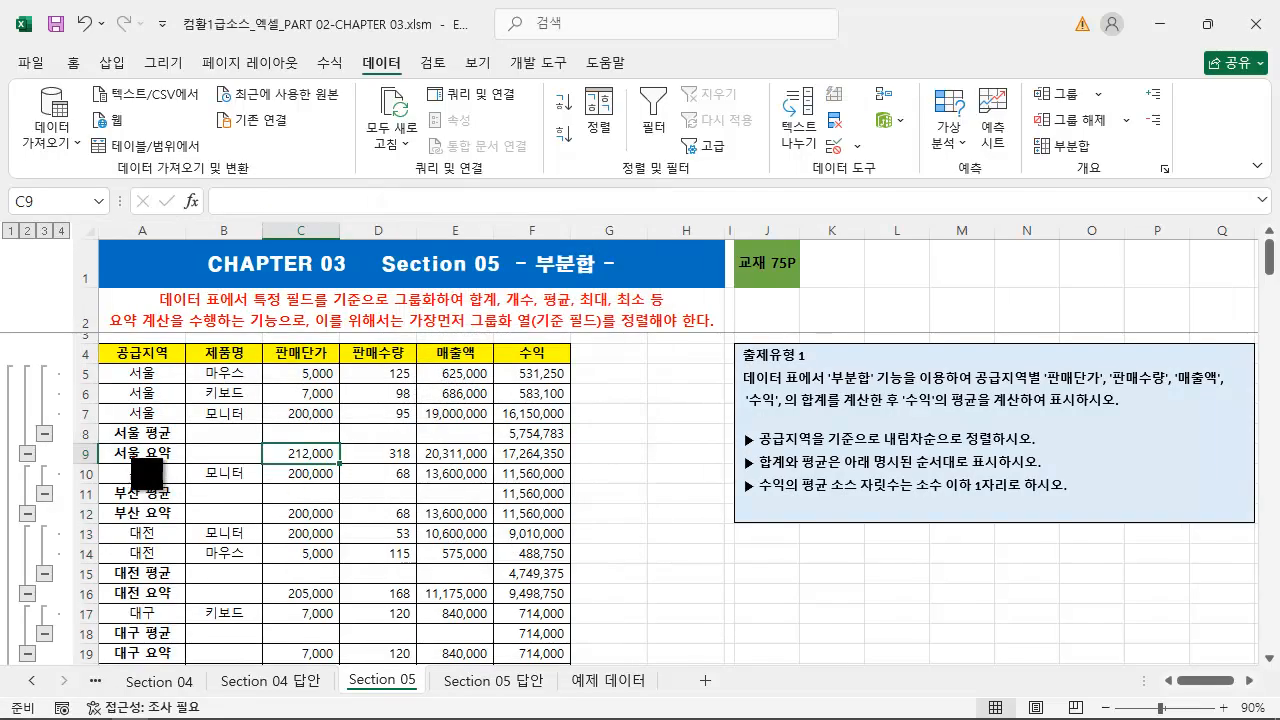
Compare the 서울 요약 and 서울 평균 rows with the 출제유형 1 request for sums and the 수익 average
mouse_move(95, 443)
left_mouse_down()
mouse_move(200, 465)
mouse_move(576, 466)
left_mouse_up()
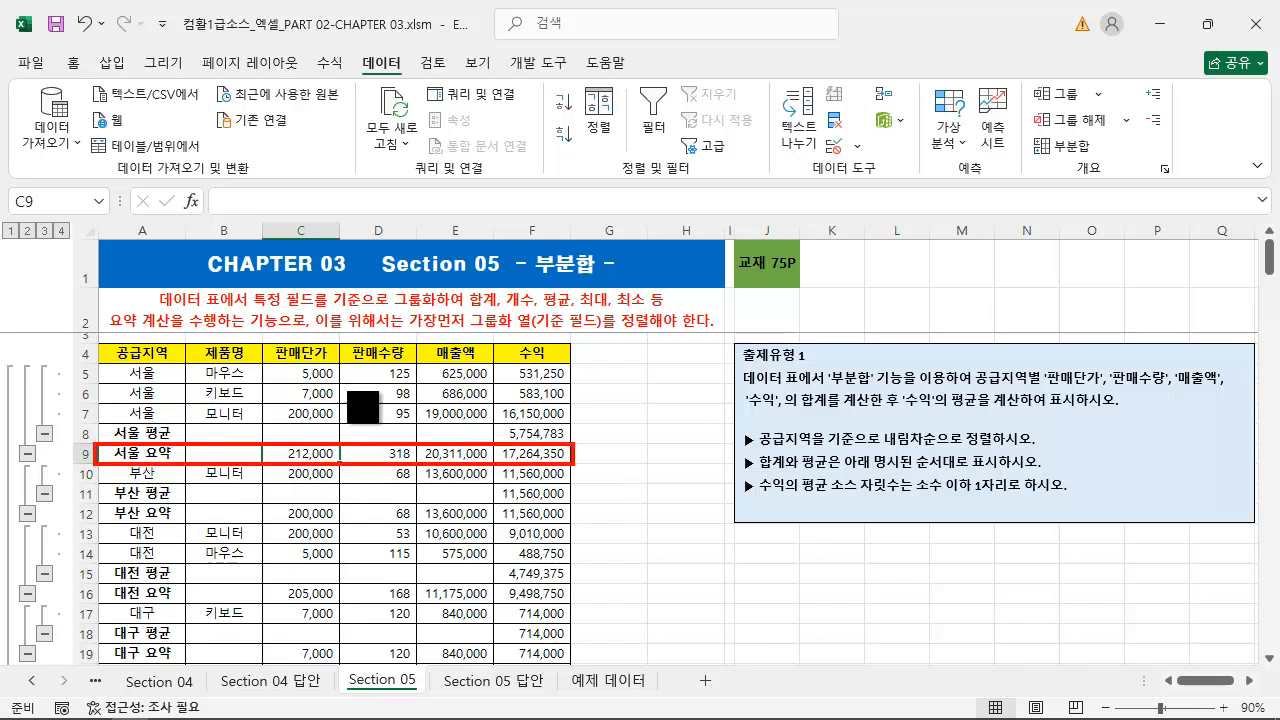
mouse_move(268, 344)
left_mouse_down()
mouse_move(268, 365)
mouse_move(570, 367)
left_mouse_up()
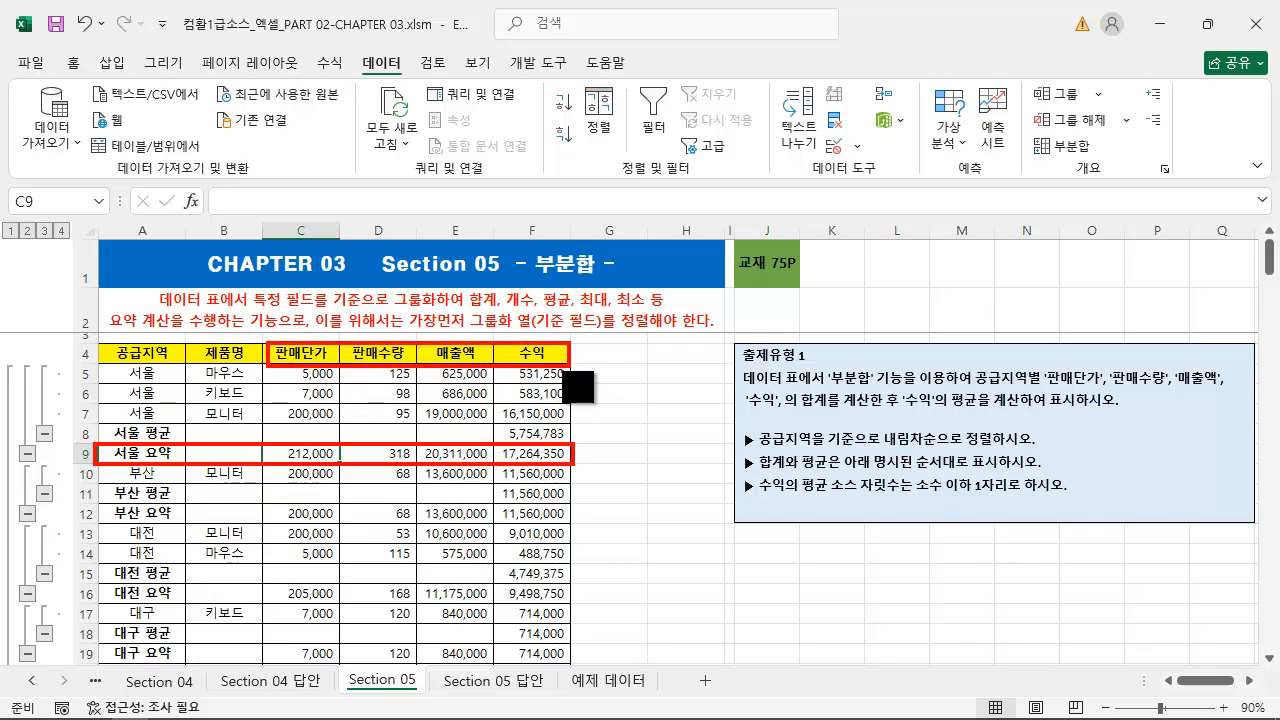
left_click_drag(564, 418, 661, 362)
key("ctrl+z")
left_click_drag(190, 436, 300, 370)
left_click_drag(899, 411, 1110, 411)
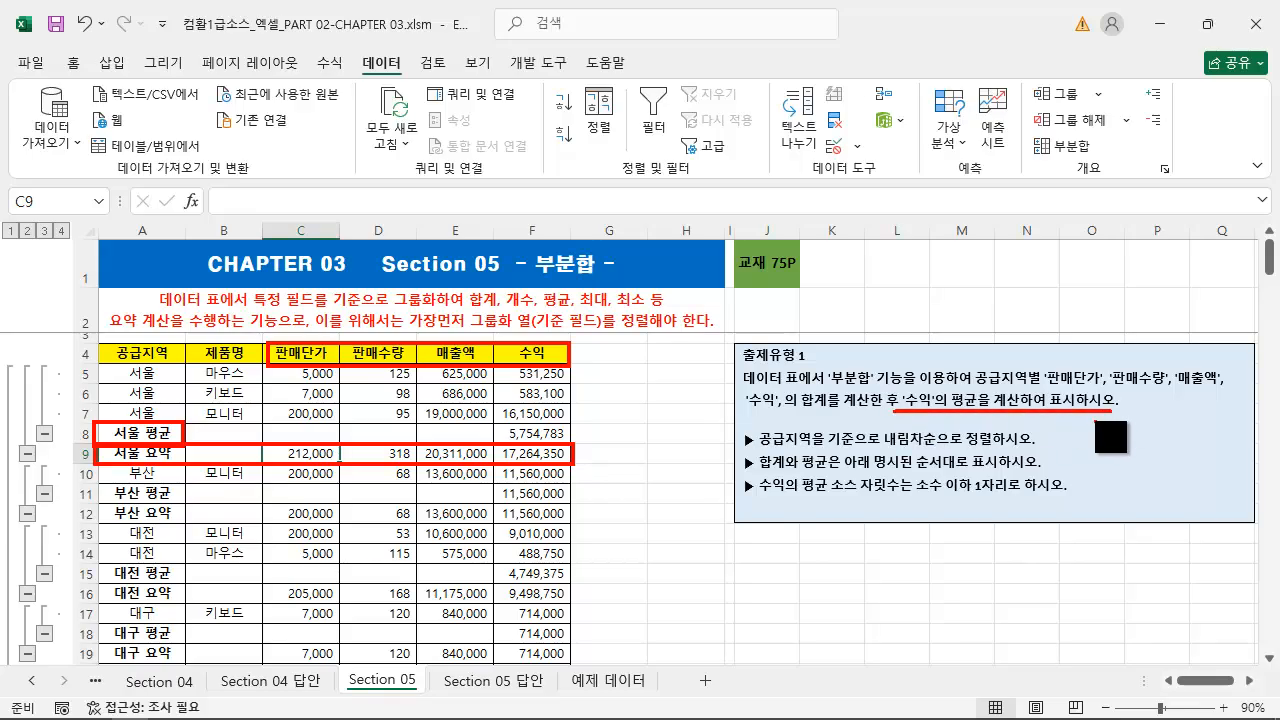
key("ctrl+z")
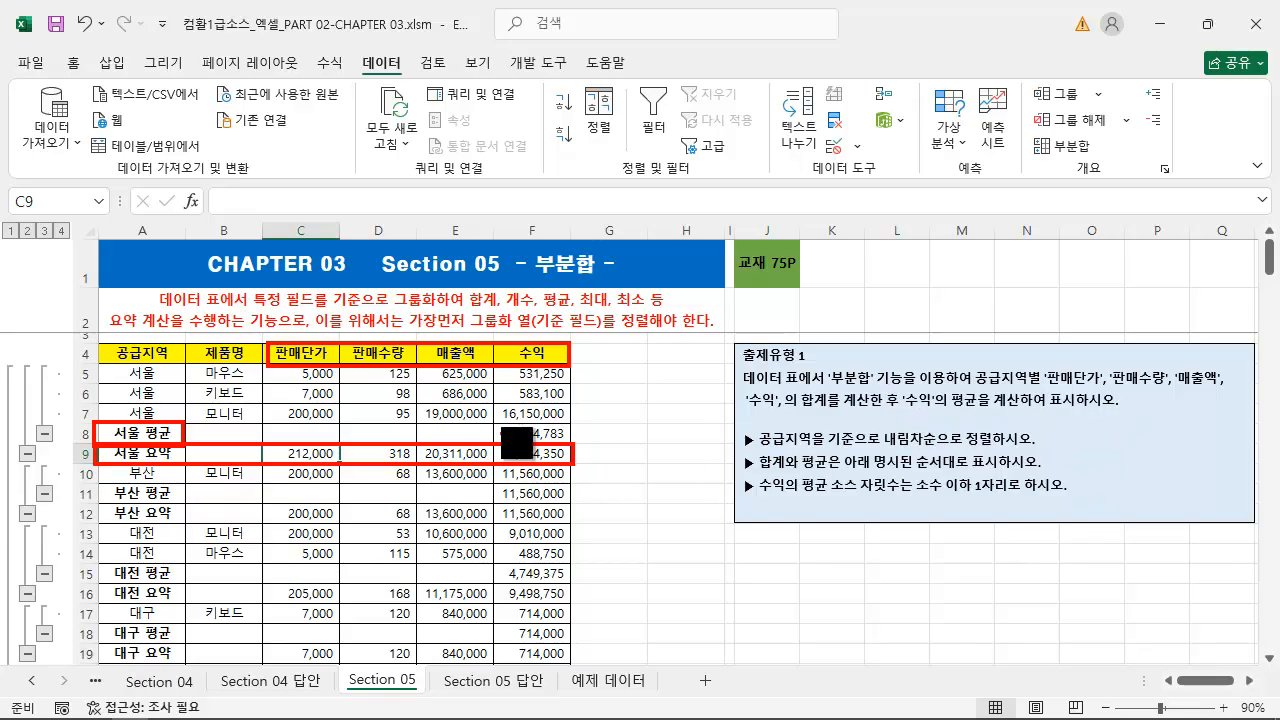
left_click_drag(493, 341, 570, 368)
left_click_drag(493, 424, 570, 445)
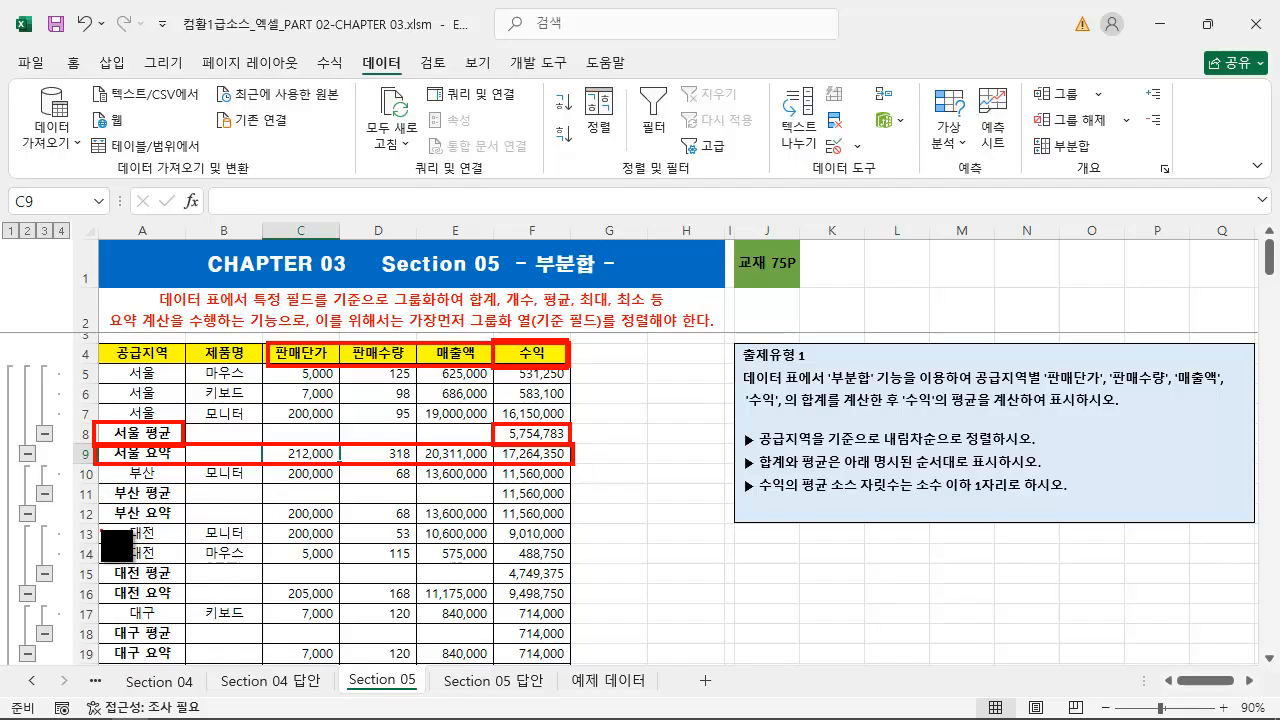
Examine the 대전 detail, average and summary rows, and review the instruction on decimal places for the 수익 average
mouse_move(101, 523)
left_mouse_down()
mouse_move(263, 571)
mouse_move(569, 609)
mouse_move(580, 594)
mouse_move(571, 607)
left_mouse_up()
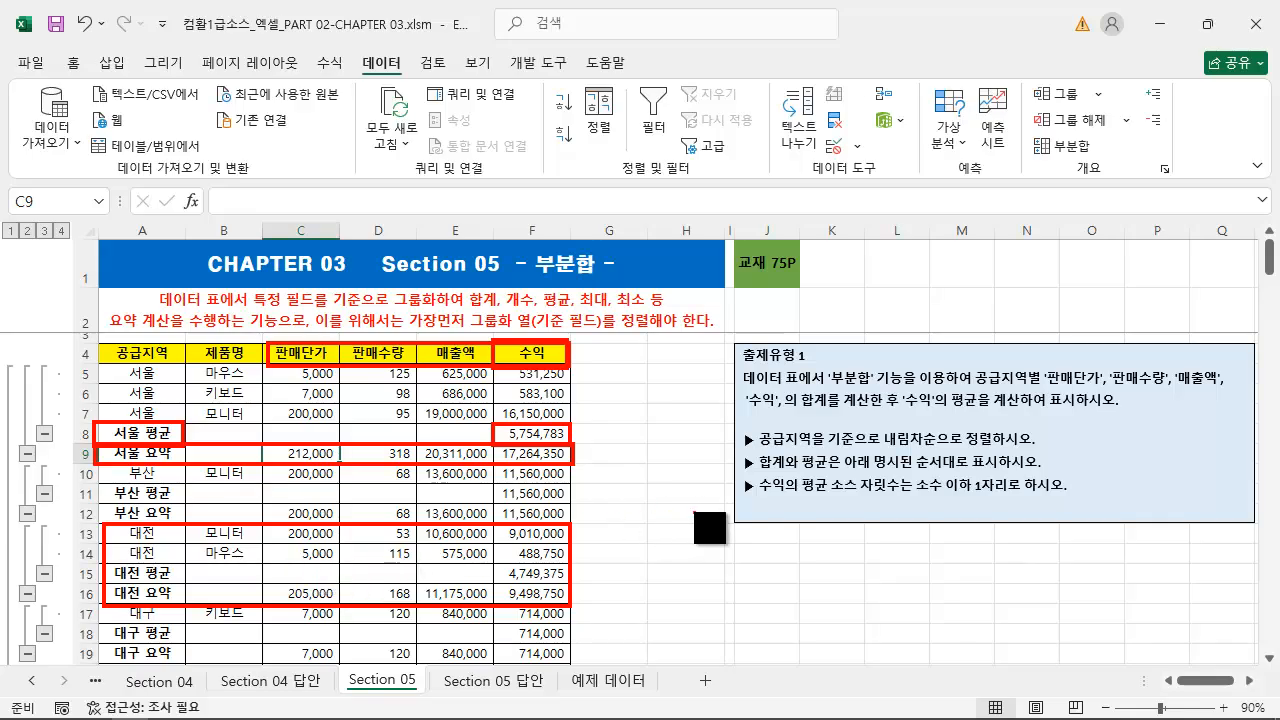
left_click_drag(737, 487, 597, 538)
mouse_move(734, 472)
left_mouse_down()
mouse_move(745, 486)
mouse_move(1098, 508)
left_mouse_up()
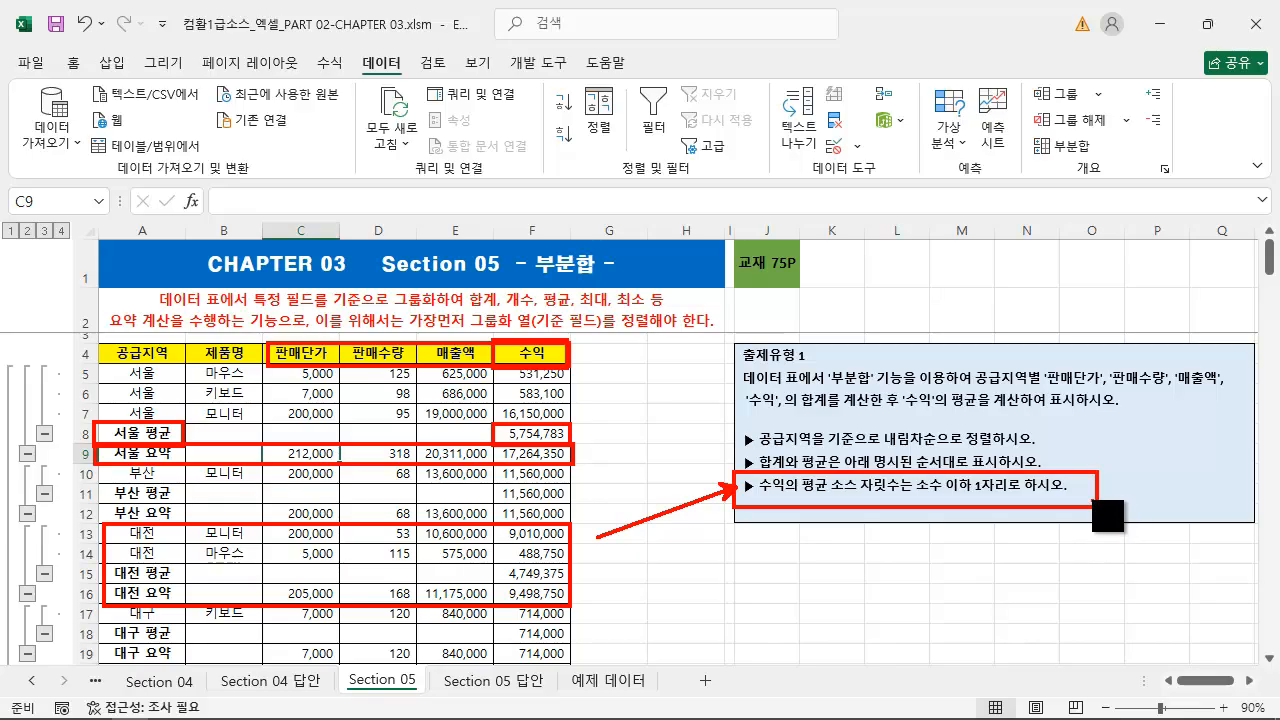
key("Escape")
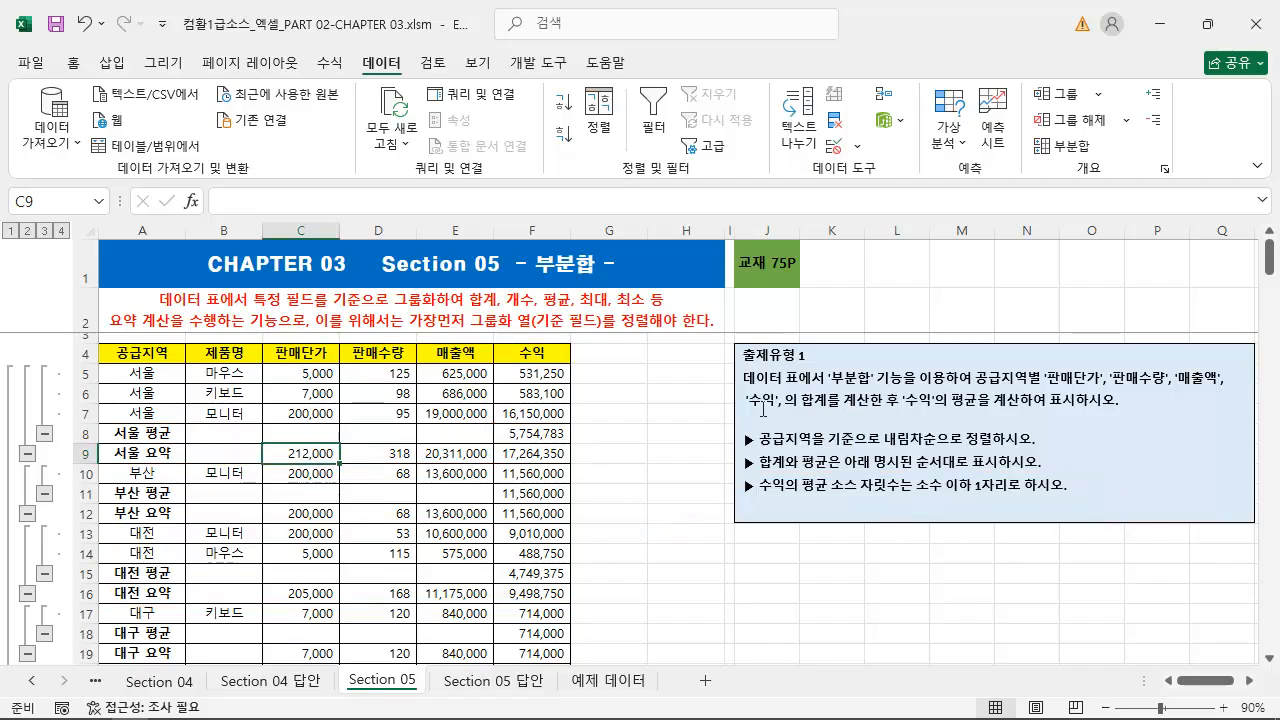
Select the 수익 average cells for 서울, 부산, 대전 and 대구 together in the fully expanded list
left_click(531, 436)
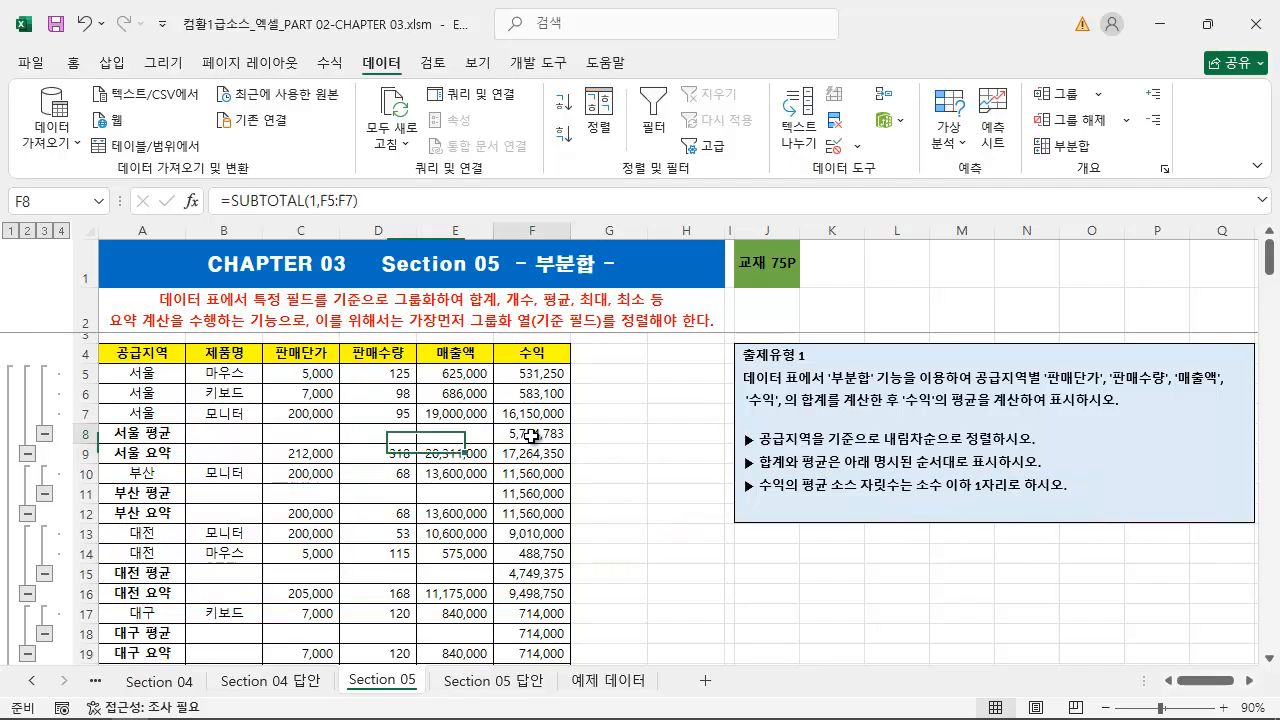
left_click(531, 493, "ctrl")
left_click(537, 573, "ctrl")
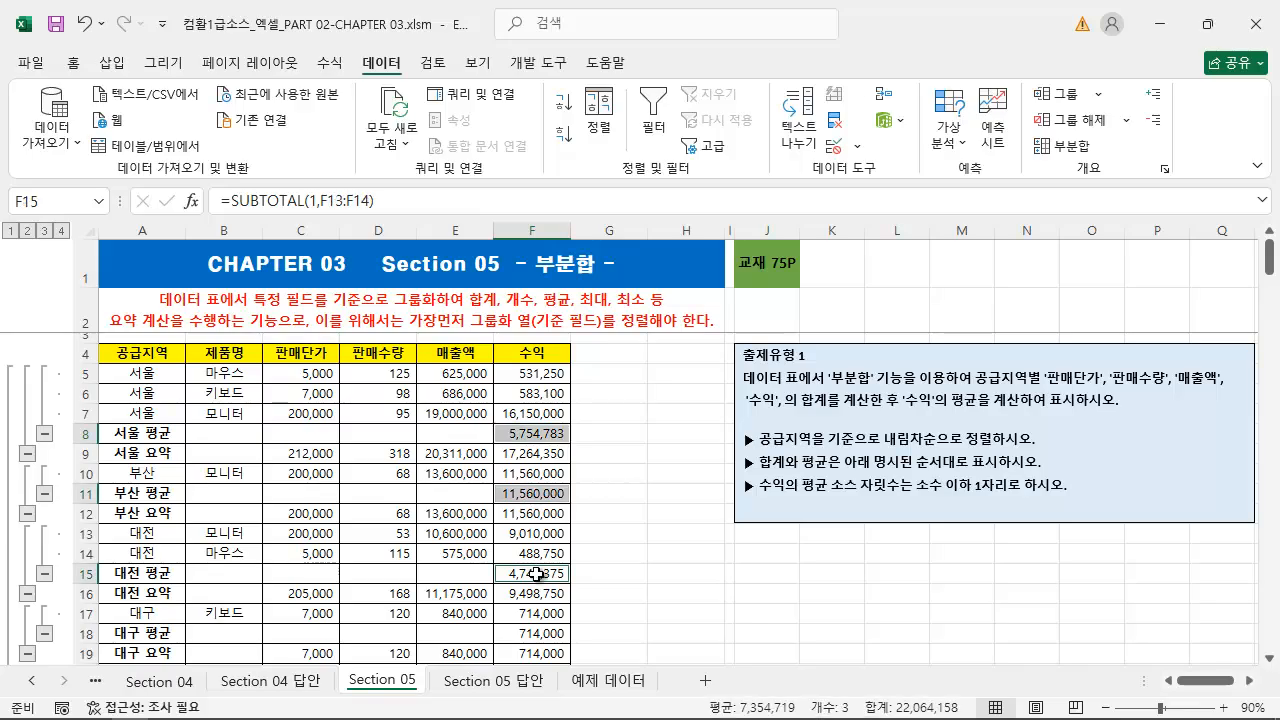
left_click(538, 633, "ctrl")
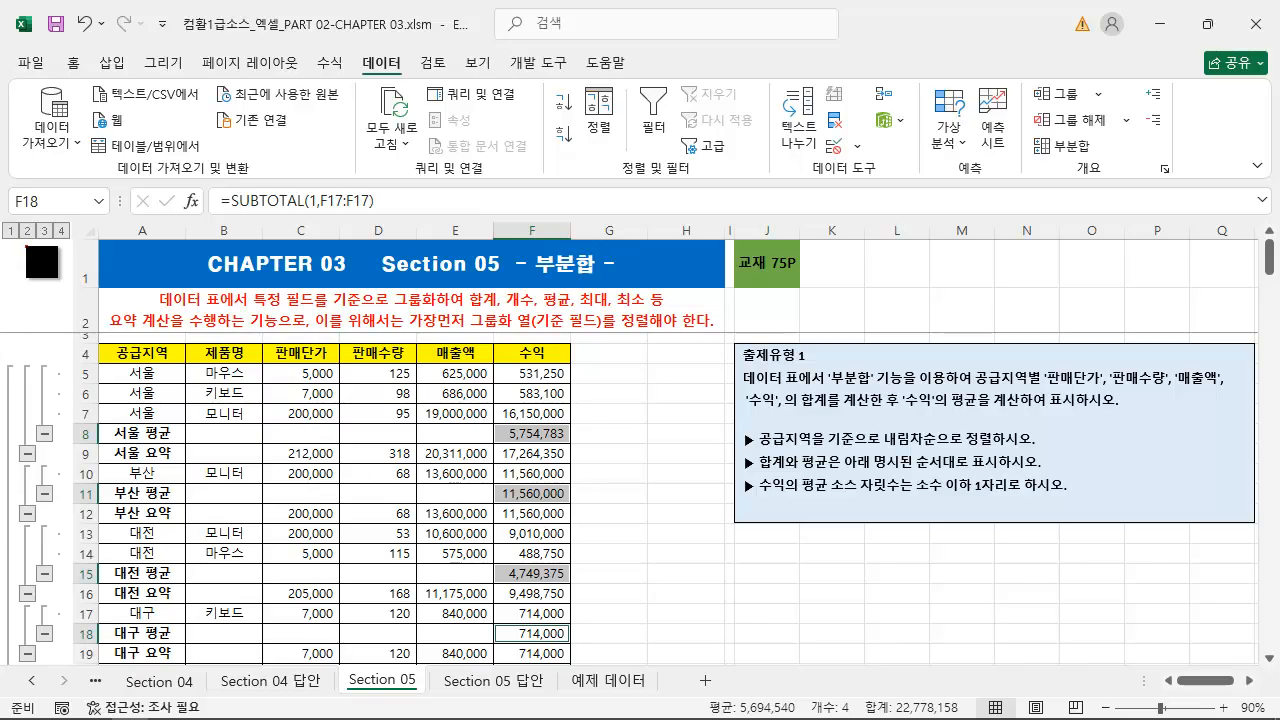
Examine the outline area beside the subtotal rows and its level numbers 1 to 4
mouse_move(2, 222)
left_mouse_down()
mouse_move(86, 516)
mouse_move(72, 670)
left_mouse_up()
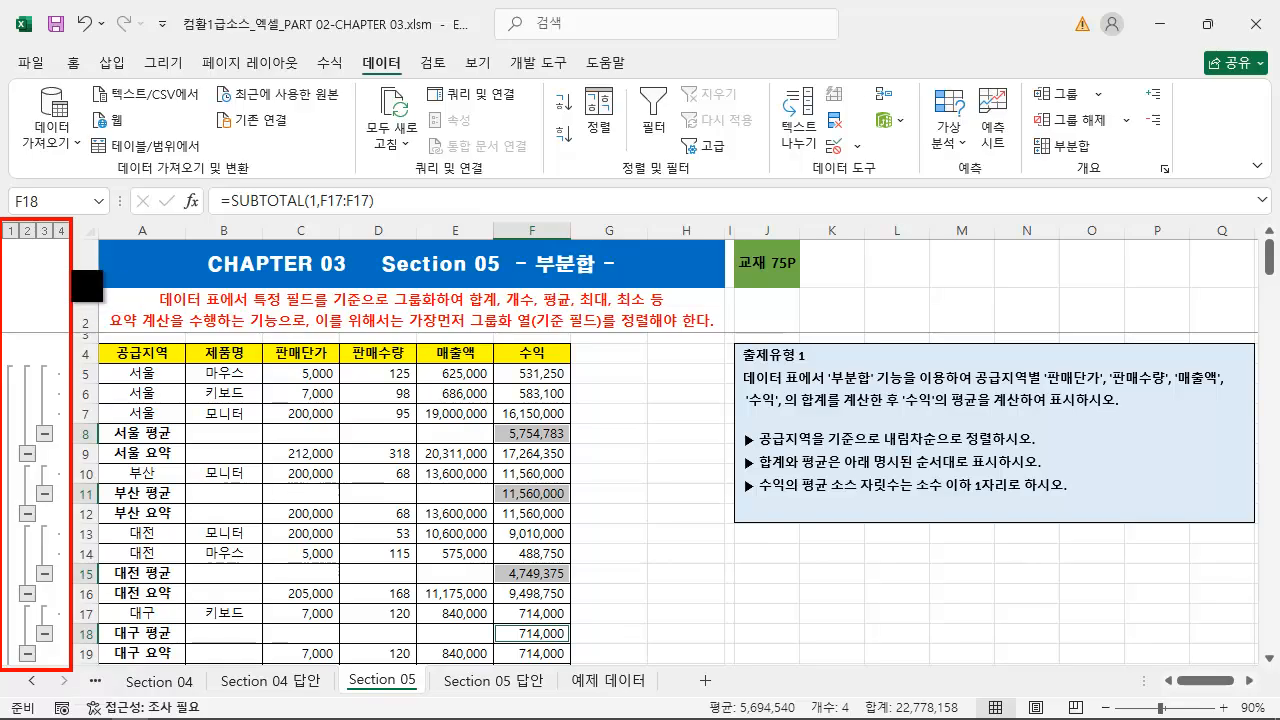
left_click_drag(118, 378, 60, 252)
key("ctrl+z")
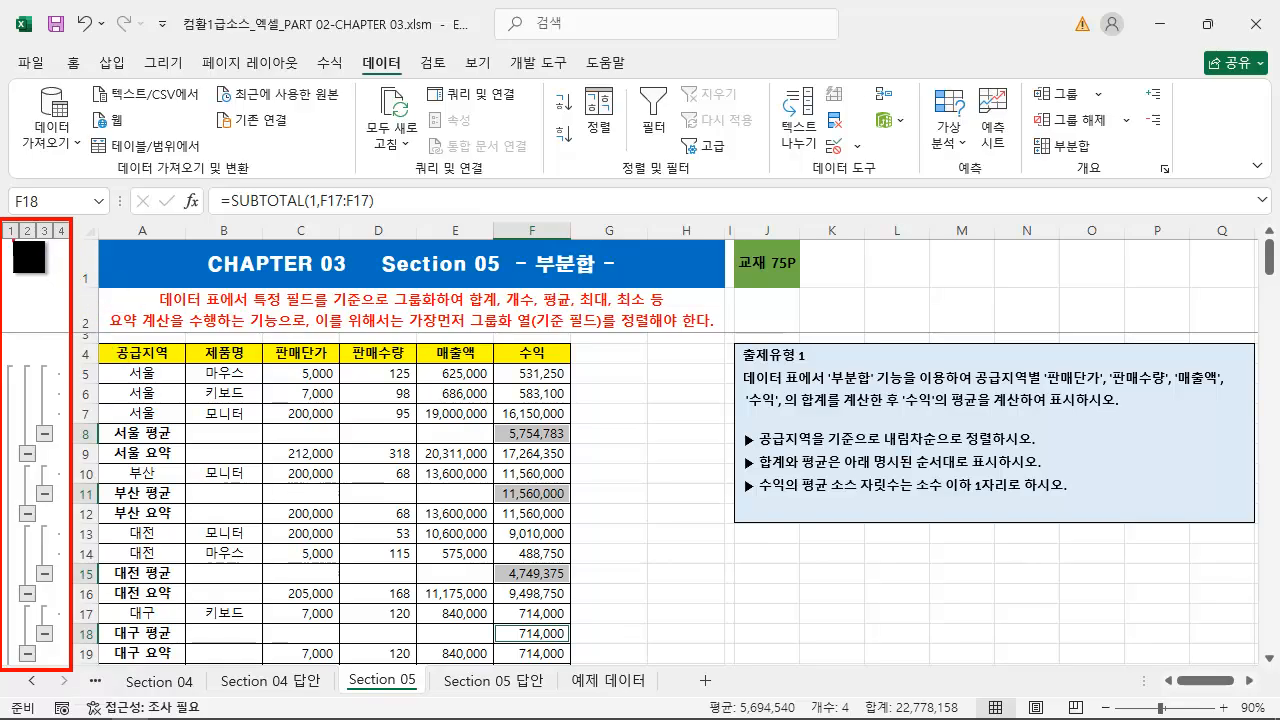
left_click_drag(35, 330, 12, 232)
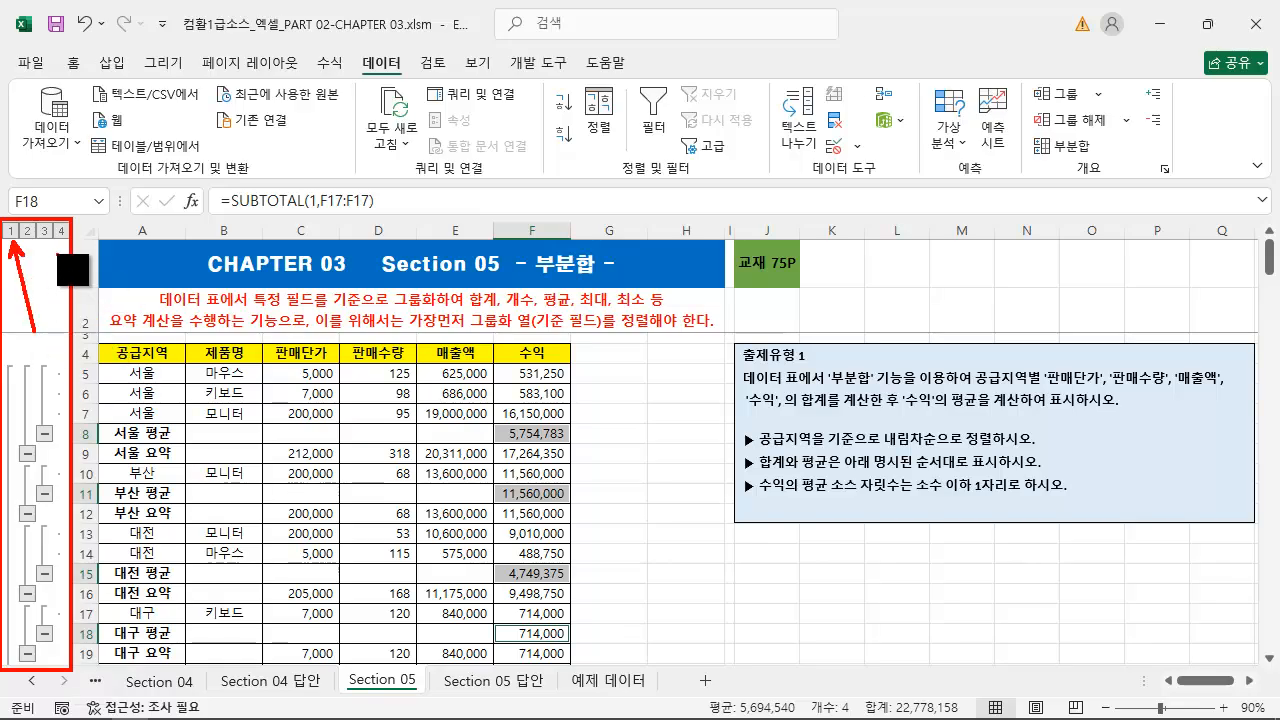
left_click_drag(55, 335, 30, 238)
left_click_drag(92, 342, 64, 243)
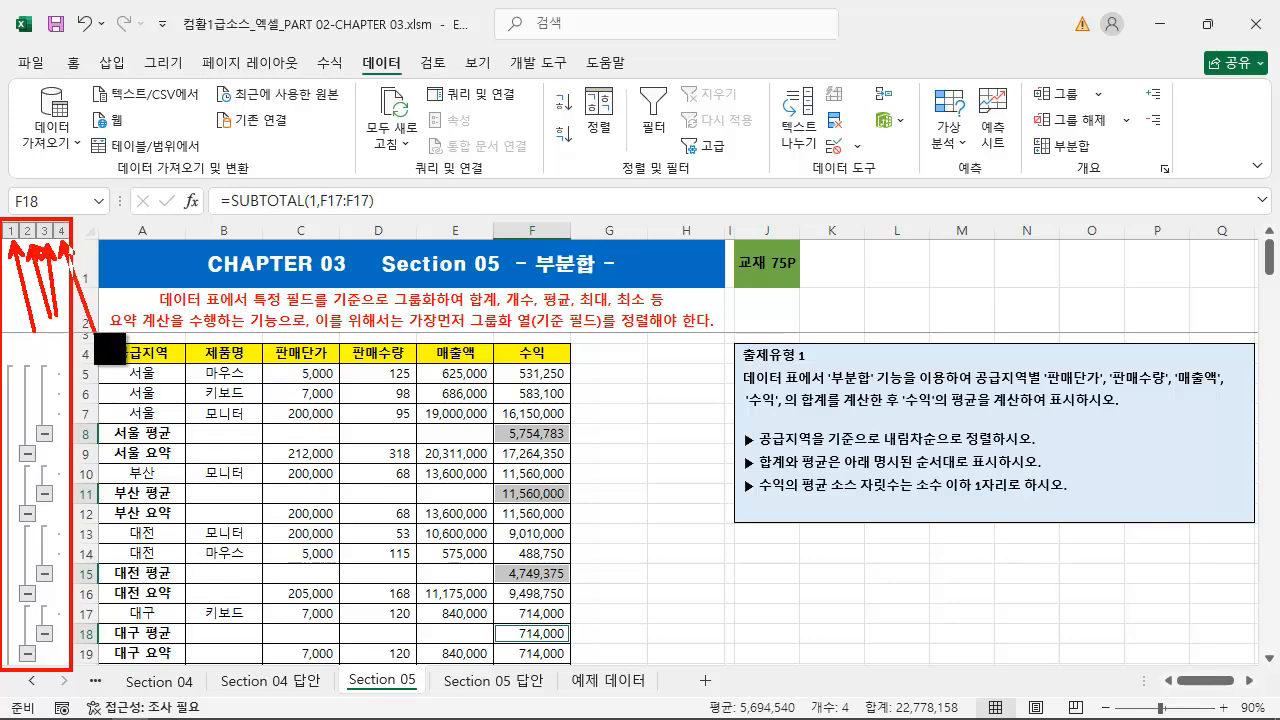
key("Escape")
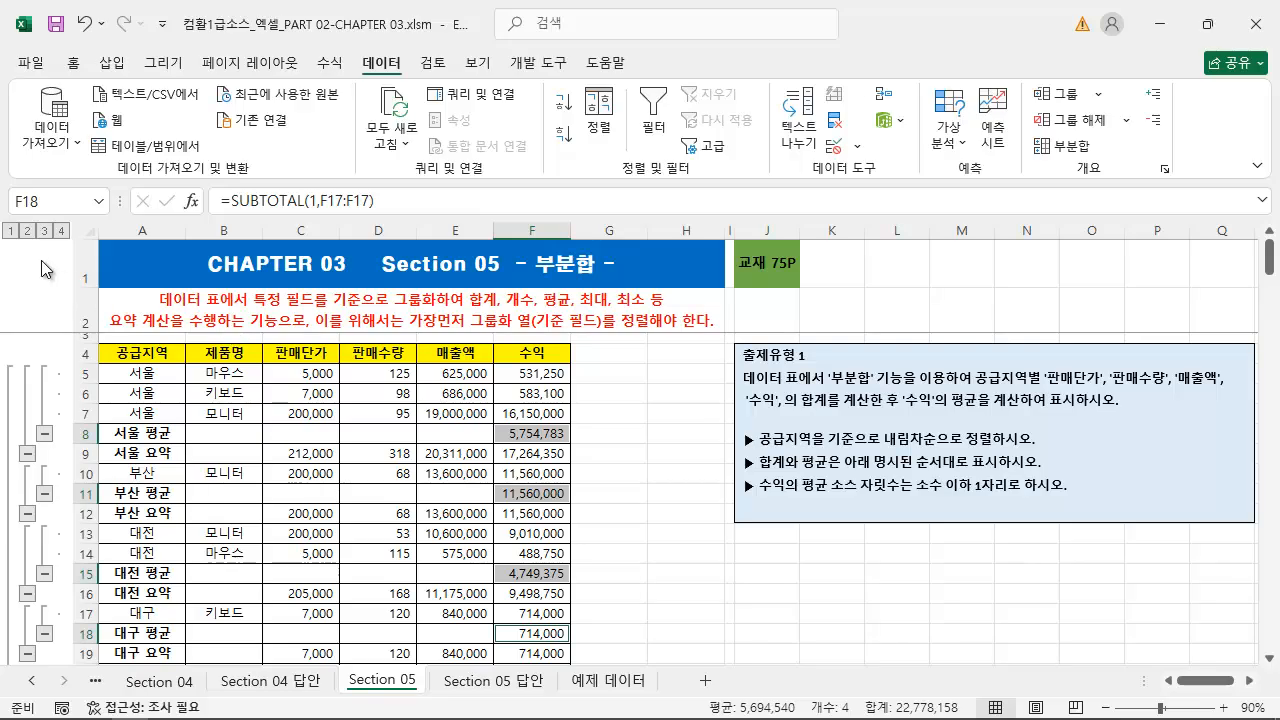
Compare the subtotal table at outline levels 1, 2, 3 and 4 in turn
left_click(11, 232)
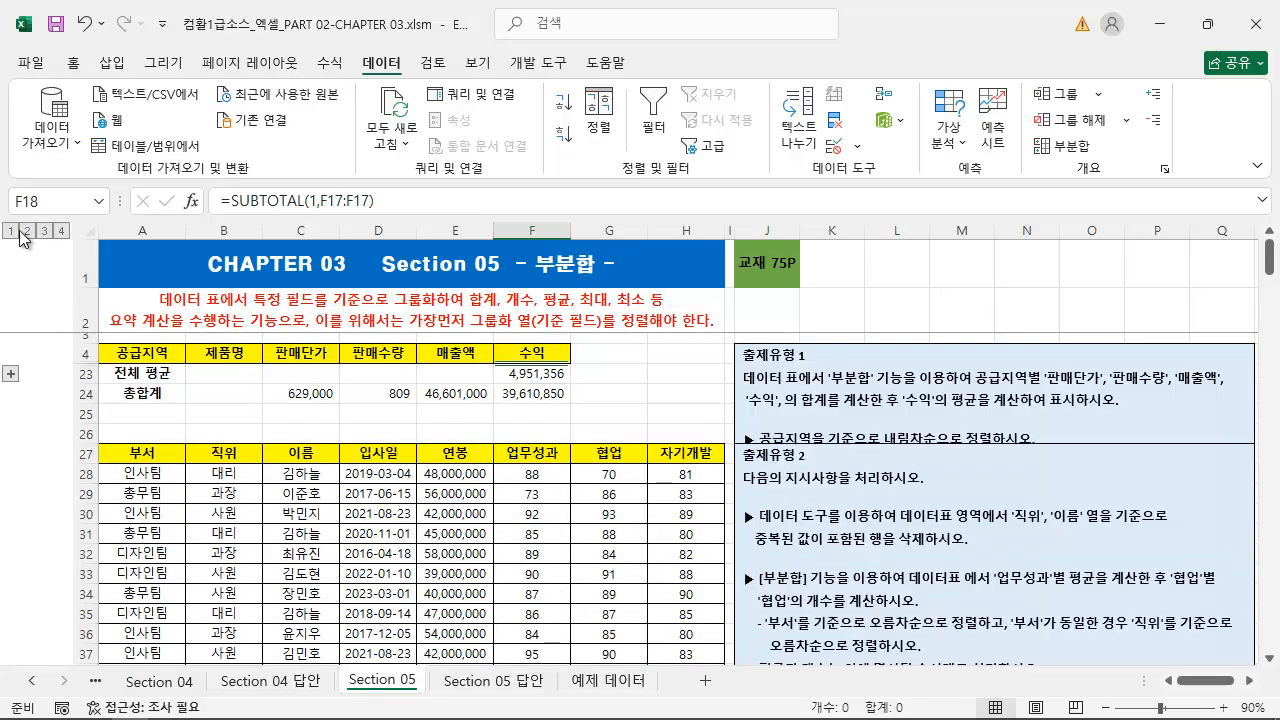
left_click(27, 231)
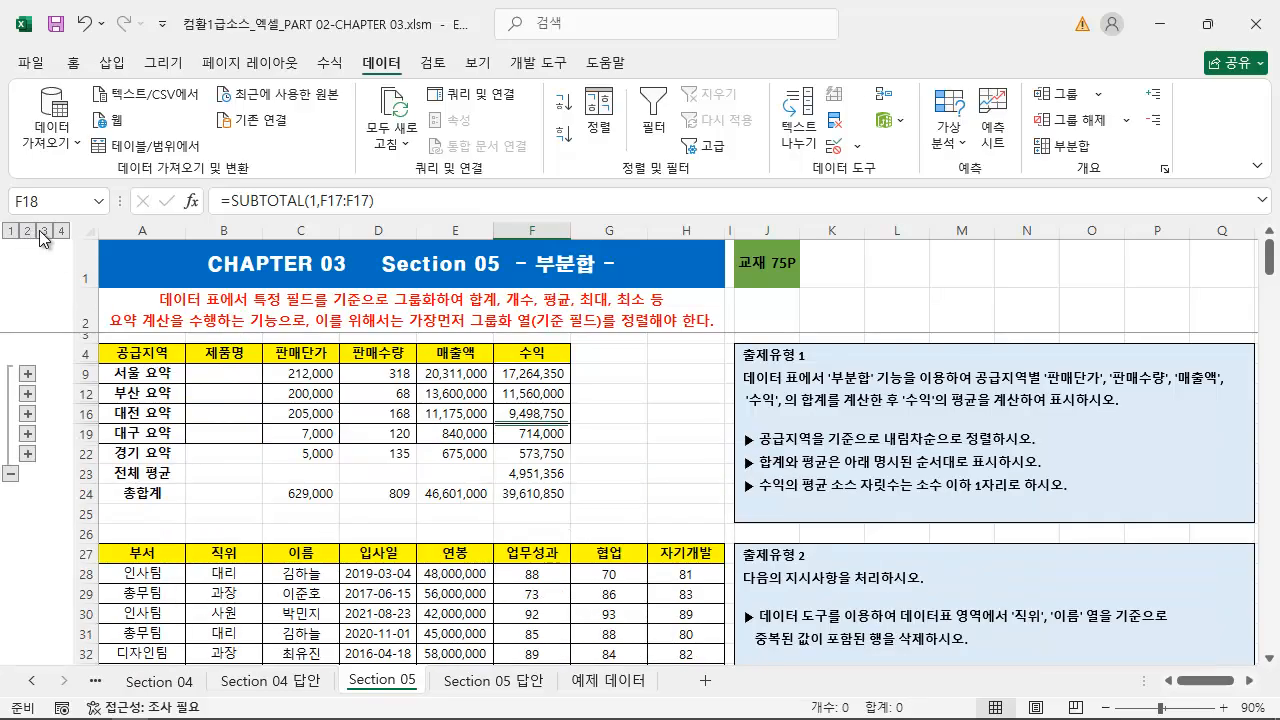
left_click(44, 231)
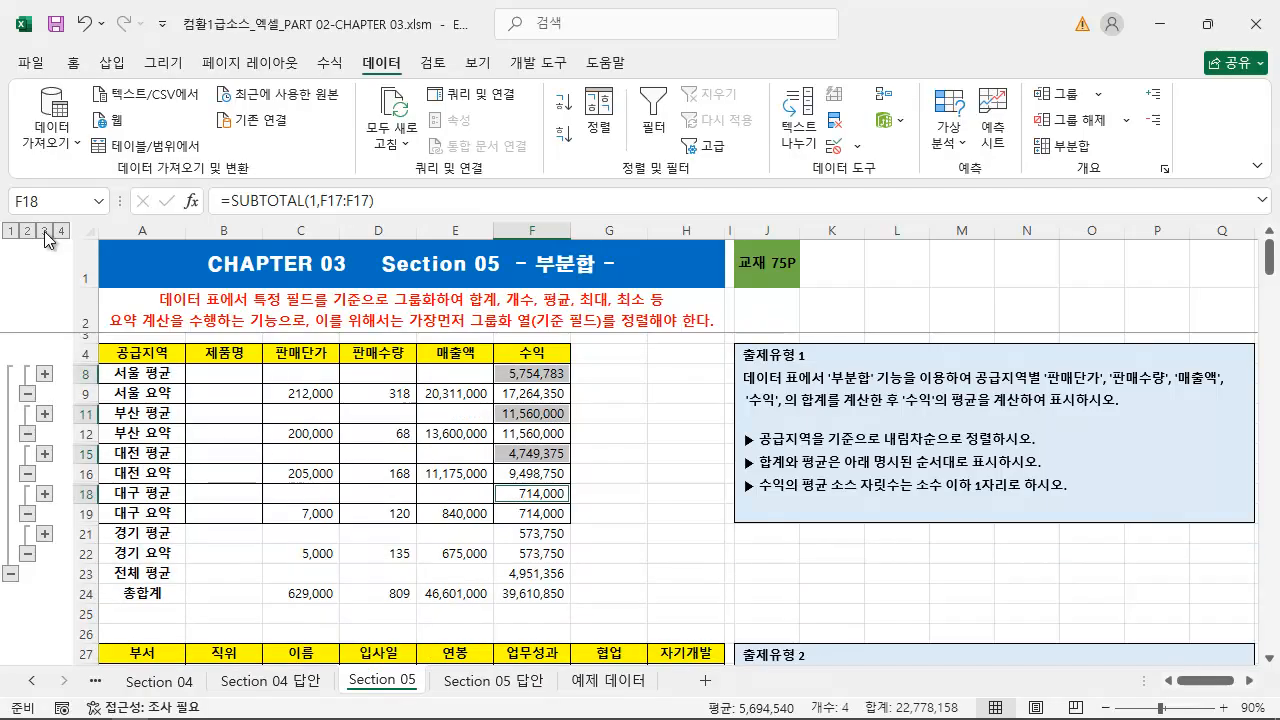
left_click(62, 231)
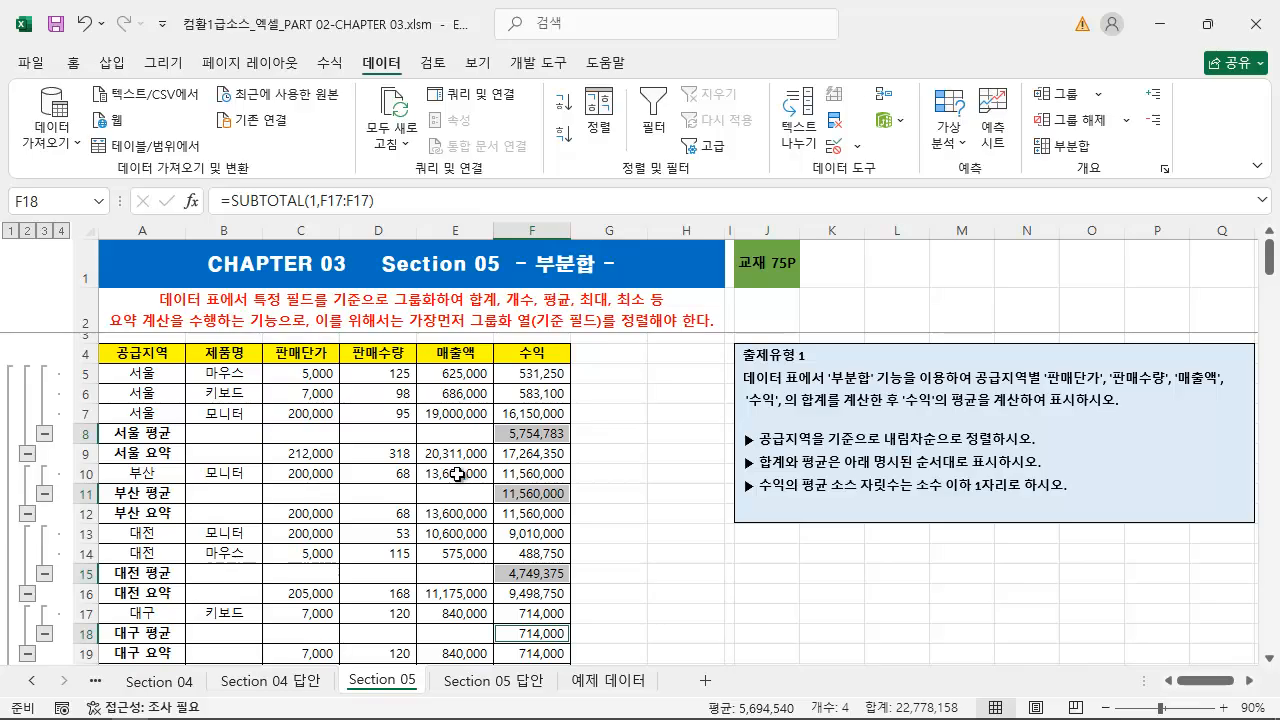
Reduce the subtotal table to outline level 3 and select every region's 수익 average together with the 전체 평균 value
left_click(44, 231)
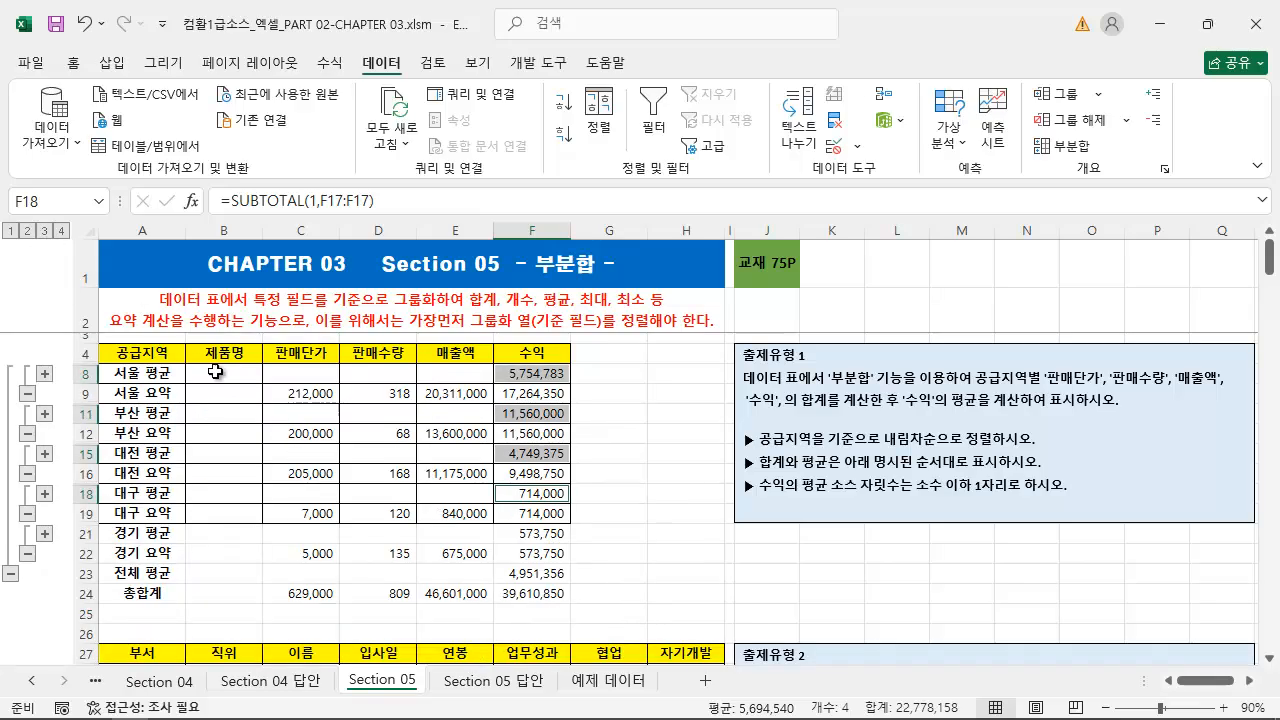
left_click(686, 508)
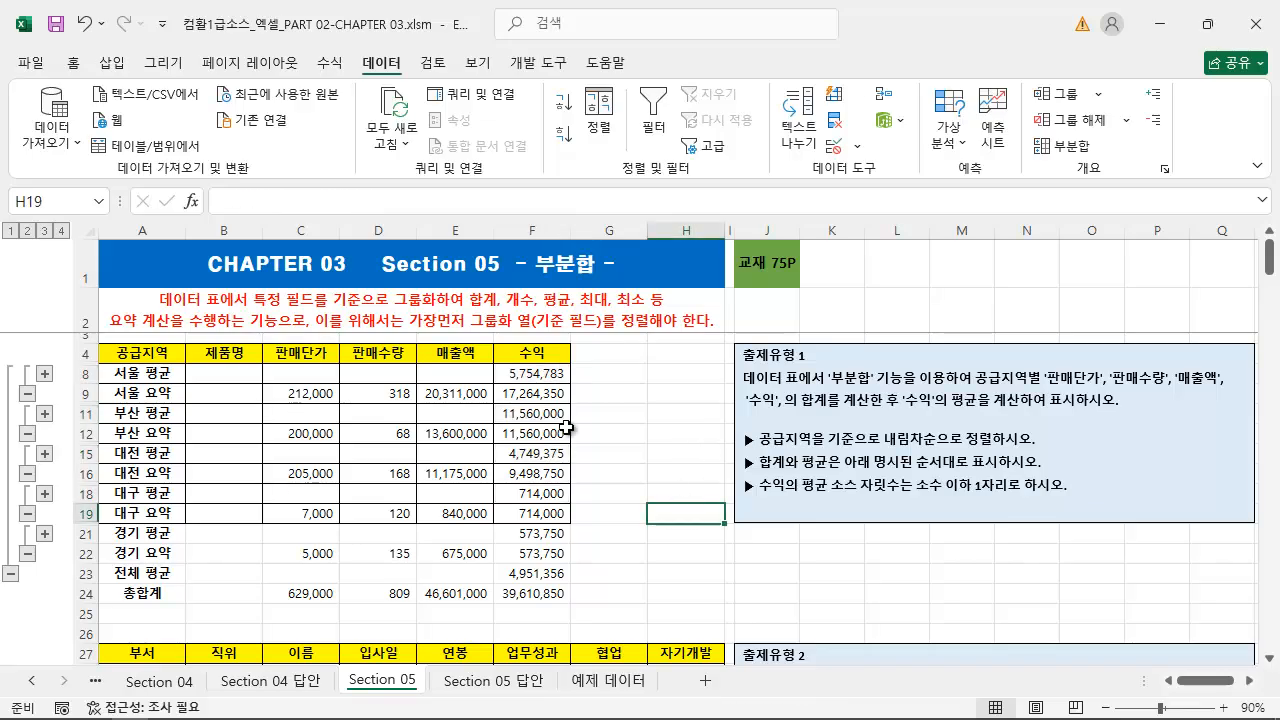
left_click(531, 372)
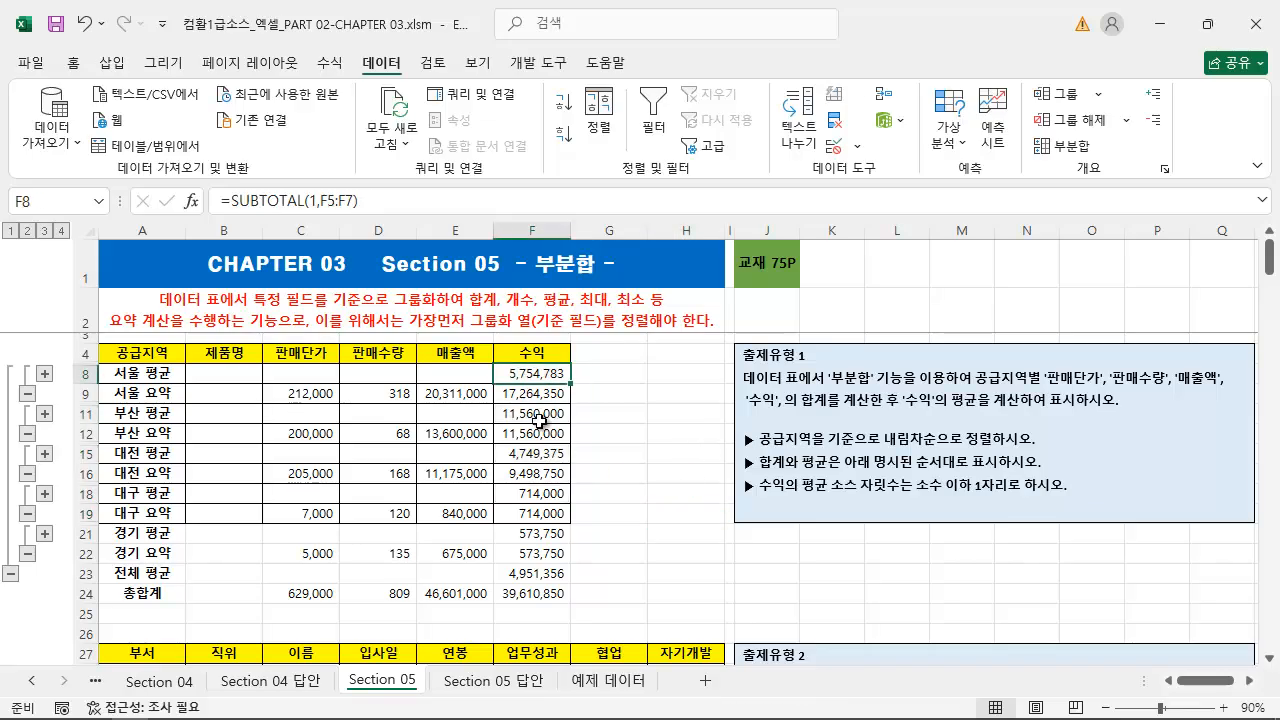
left_click(539, 418, "ctrl")
left_click(536, 455, "ctrl")
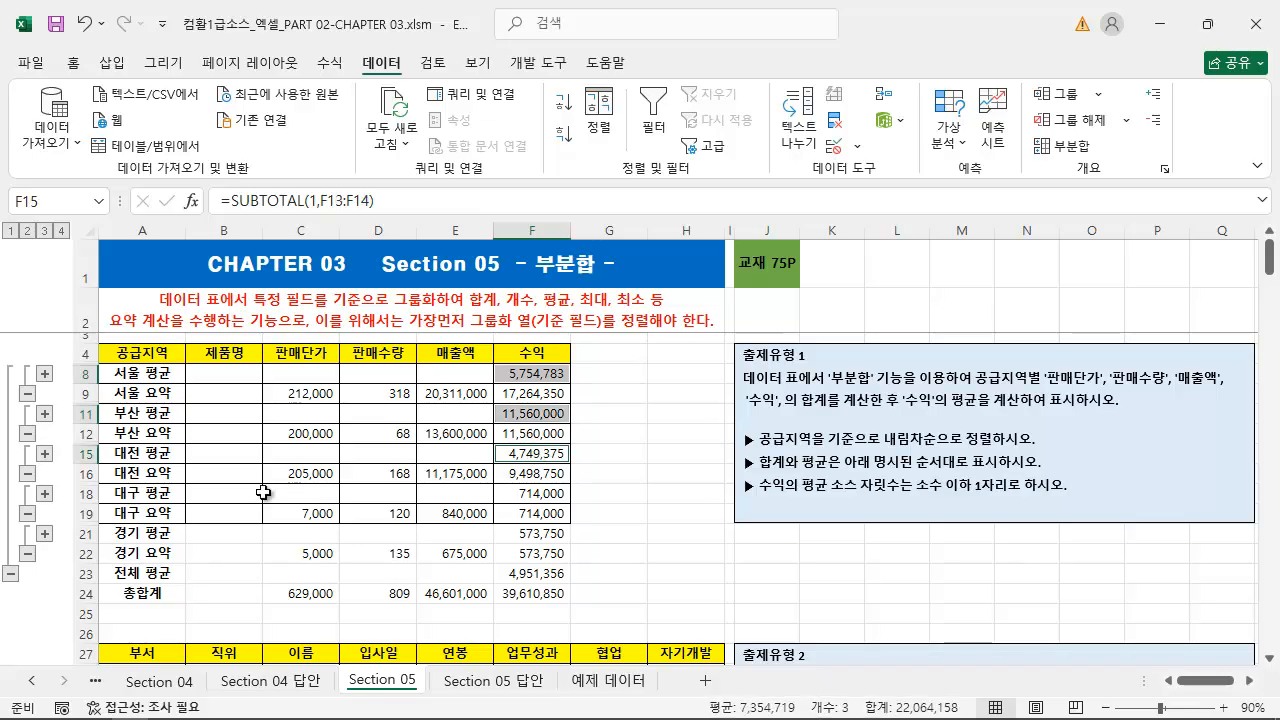
left_click(531, 494, "ctrl")
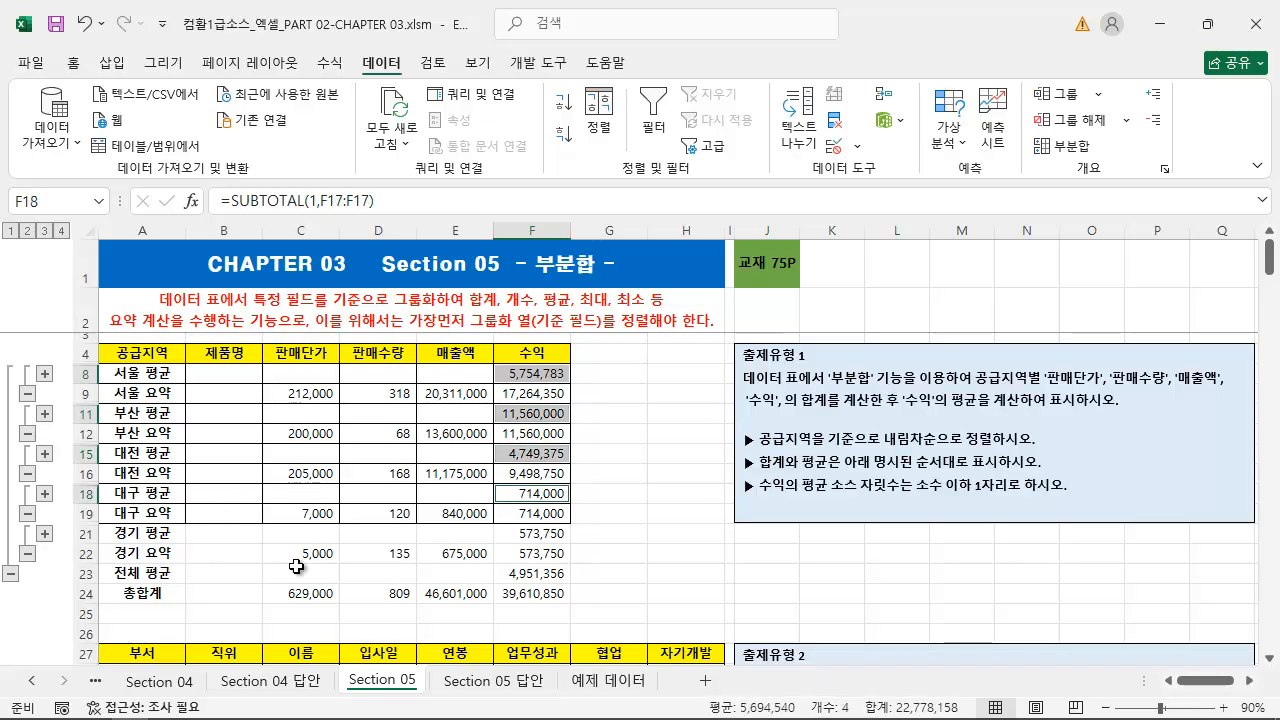
left_click(549, 537, "ctrl")
left_click(546, 573, "ctrl")
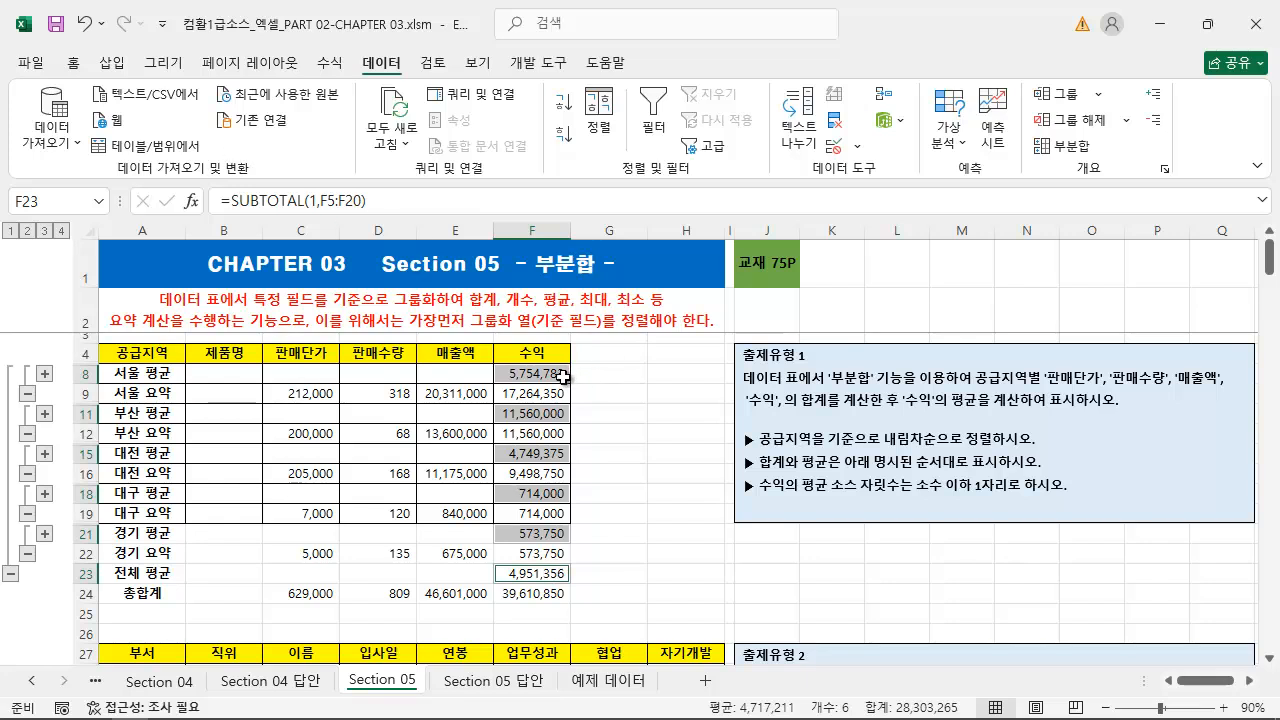
left_click(76, 66)
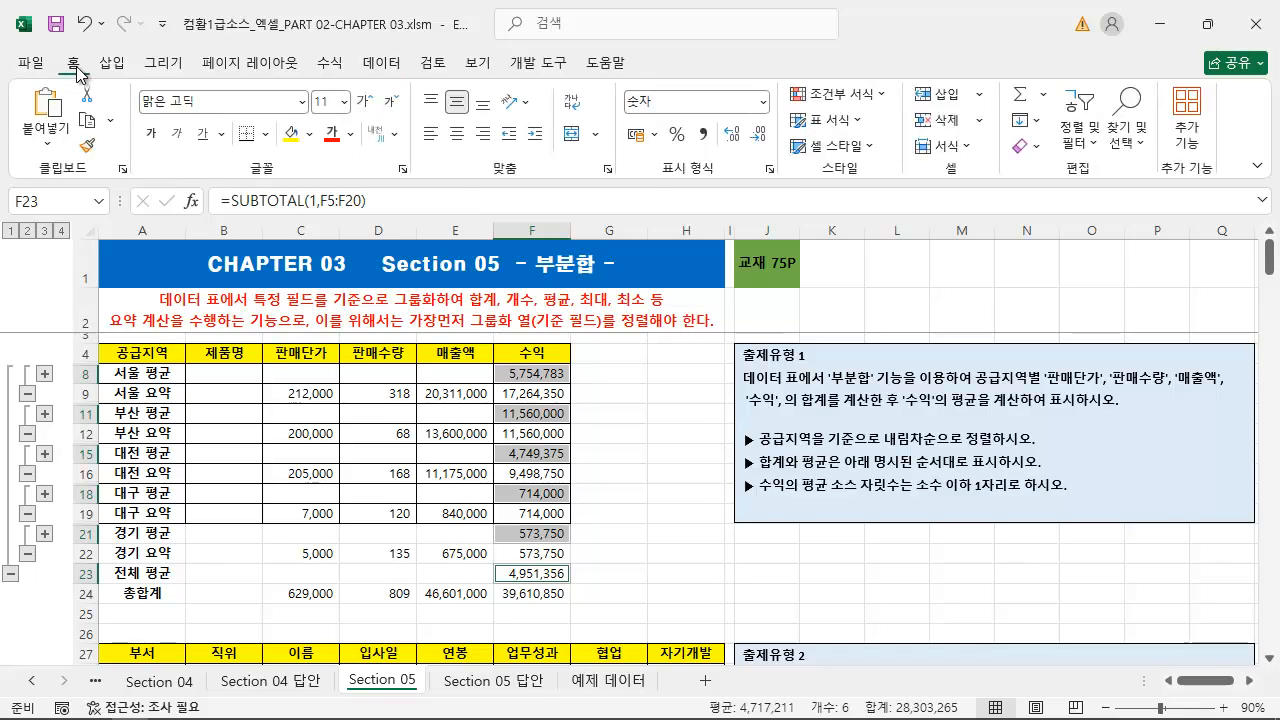
right_click(553, 376)
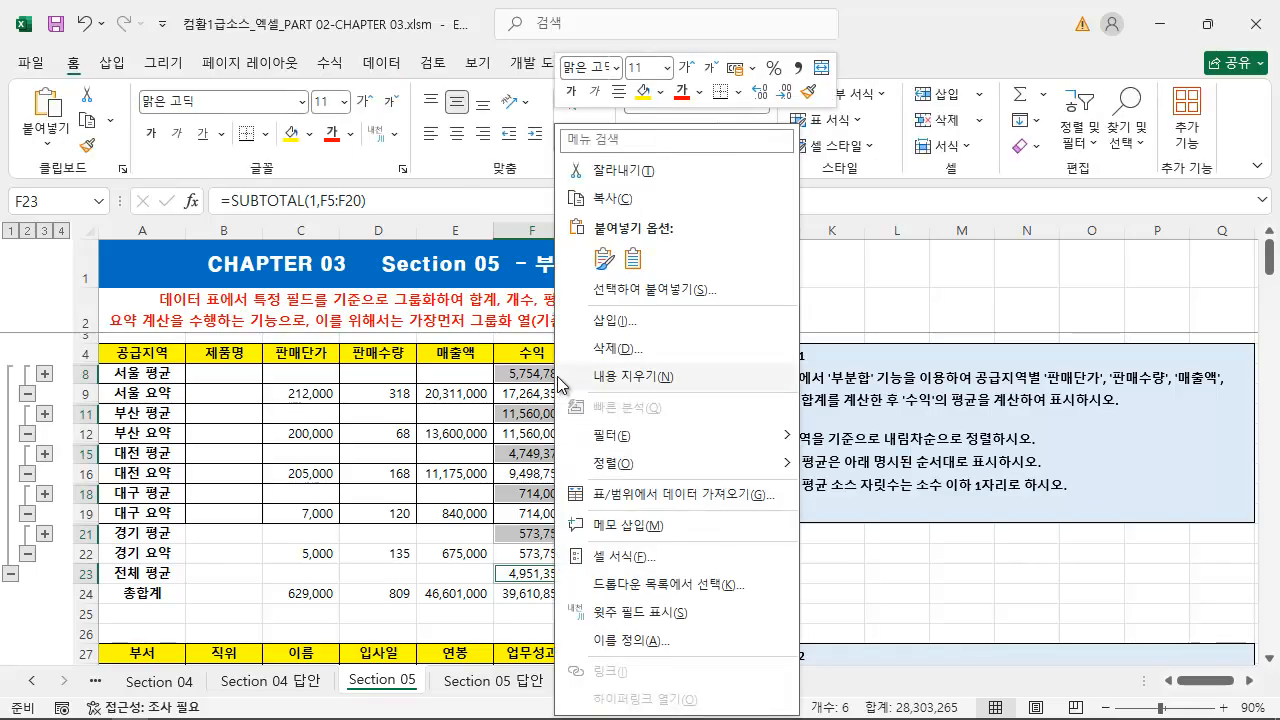
left_click(648, 556)
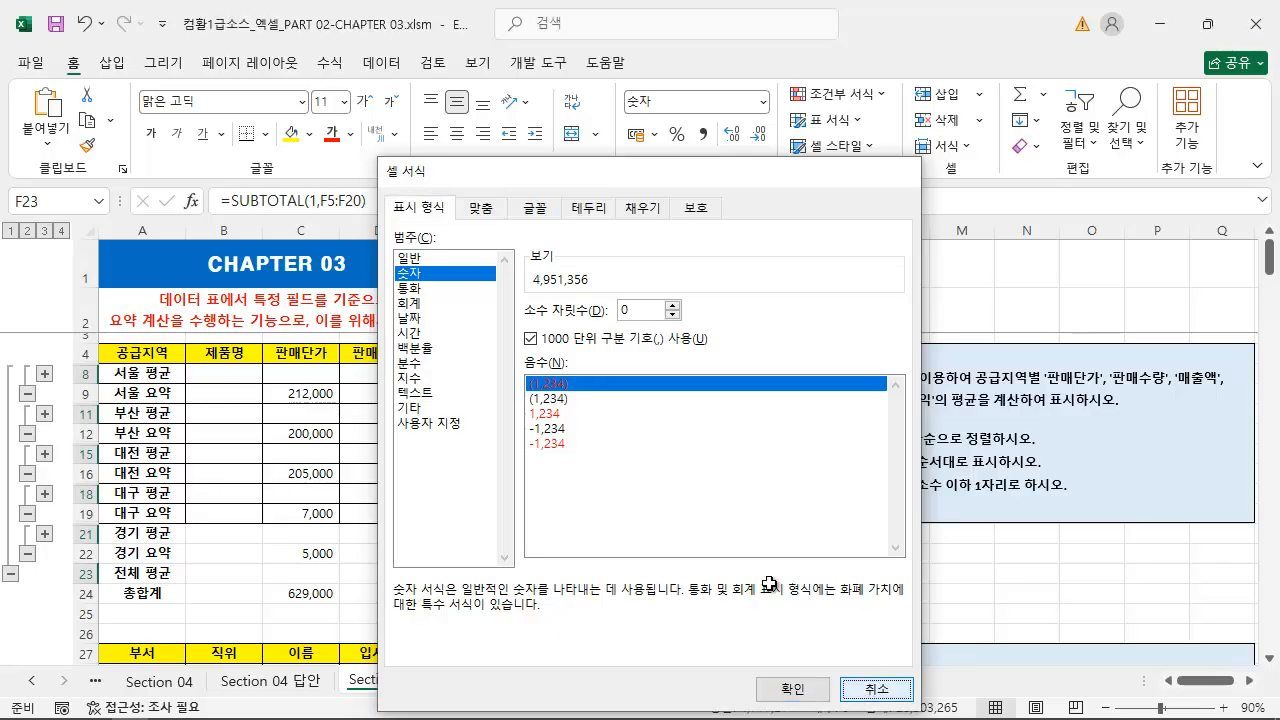
left_click(876, 689)
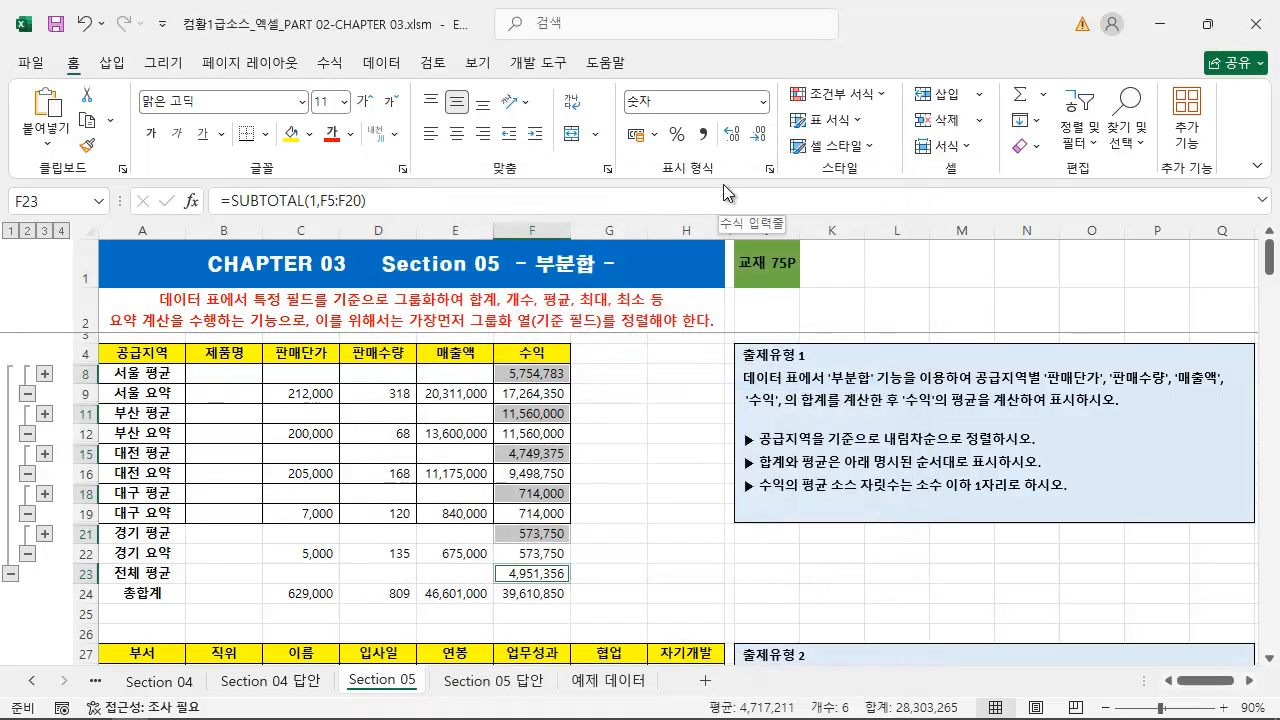
Display the selected 수익 averages with one decimal place
key("ctrl+2")
left_click_drag(730, 150, 601, 347)
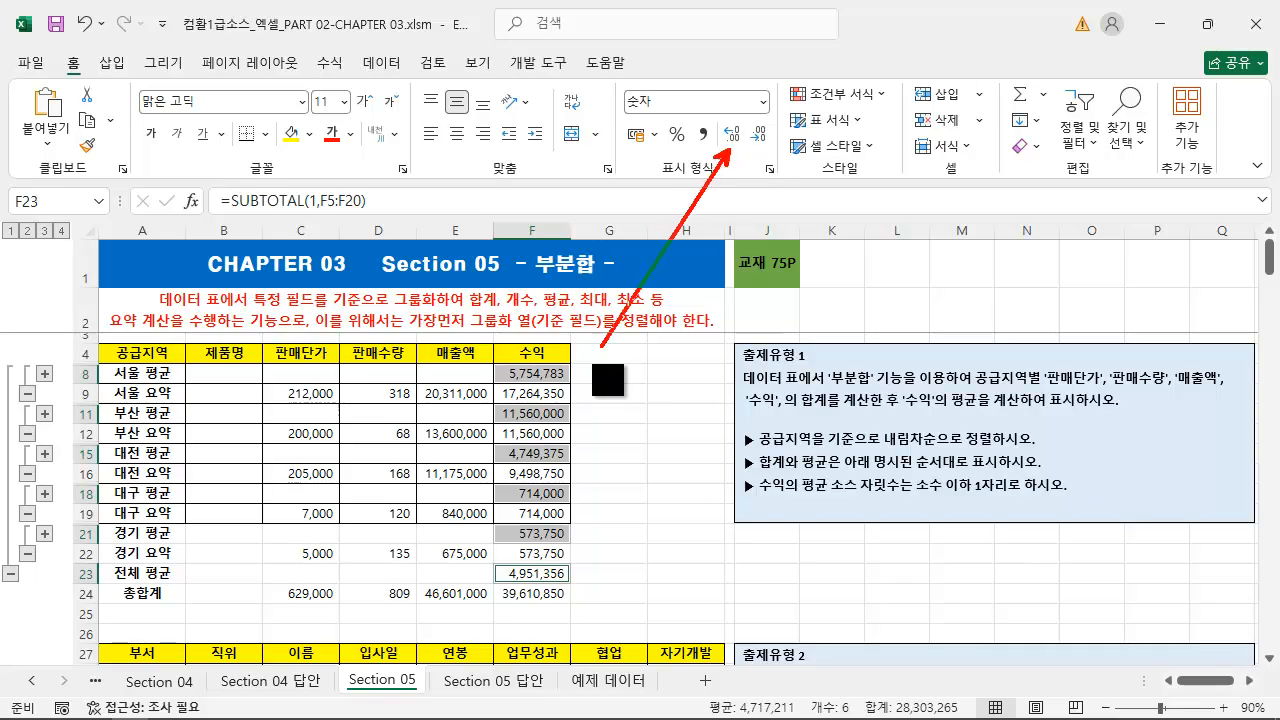
key("Escape")
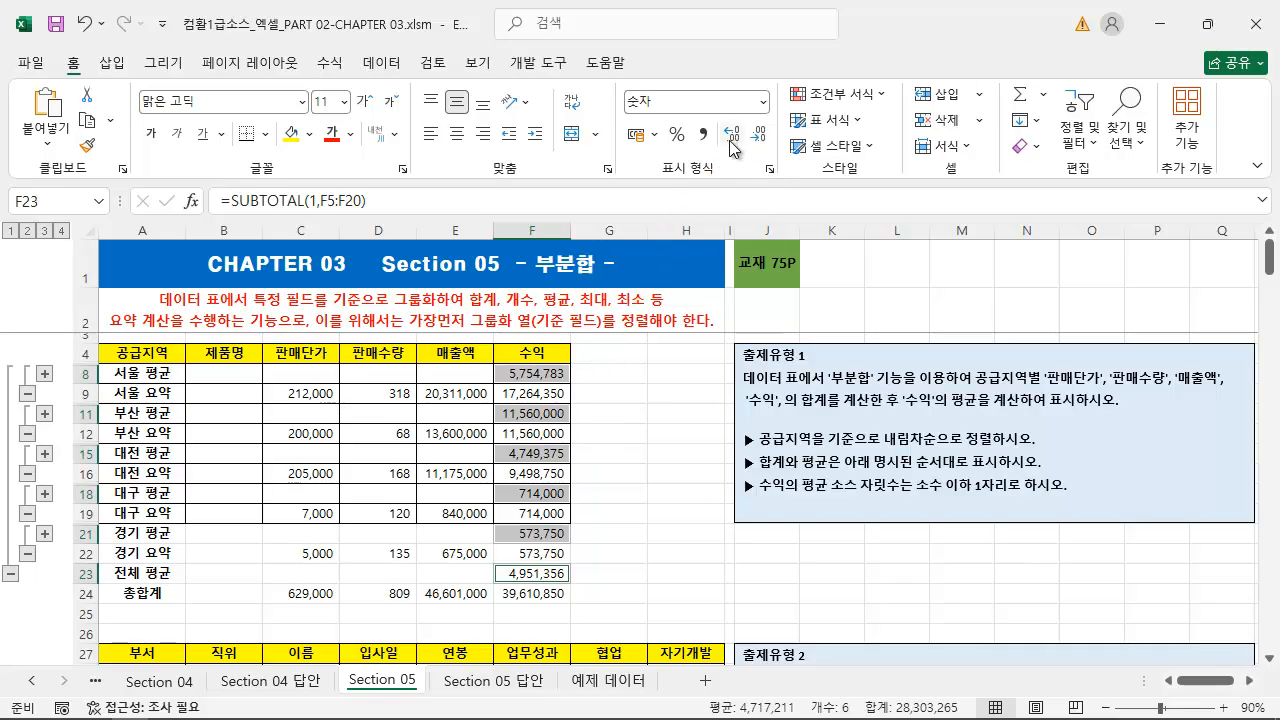
left_click(735, 140)
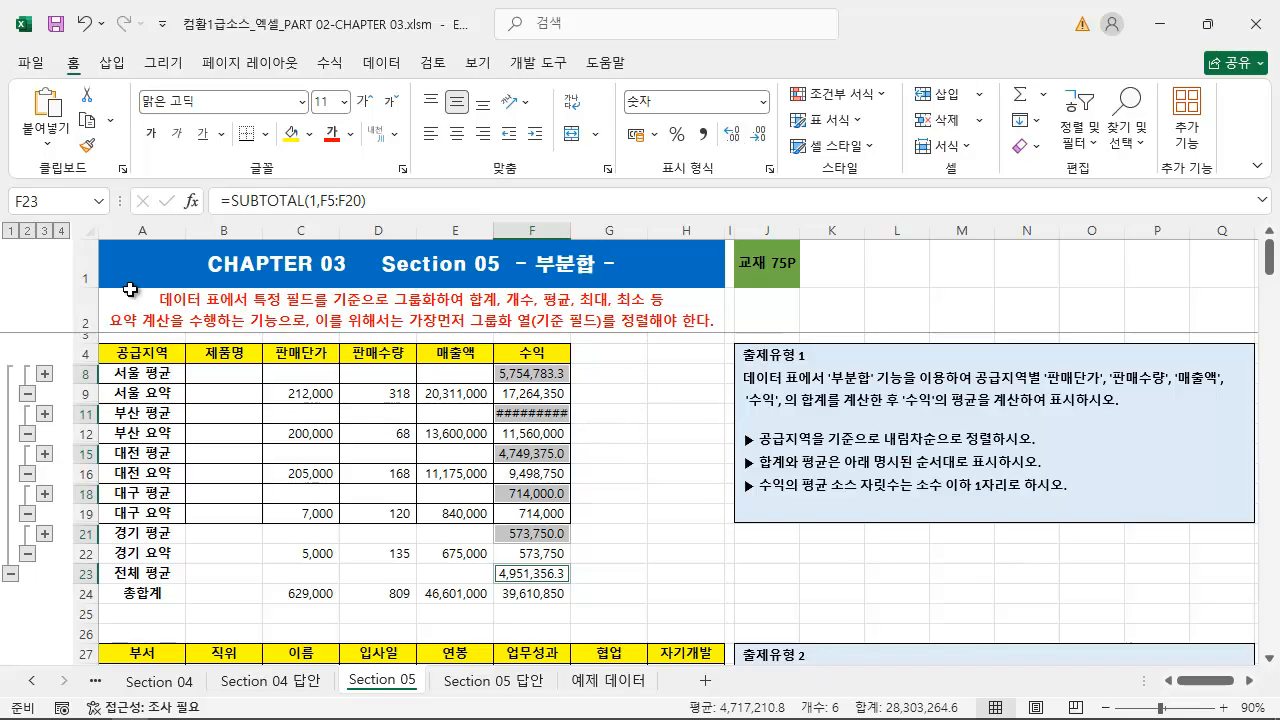
Expand the table to outline level 4 and widen the 수익 column slightly so the 부산 average fits
left_click(62, 231)
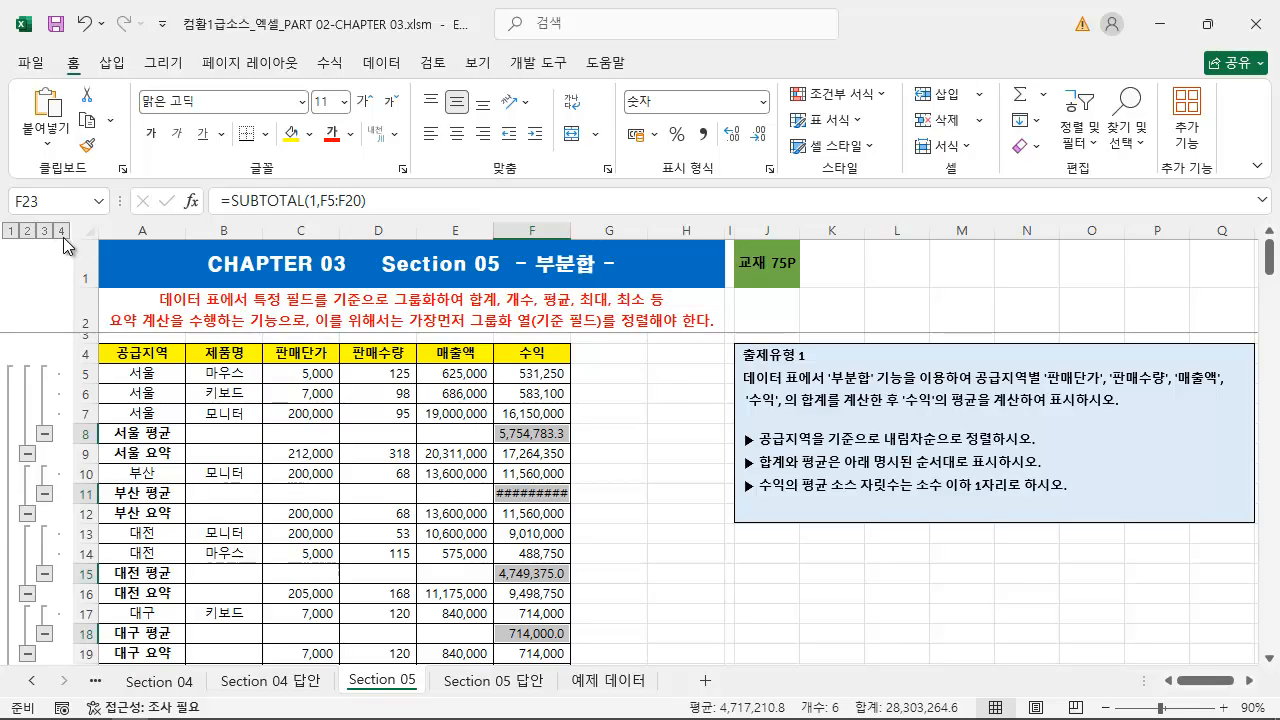
left_click(556, 495)
left_click_drag(572, 232, 580, 235)
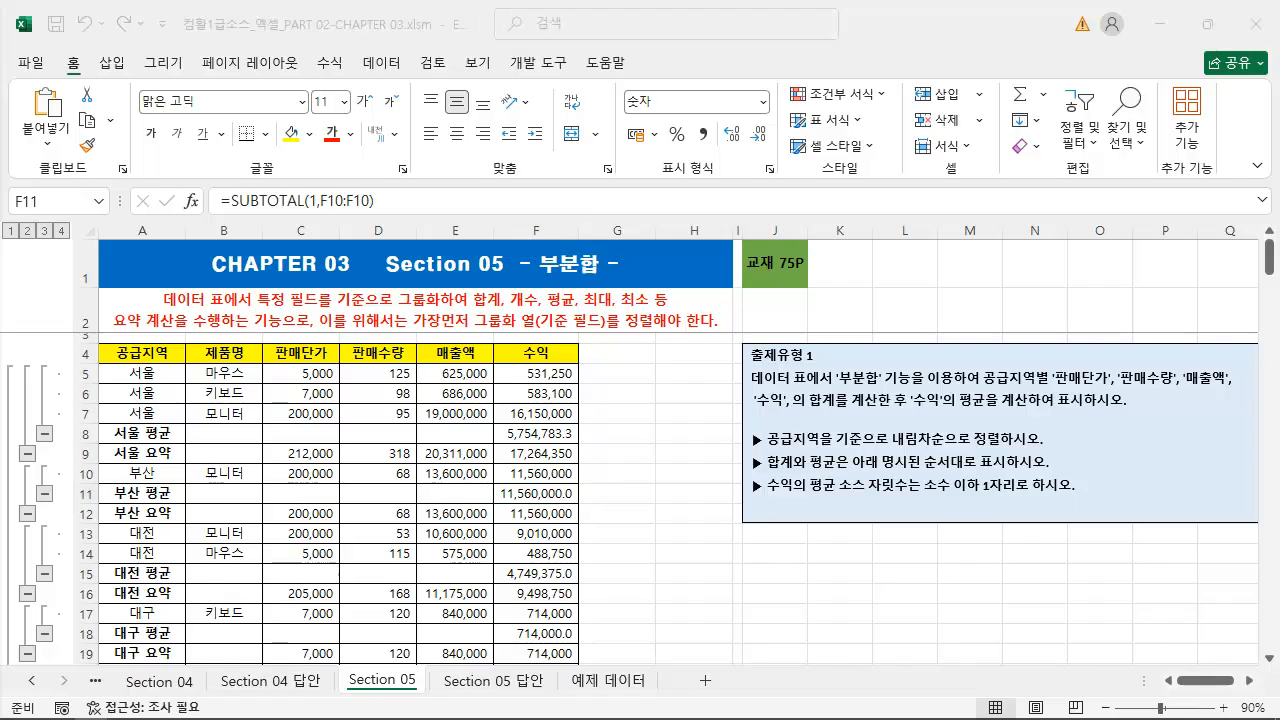
Copy the 공급지역, 제품명 and 판매단가 block A4:C7 to J14
left_click(672, 530)
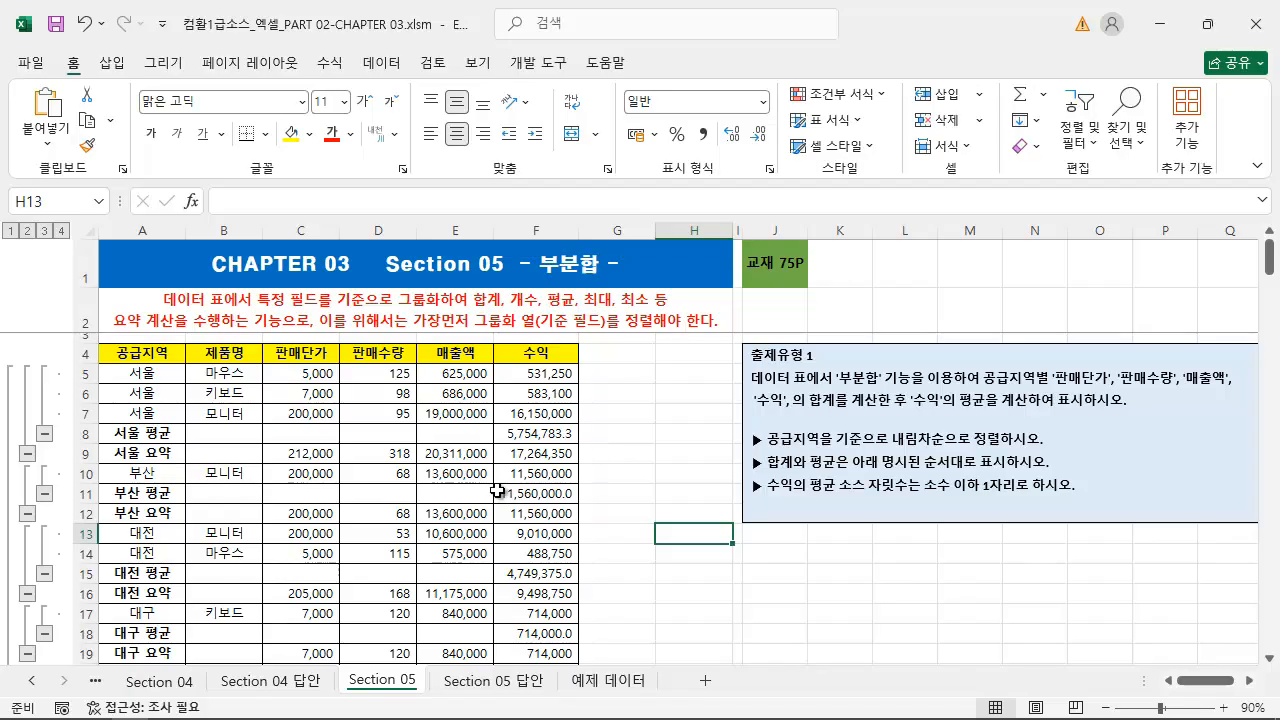
left_click_drag(208, 349, 282, 378)
left_click_drag(136, 352, 278, 418)
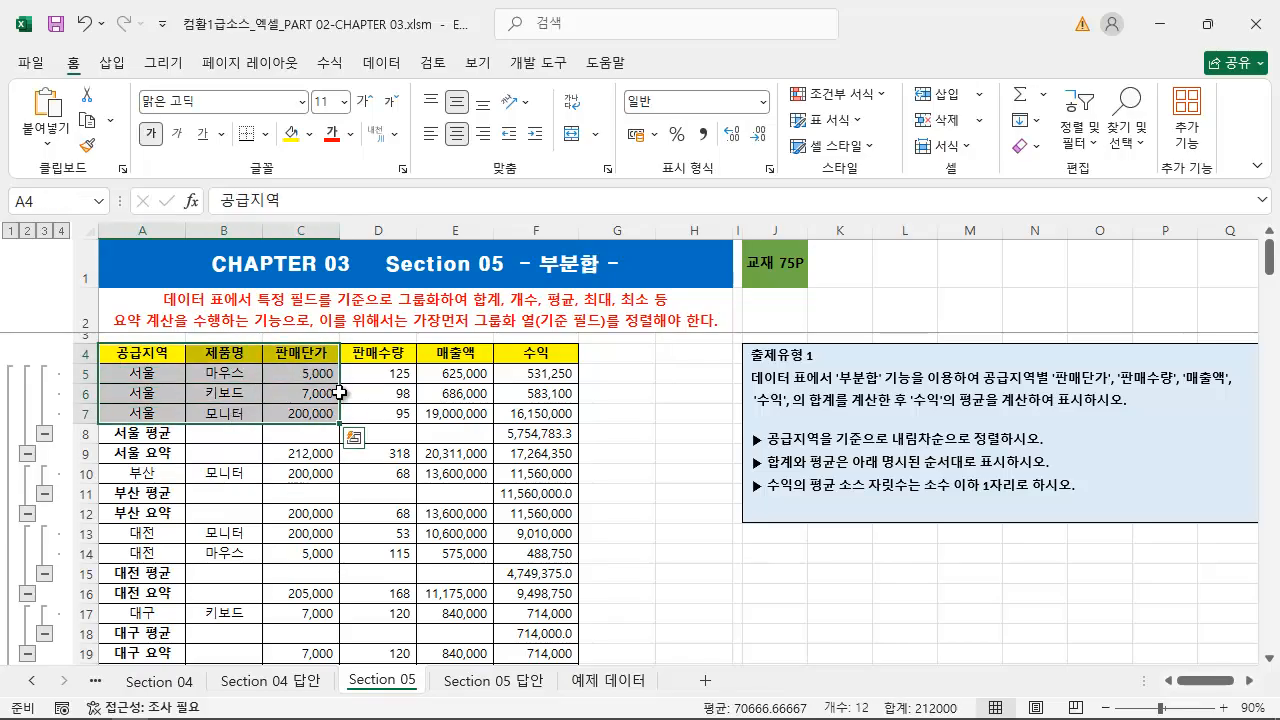
key("ctrl+c")
left_click(775, 561)
key("ctrl+v")
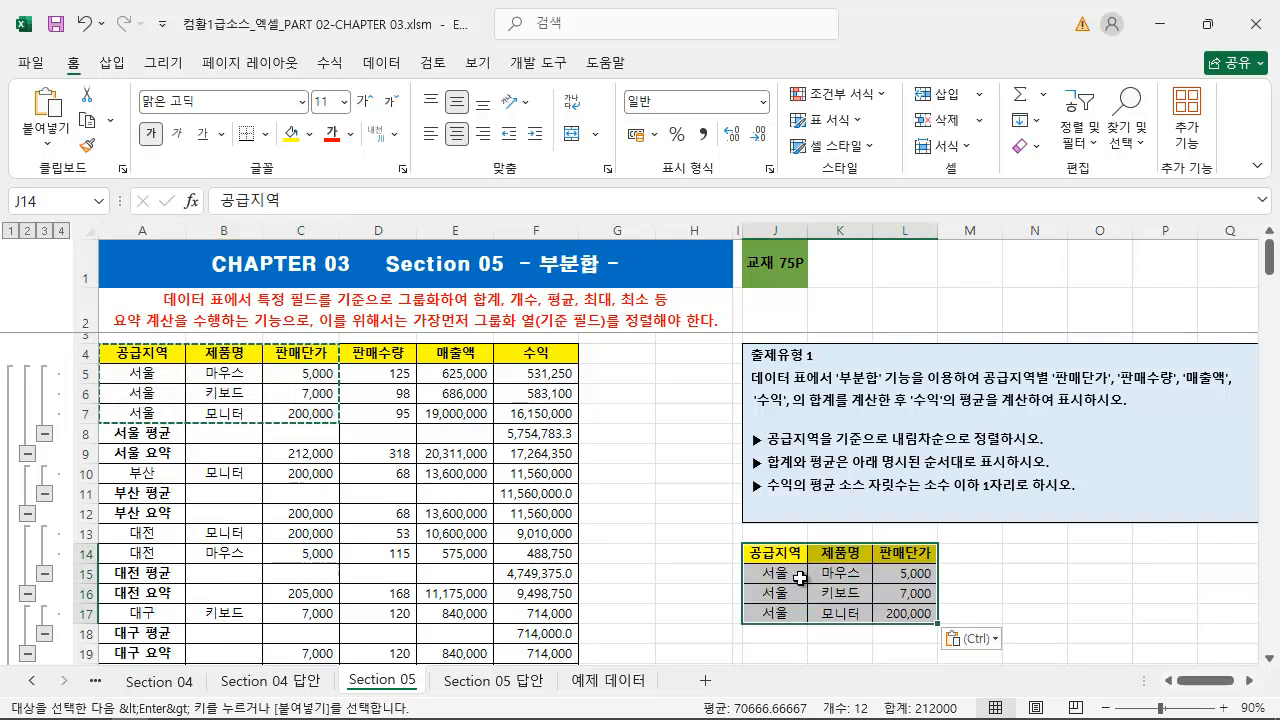
Copy the 판매수량, 매출액 and 수익 block D4:F7 to N14
left_click_drag(372, 351, 540, 413)
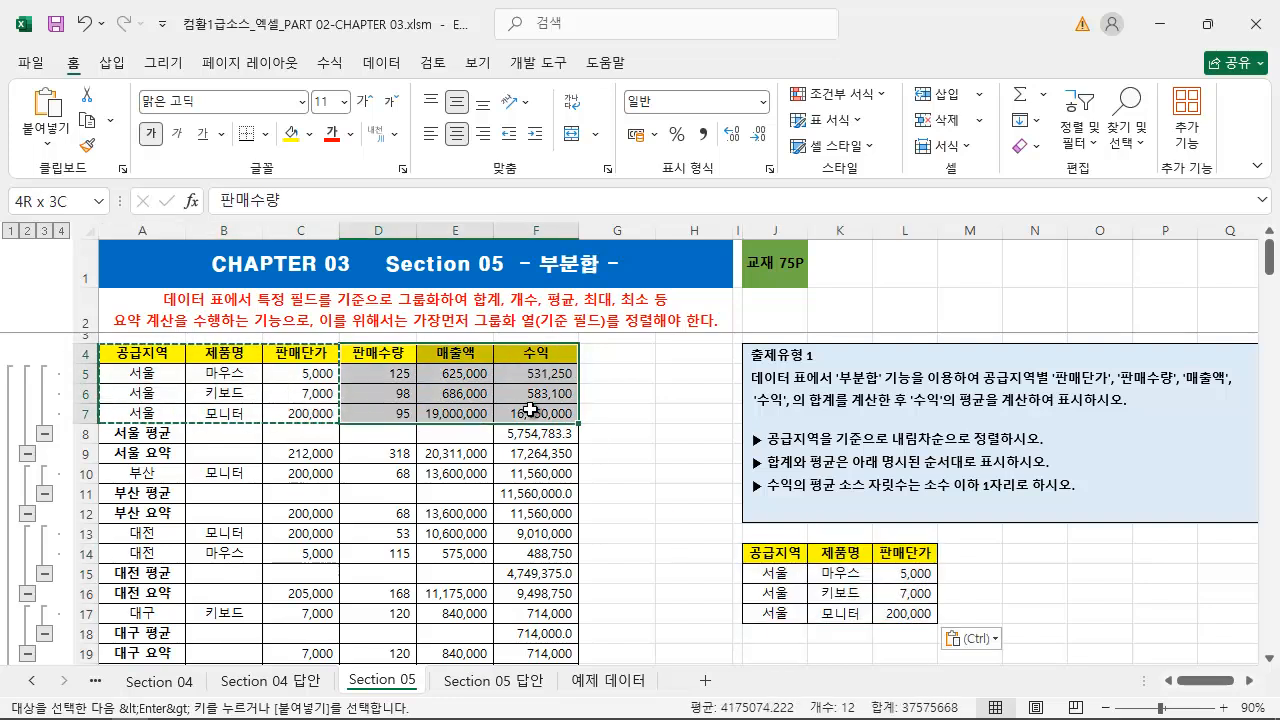
key("ctrl+c")
left_click(1045, 555)
key("ctrl+v")
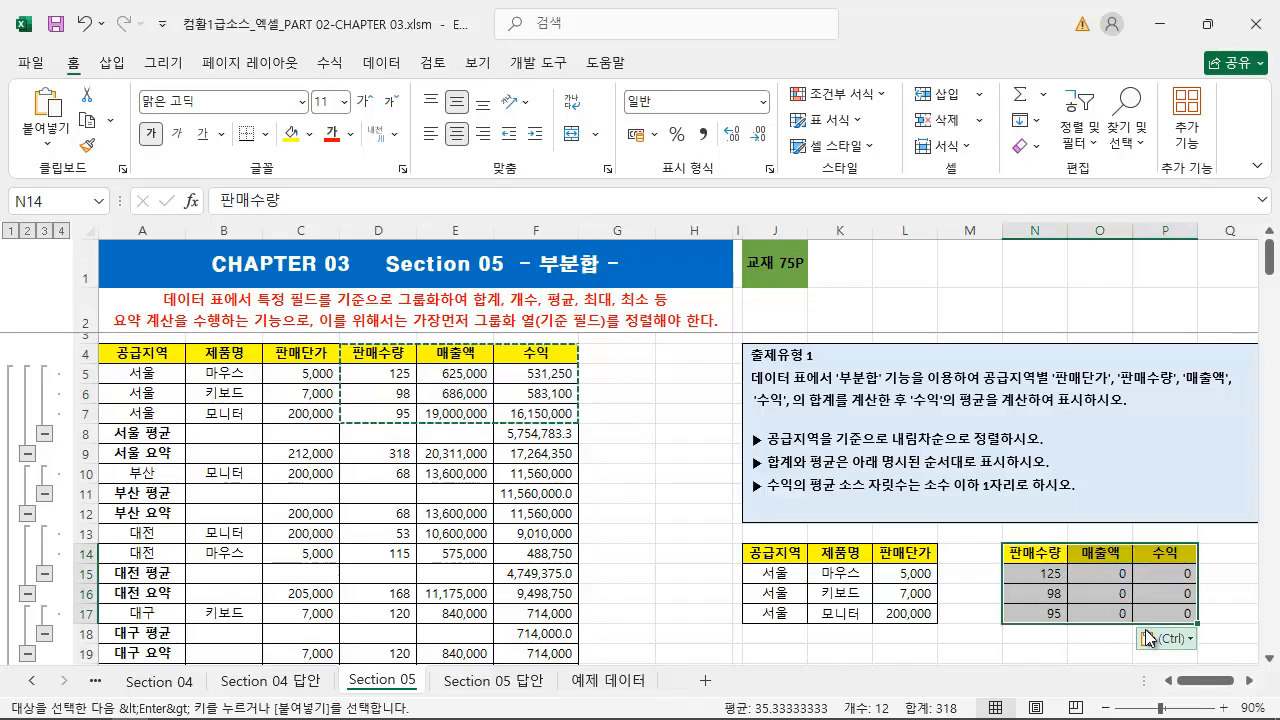
left_click(1047, 578)
Group the J14:L17 block by columns and try collapsing and expanding the group
left_click_drag(775, 558, 900, 618)
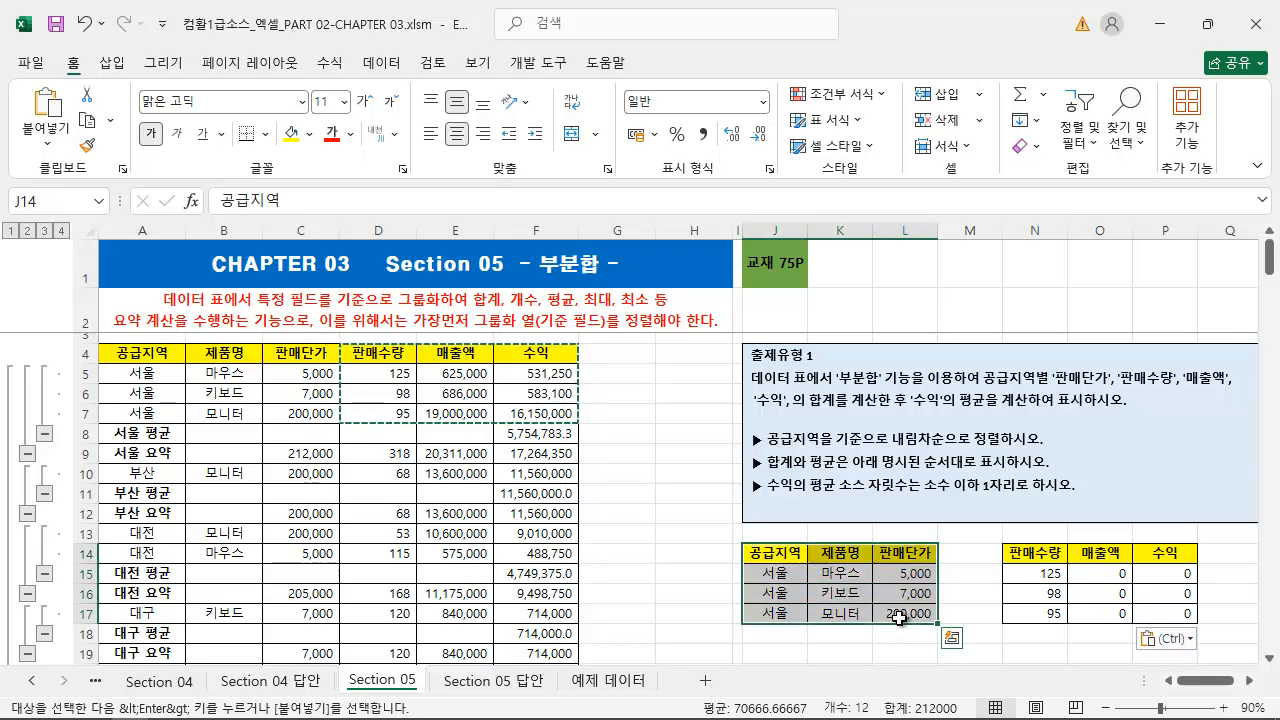
left_click(382, 62)
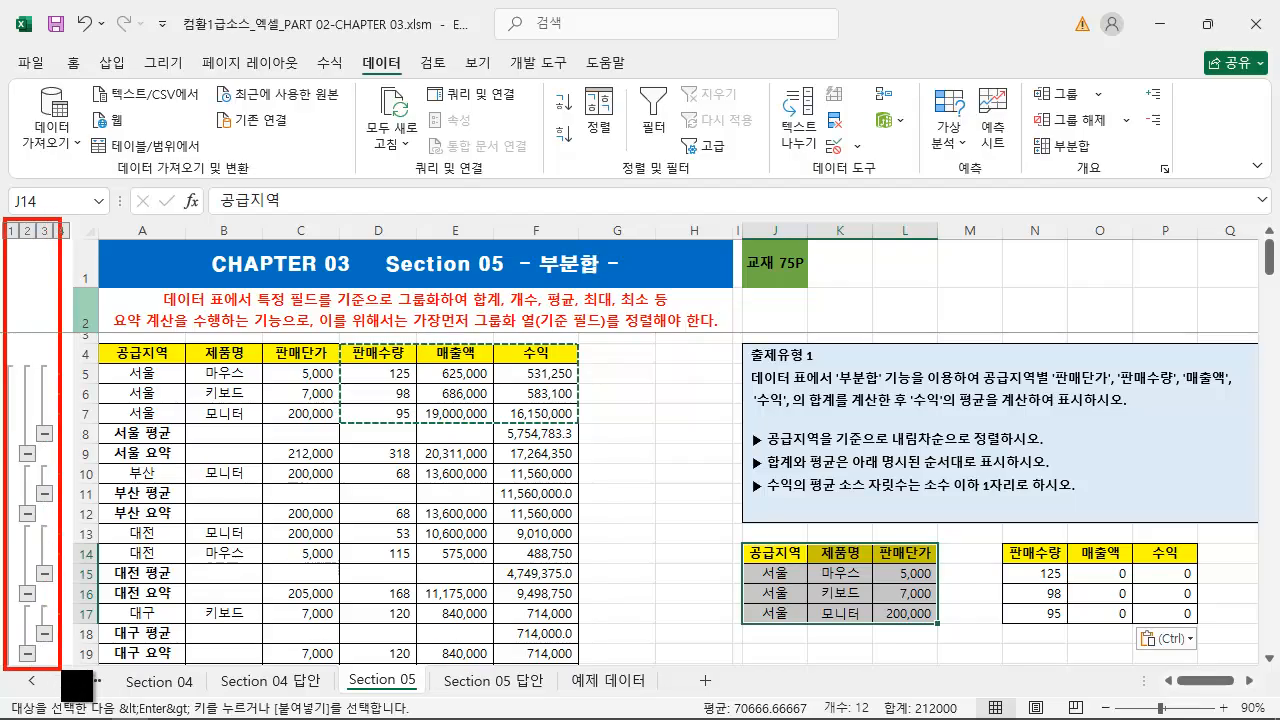
left_click(1097, 97)
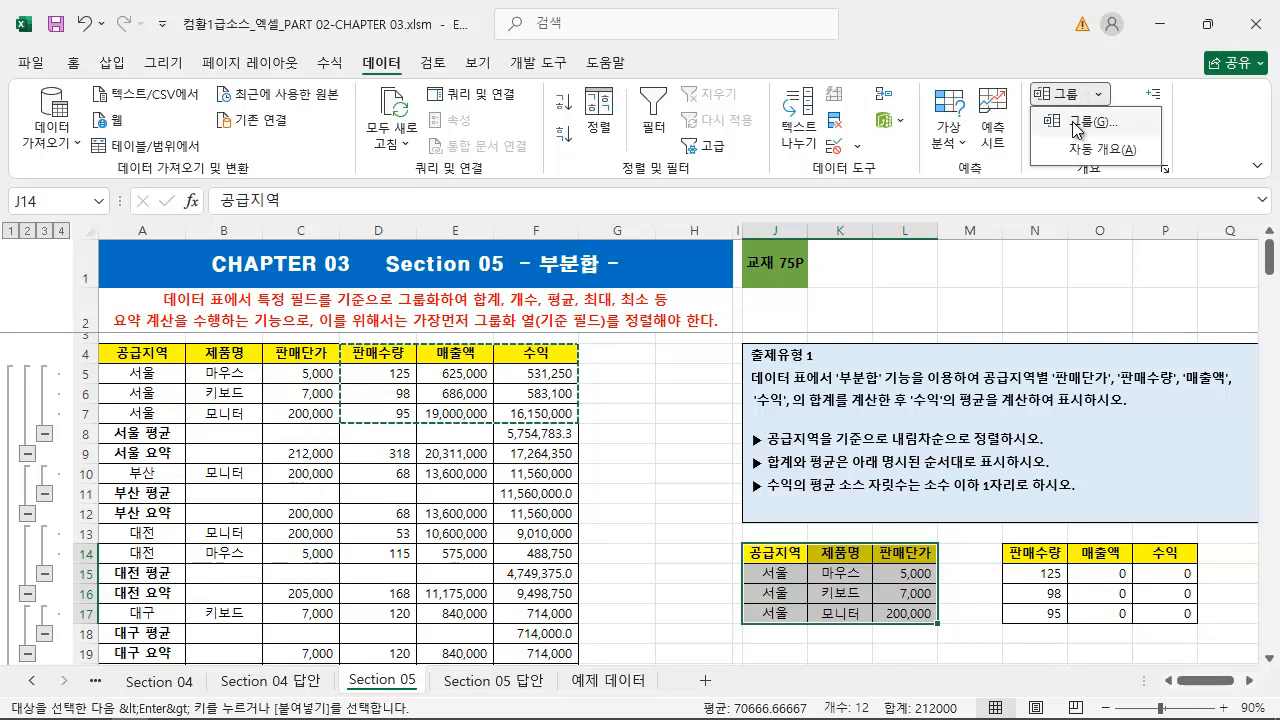
left_click(1078, 125)
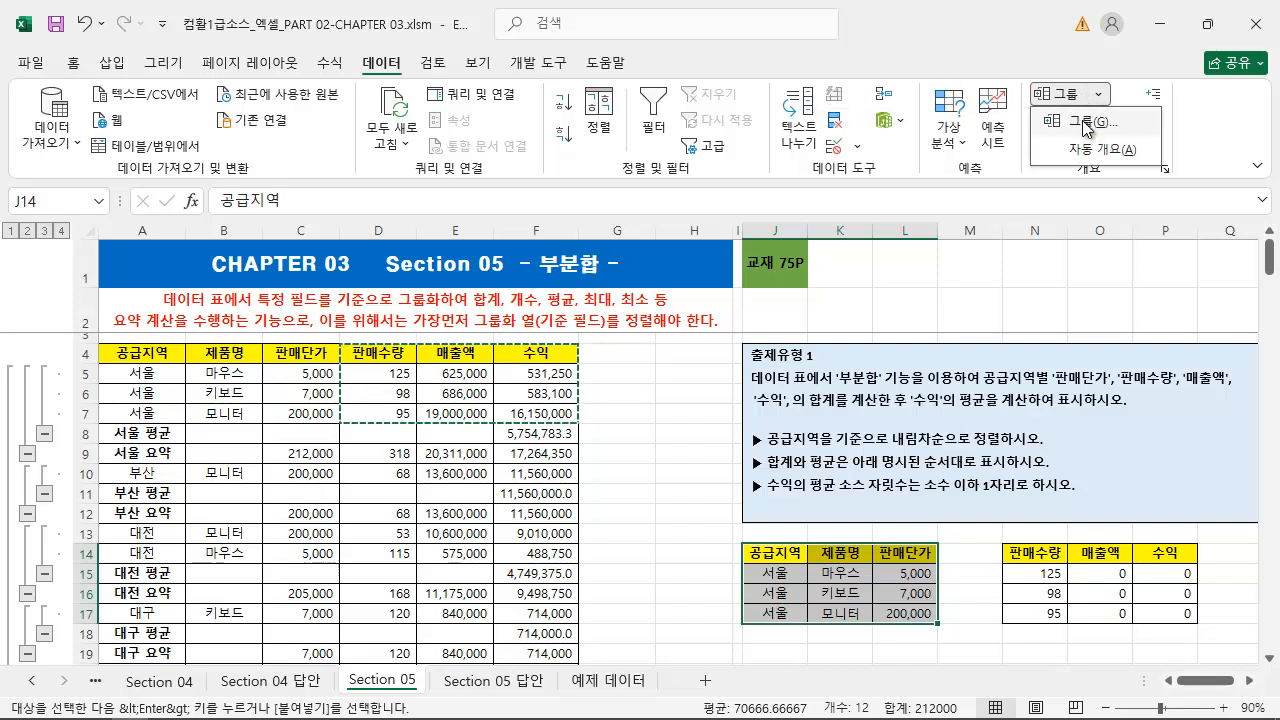
left_click_drag(479, 330, 582, 449)
key("ctrl+2")
mouse_move(743, 210)
left_mouse_down()
mouse_move(769, 419)
mouse_move(948, 672)
left_mouse_up()
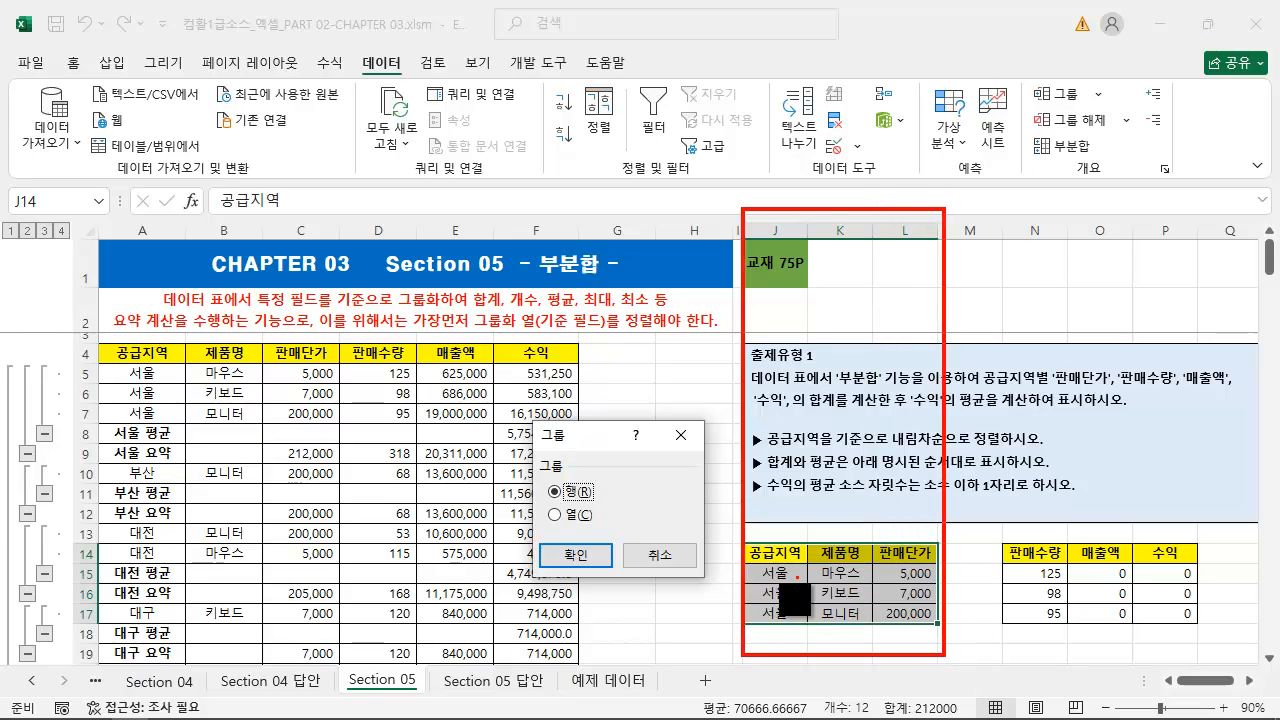
left_click_drag(748, 593, 668, 640)
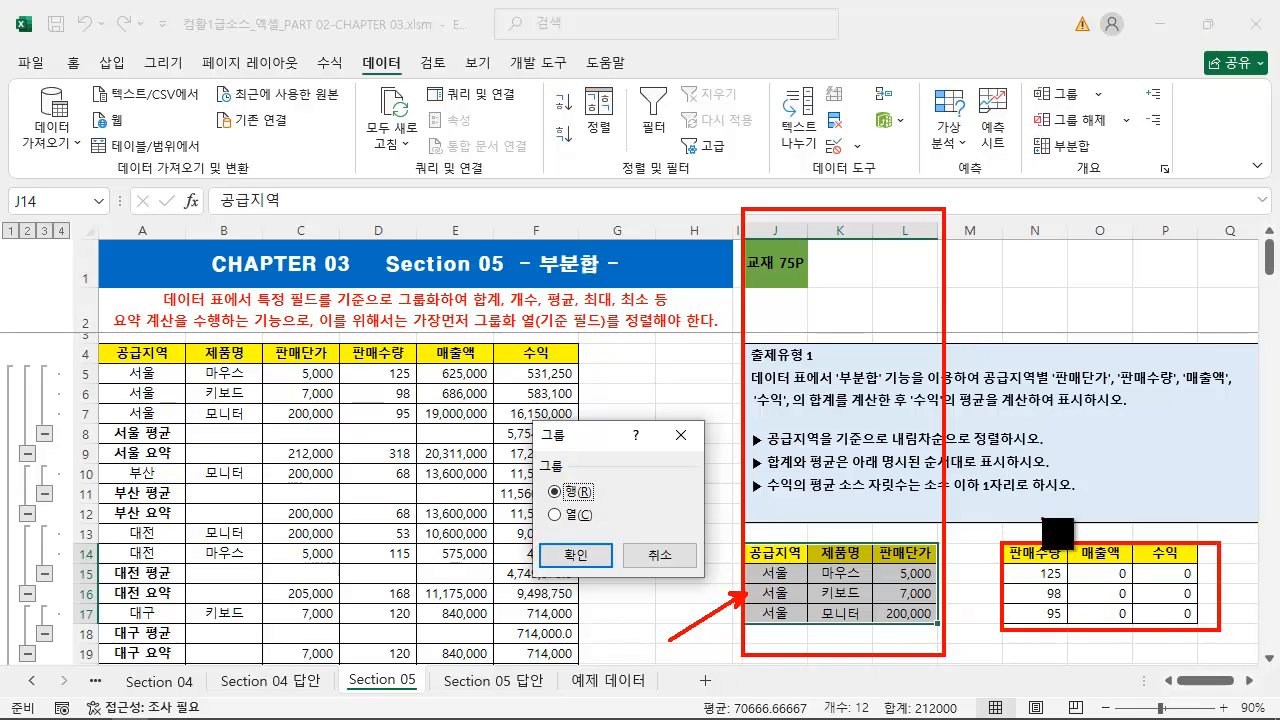
left_click(578, 516)
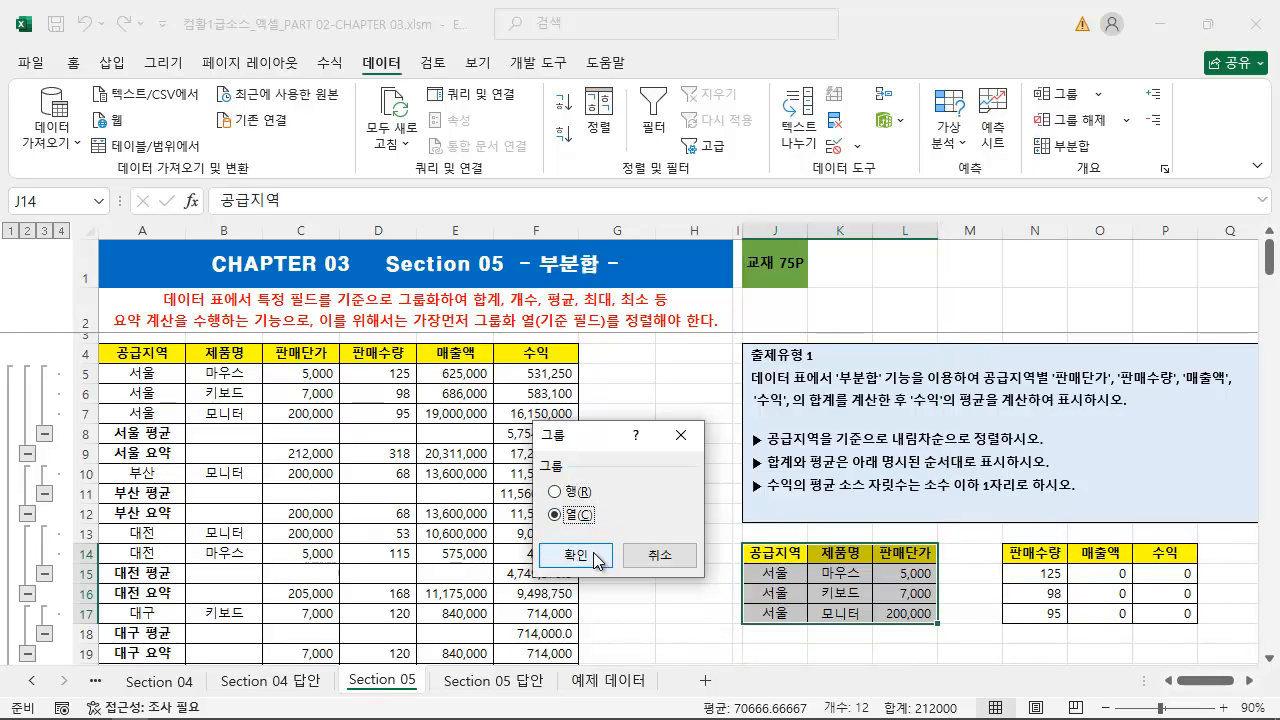
left_click(598, 556)
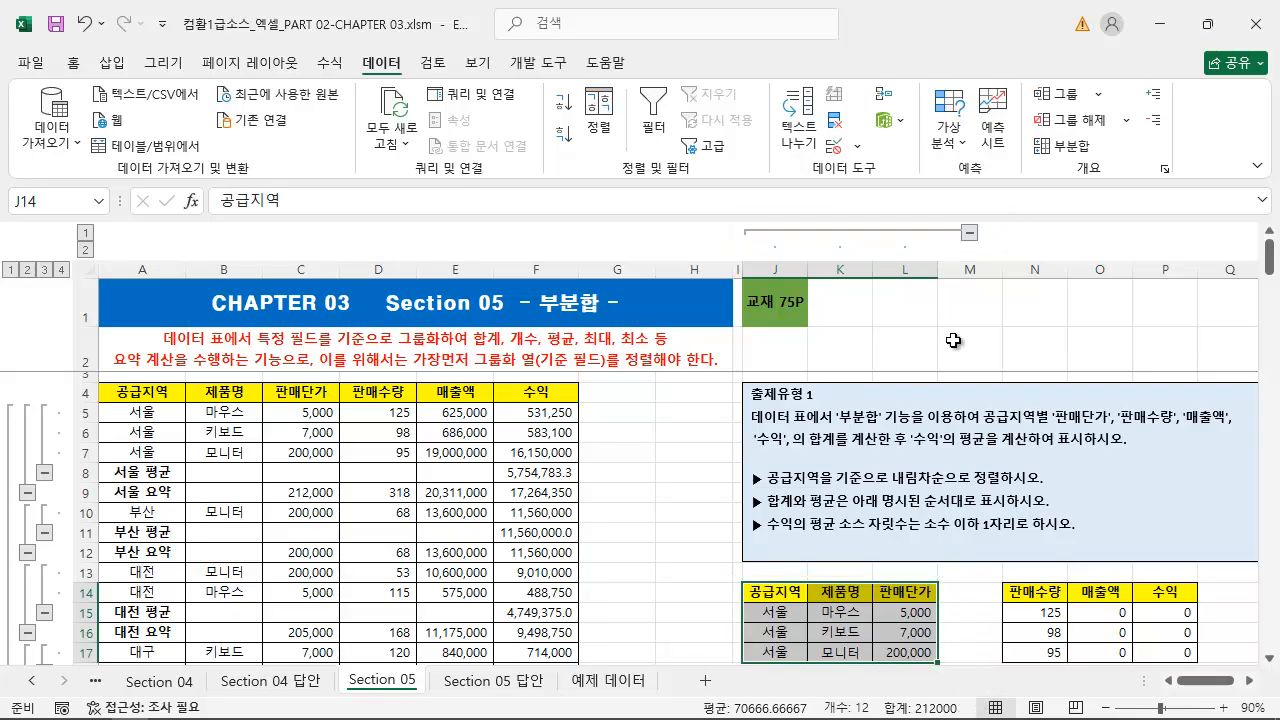
left_click(969, 233)
left_click(774, 233)
Group the 판매수량, 매출액 and 수익 block N14:P17 by columns
left_click_drag(1027, 592, 1152, 650)
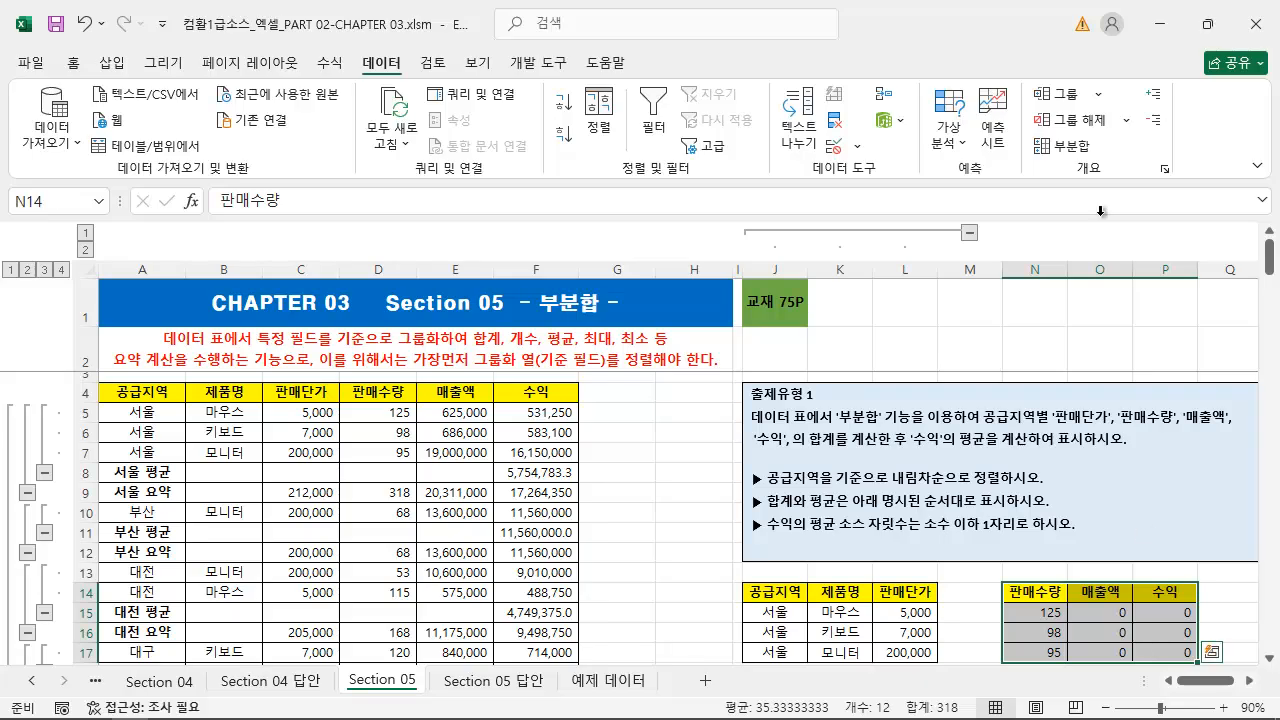
left_click(1097, 94)
left_click(1080, 121)
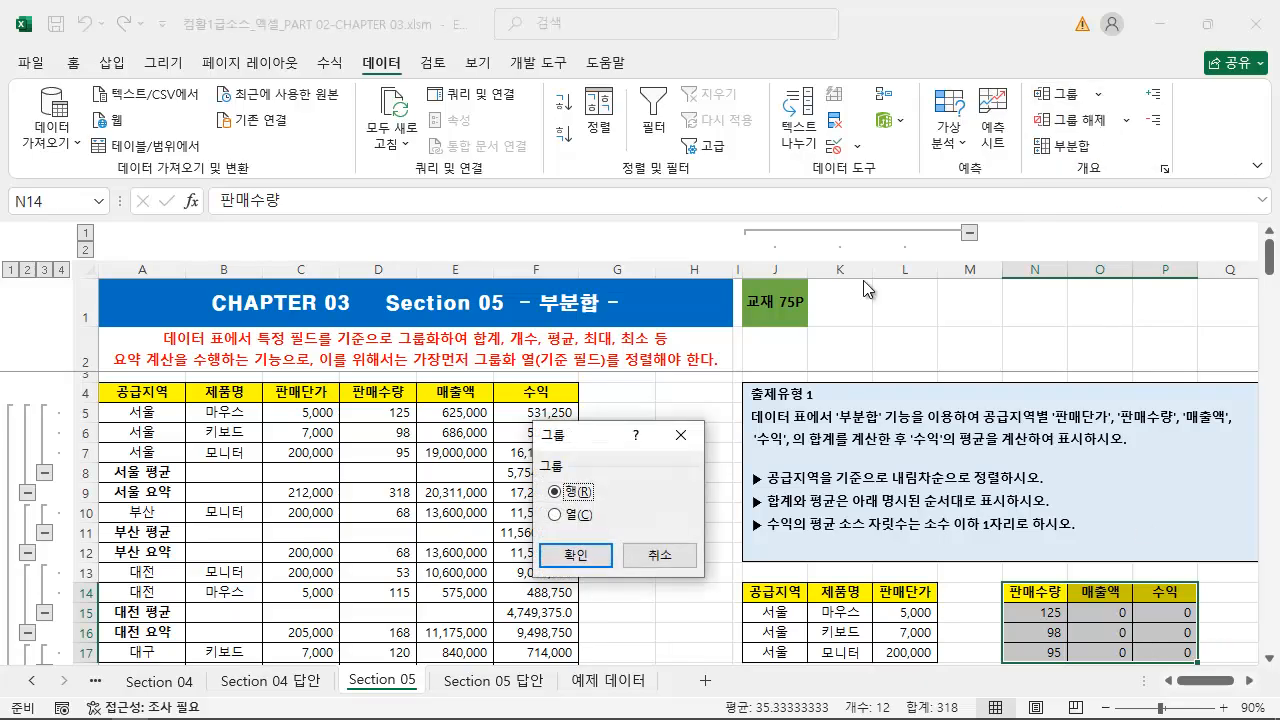
left_click(578, 518)
left_click(576, 555)
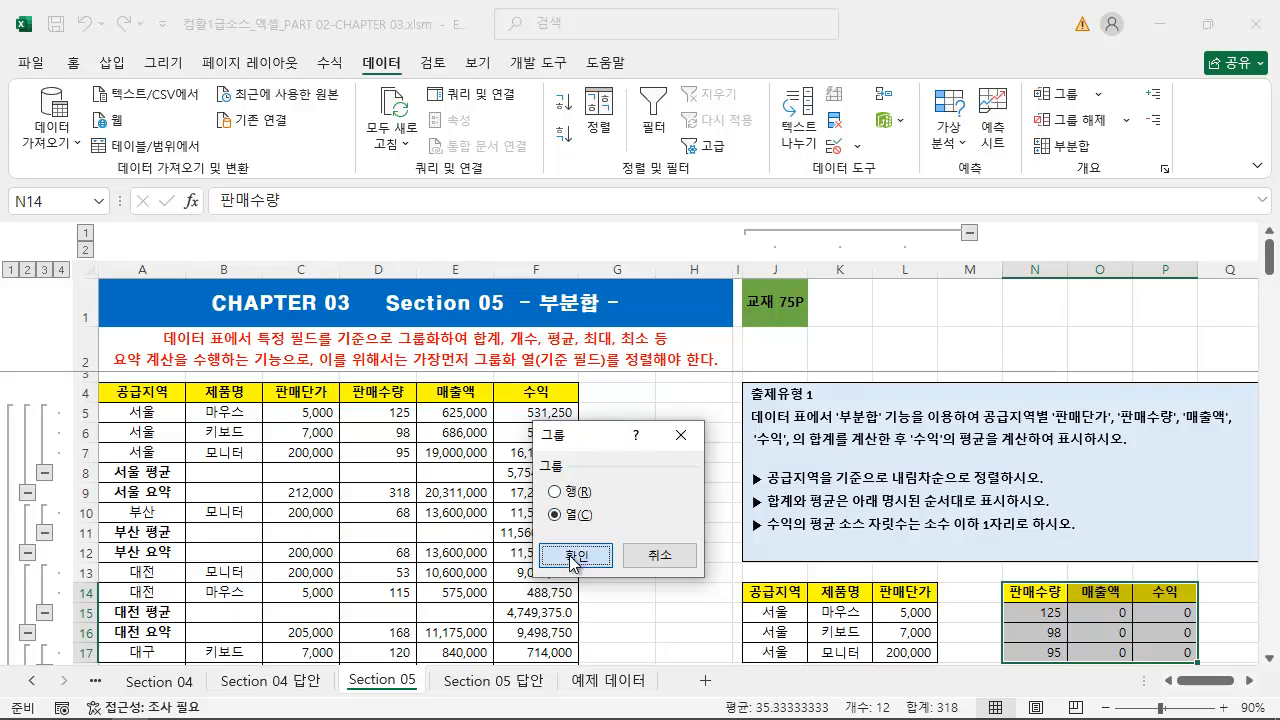
Collapse and re-expand both column groups, J:L and N:P
left_click(1229, 233)
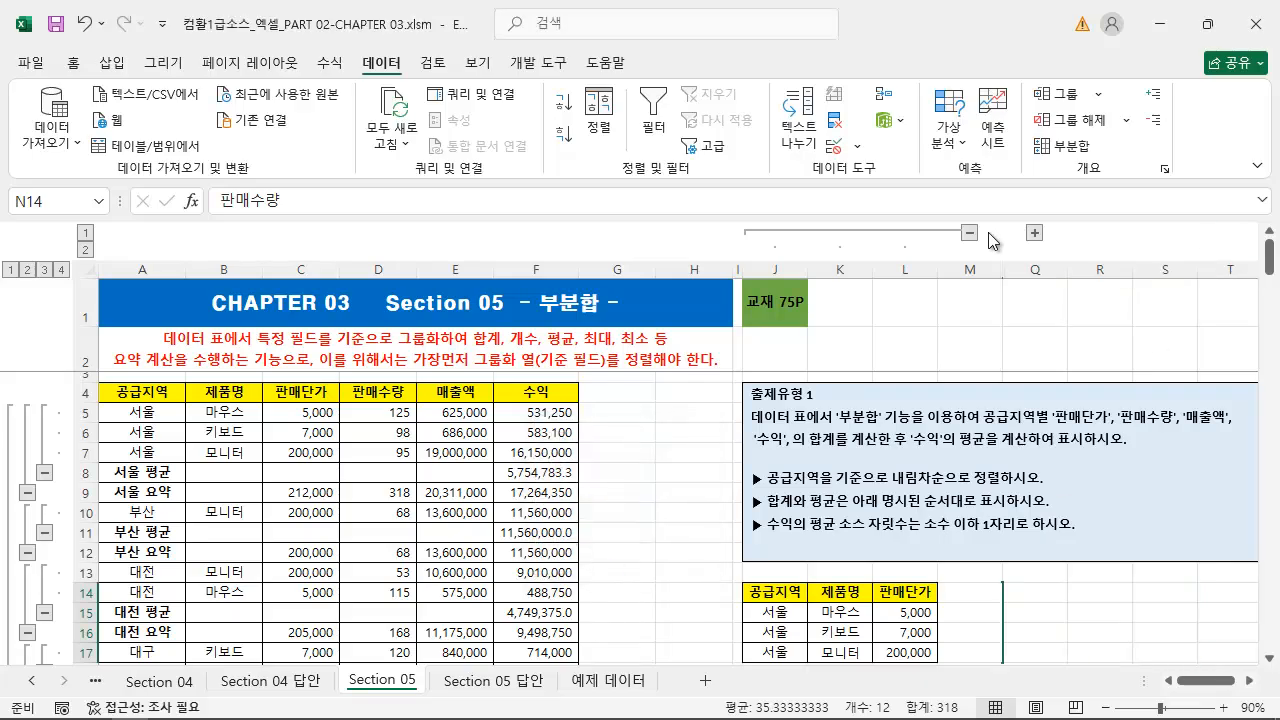
left_click(972, 234)
left_click(839, 234)
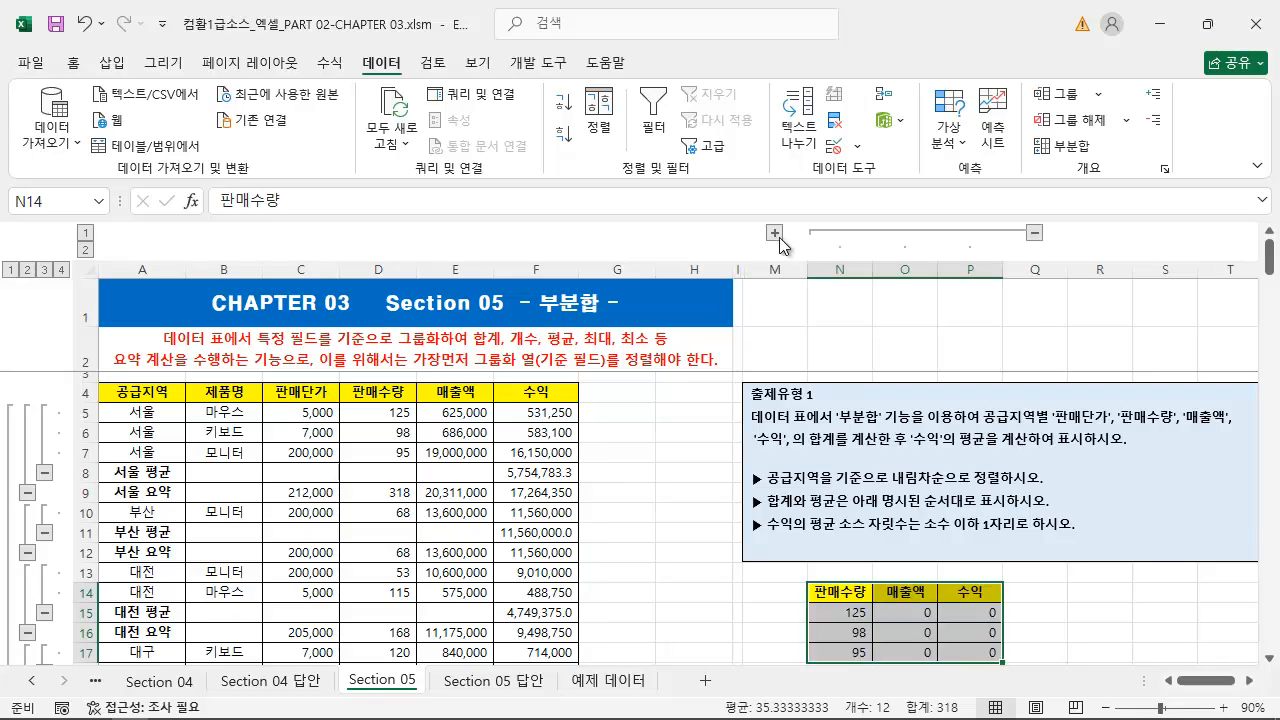
left_click(779, 235)
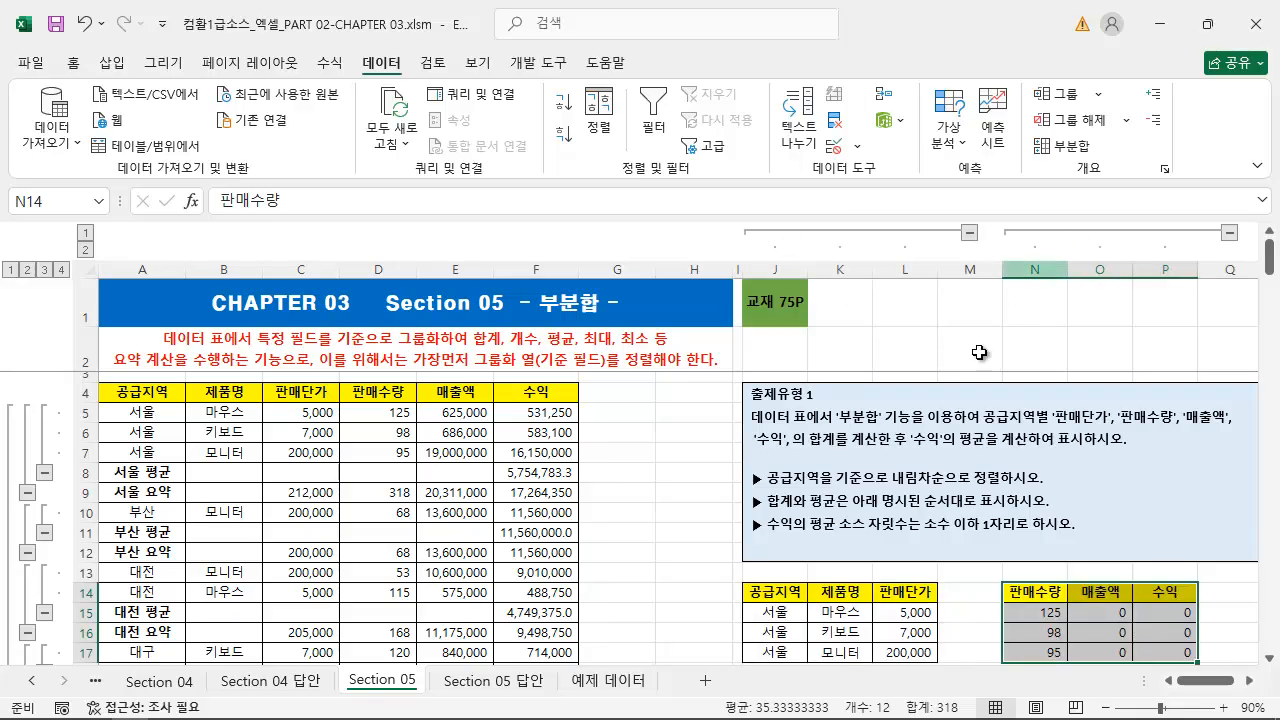
Ungroup the columns of the 판매수량, 매출액 and 수익 block N14:P17
left_click(1128, 120)
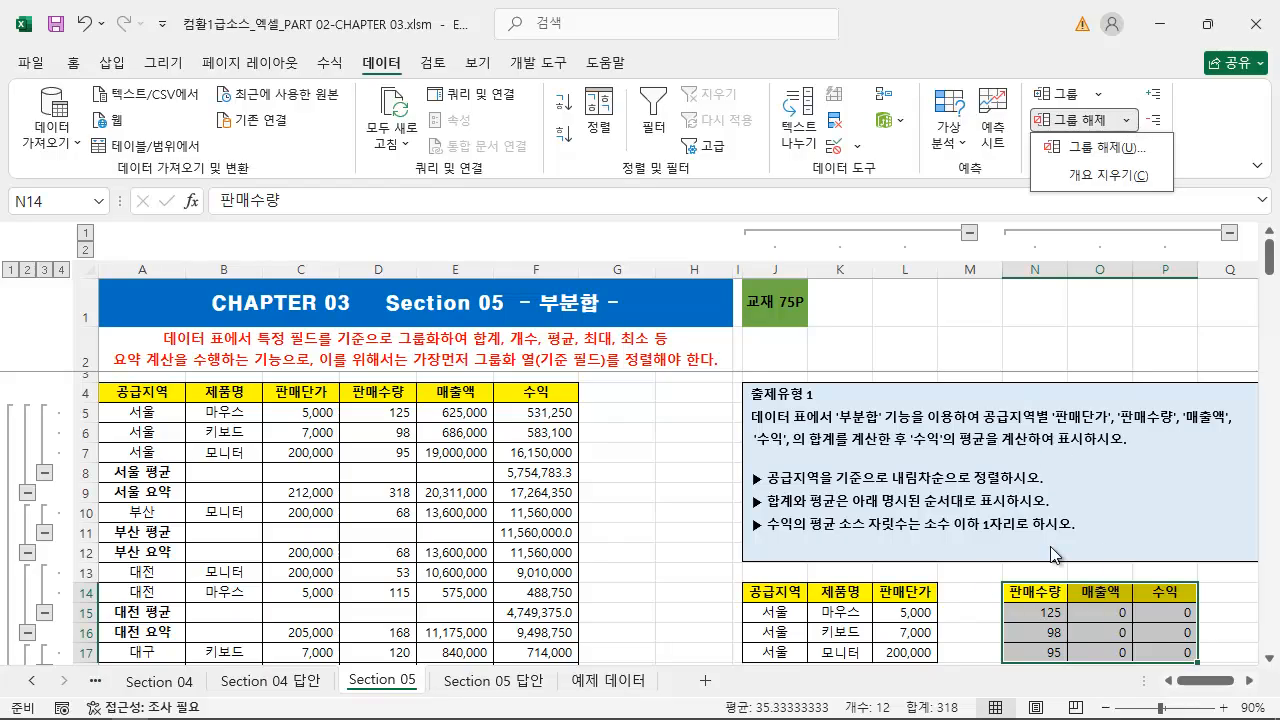
left_click(1110, 155)
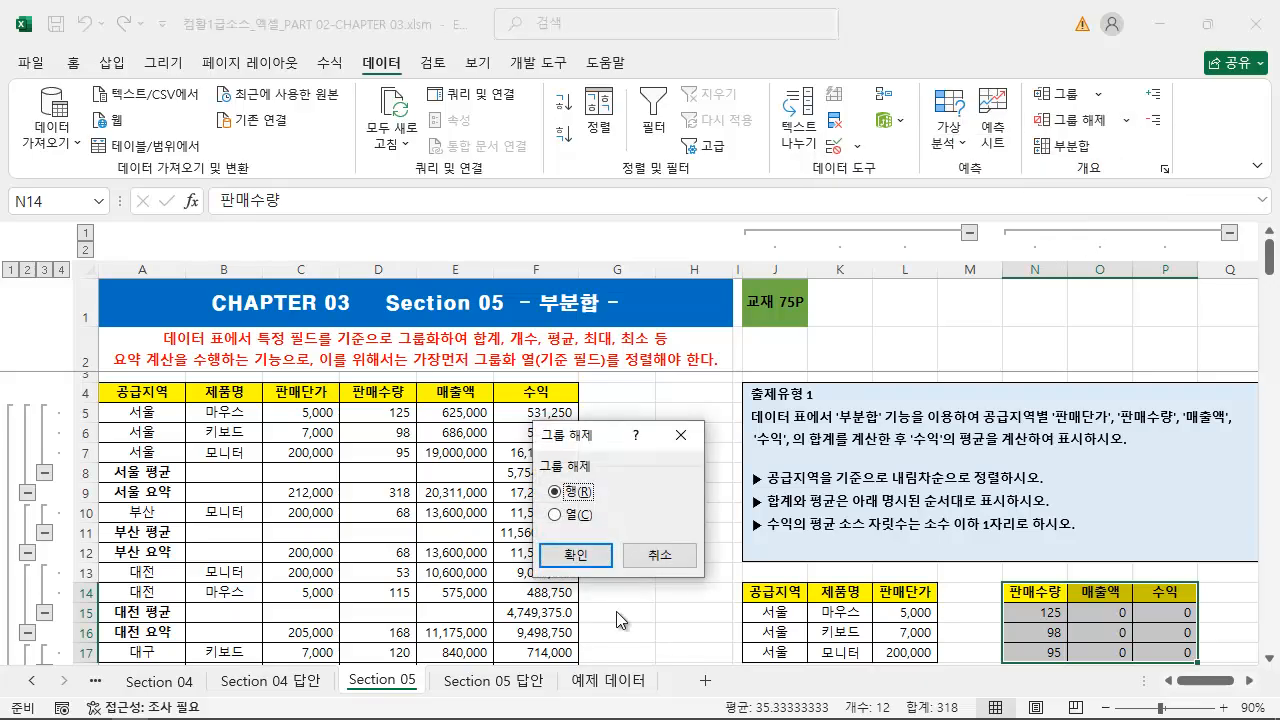
left_click(580, 516)
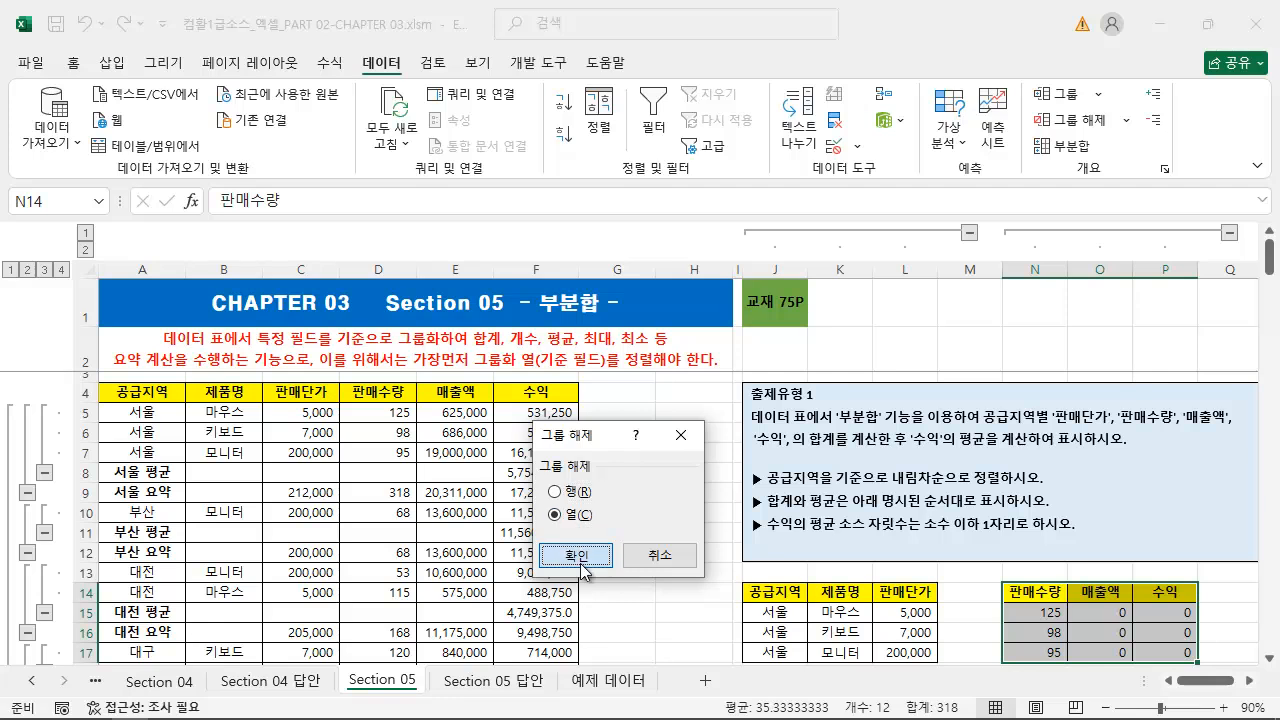
left_click(578, 555)
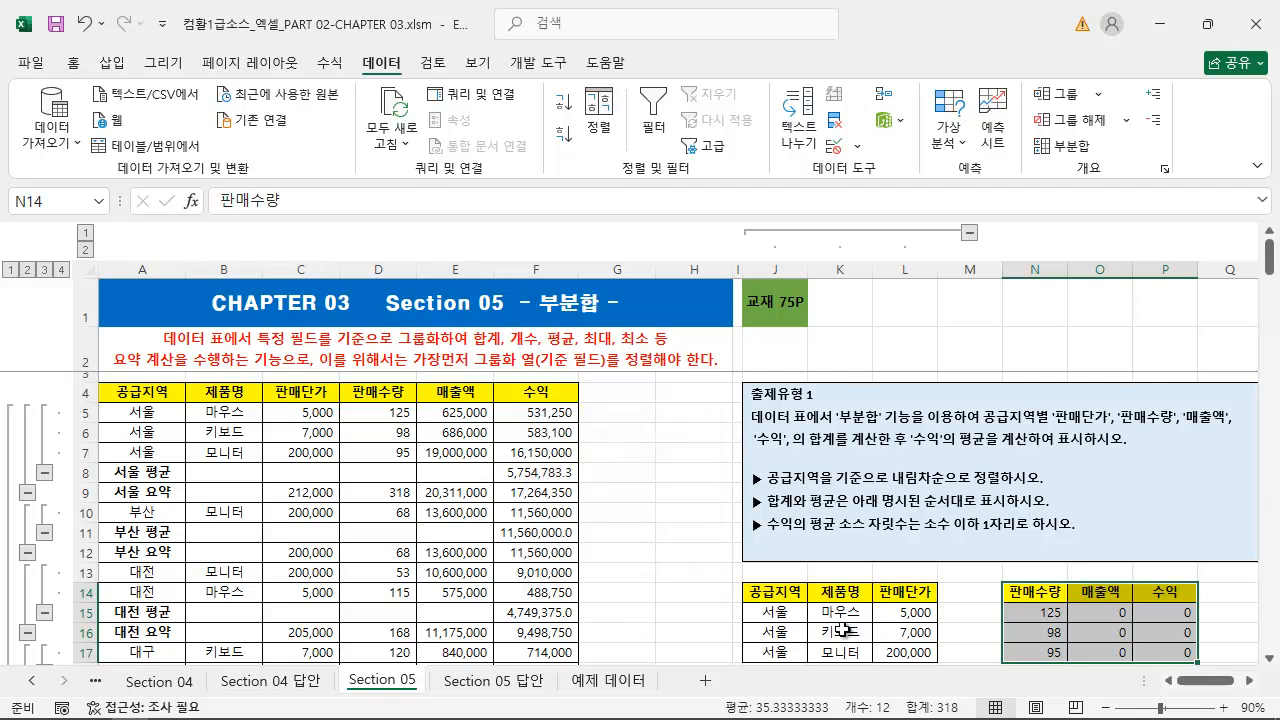
Ungroup the columns of the 공급지역, 제품명 and 판매단가 block J14:L17
left_click_drag(778, 597, 933, 652)
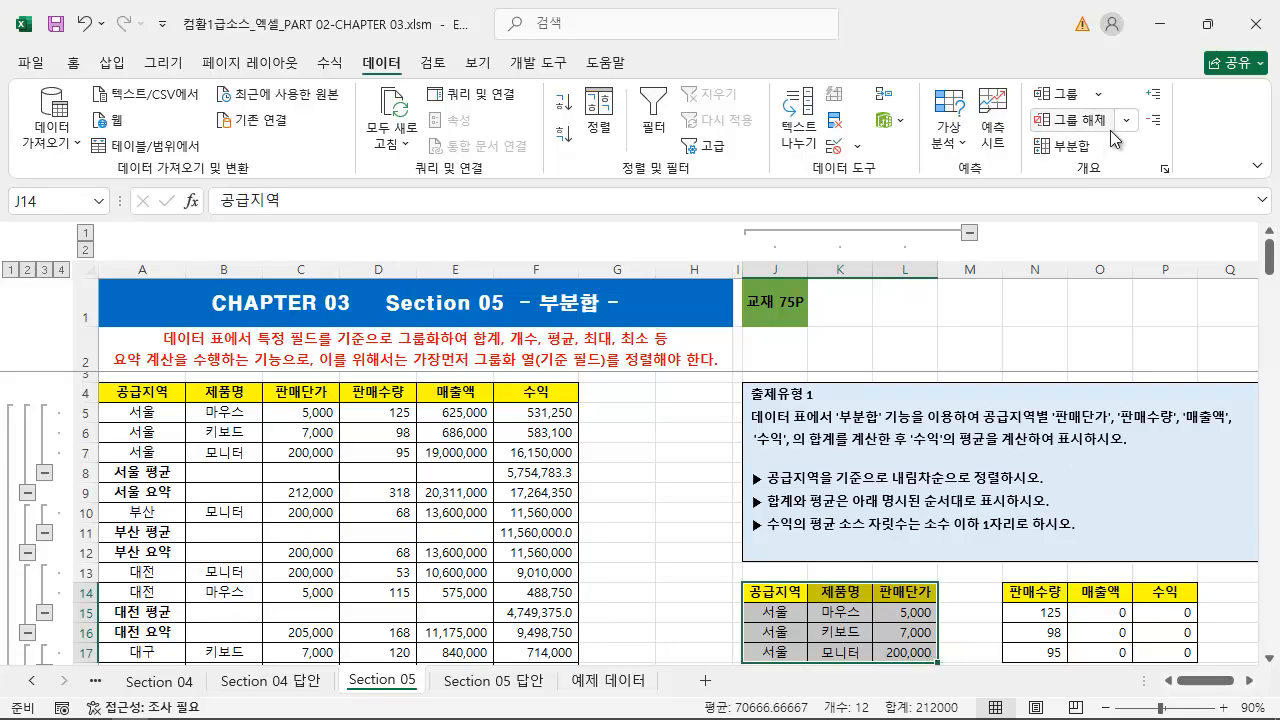
left_click(1068, 120)
left_click(580, 516)
left_click(576, 555)
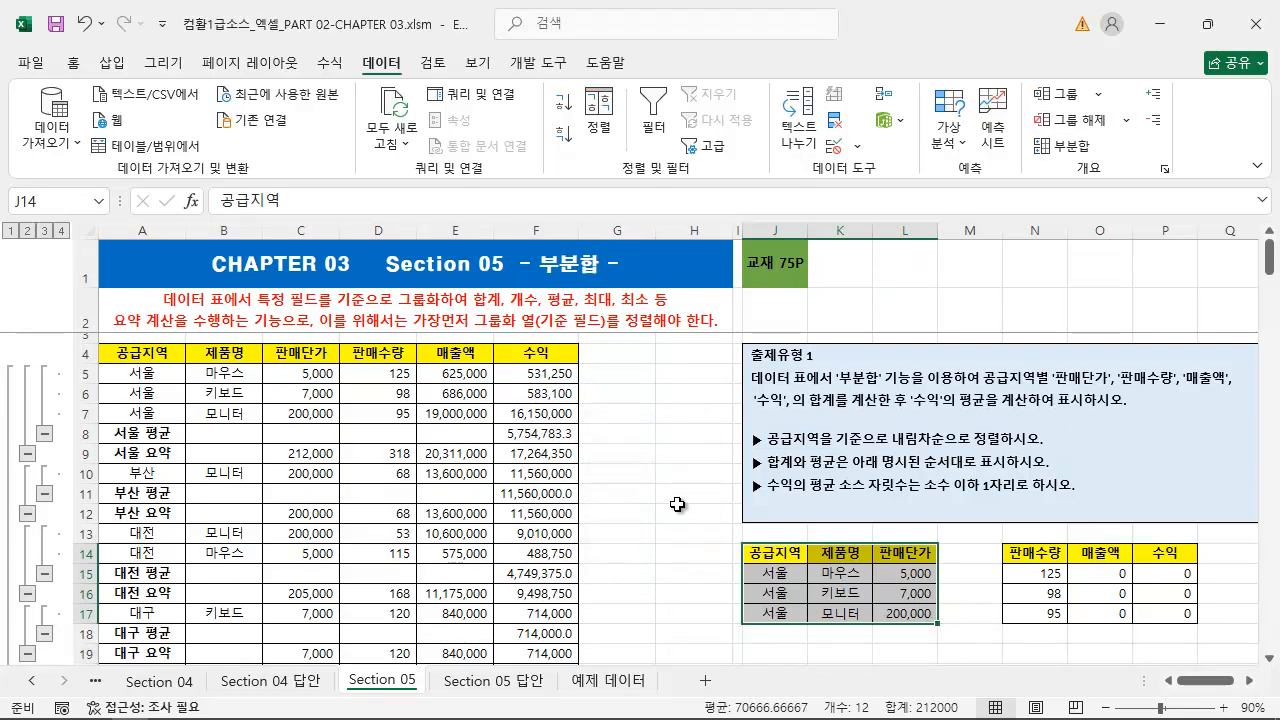
left_click(677, 508)
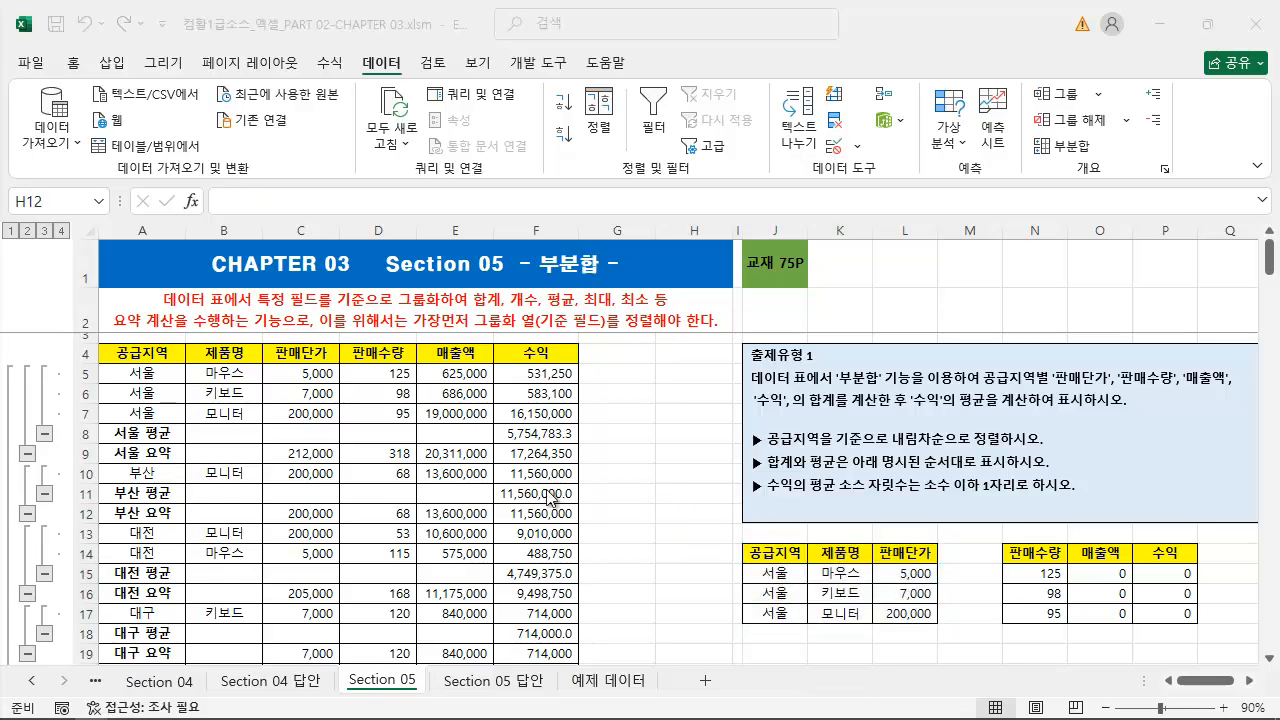
Remove all subtotals from the 공급지역 sales table and accept deleting the subtotal rows
scroll(656, 475, "down", 7)
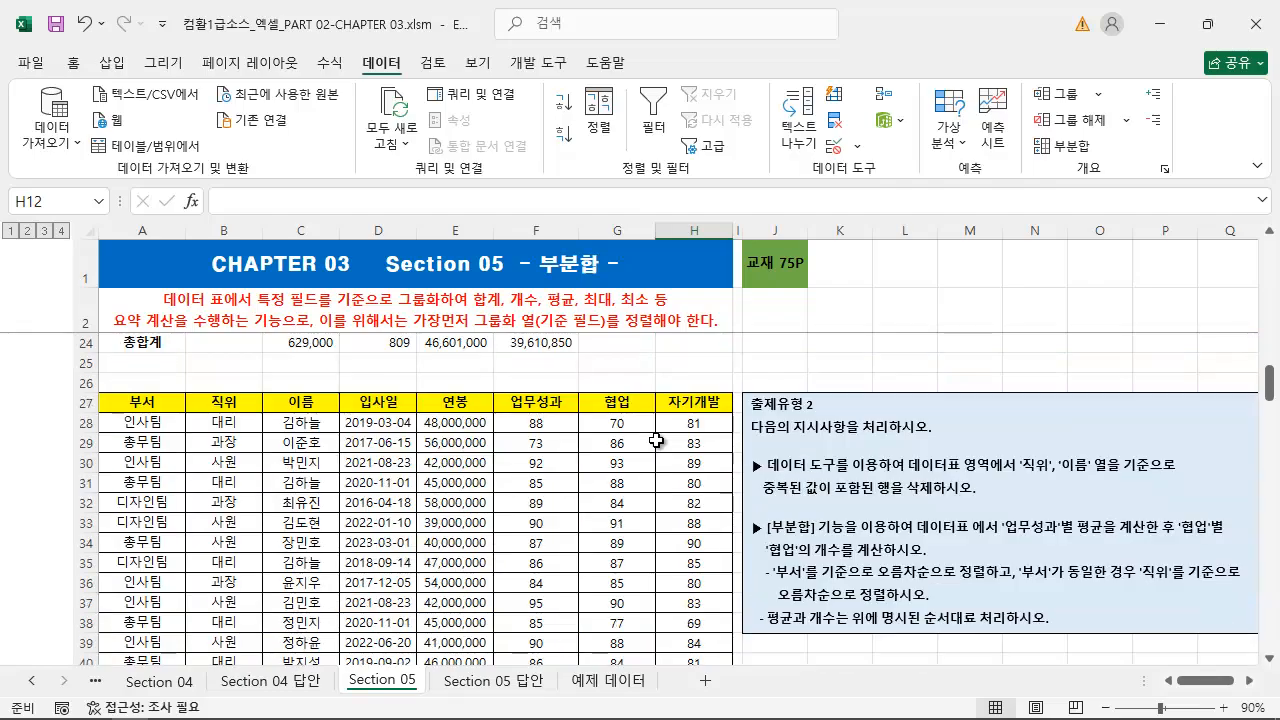
scroll(656, 440, "up", 6)
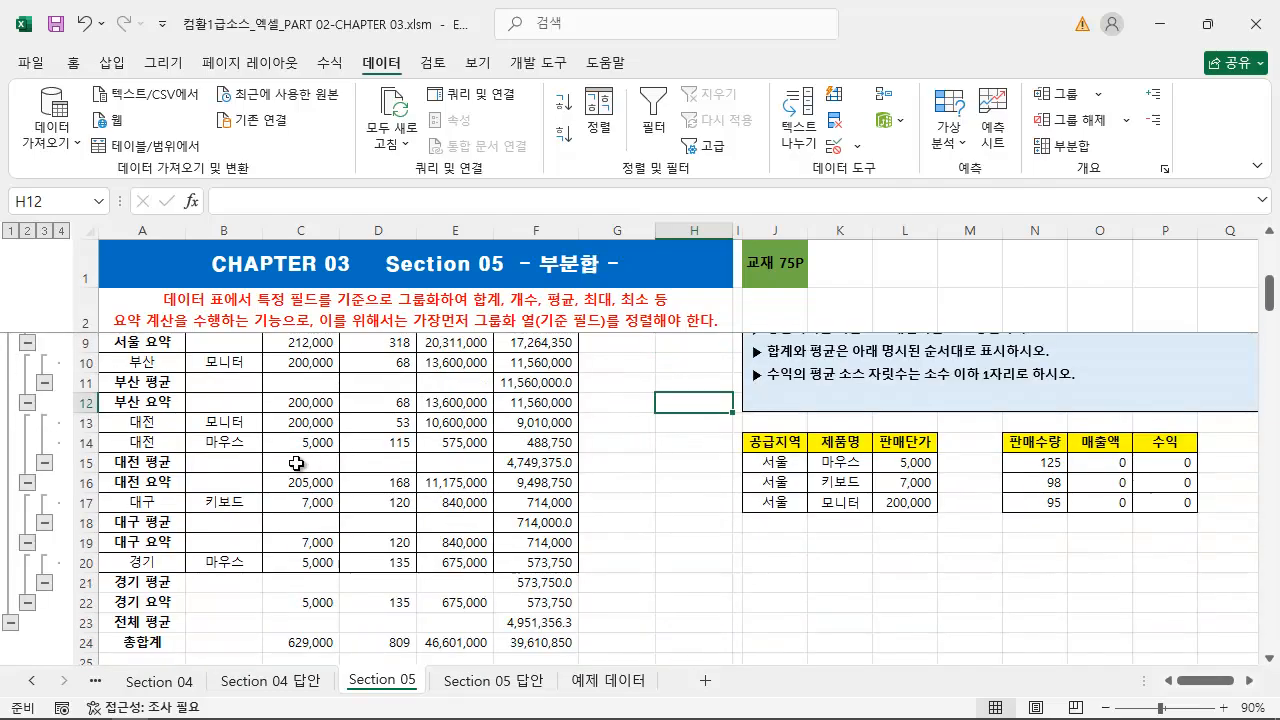
left_click(261, 425)
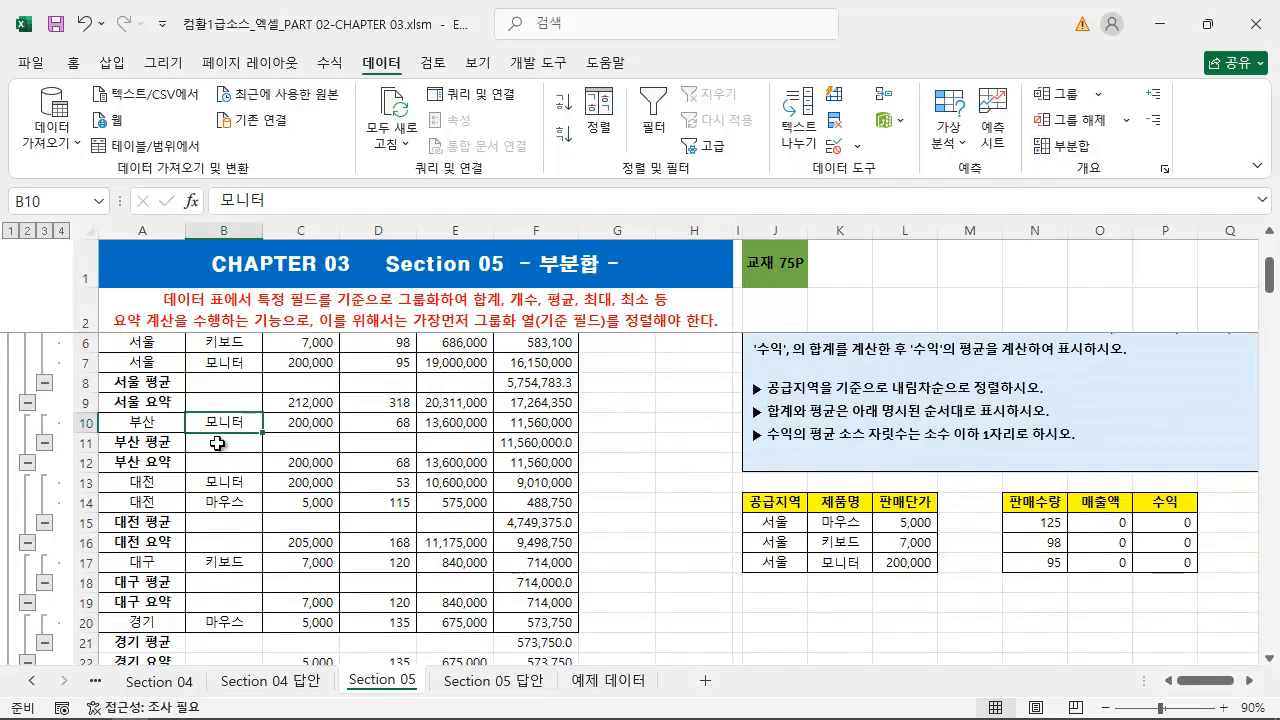
left_click(310, 421)
left_click(1062, 145)
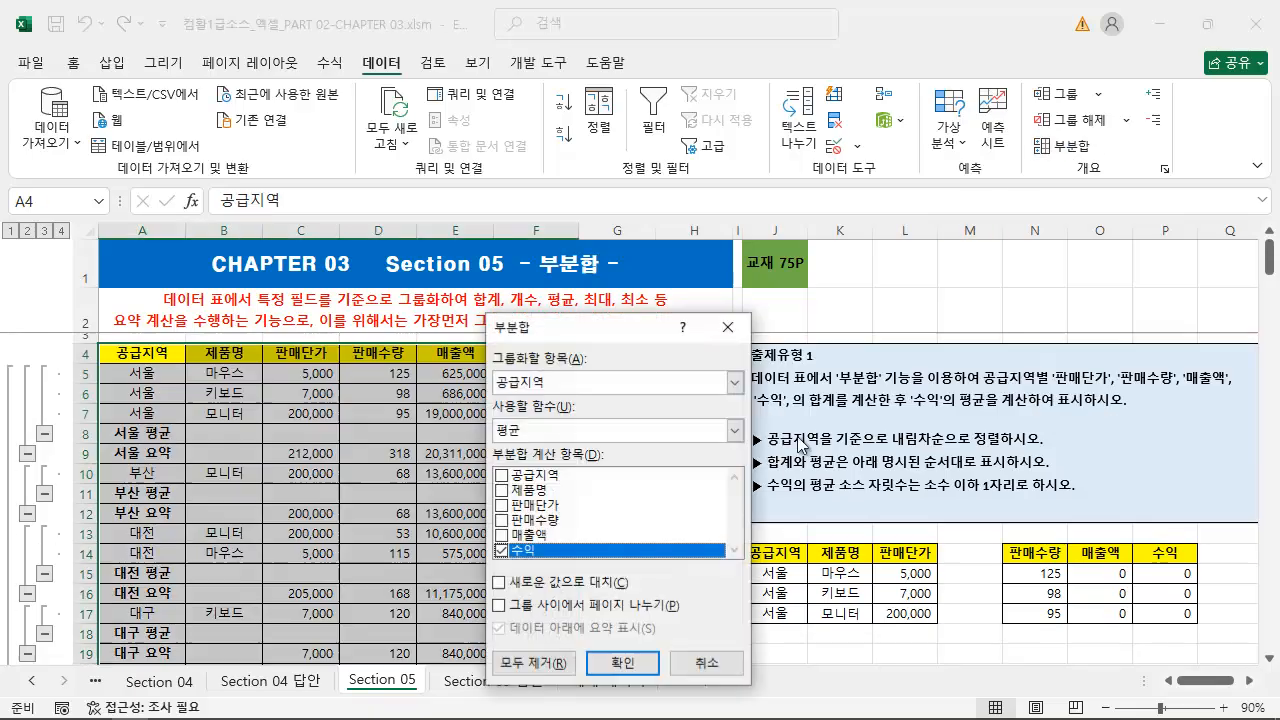
left_click(543, 663)
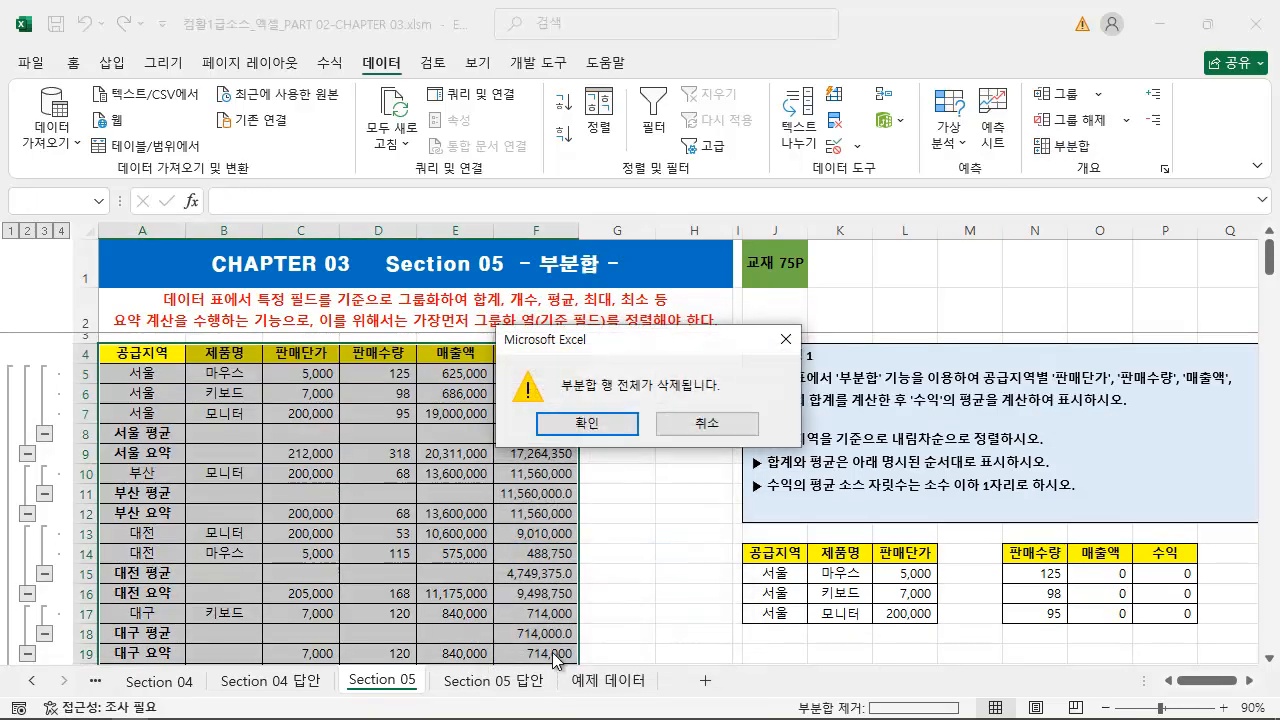
left_click(590, 428)
Read the 출제유형 2 instructions on deleting rows with duplicate 직위 and 이름 values
scroll(580, 470, "down", 4)
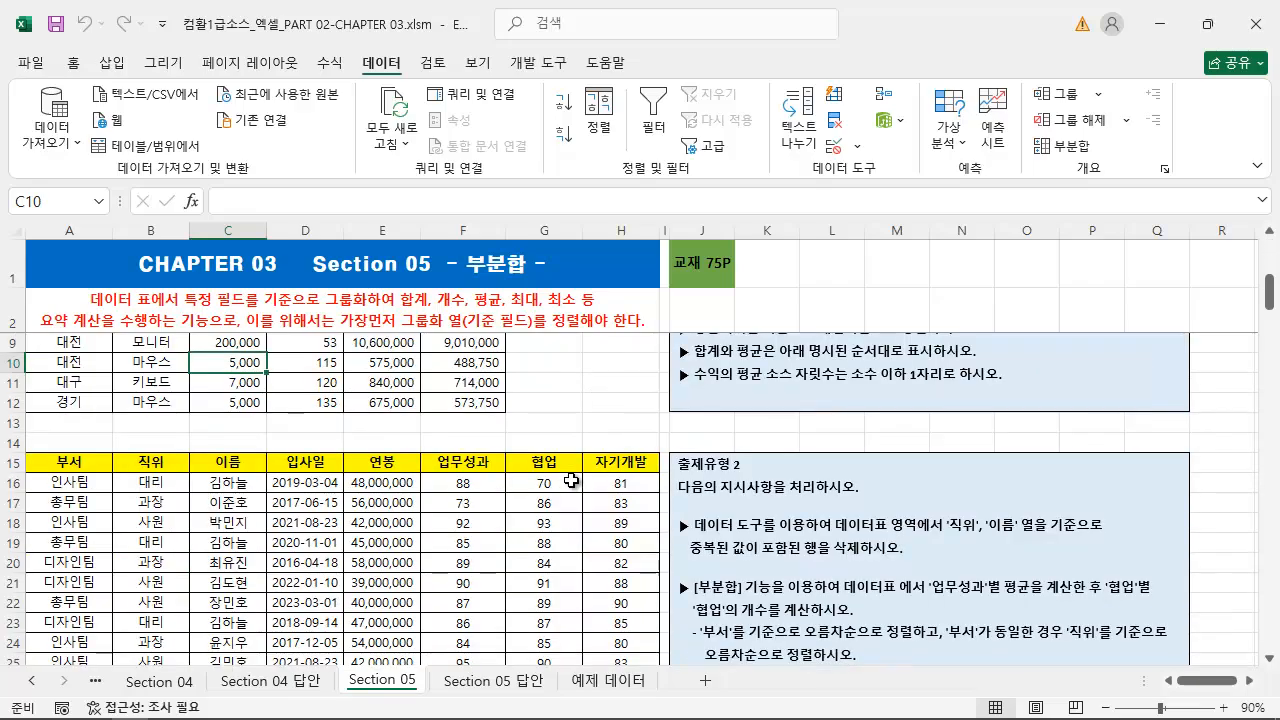
left_click(1270, 231)
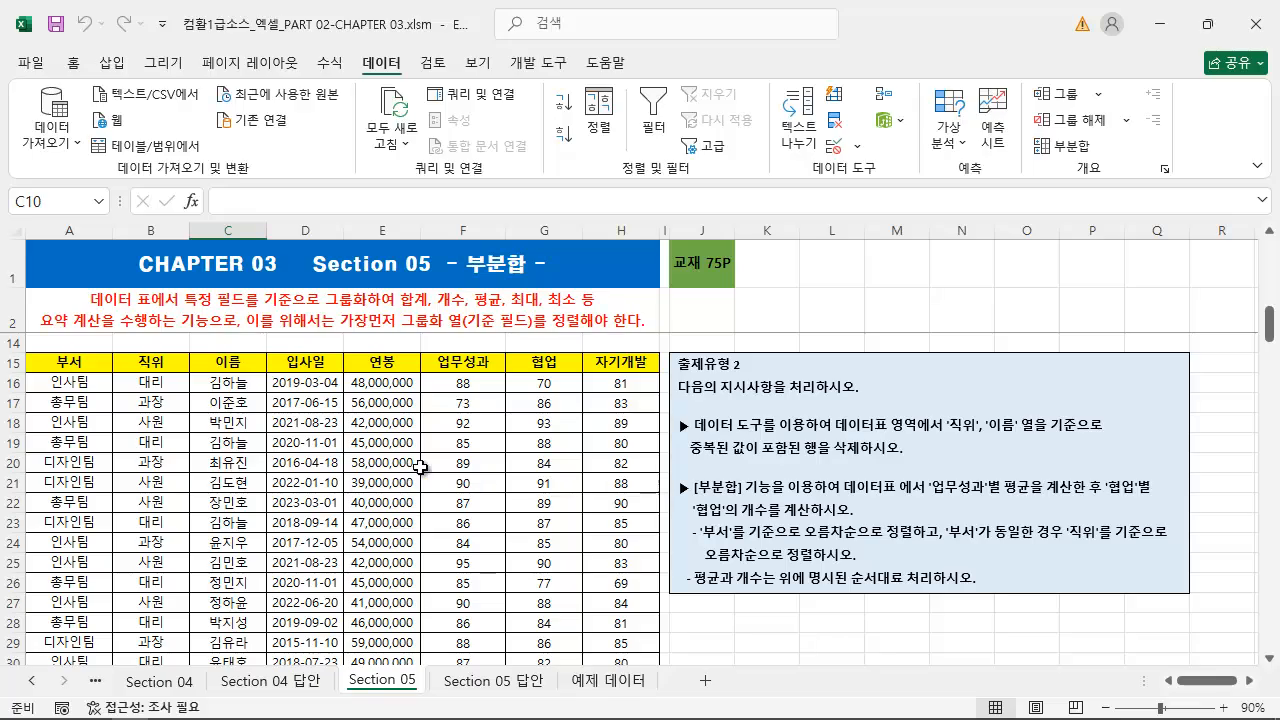
left_click(482, 467)
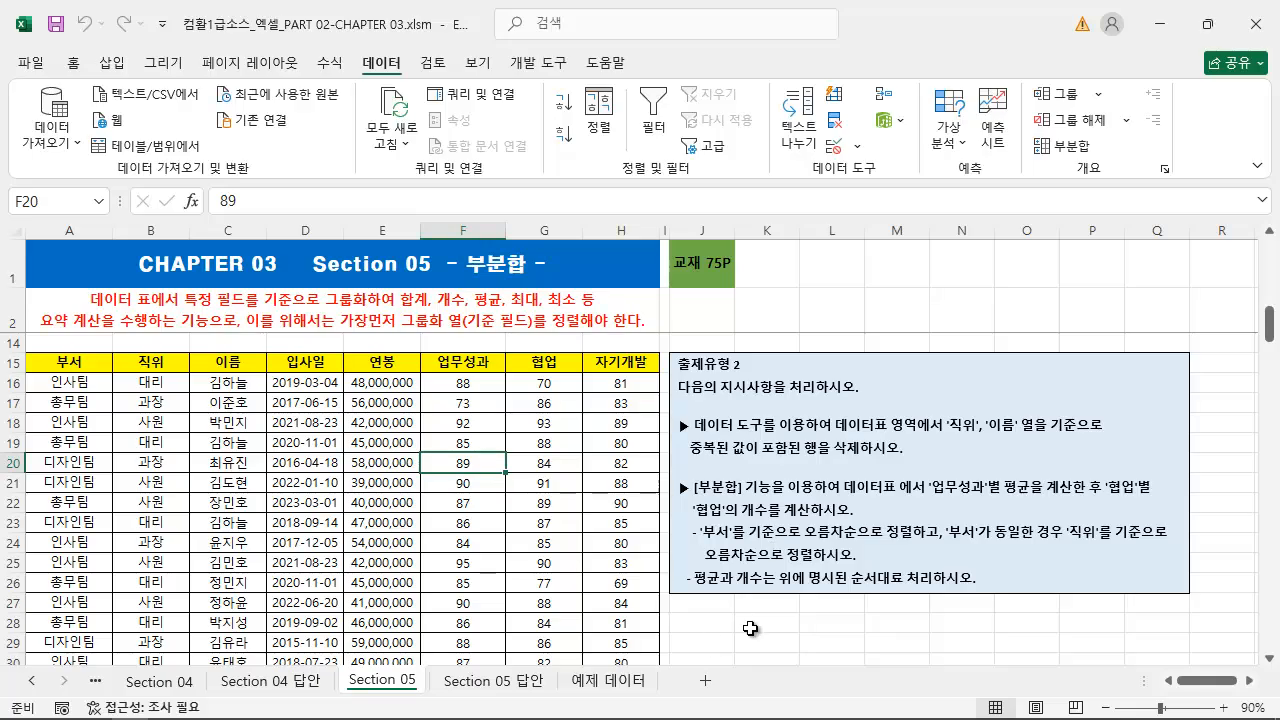
left_click(785, 626)
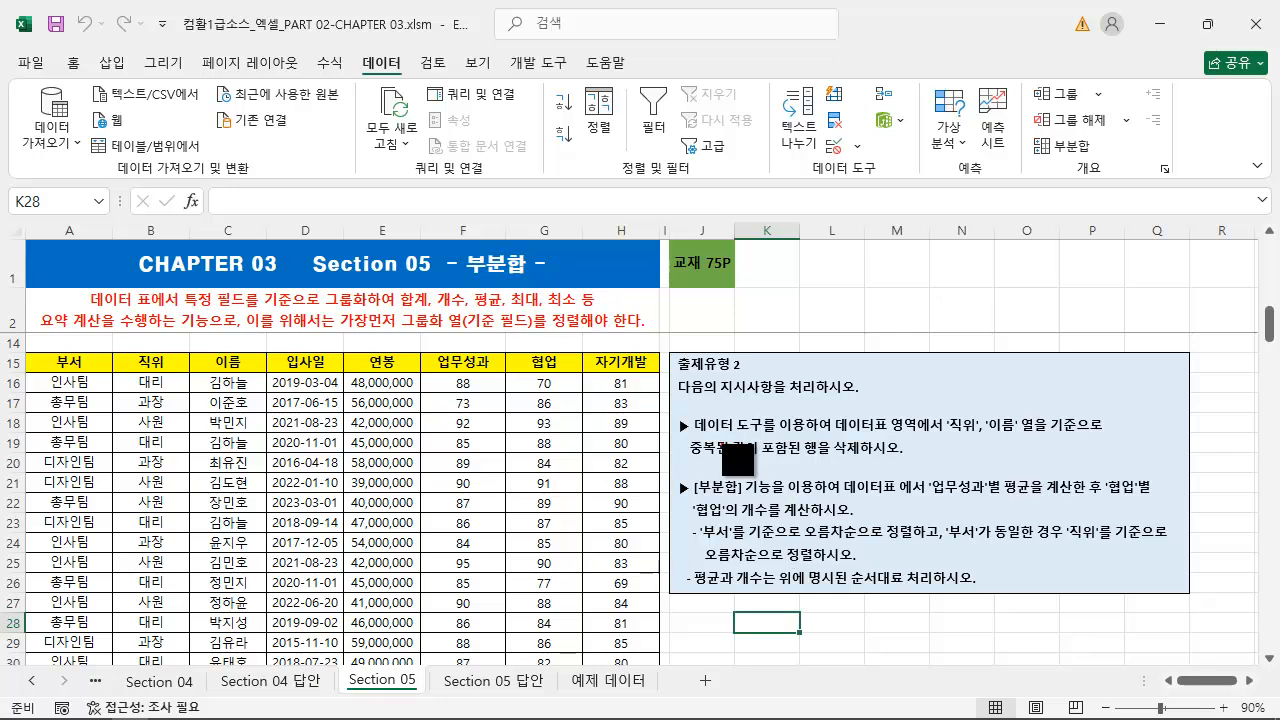
left_click_drag(690, 433, 1125, 434)
left_click_drag(688, 458, 948, 460)
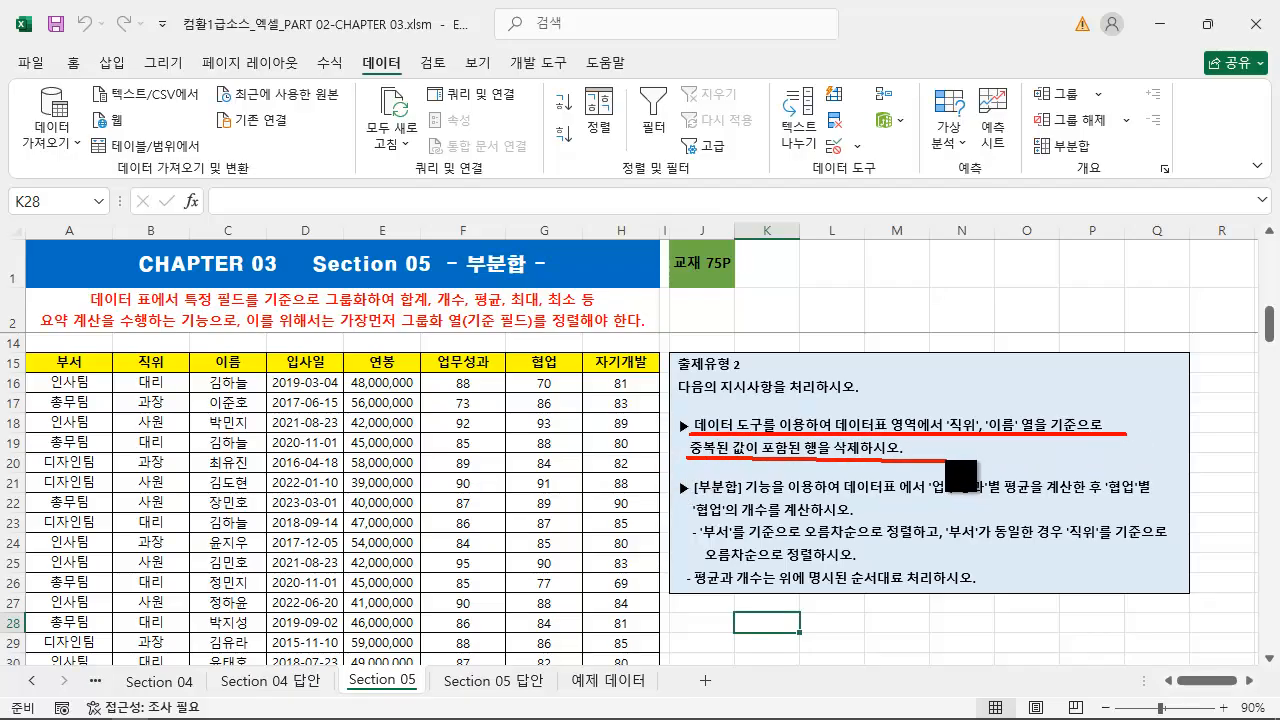
key("Escape")
Examine the 직위 and 이름 columns of the employee table for duplicate entries
left_click(264, 514)
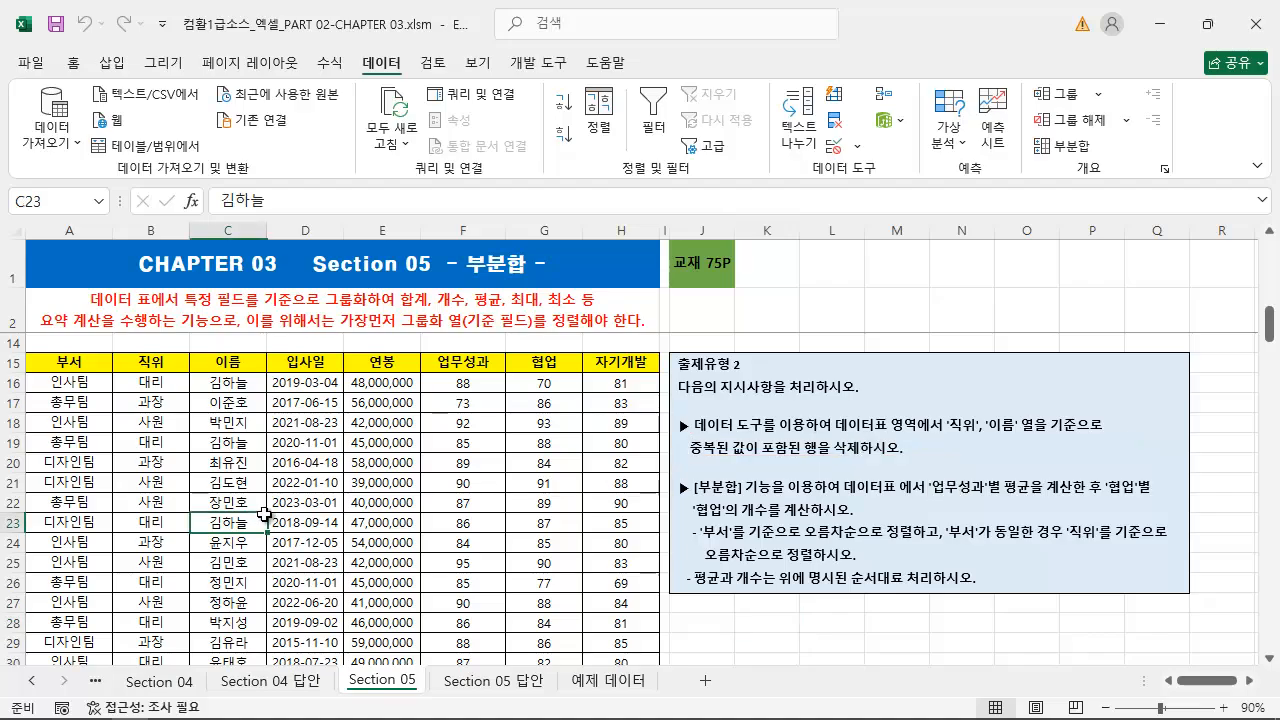
scroll(264, 514, "down", 5)
scroll(259, 540, "up", 4)
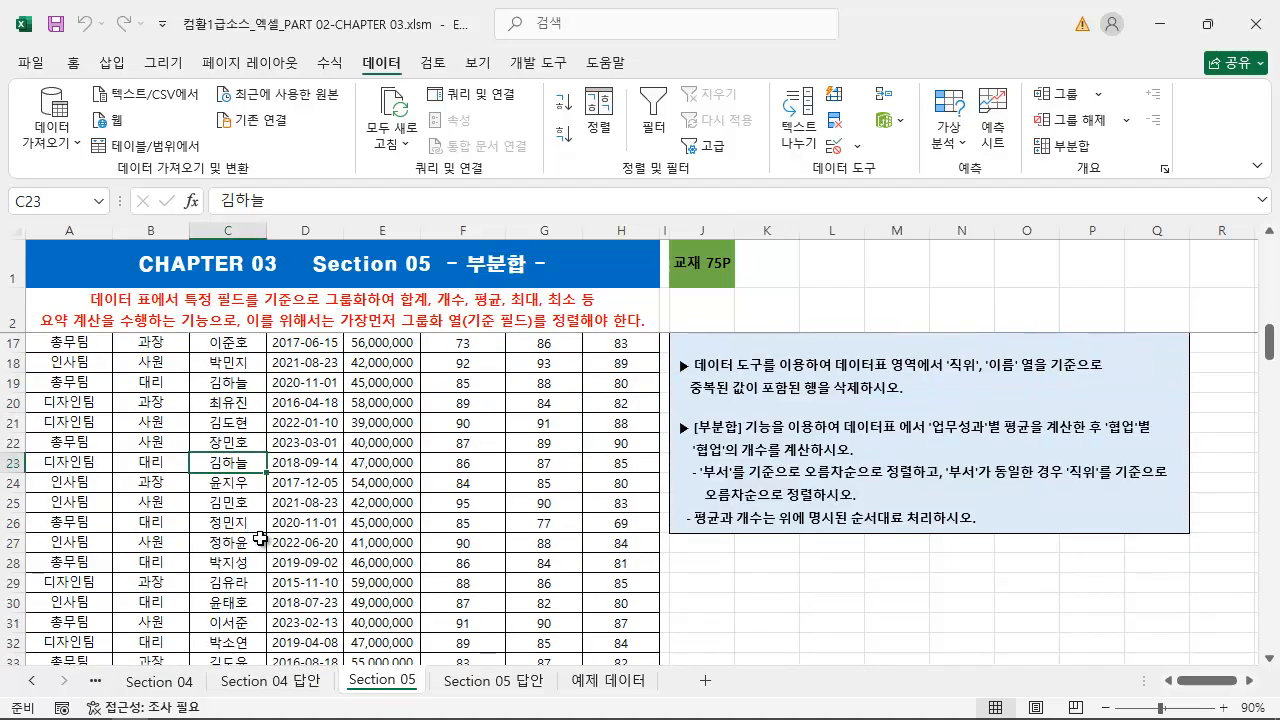
scroll(260, 539, "up", 1)
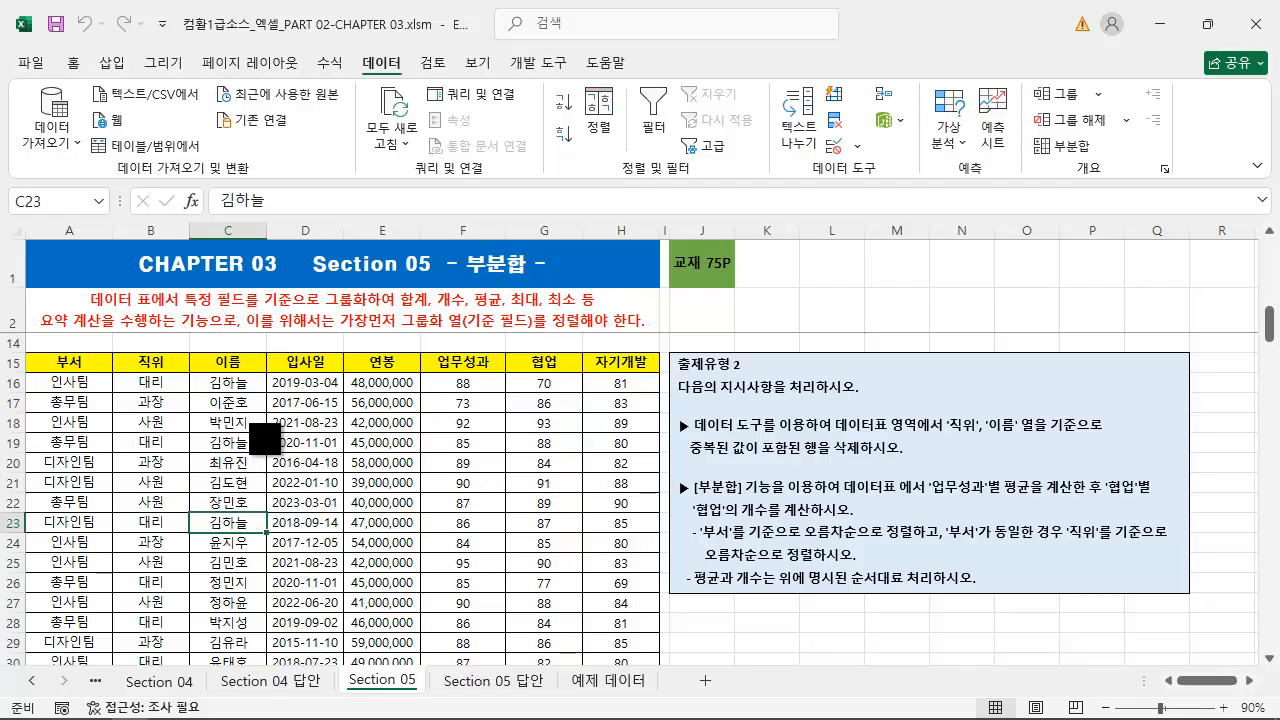
mouse_move(112, 372)
left_mouse_down()
mouse_move(209, 690)
mouse_move(189, 676)
left_mouse_up()
mouse_move(192, 374)
left_mouse_down()
mouse_move(222, 533)
mouse_move(270, 670)
left_mouse_up()
key("Escape")
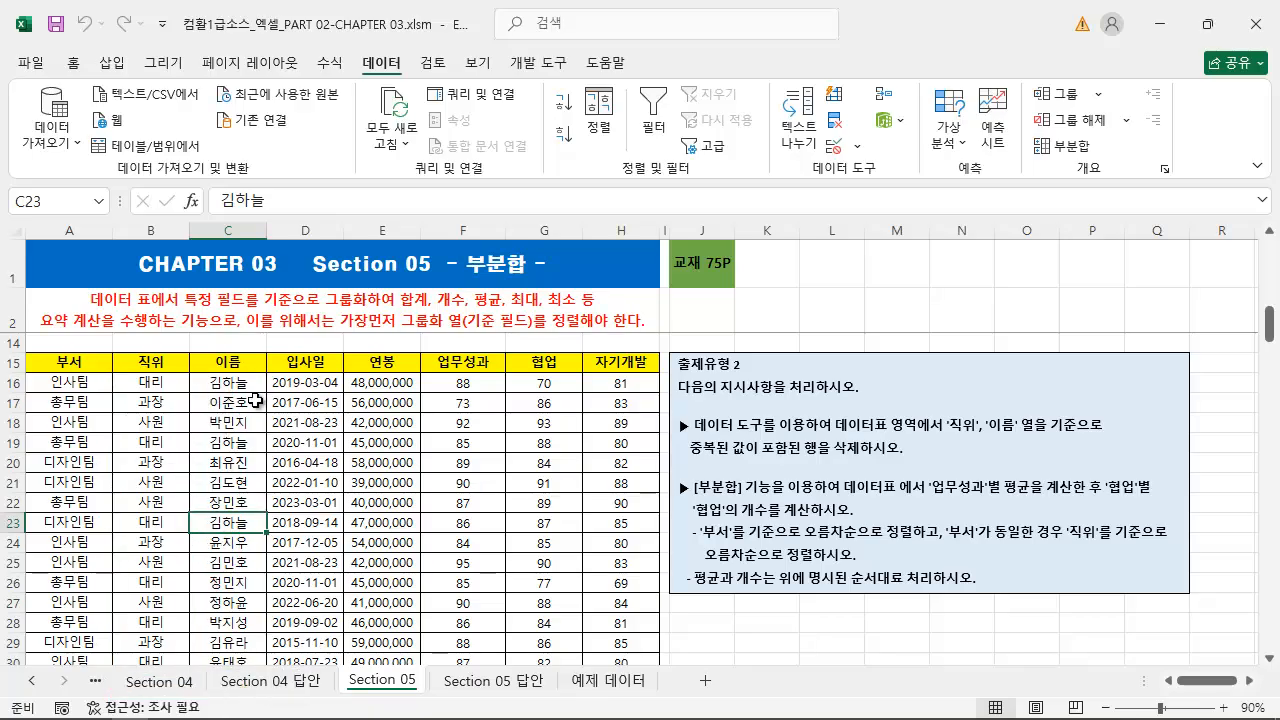
Preview duplicate-value highlighting with light red fill and dark red text on the 이름 column entries, and cancel the rule
left_click(243, 383)
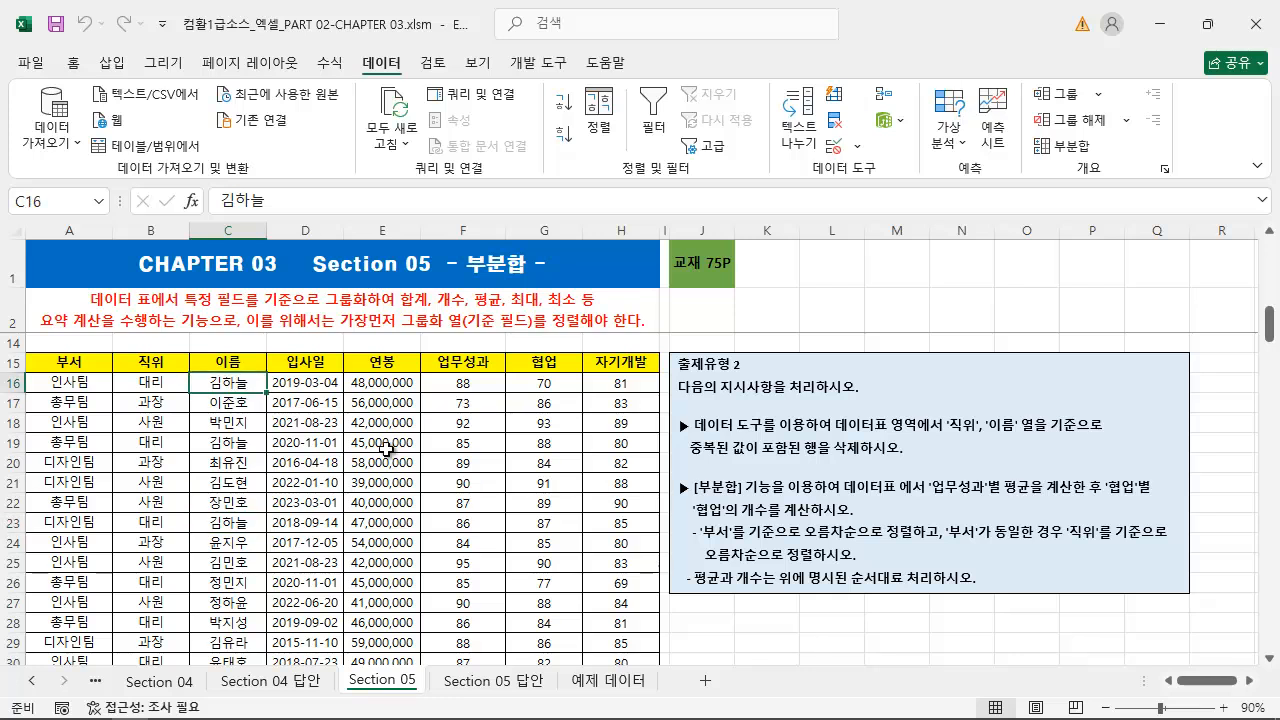
key("ctrl+shift+Down")
scroll(393, 487, "up", 2)
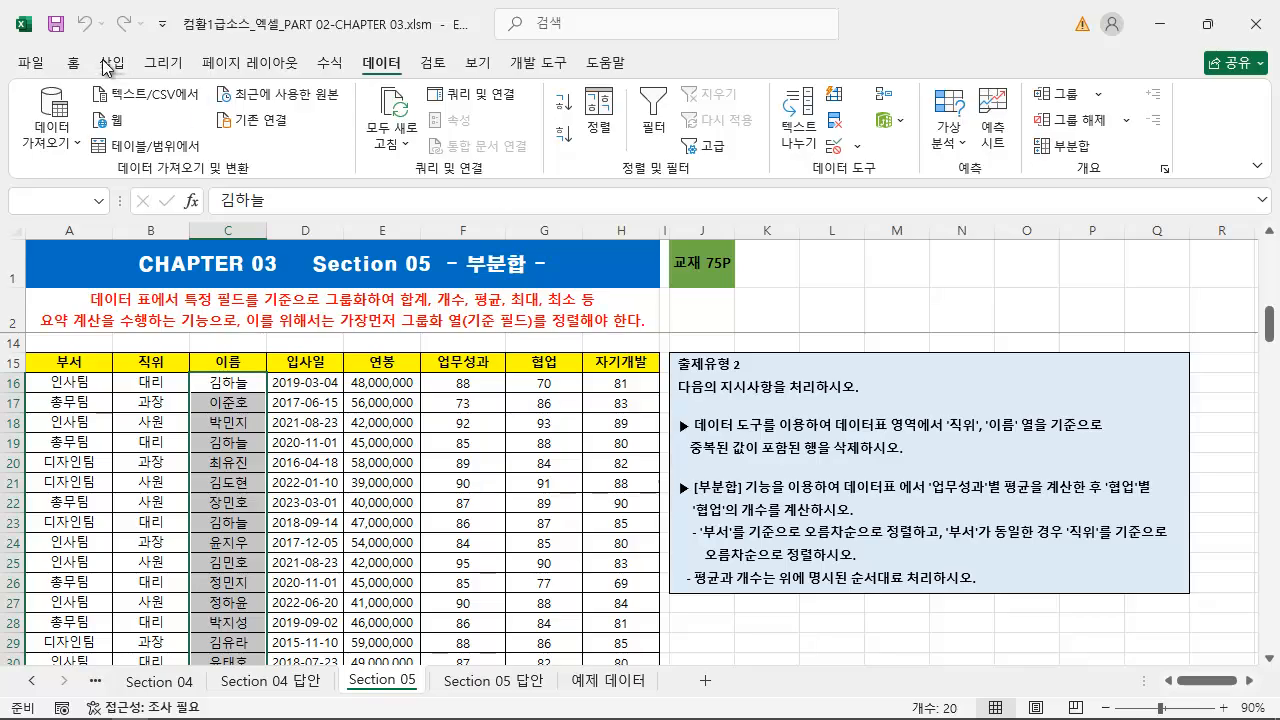
left_click(73, 62)
left_click(875, 103)
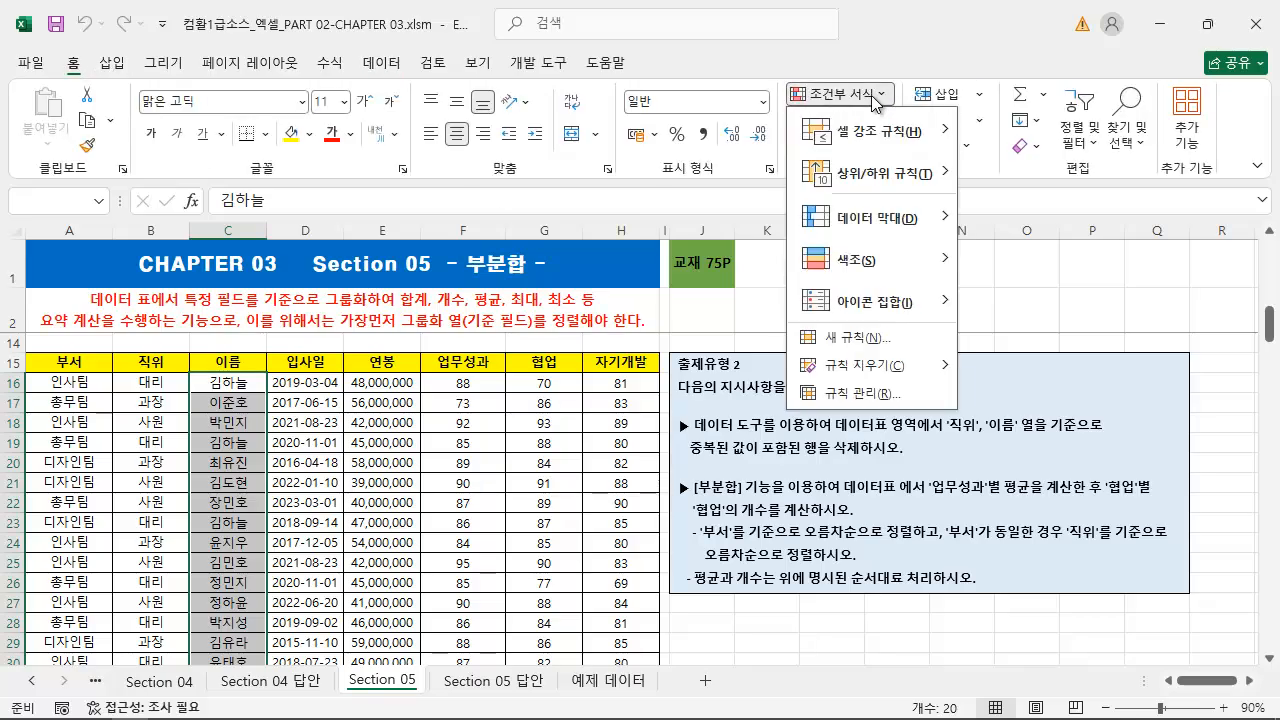
mouse_move(941, 141)
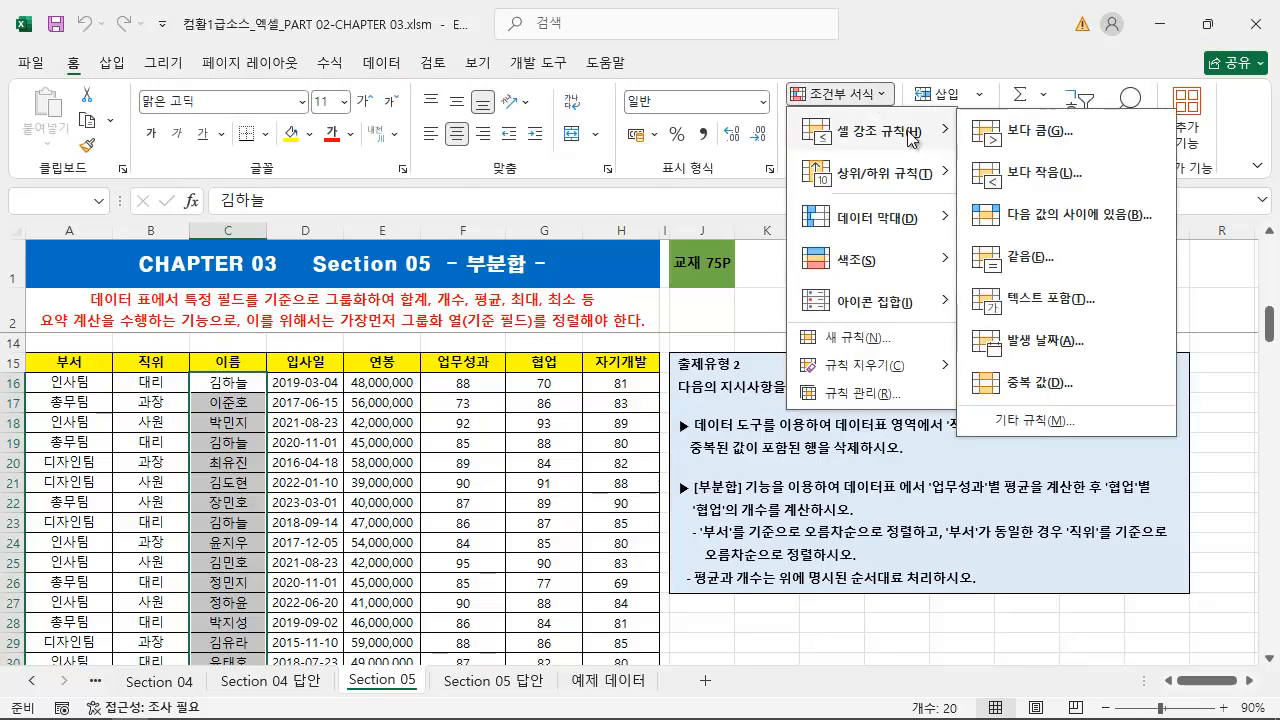
left_click(1035, 383)
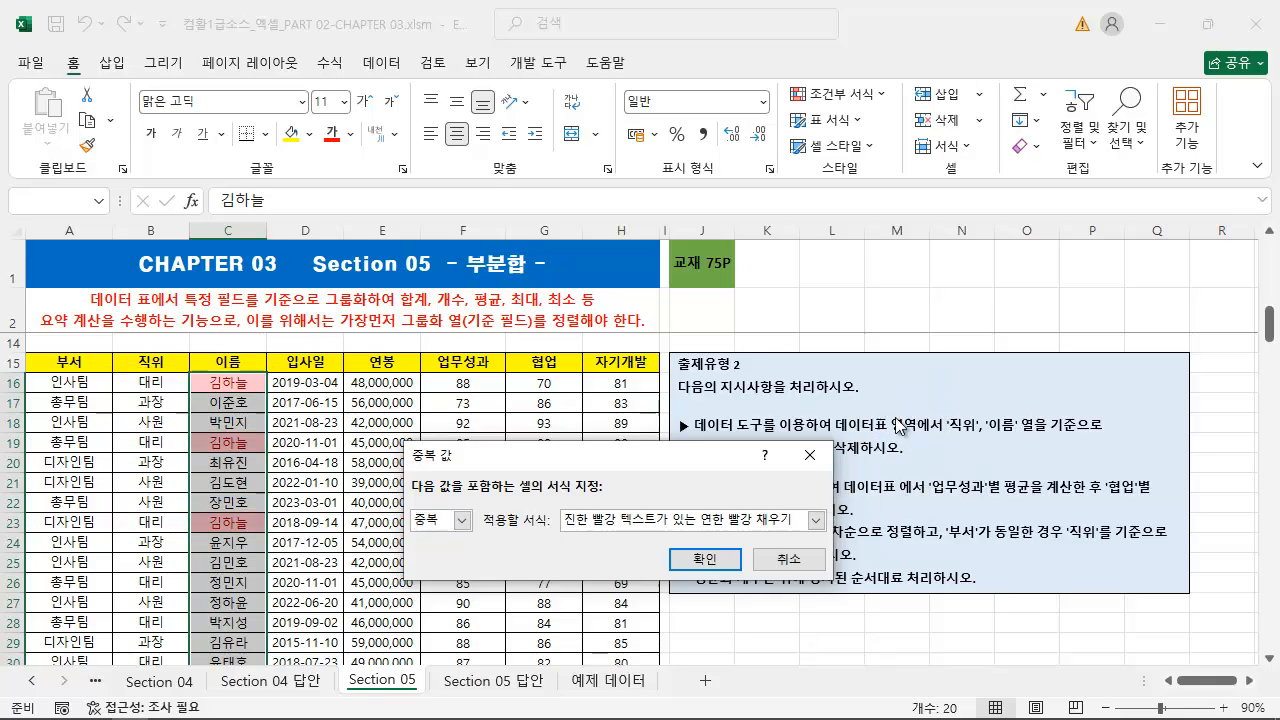
left_click(789, 558)
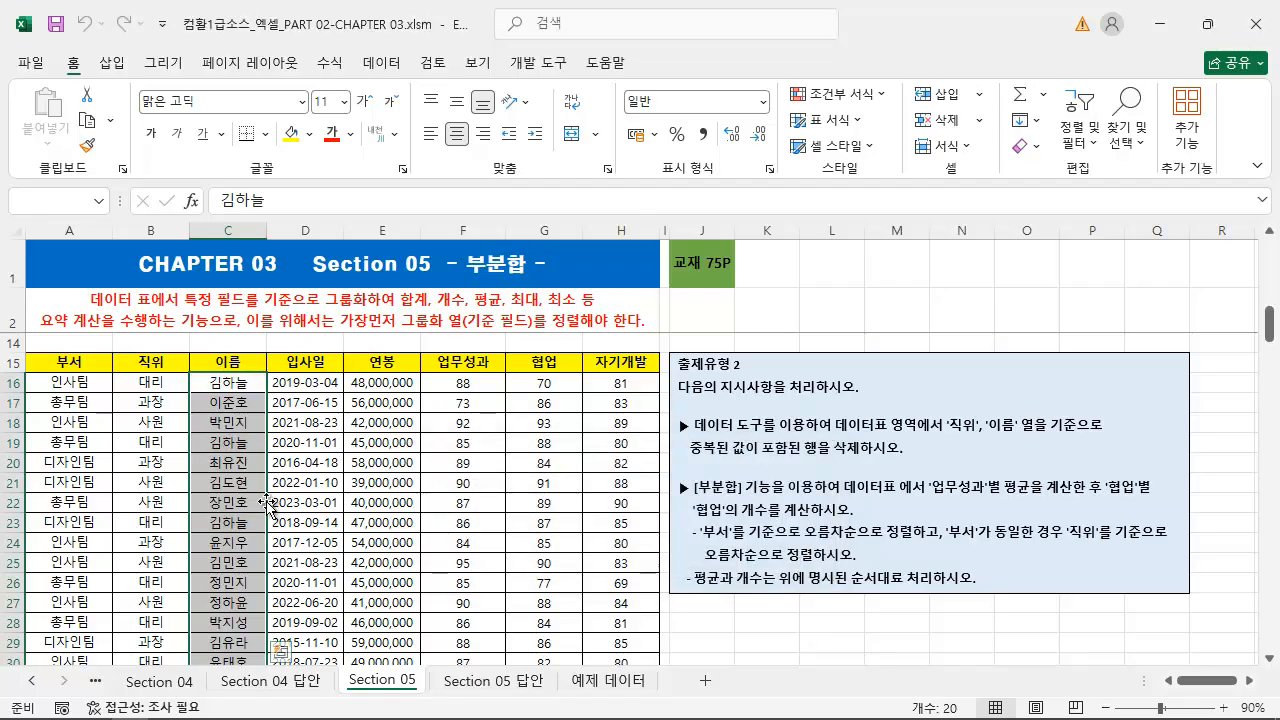
left_click(338, 489)
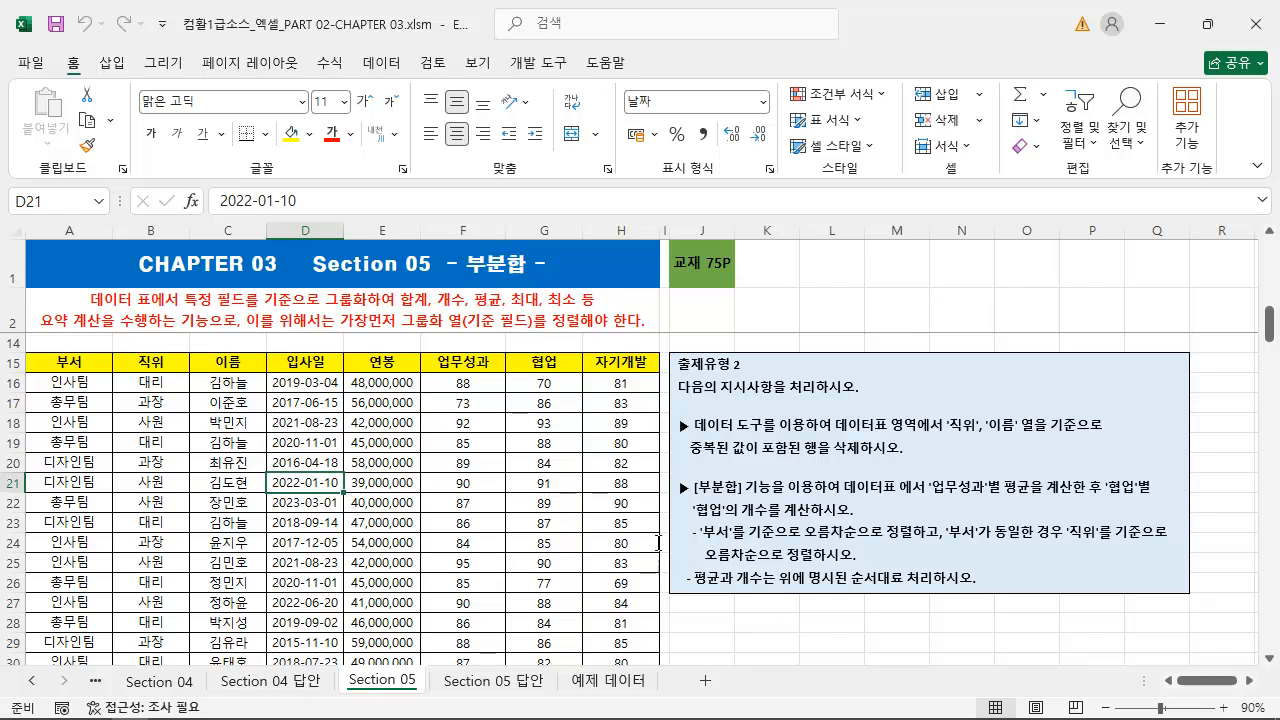
Start removing duplicates from the employee table and clear the selection of all comparison columns
left_click(263, 442)
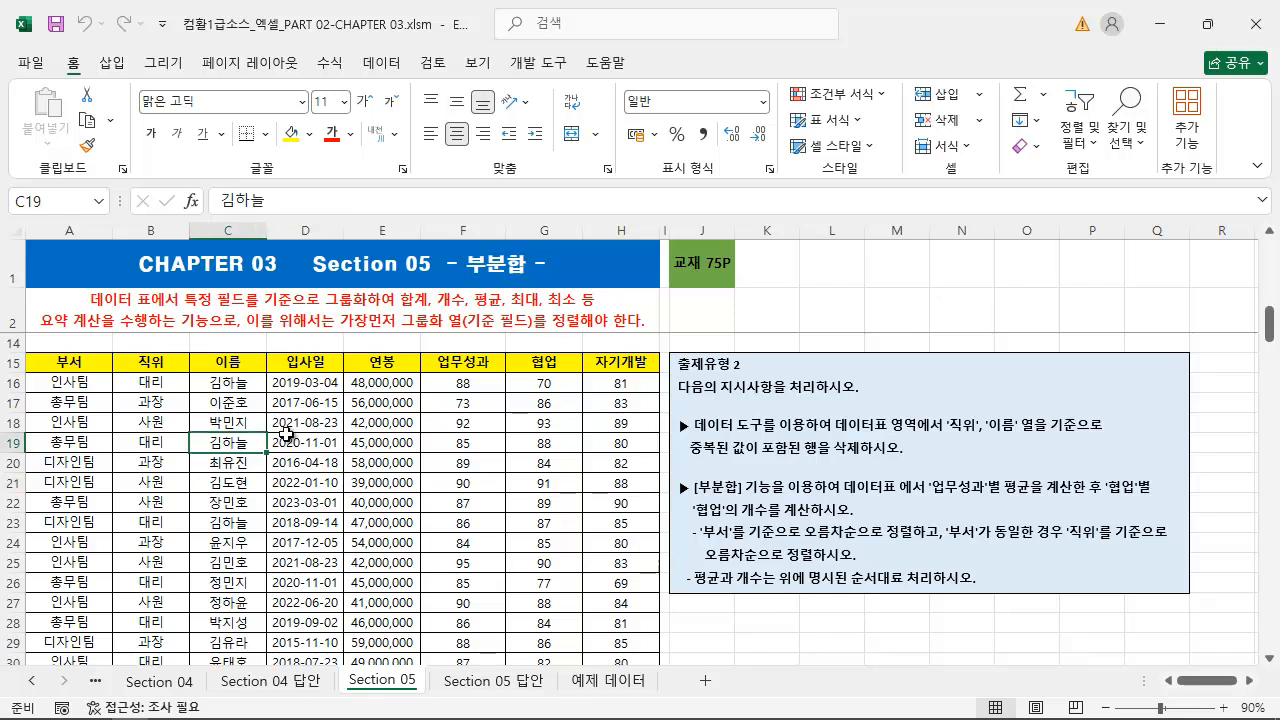
left_click(381, 62)
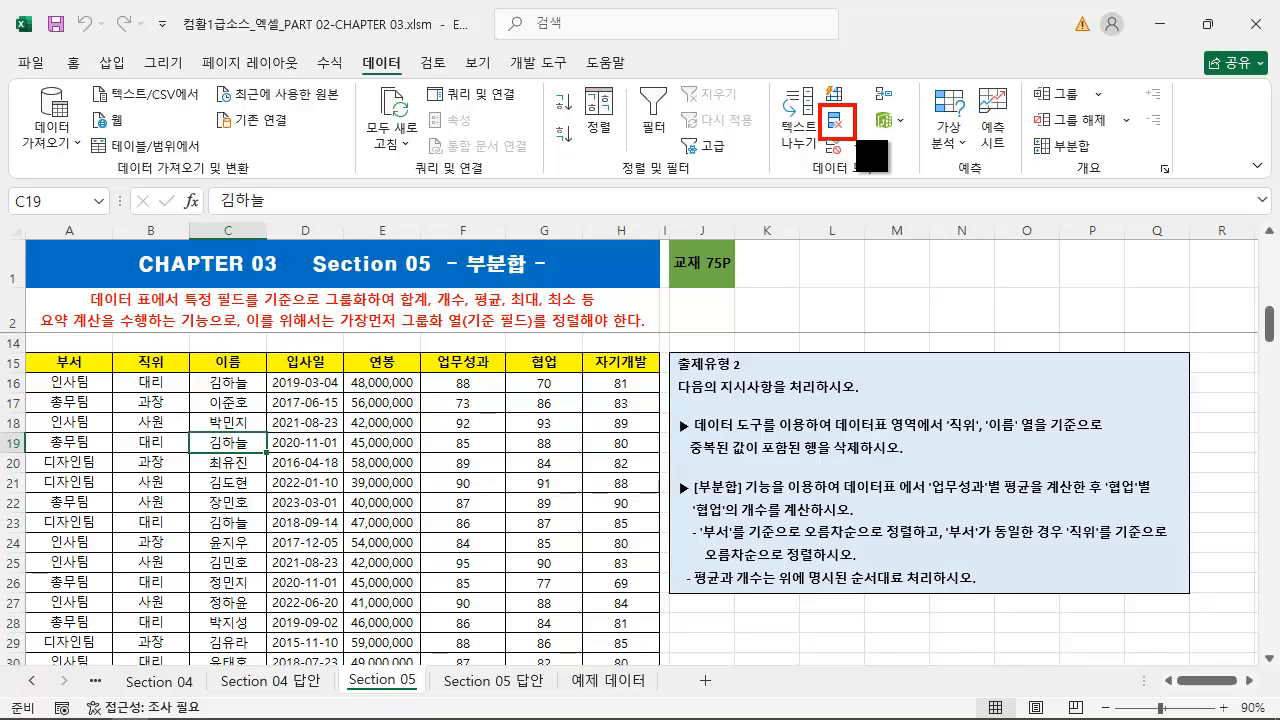
left_click(838, 127)
left_click_drag(567, 384, 395, 393)
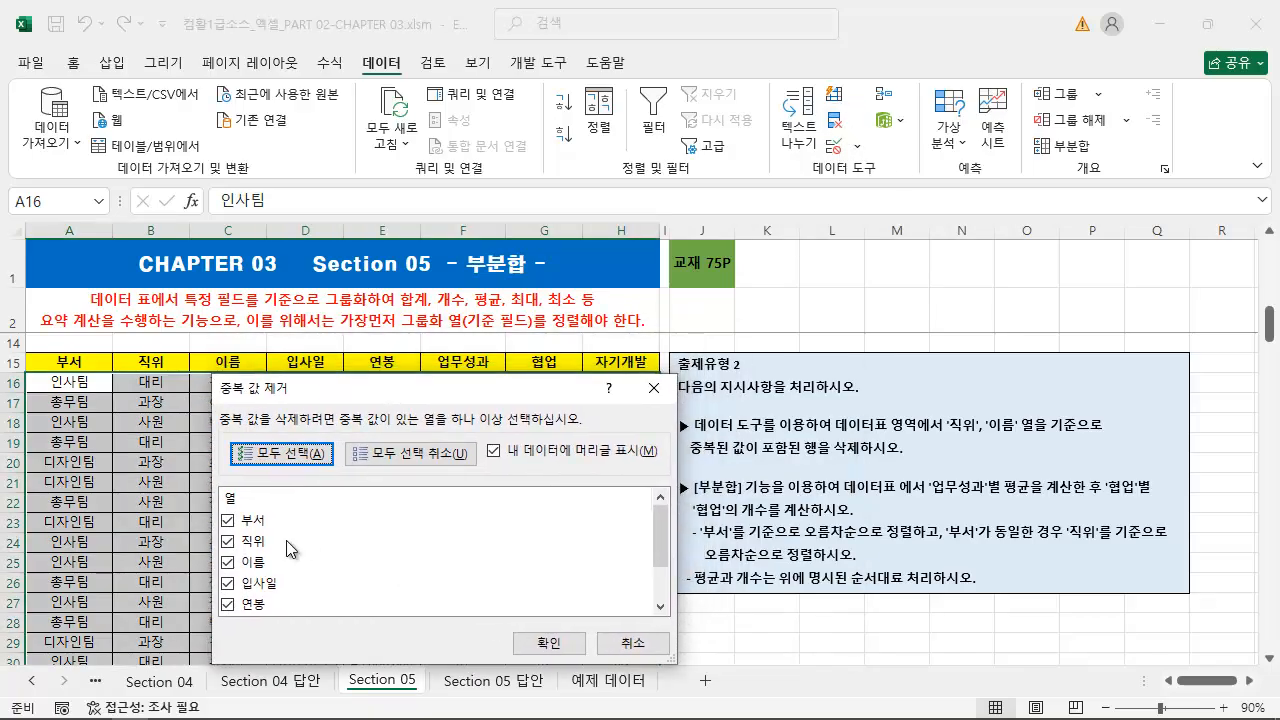
left_click(455, 459)
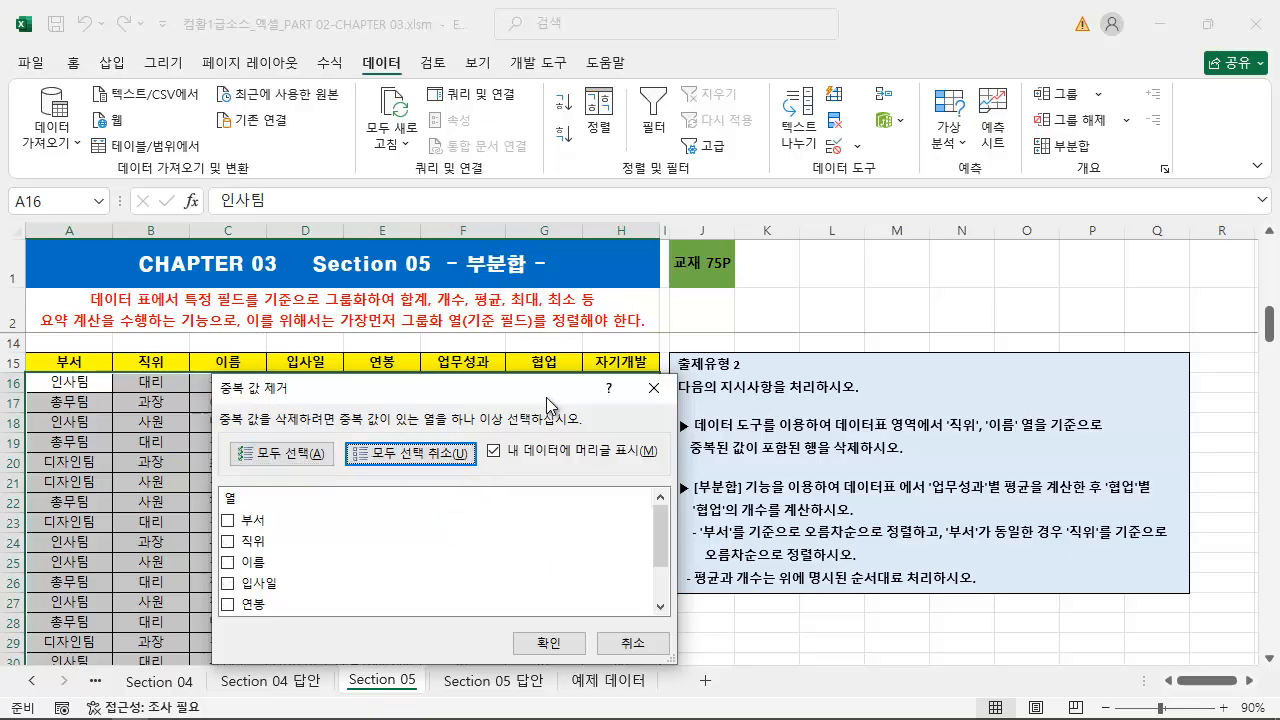
left_click_drag(546, 397, 496, 396)
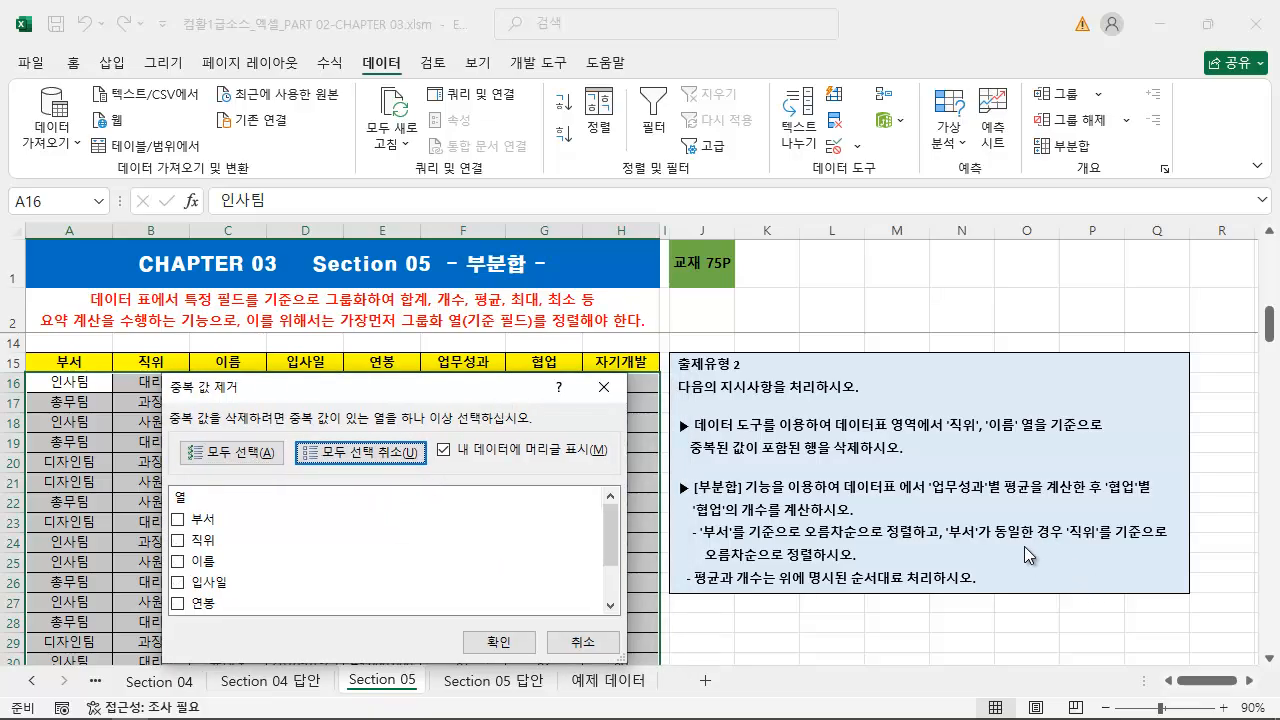
left_click_drag(918, 433, 1121, 433)
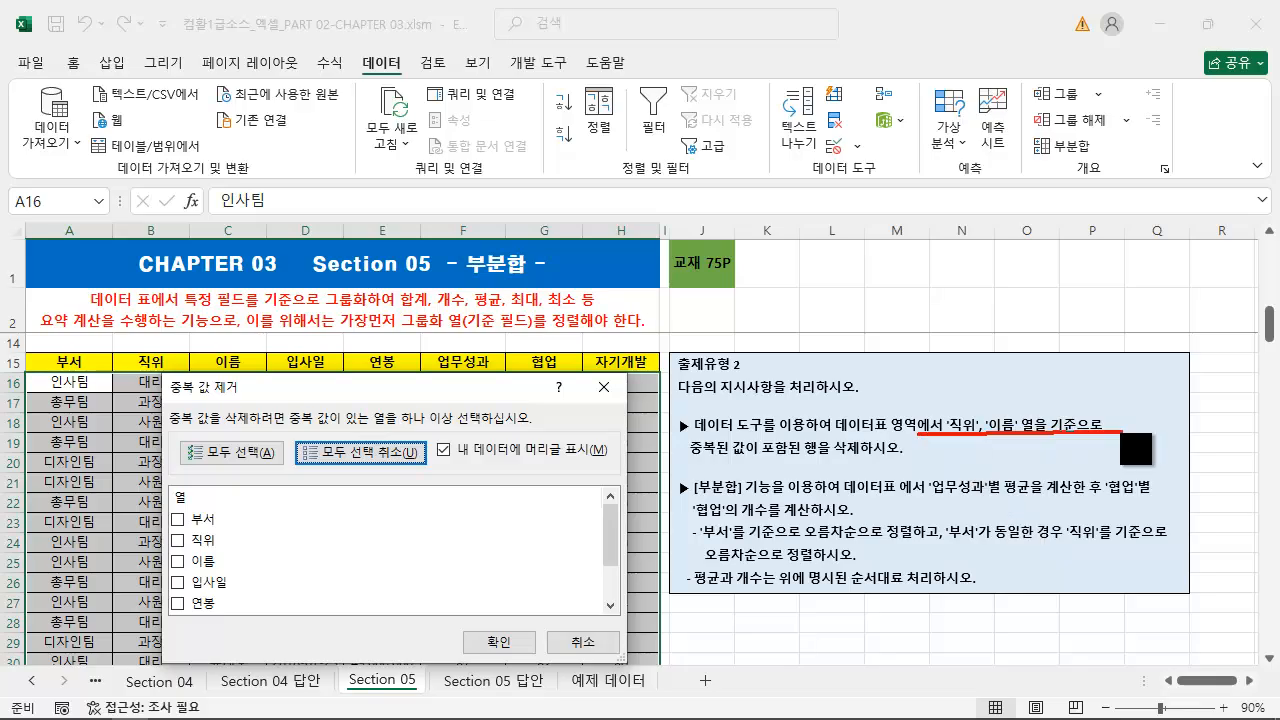
key("Escape")
Choose 직위 and 이름 as the comparison columns and remove the duplicate rows from the employee table
left_click(178, 541)
left_click(178, 561)
left_click_drag(376, 388, 440, 409)
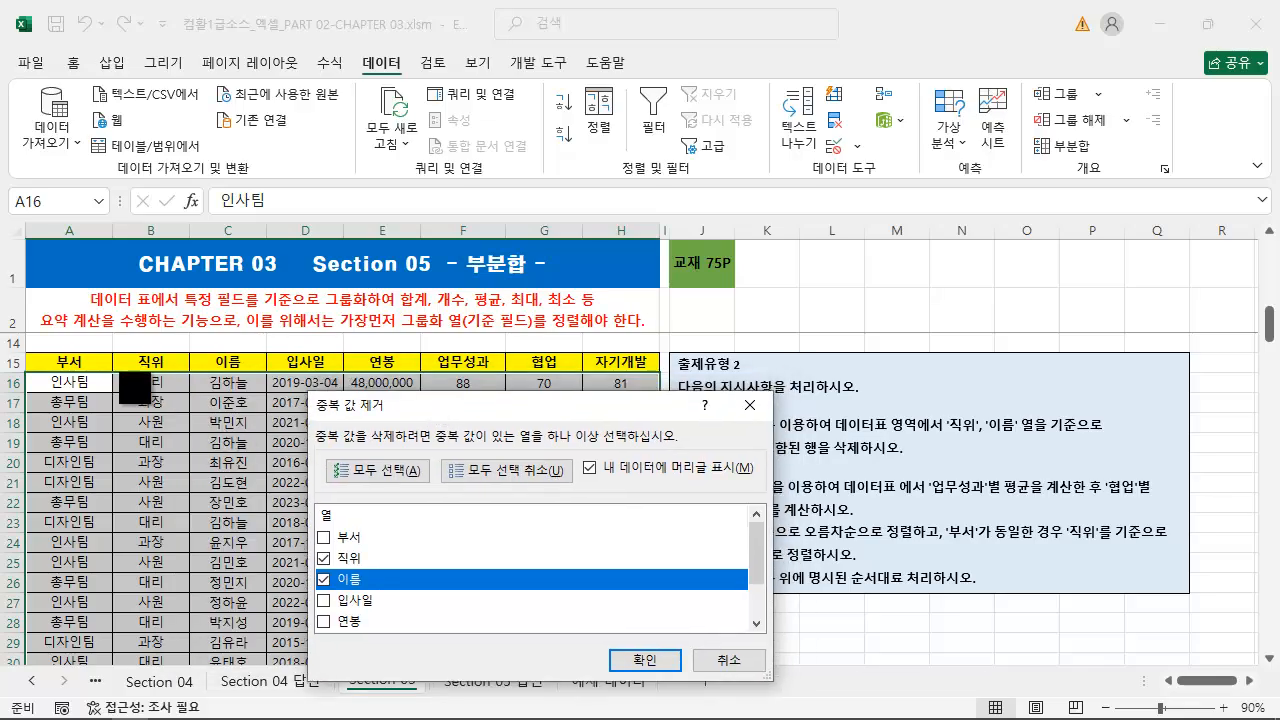
left_click_drag(113, 367, 258, 398)
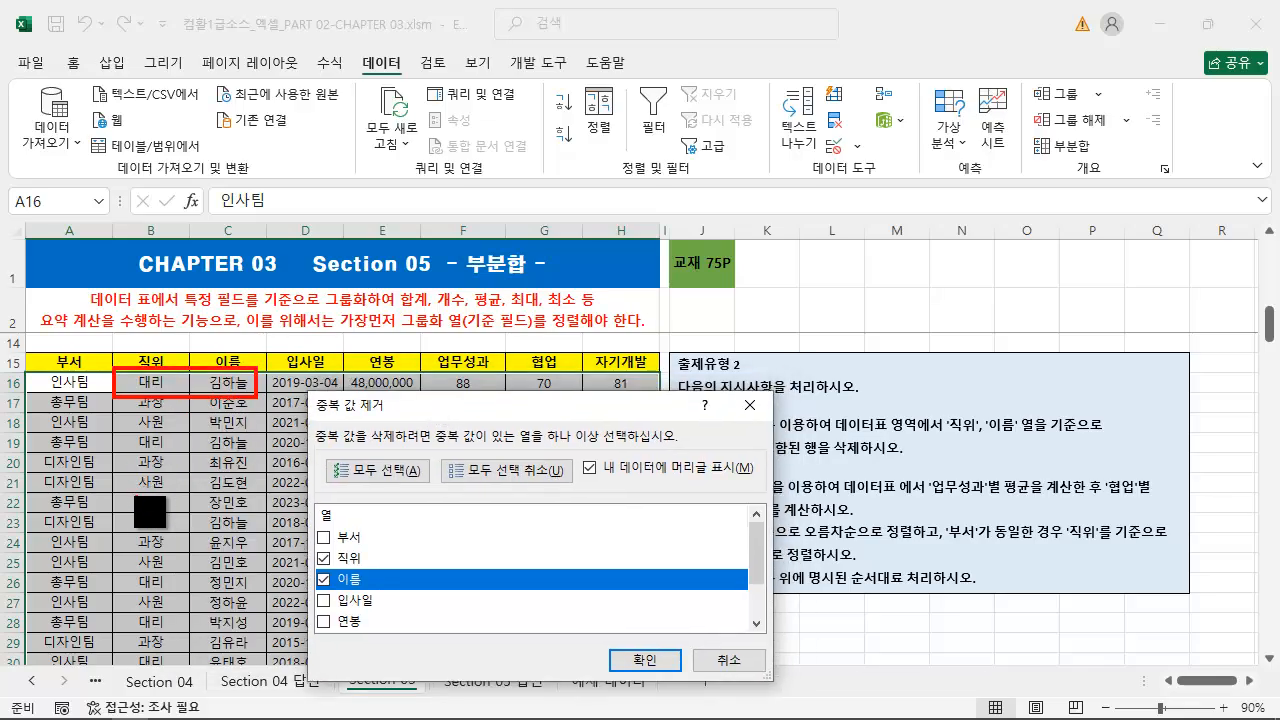
mouse_move(113, 510)
left_mouse_down()
mouse_move(288, 533)
mouse_move(264, 534)
left_mouse_up()
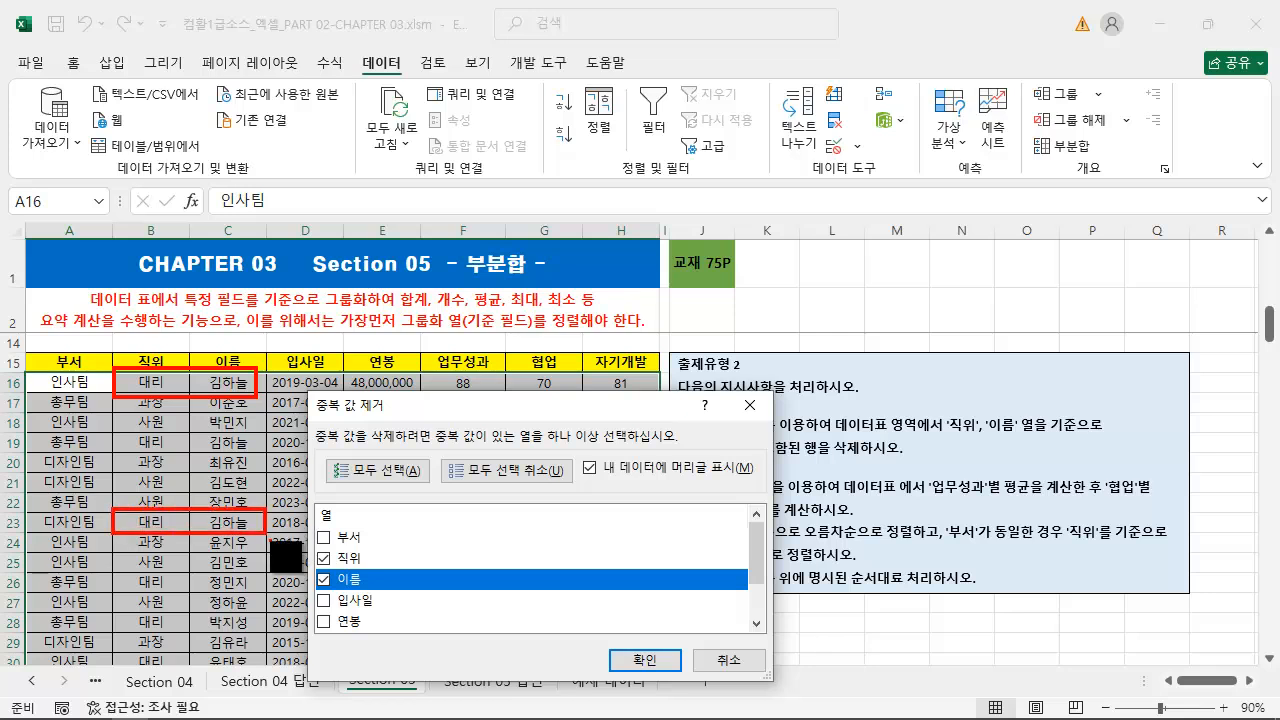
key("Escape")
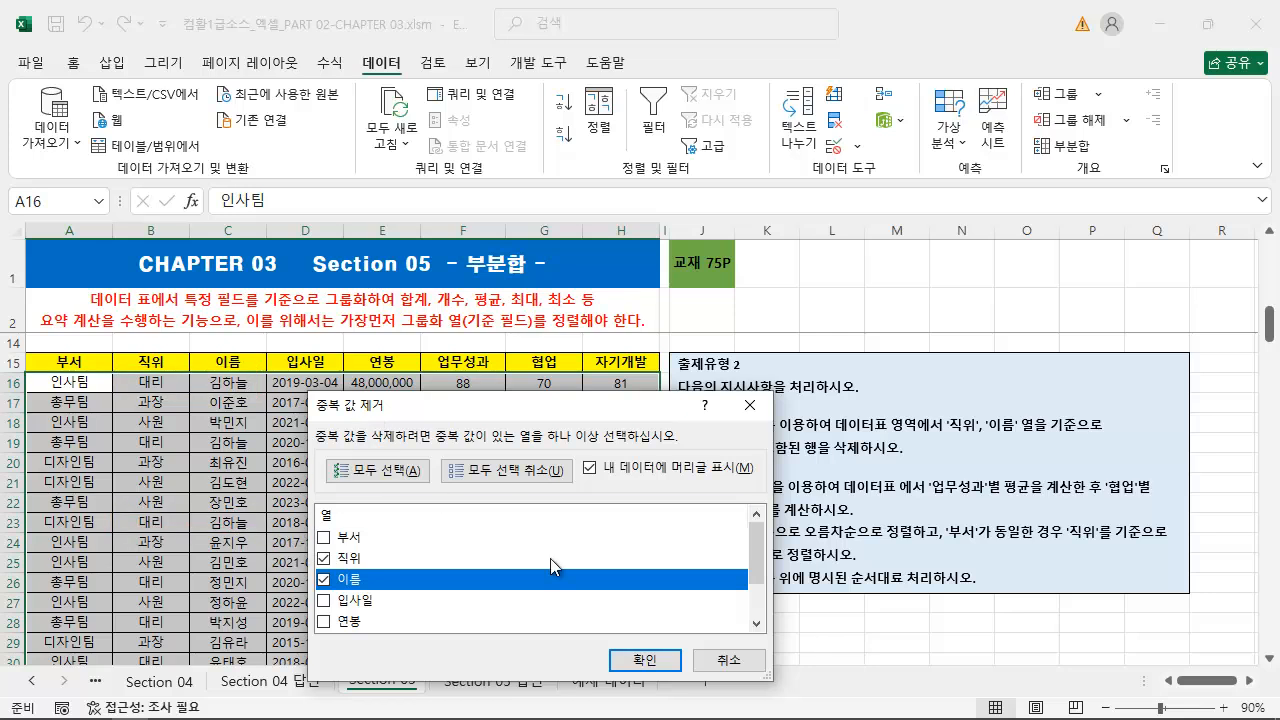
left_click(655, 663)
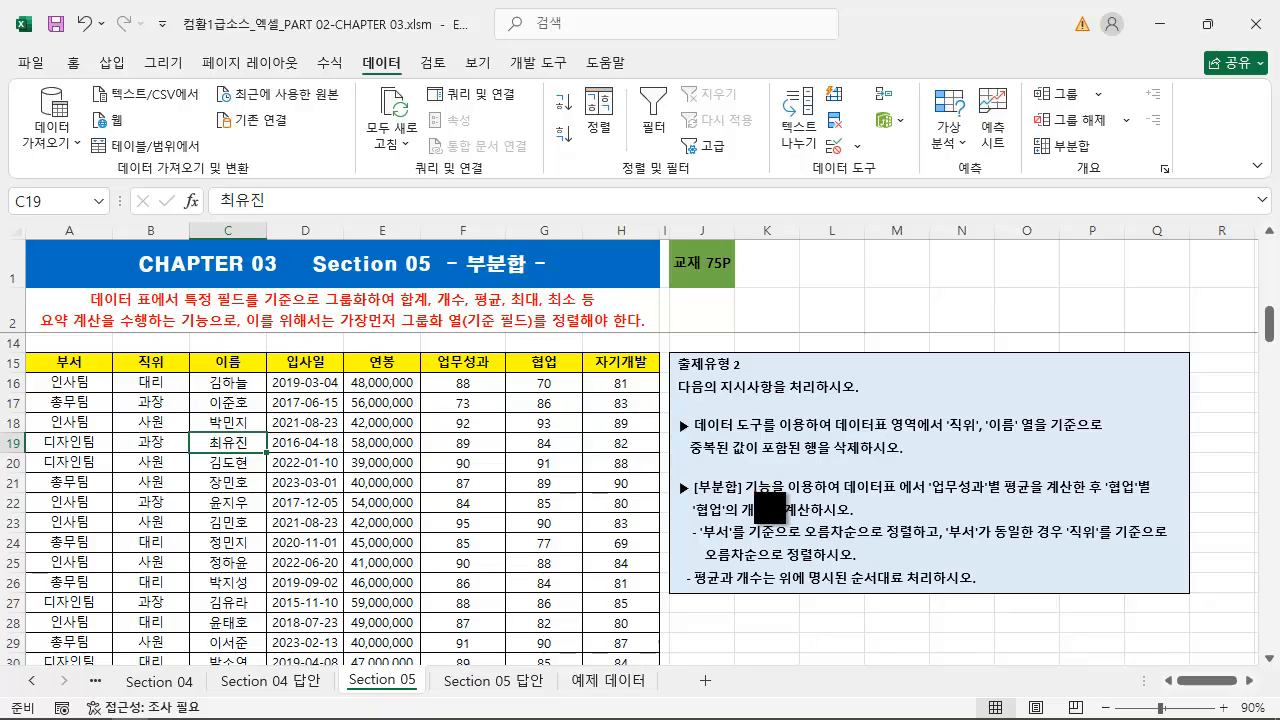
Read the 출제유형 2 instructions on the subtotals and on sorting by 부서 and 직위
mouse_move(680, 507)
left_mouse_down()
mouse_move(524, 492)
mouse_move(454, 468)
left_mouse_up()
key("Escape")
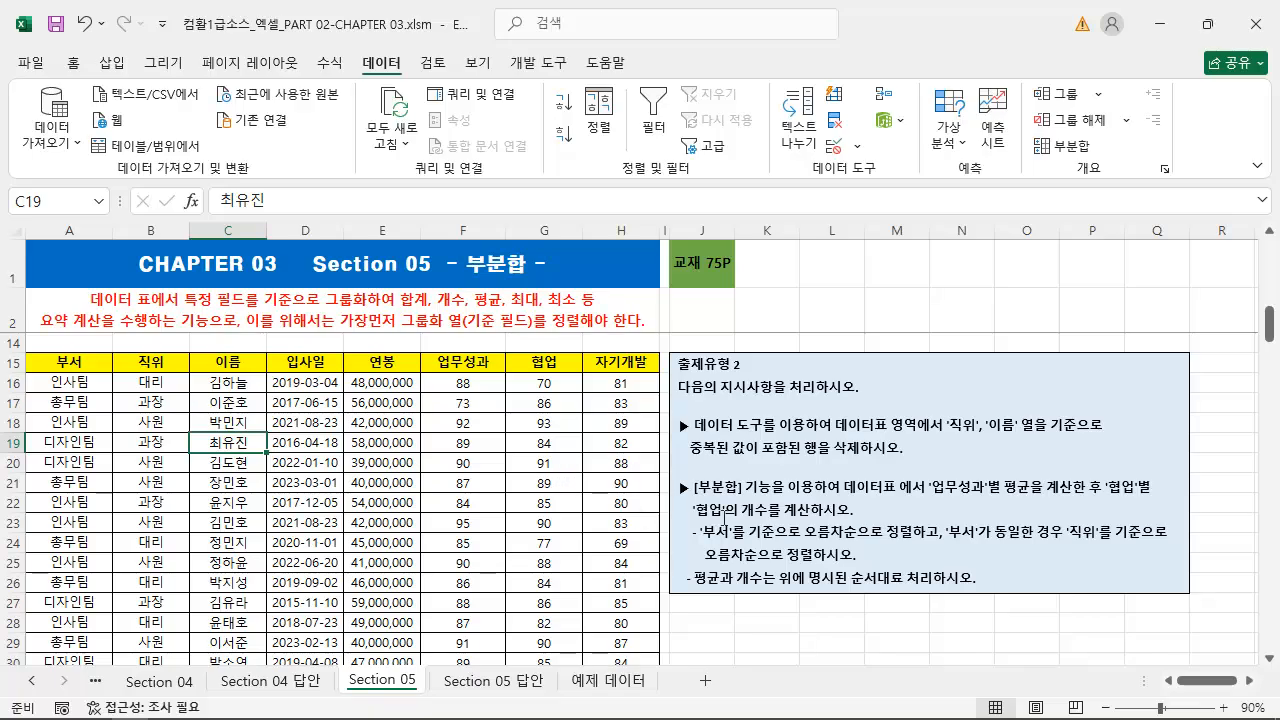
key("ctrl+2")
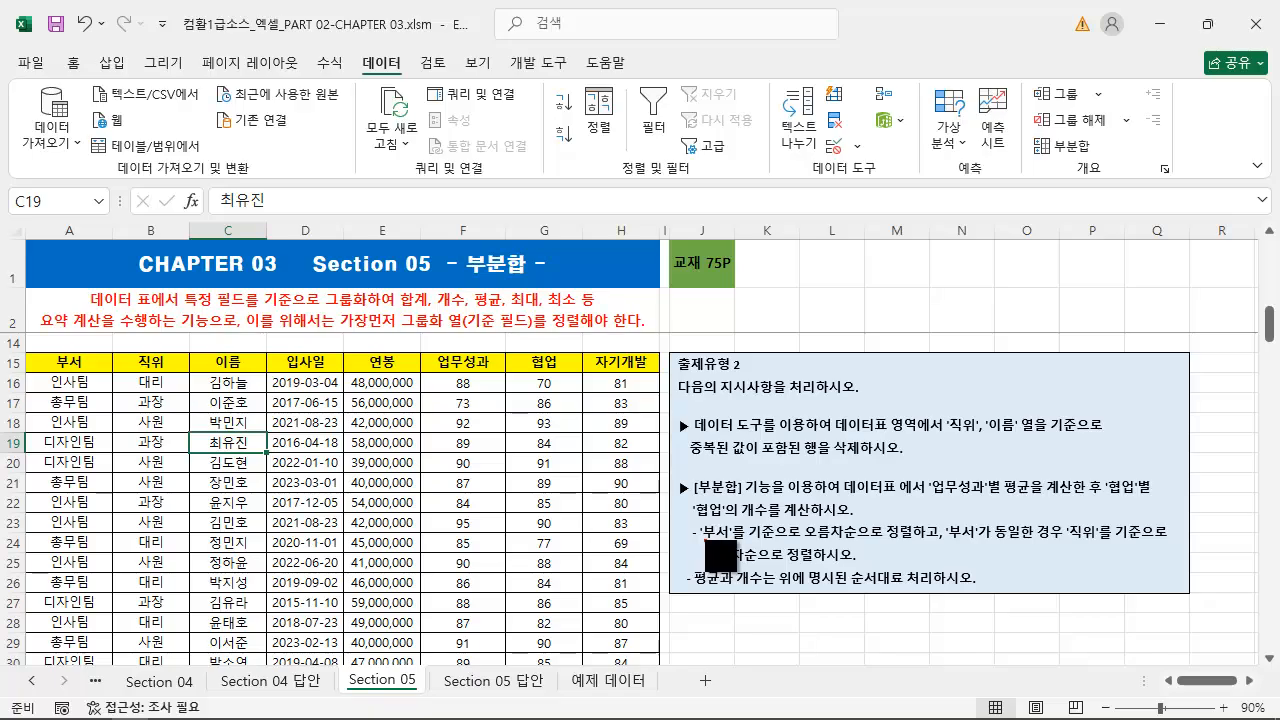
left_click_drag(705, 542, 1185, 545)
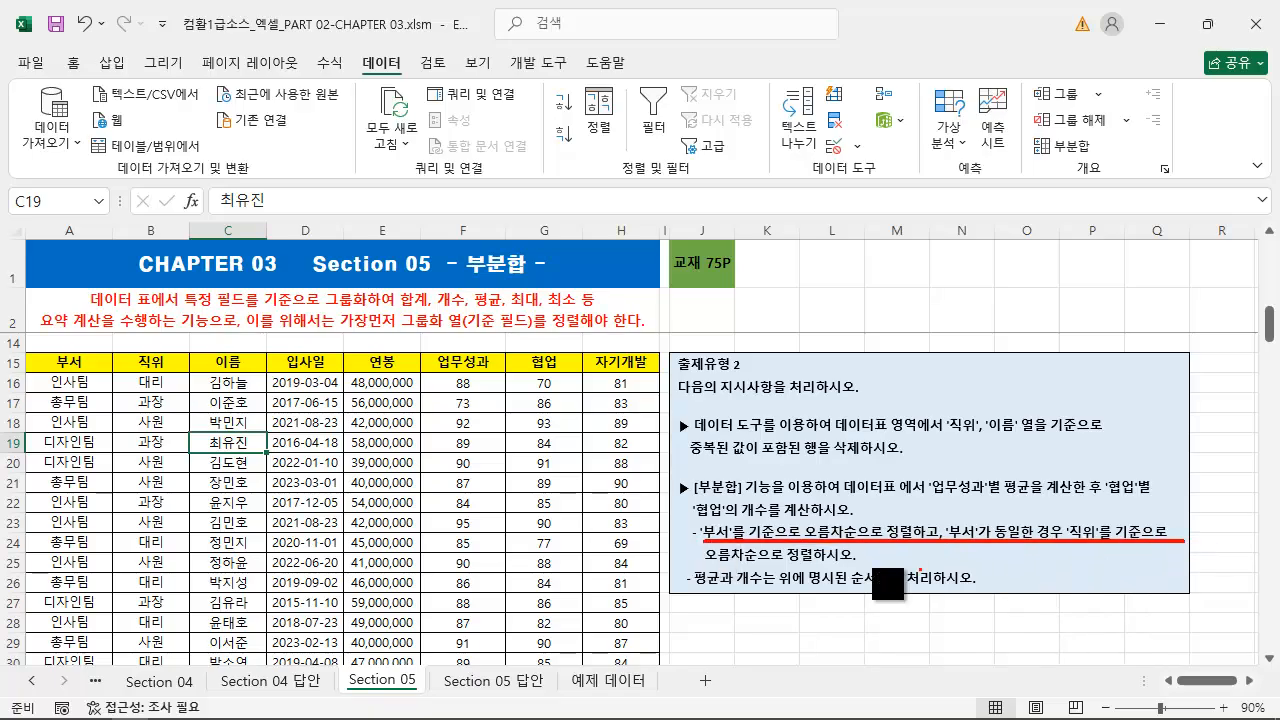
left_click_drag(700, 567, 738, 567)
key("Escape")
Start a custom sort of the employee table with 부서 as the first key, by cell values in ascending order
left_click(309, 466)
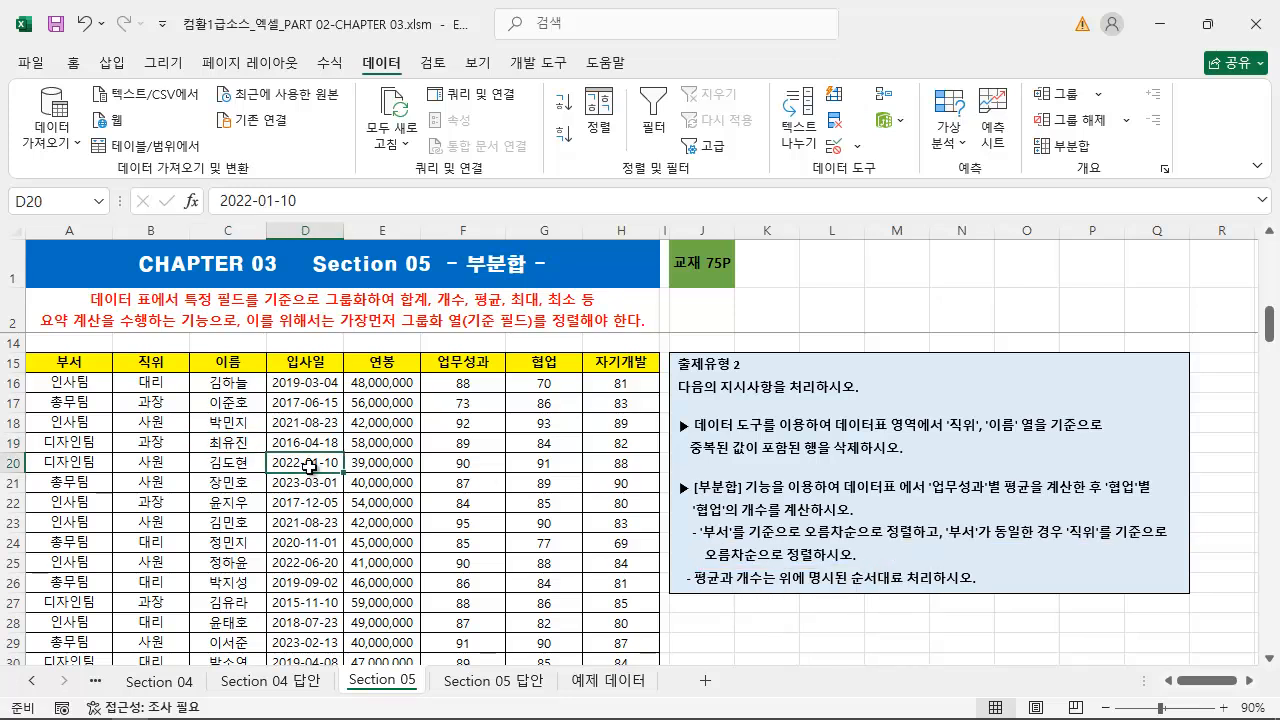
key("ctrl+2")
left_click_drag(346, 50, 415, 82)
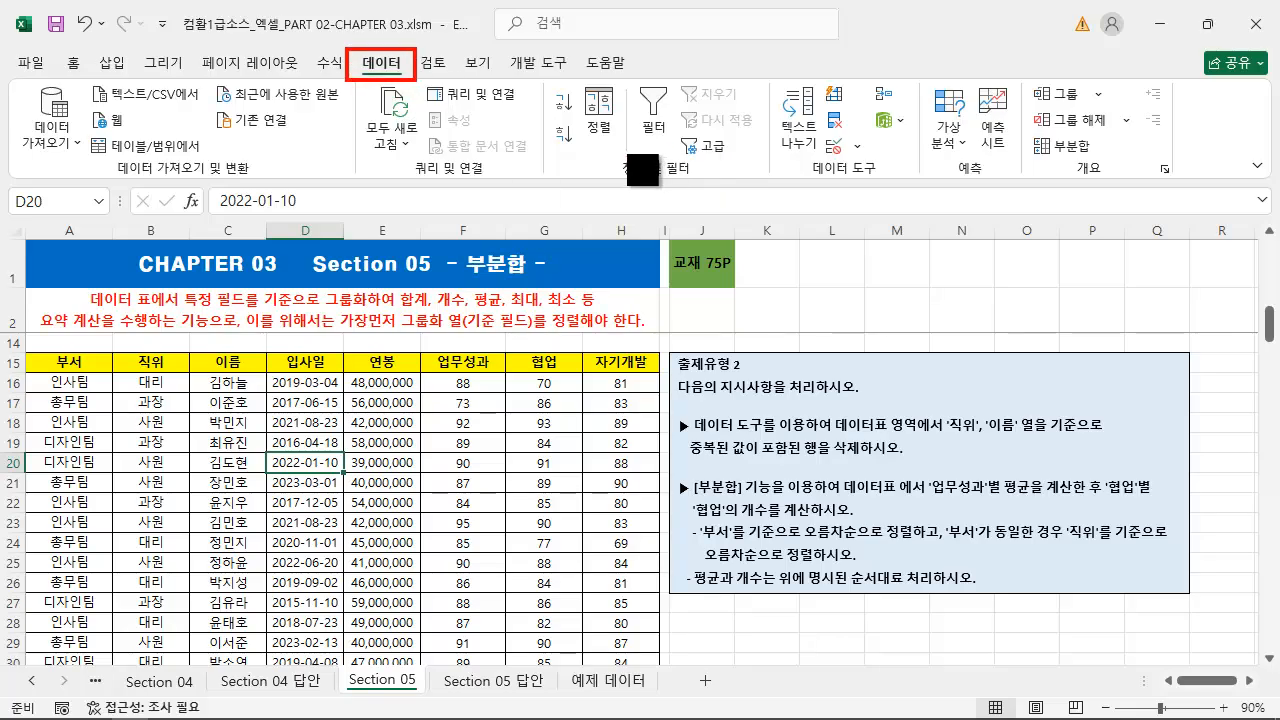
left_click_drag(578, 80, 625, 140)
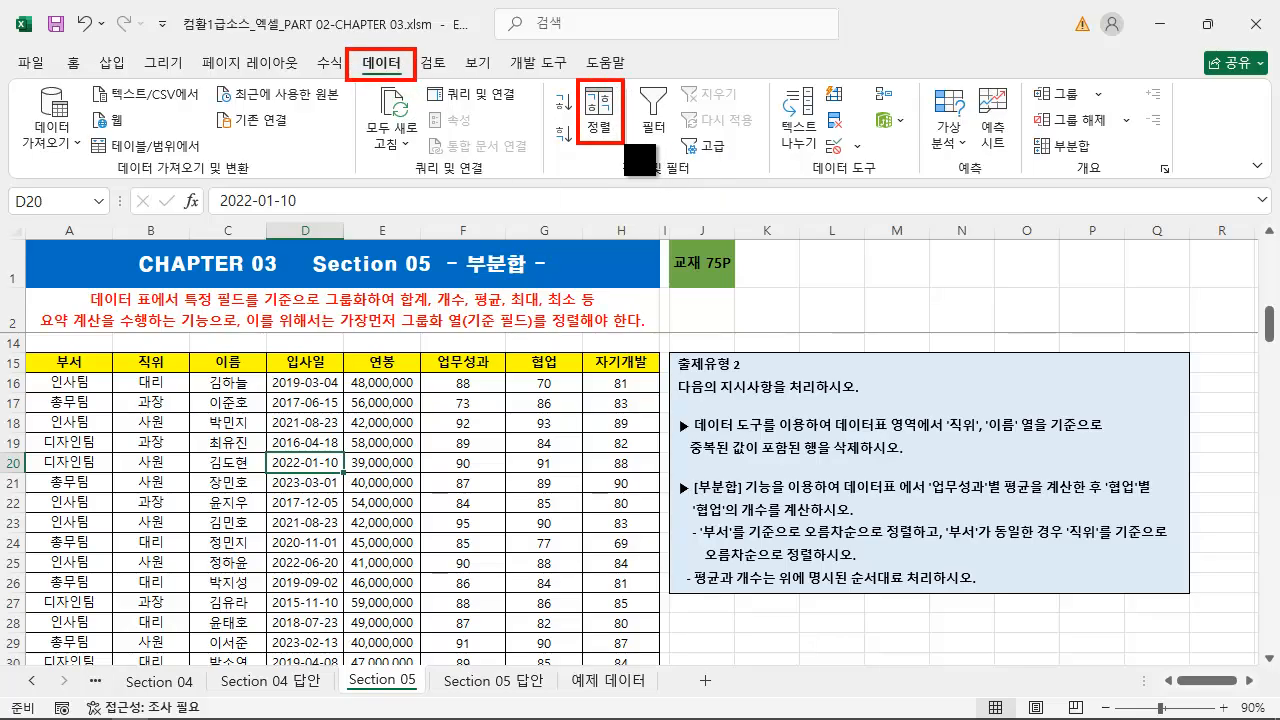
key("Escape")
left_click(600, 115)
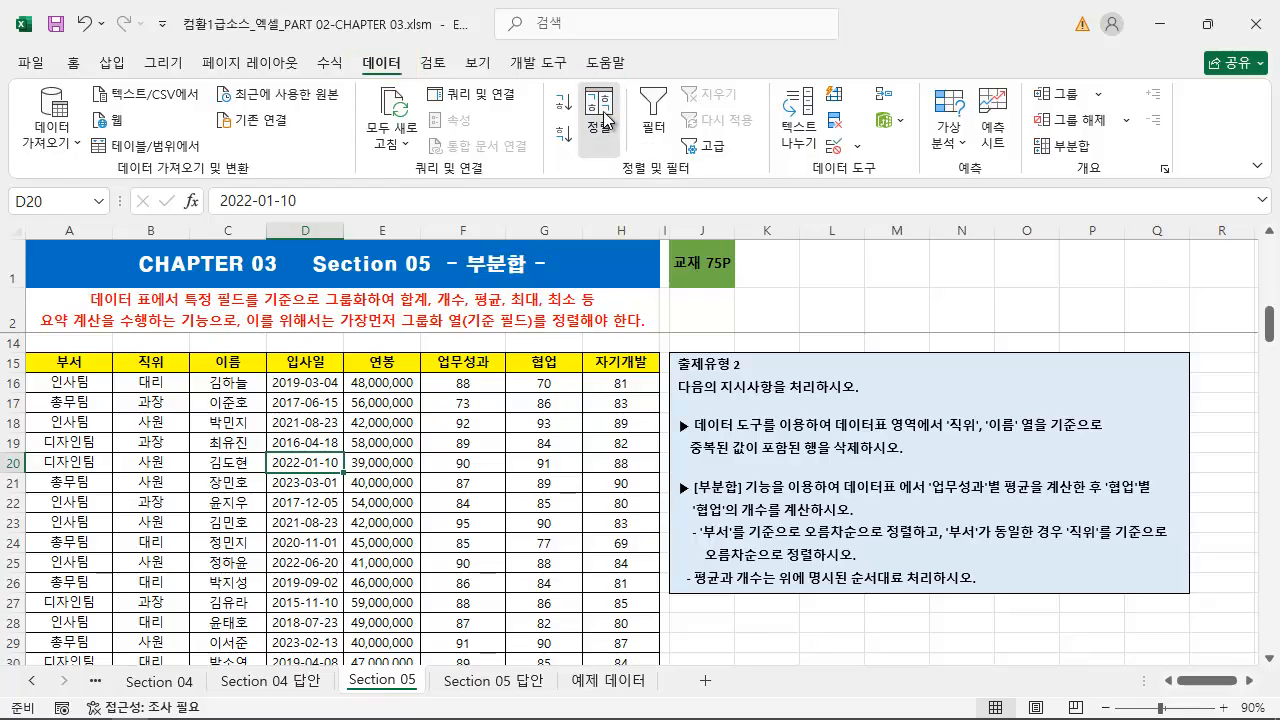
left_click_drag(567, 423, 377, 372)
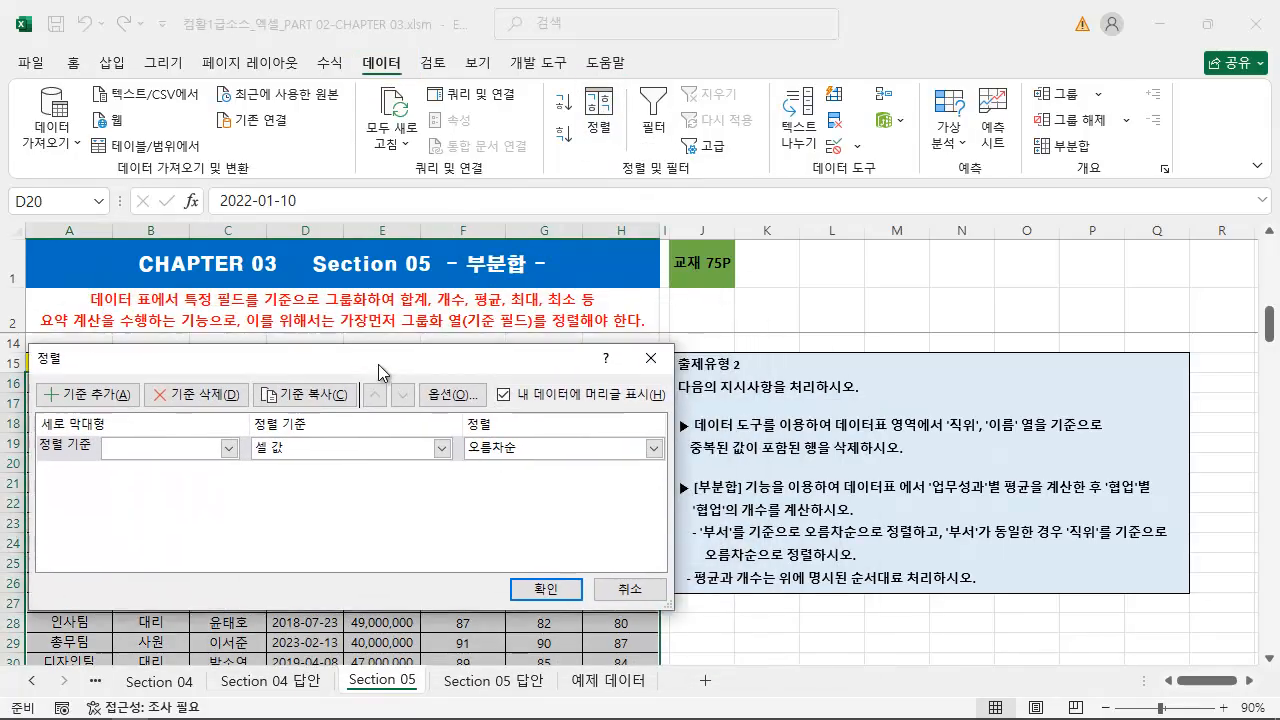
left_click(120, 457)
left_click(150, 478)
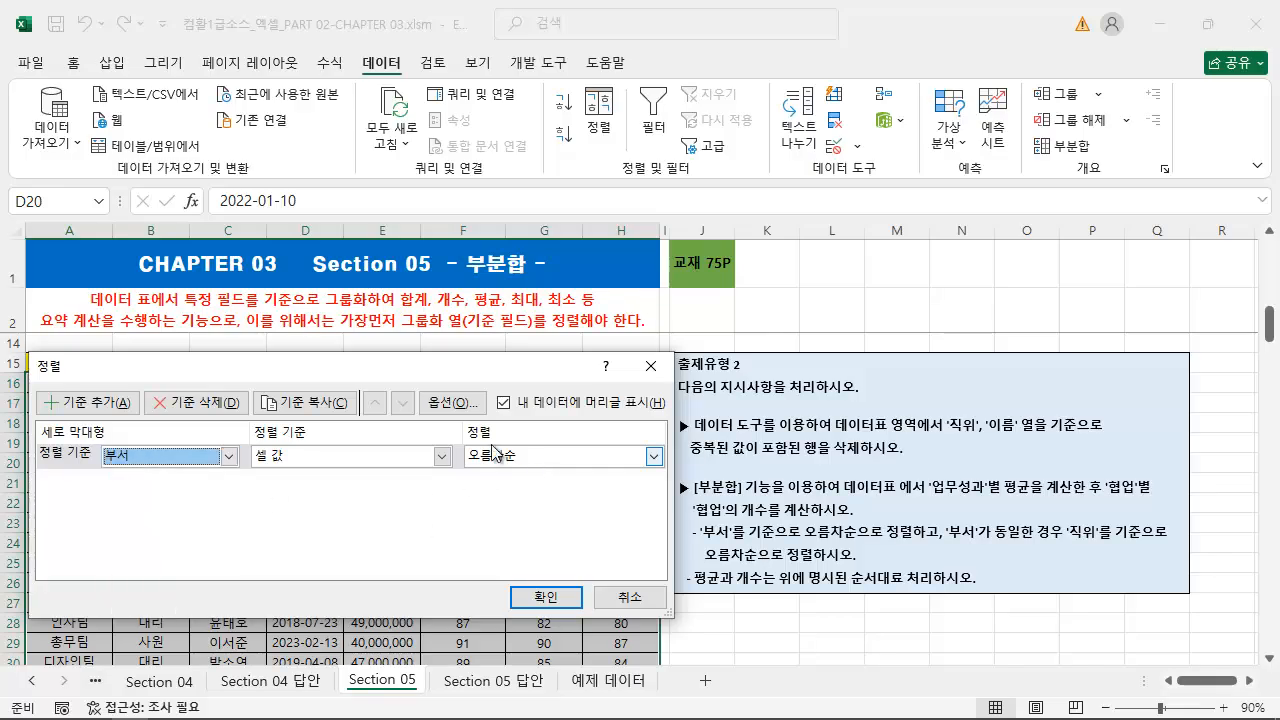
Add 직위 as the second sort key in ascending order and apply the sort to the employee table
left_click(110, 405)
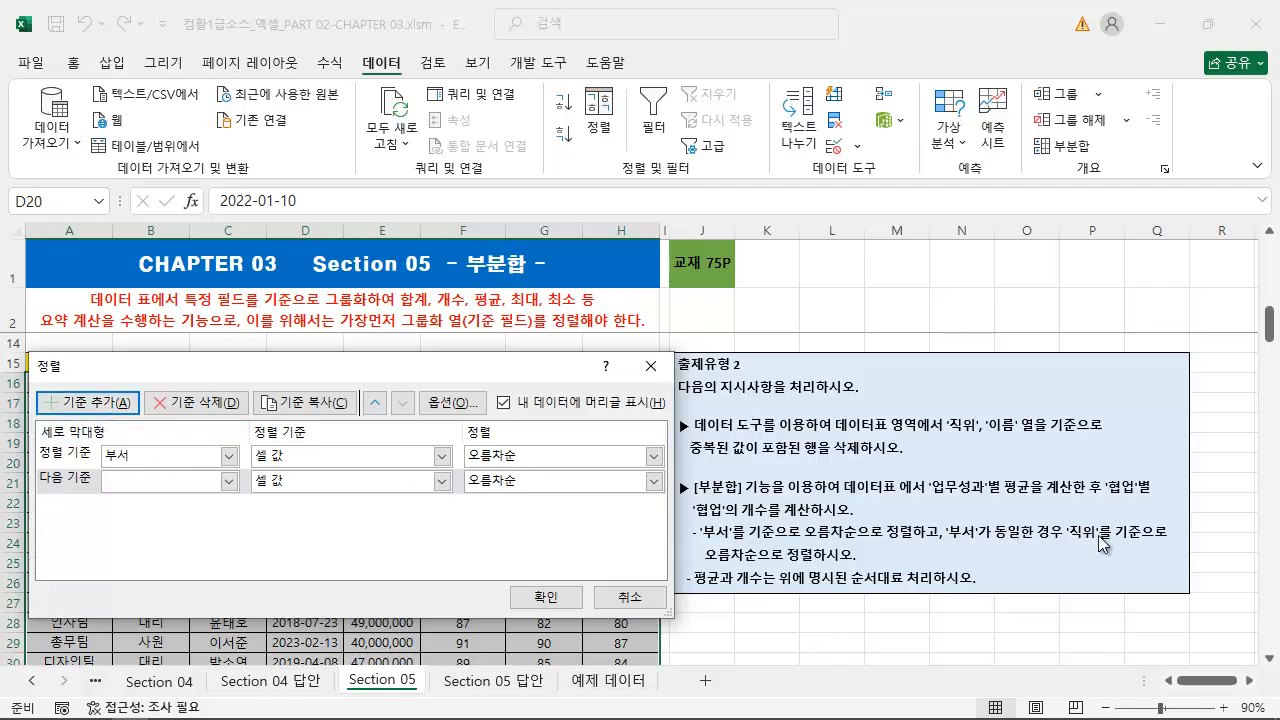
left_click(229, 481)
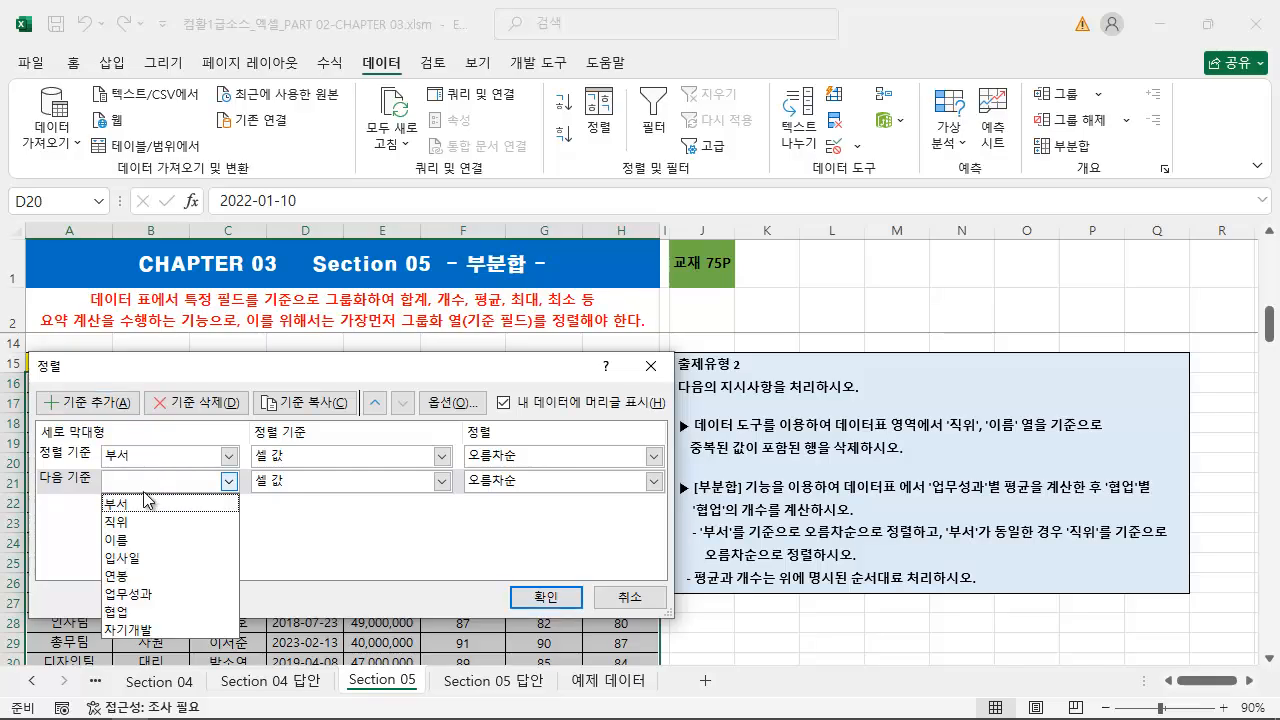
left_click(130, 522)
left_click(548, 597)
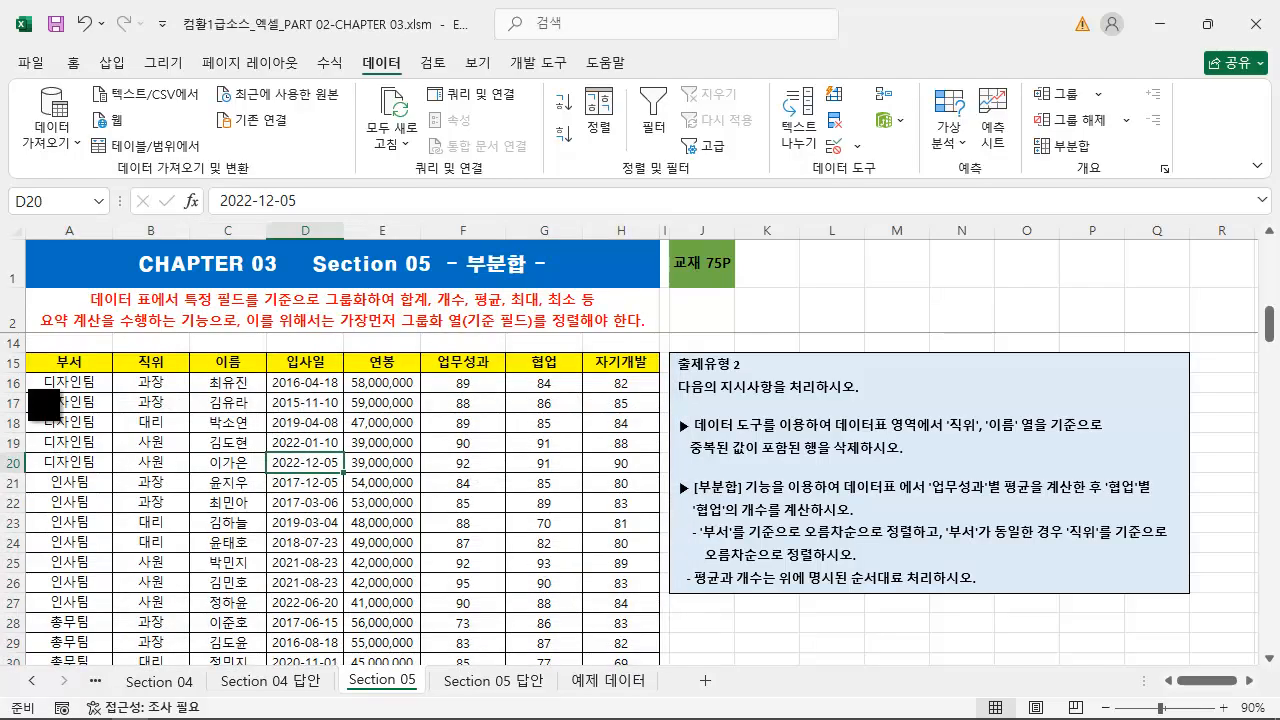
Examine the order of the 부서 groups and of the 직위 values within the 디자인팀 rows
mouse_move(37, 370)
left_mouse_down()
mouse_move(108, 470)
mouse_move(72, 572)
mouse_move(106, 574)
left_mouse_up()
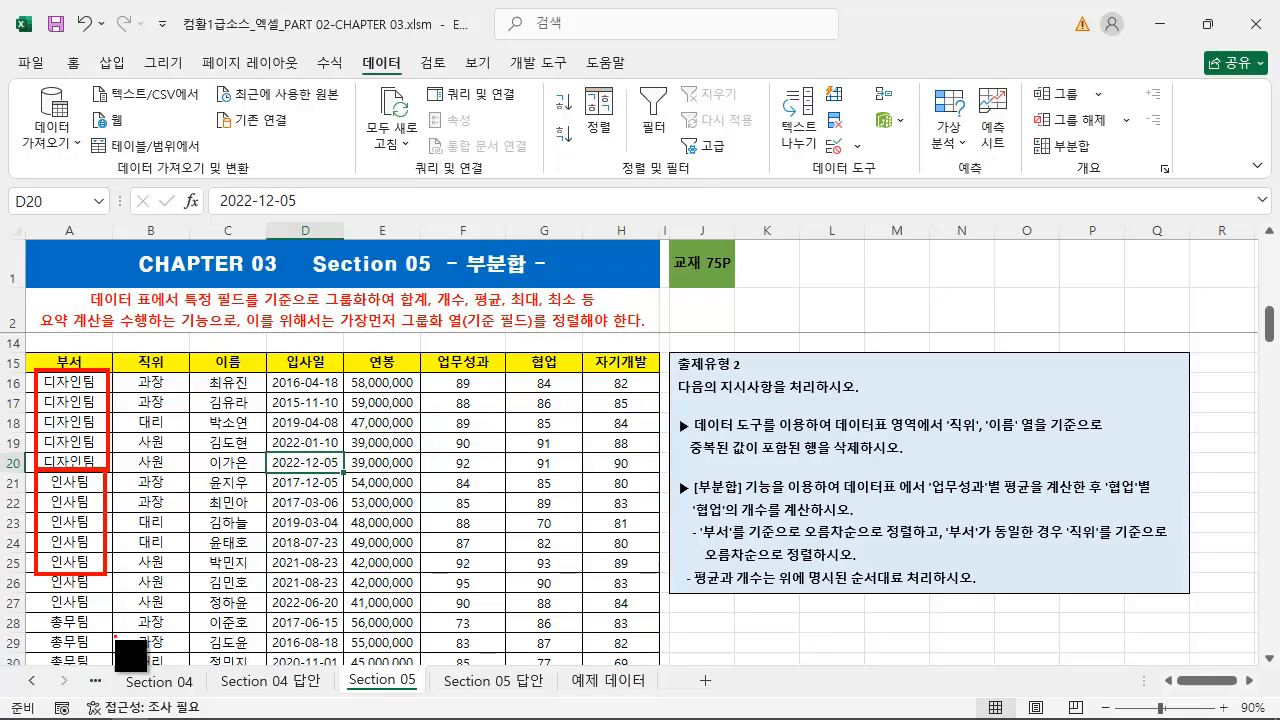
left_click_drag(120, 658, 120, 384)
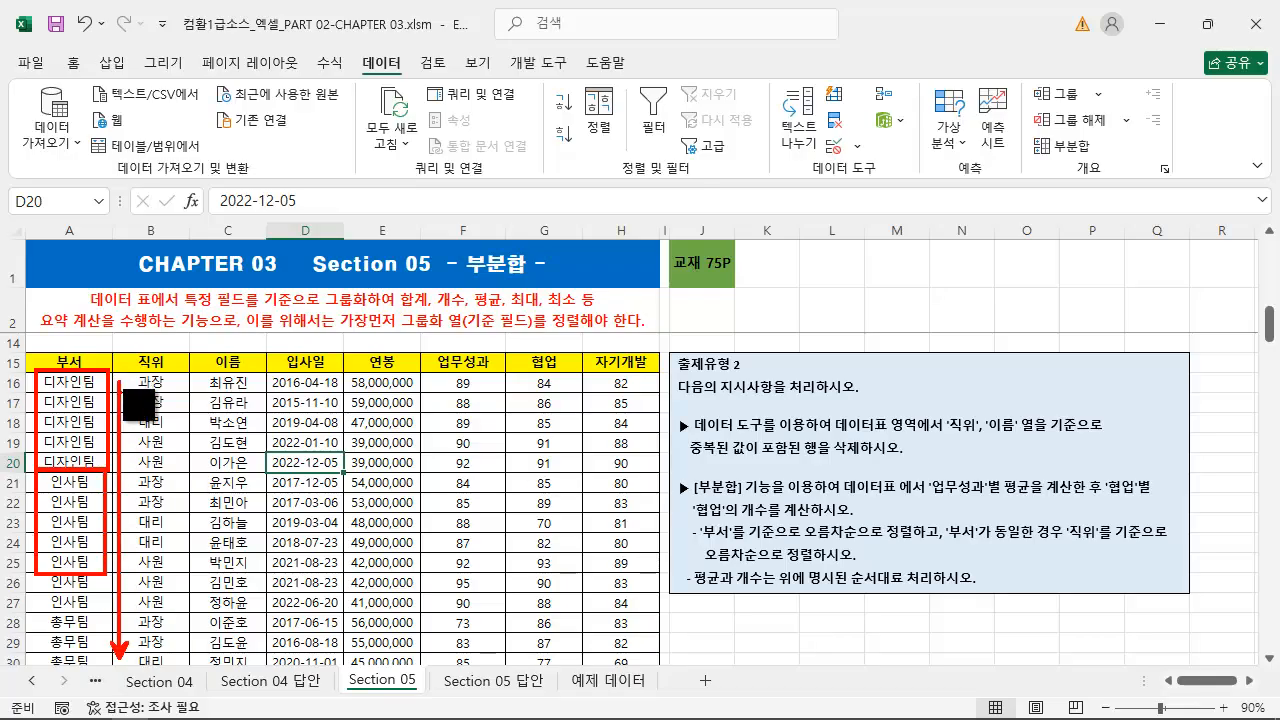
key("ctrl+z")
key("ctrl+z")
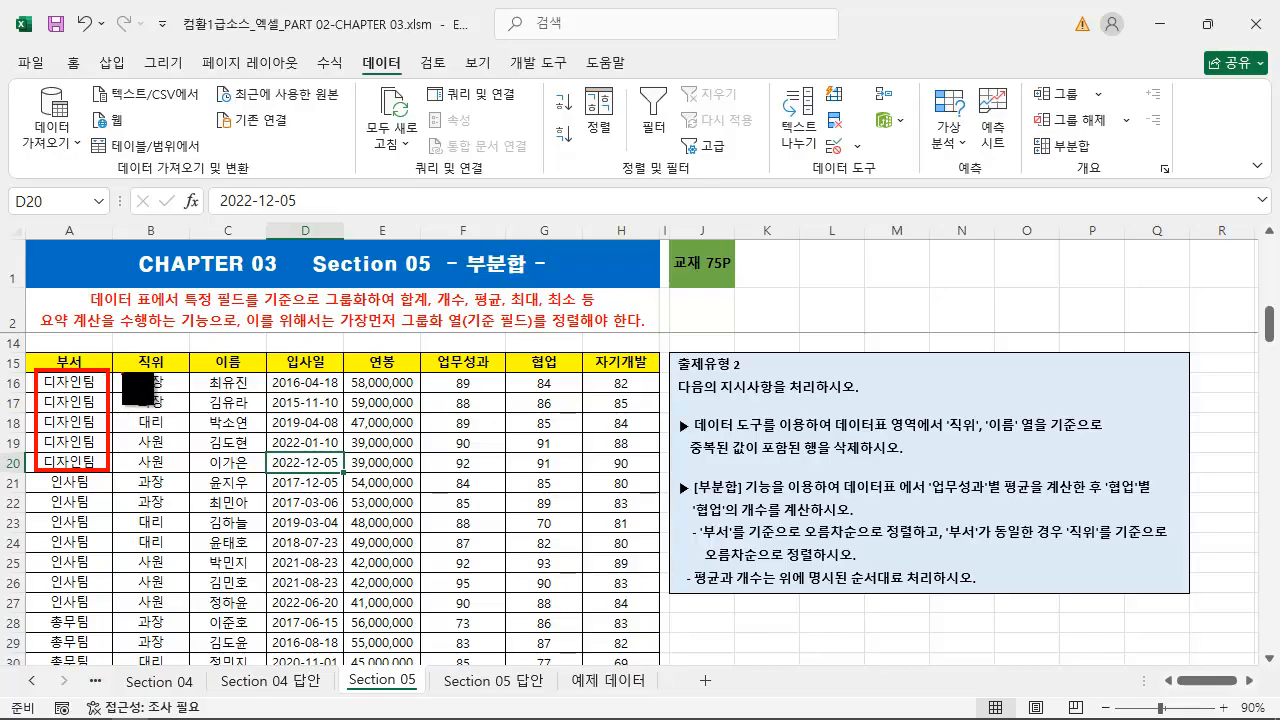
left_click_drag(122, 372, 181, 470)
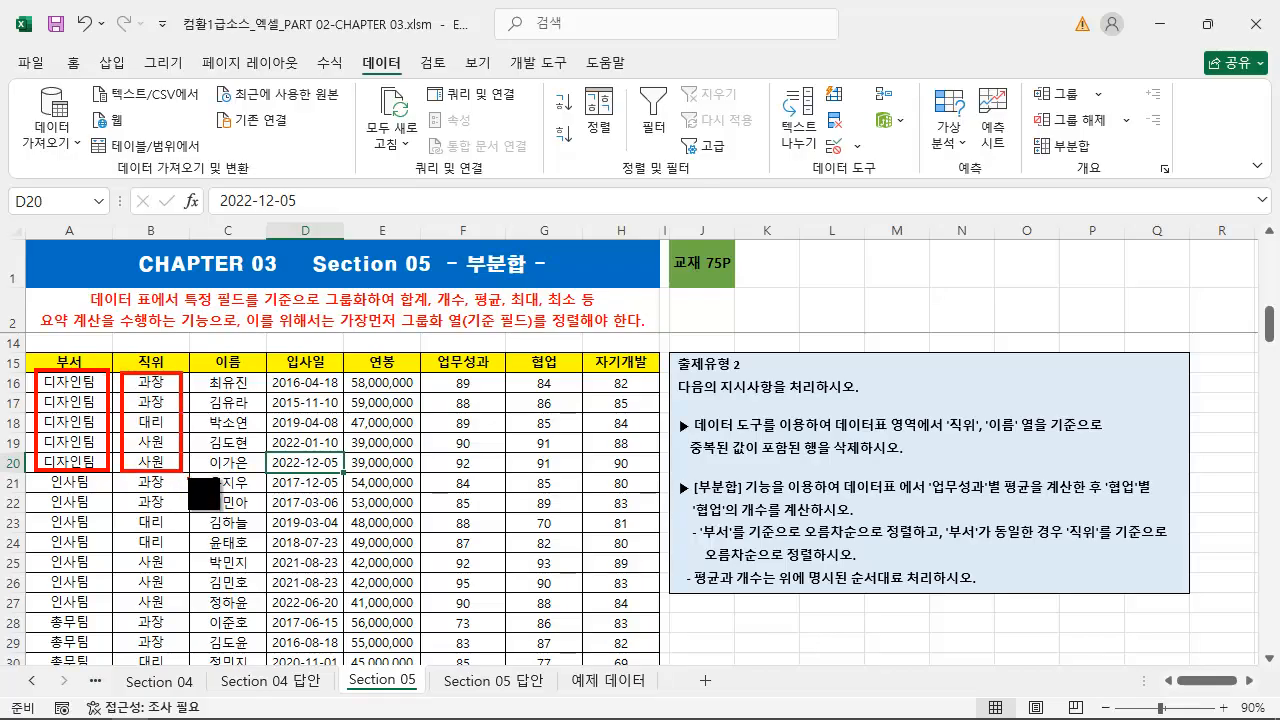
key("Escape")
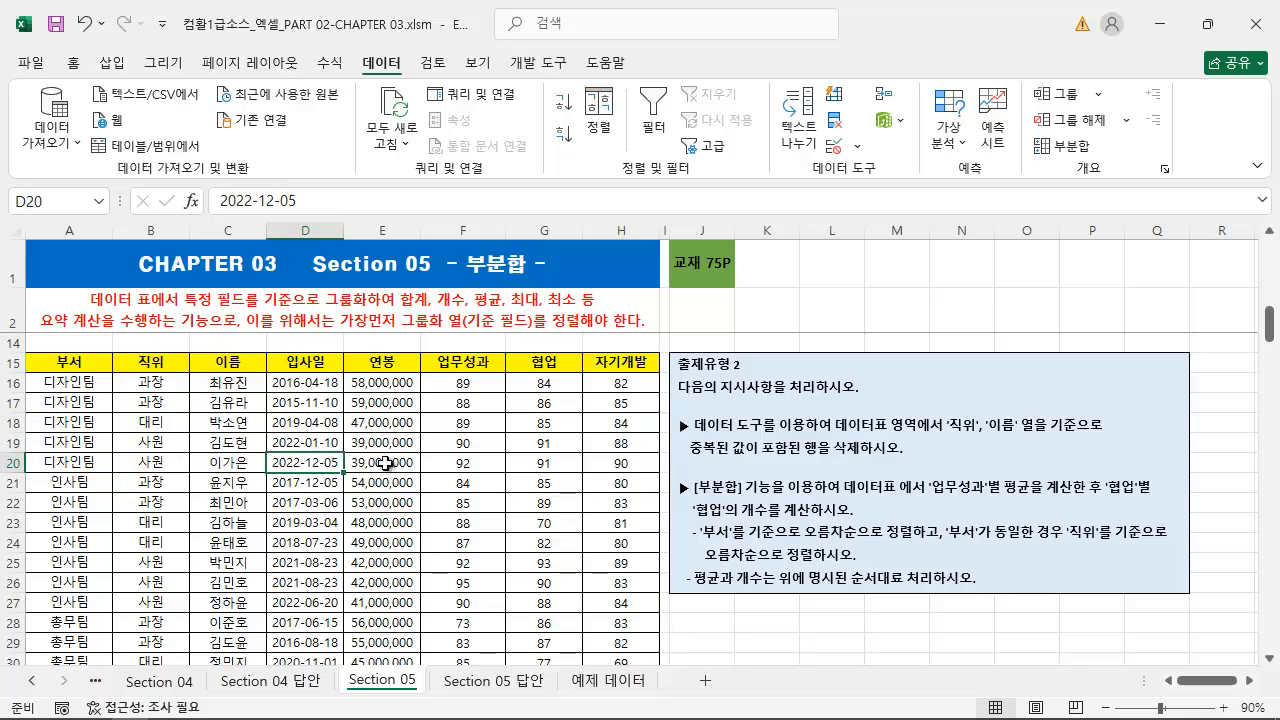
Start a subtotal of the employee table grouped by 부서, as the 출제유형 2 instructions require
left_click(1068, 145)
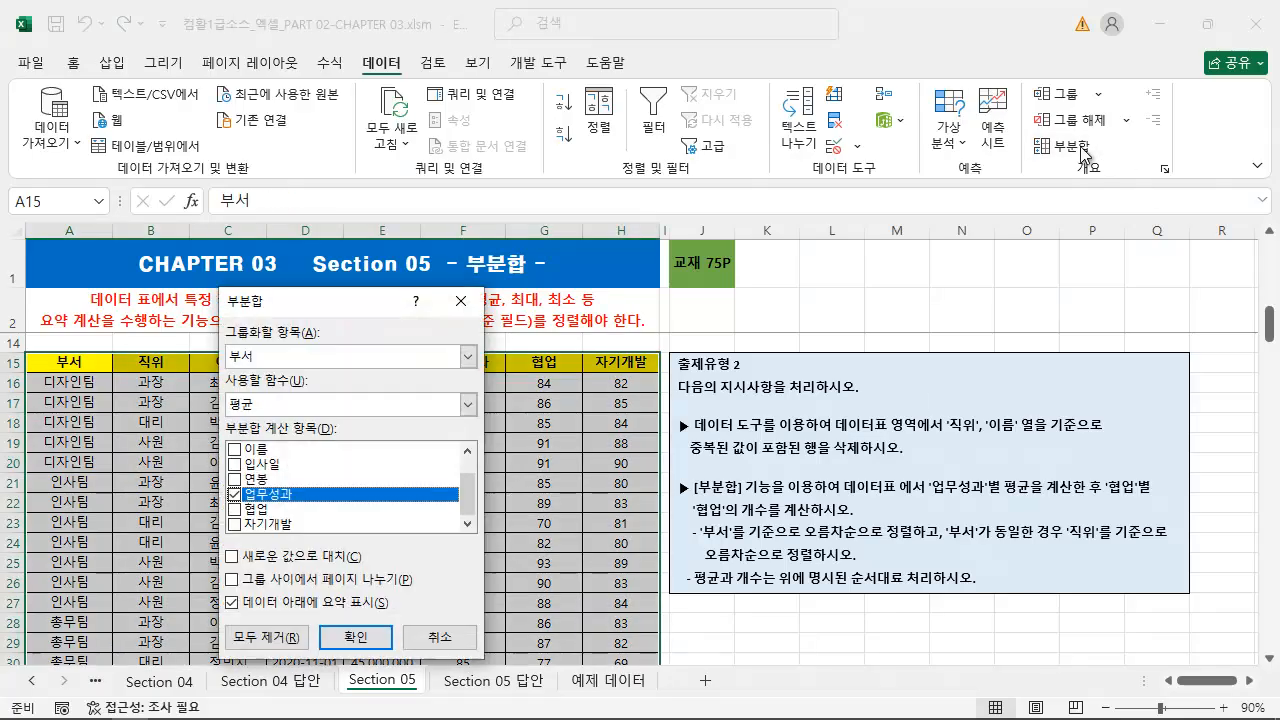
left_click_drag(397, 295, 491, 294)
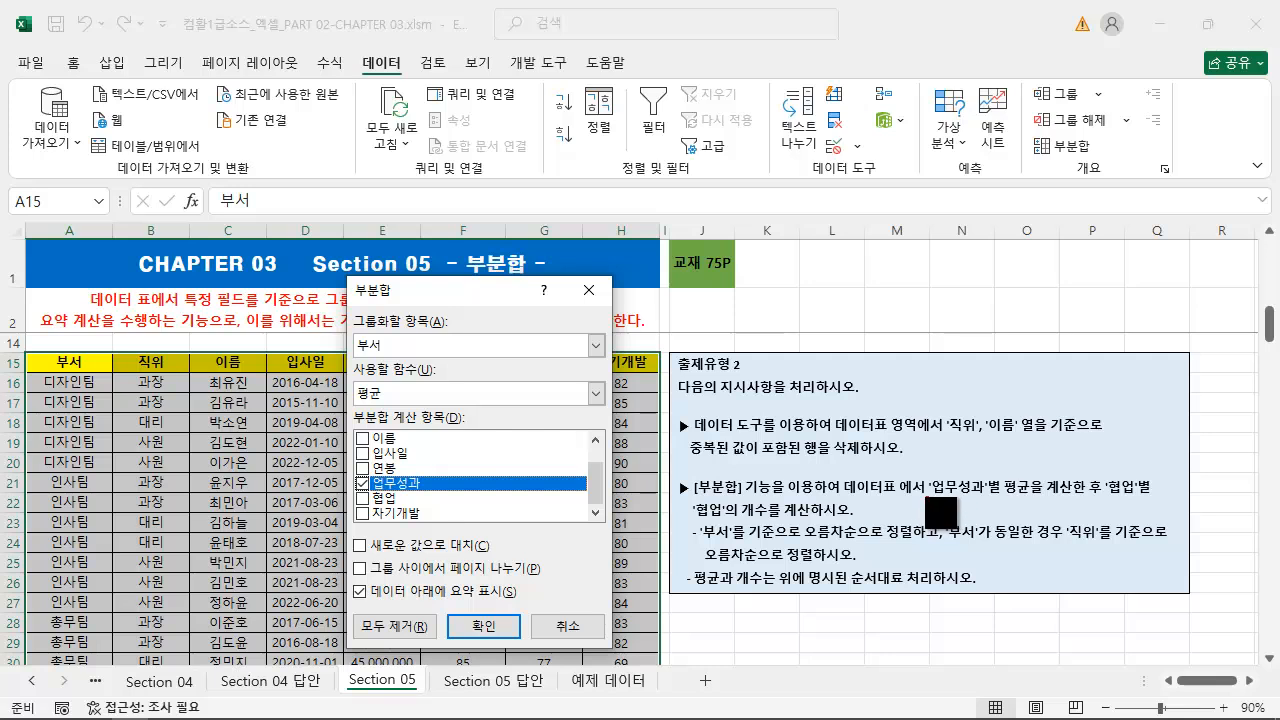
left_click_drag(930, 492, 1165, 497)
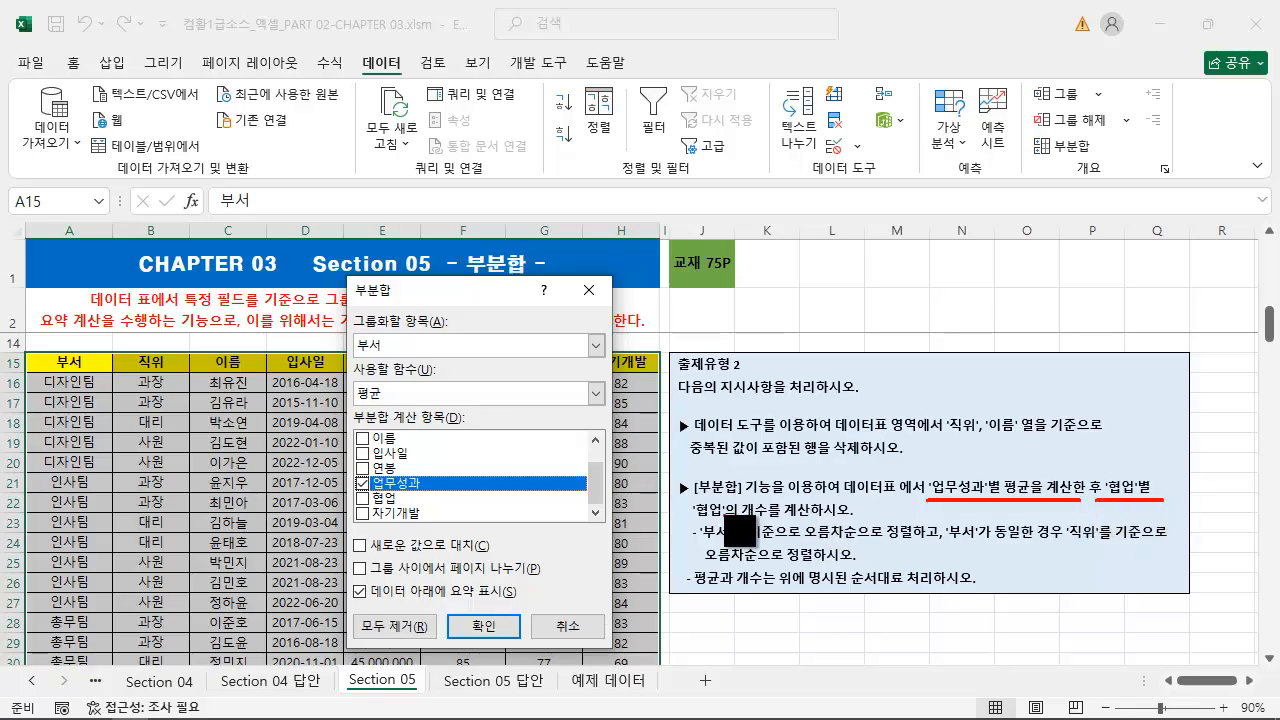
left_click_drag(688, 523, 846, 521)
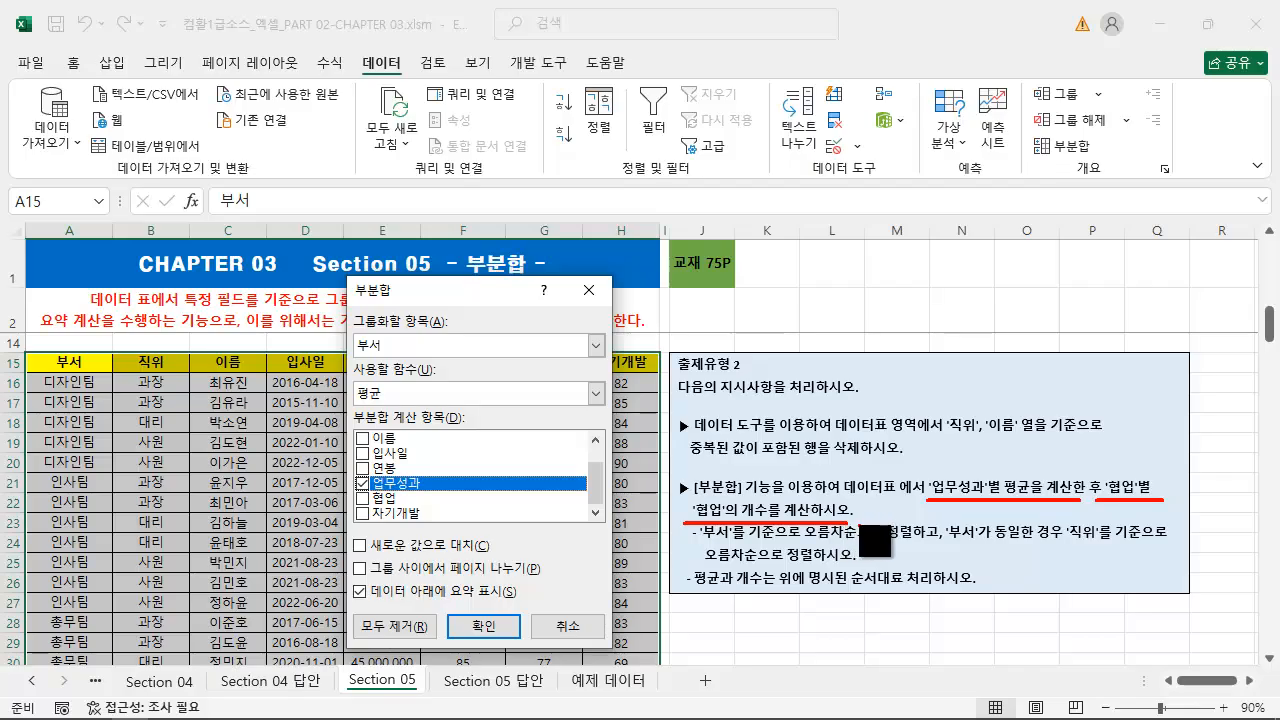
key("Escape")
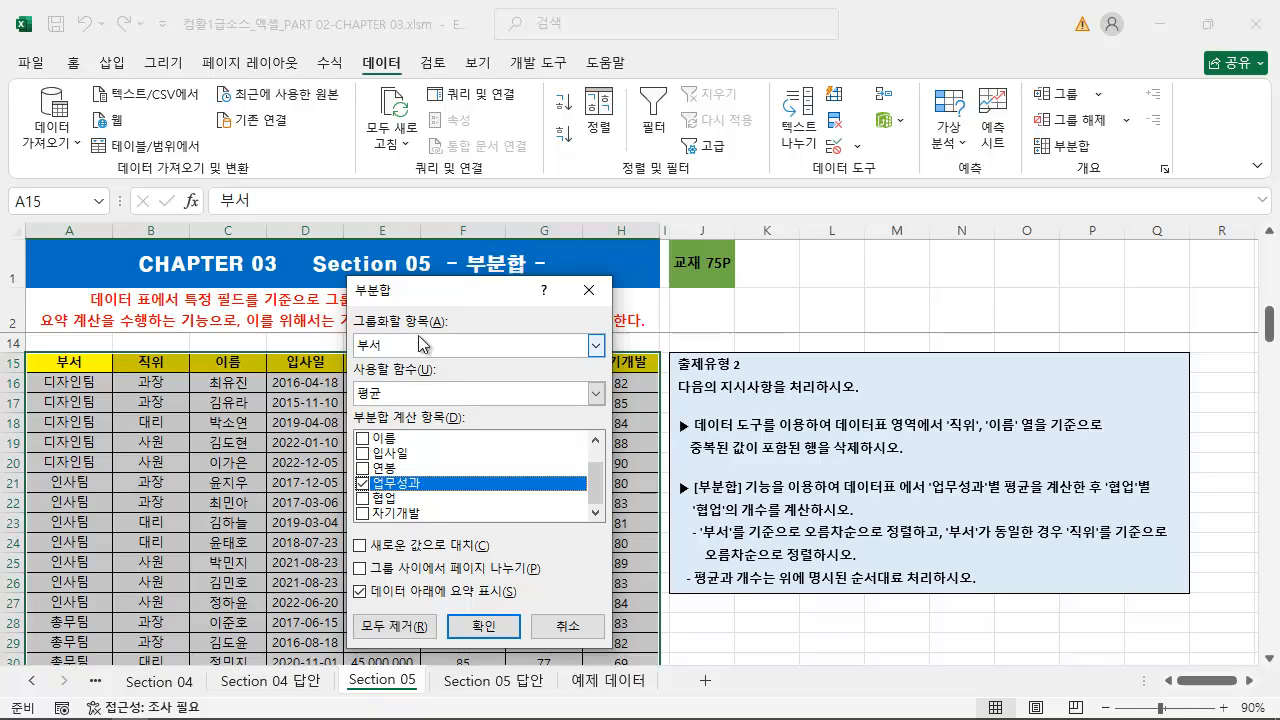
key("ctrl+2")
left_click_drag(699, 545, 940, 549)
key("Escape")
left_click(434, 343)
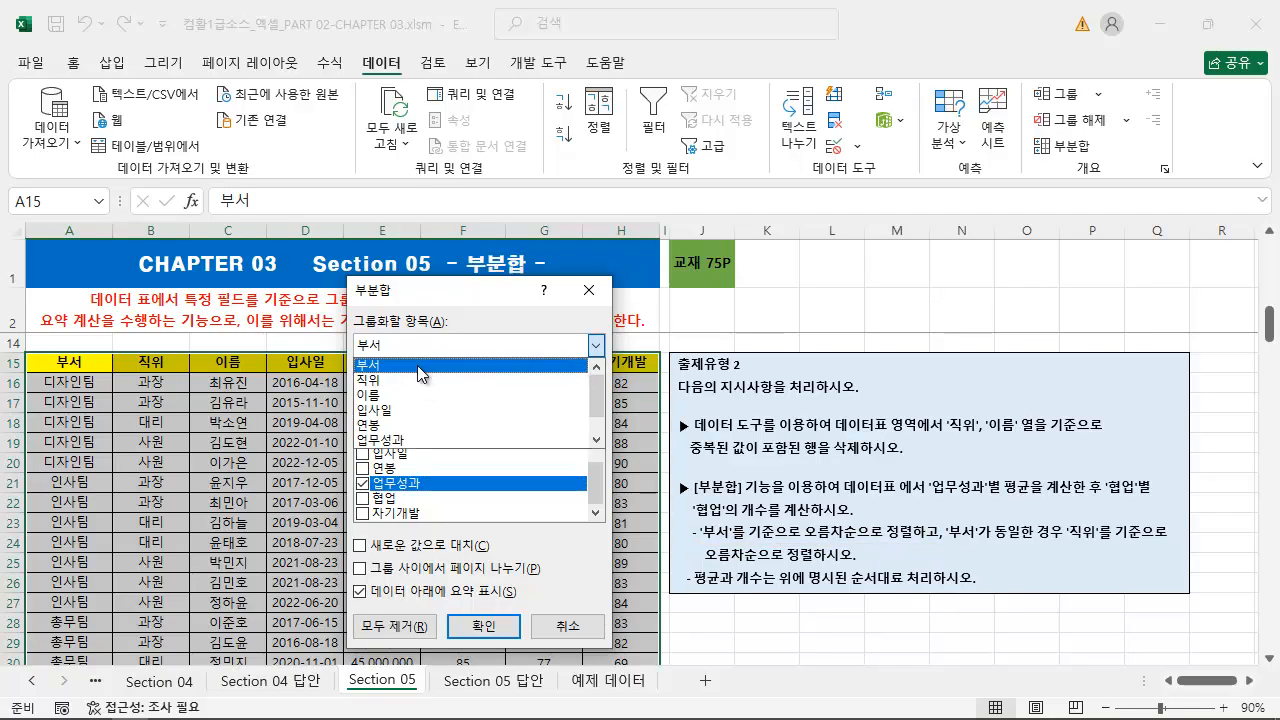
left_click(418, 366)
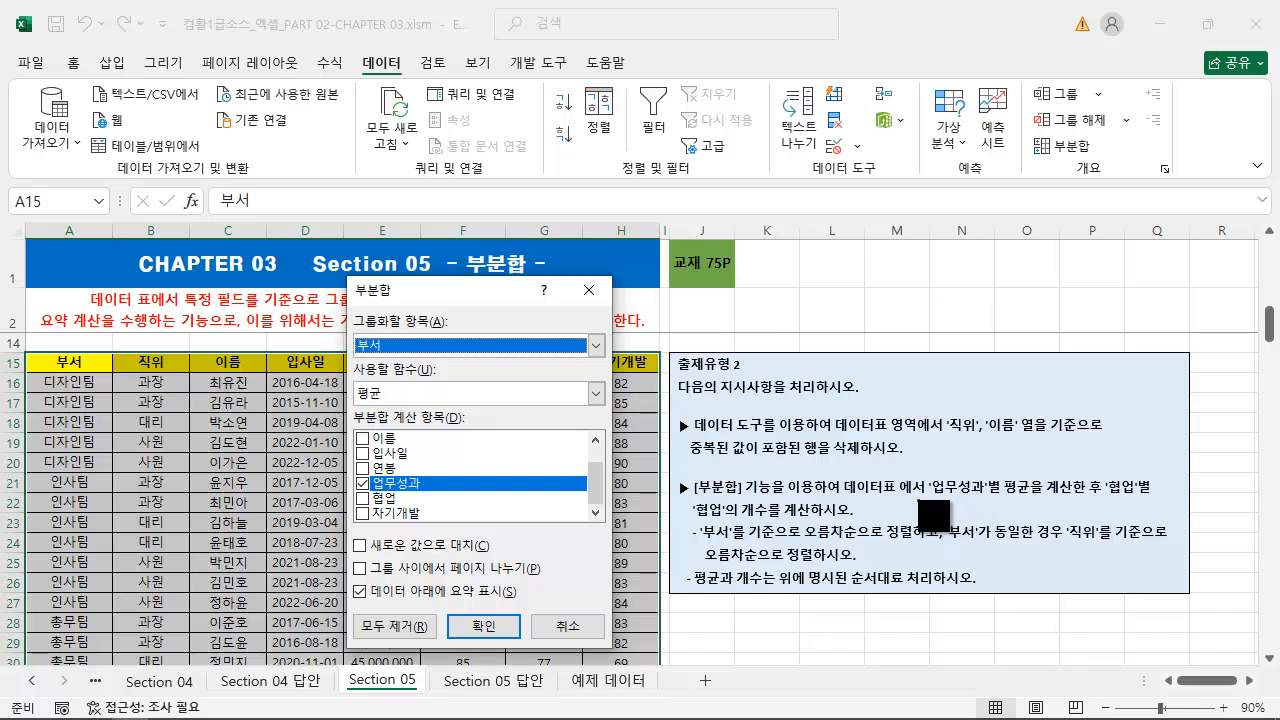
Set the subtotal to average 업무성과, replacing current subtotals and with summaries below the data, and apply it
left_click_drag(916, 498, 1045, 499)
key("Escape")
left_click(405, 398)
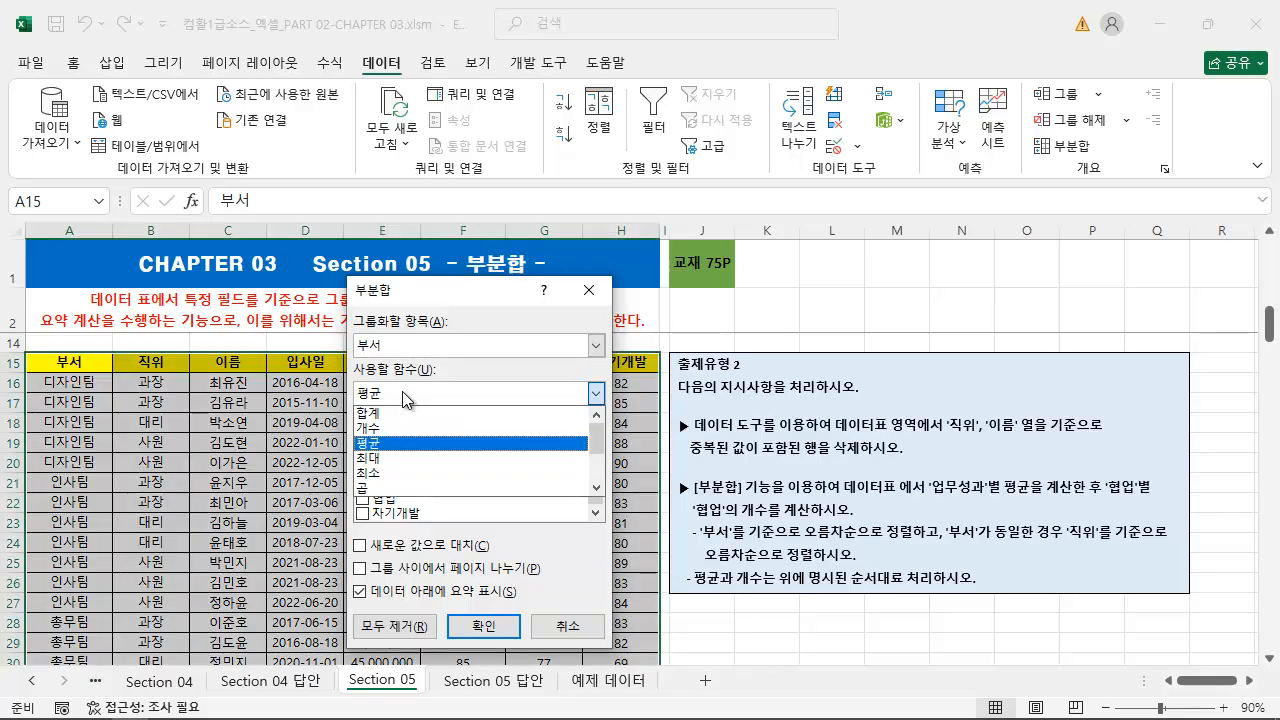
left_click(407, 396)
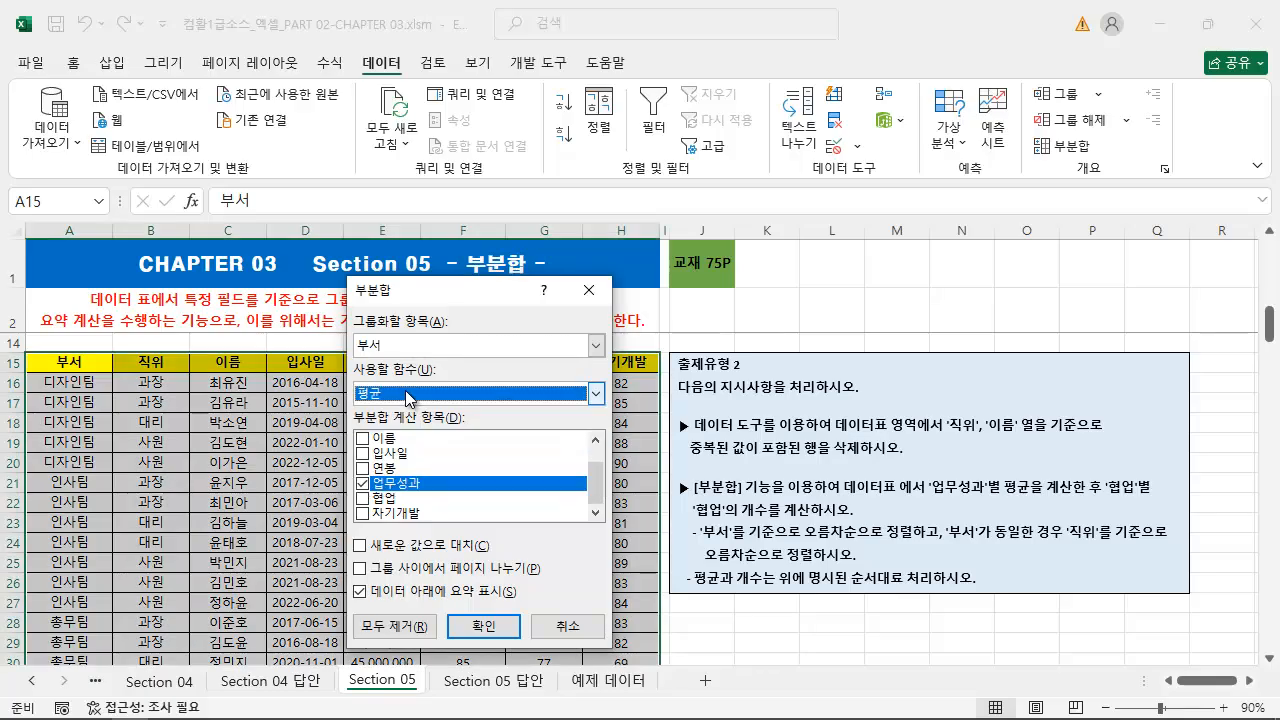
left_click(364, 485)
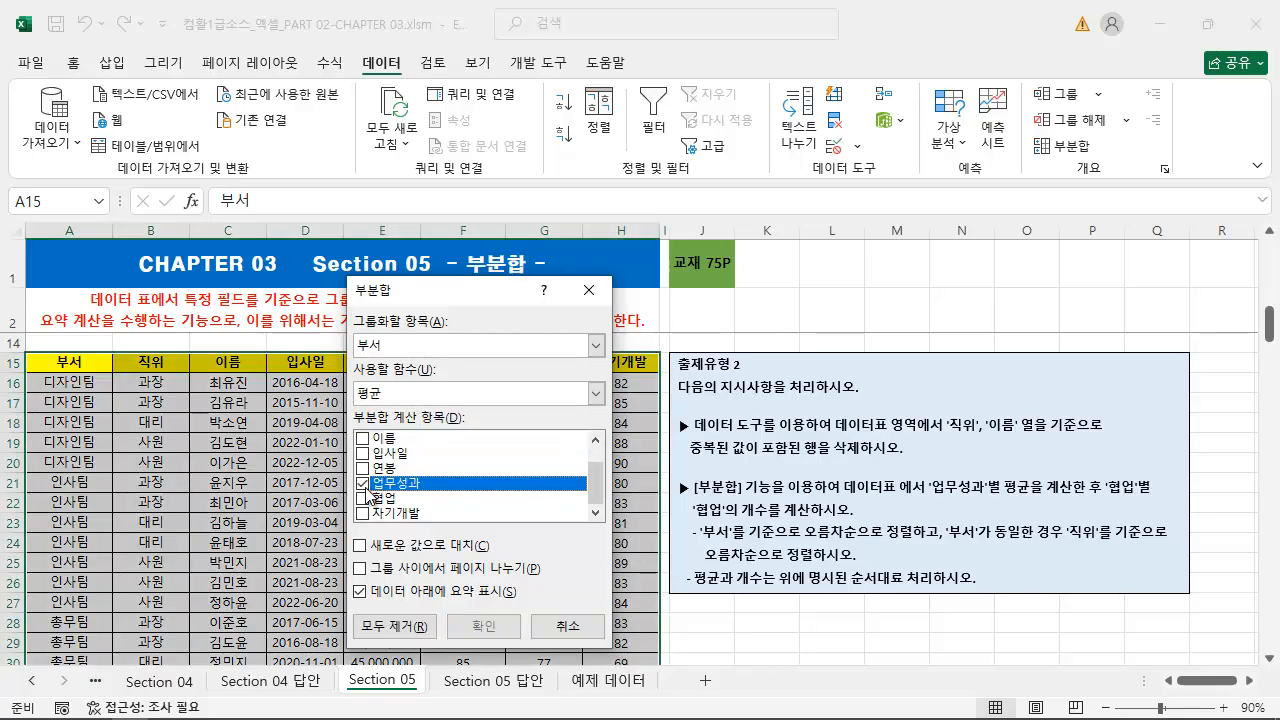
left_click(362, 546)
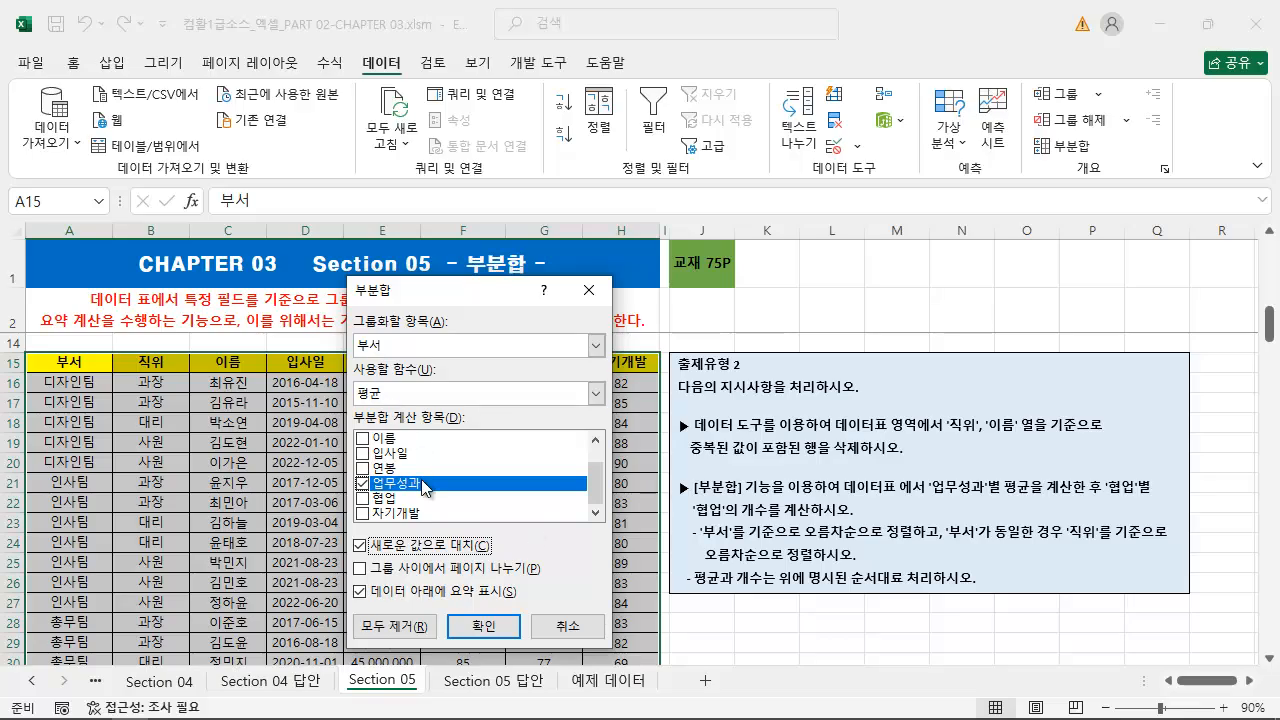
left_click(493, 630)
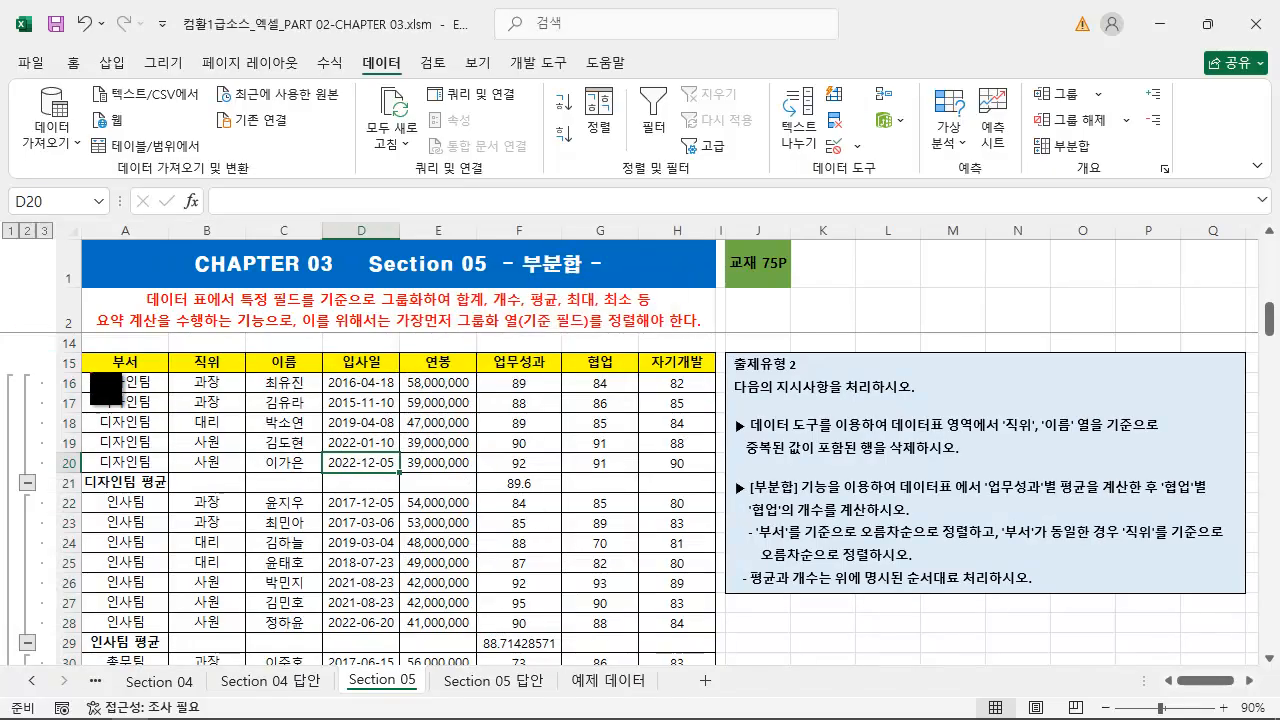
Examine the 업무성과 average rows inserted below the 디자인팀 and 인사팀 groups
left_click_drag(83, 471, 564, 492)
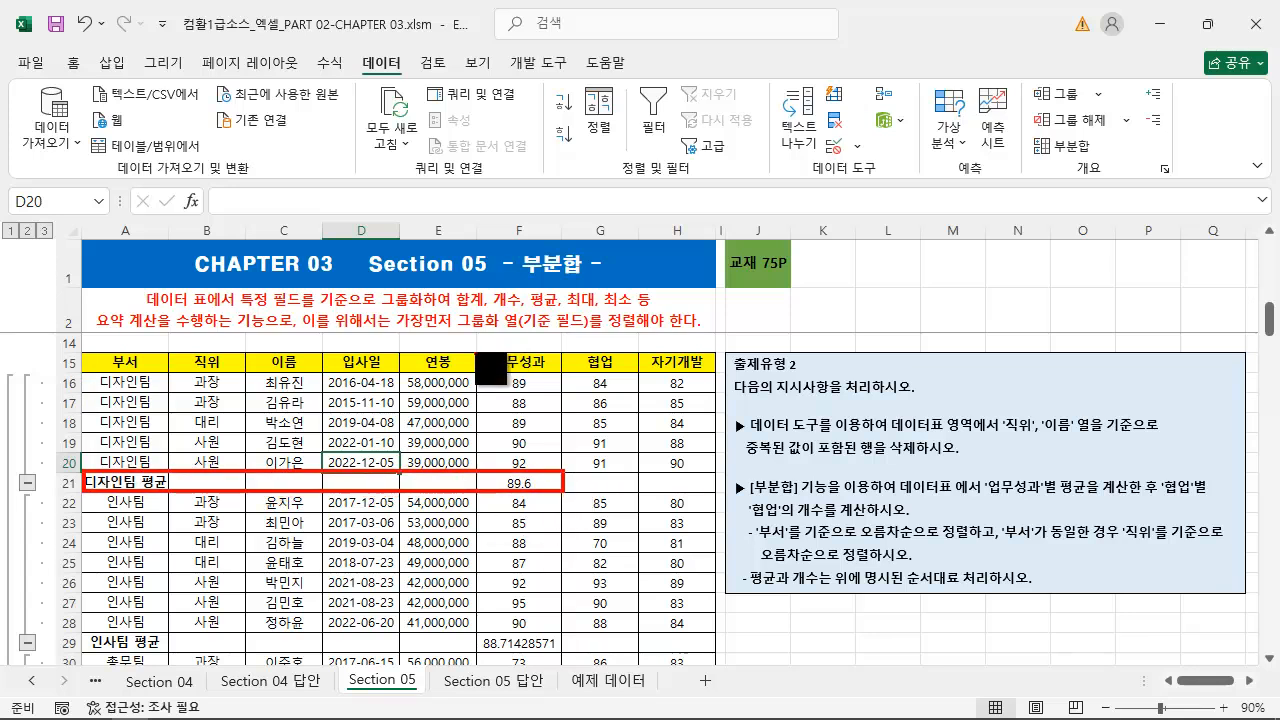
left_click_drag(477, 347, 565, 370)
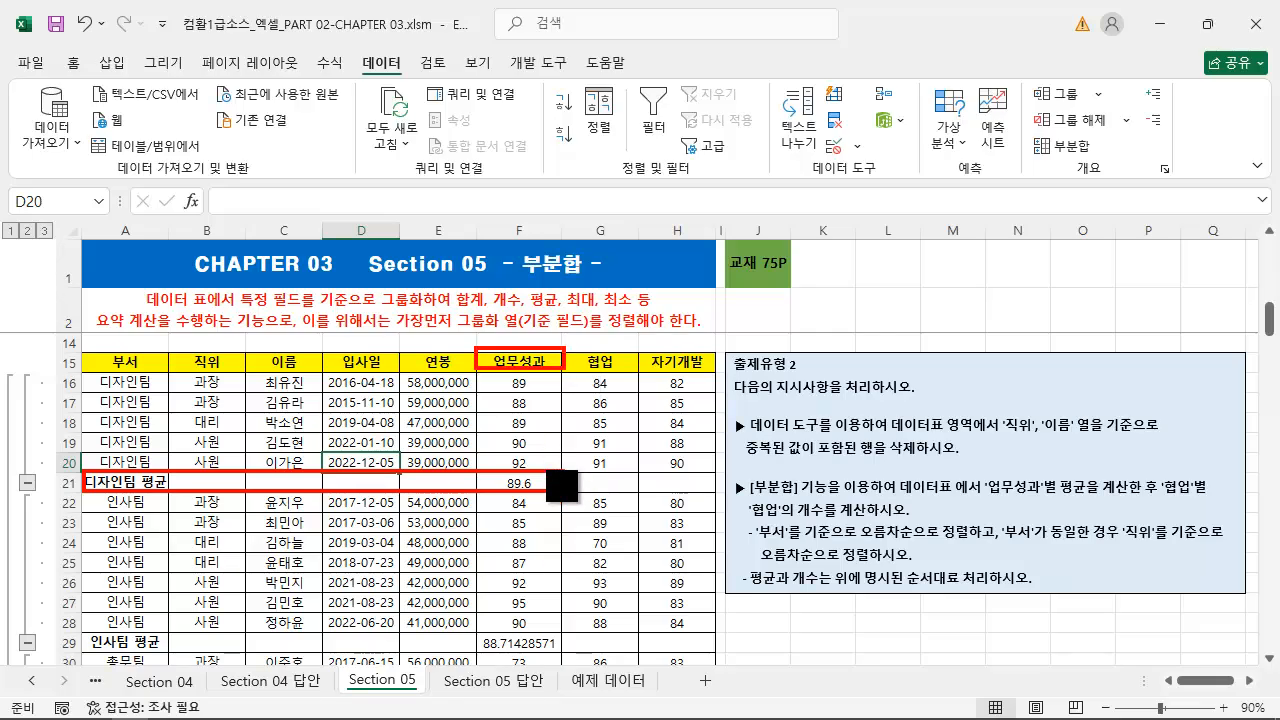
left_click_drag(546, 458, 543, 370)
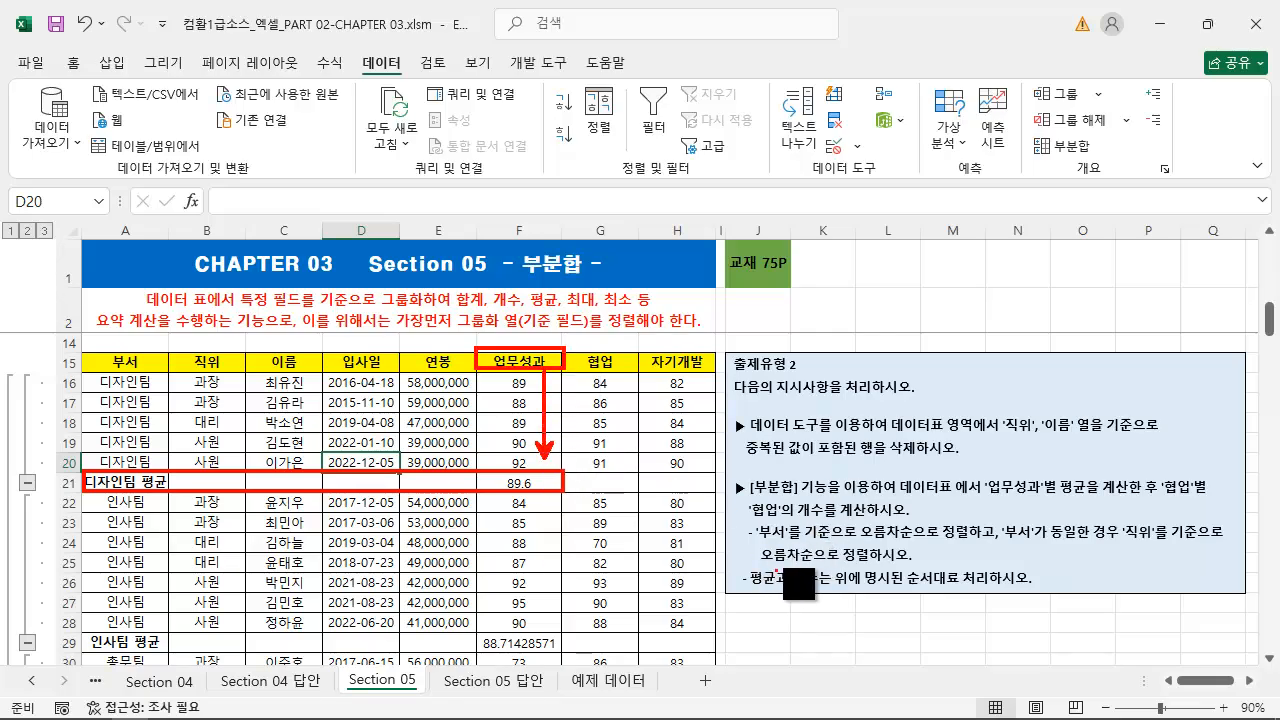
mouse_move(748, 546)
left_mouse_down()
mouse_move(535, 430)
mouse_move(567, 430)
left_mouse_up()
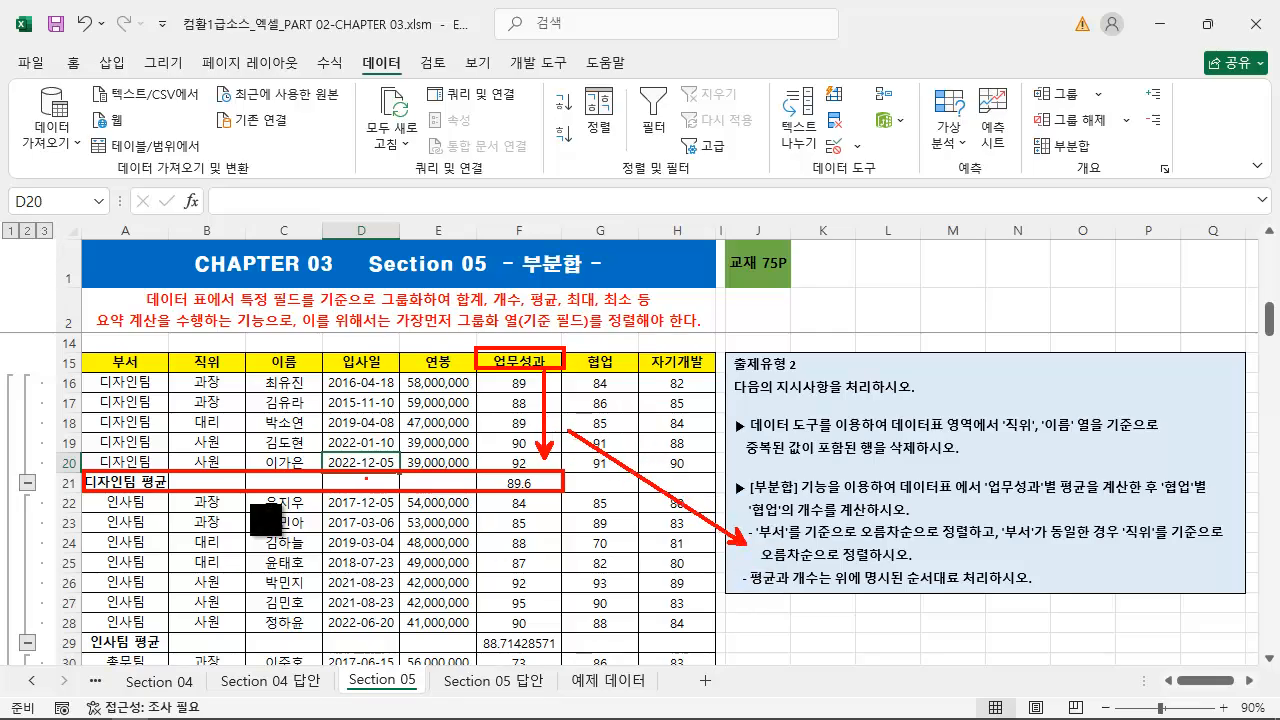
key("ctrl+z")
left_click_drag(78, 628, 568, 655)
key("Escape")
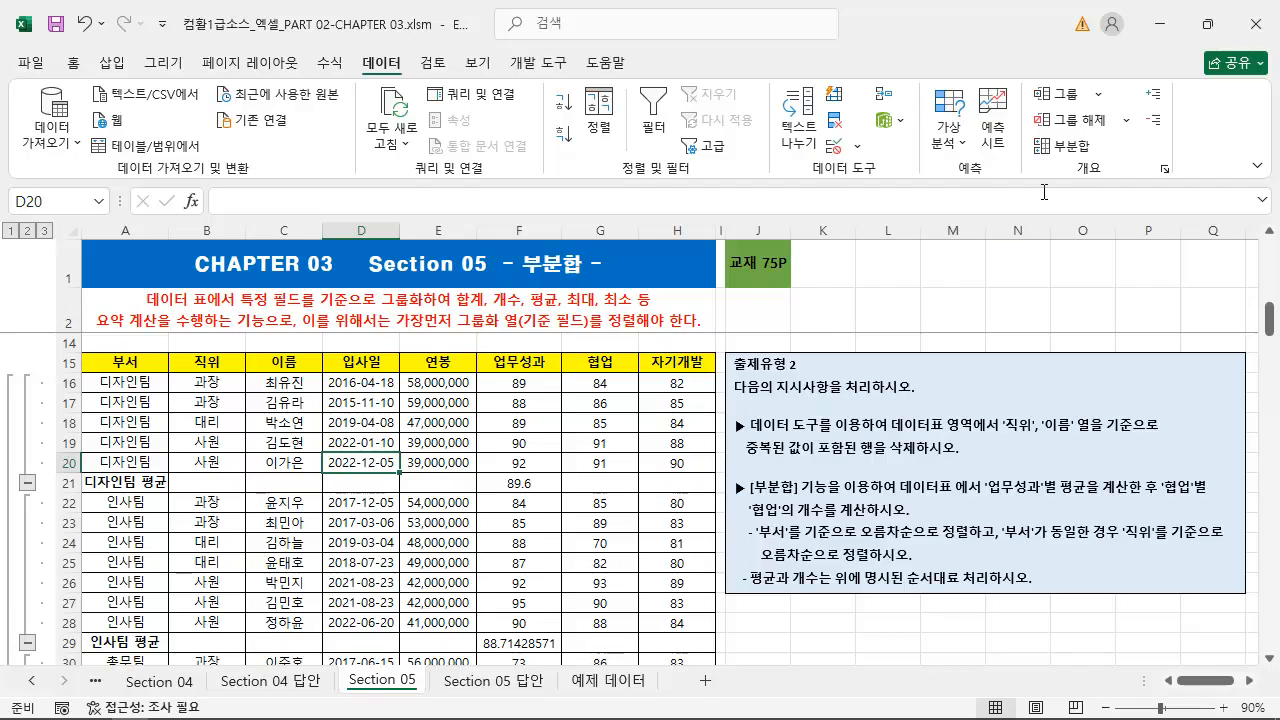
Start a second subtotal on the employee table, grouped by 직위
left_click(1068, 150)
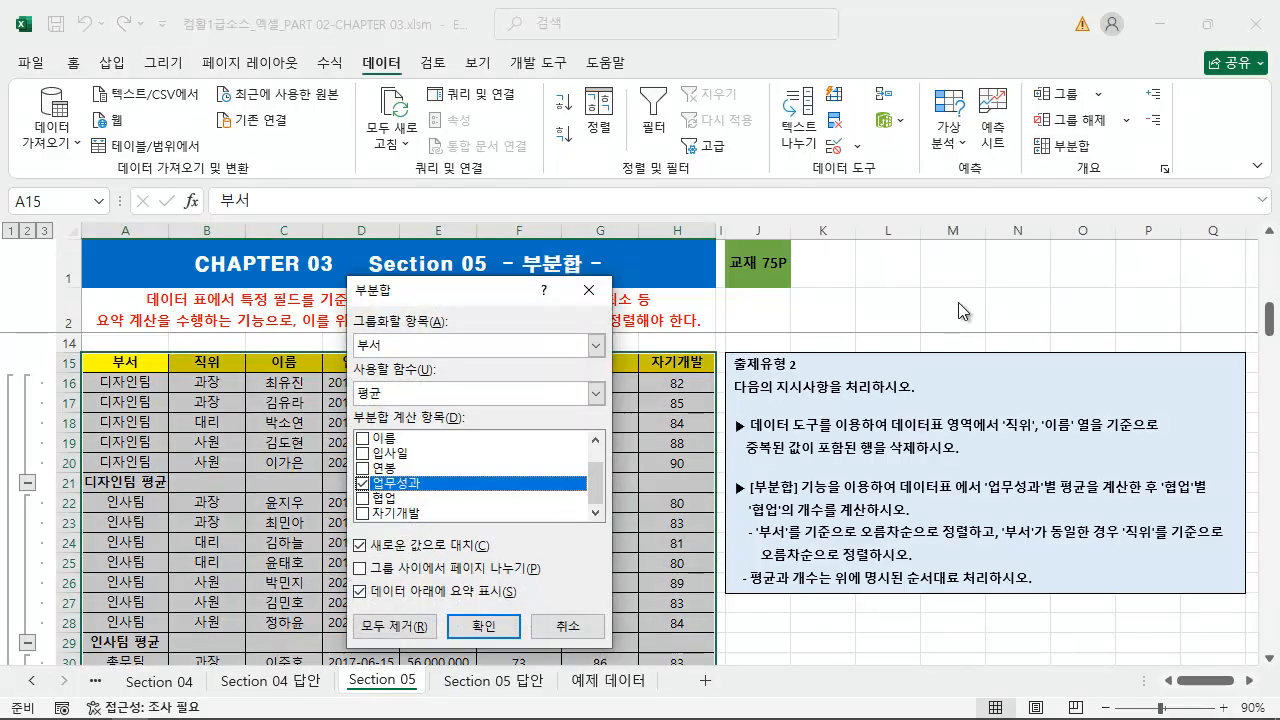
key("ctrl+2")
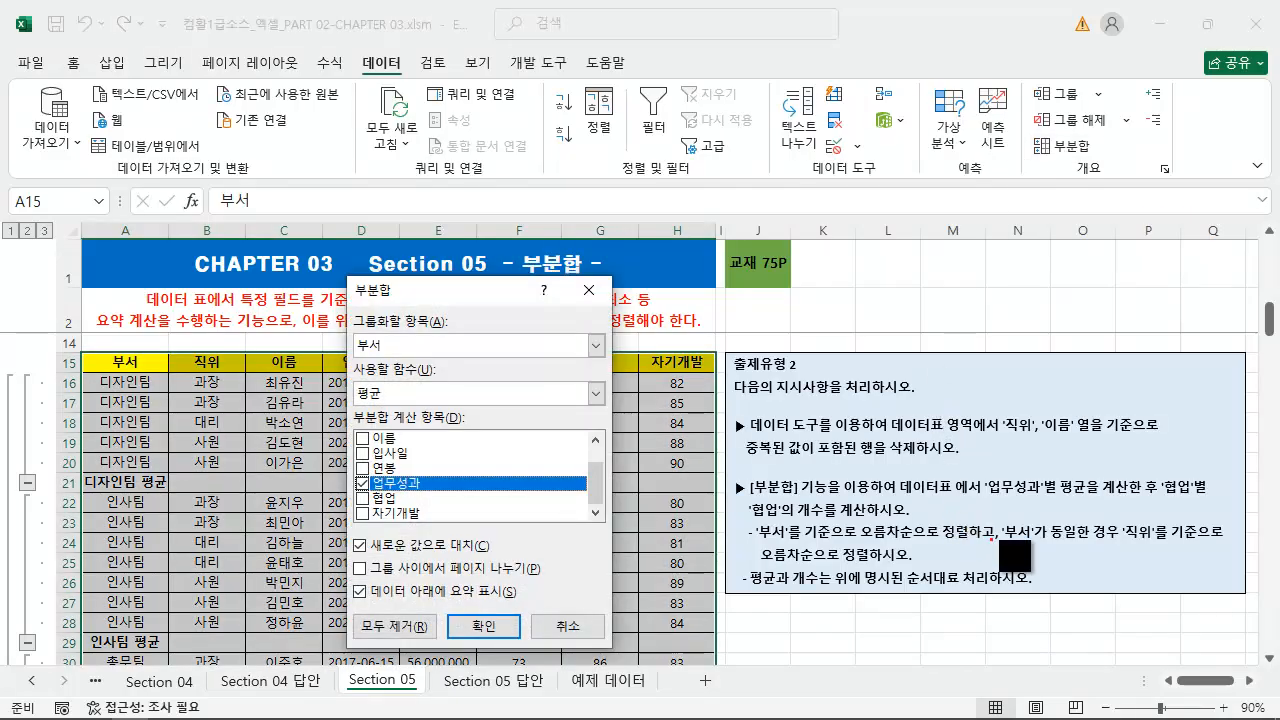
left_click_drag(1119, 546, 1230, 546)
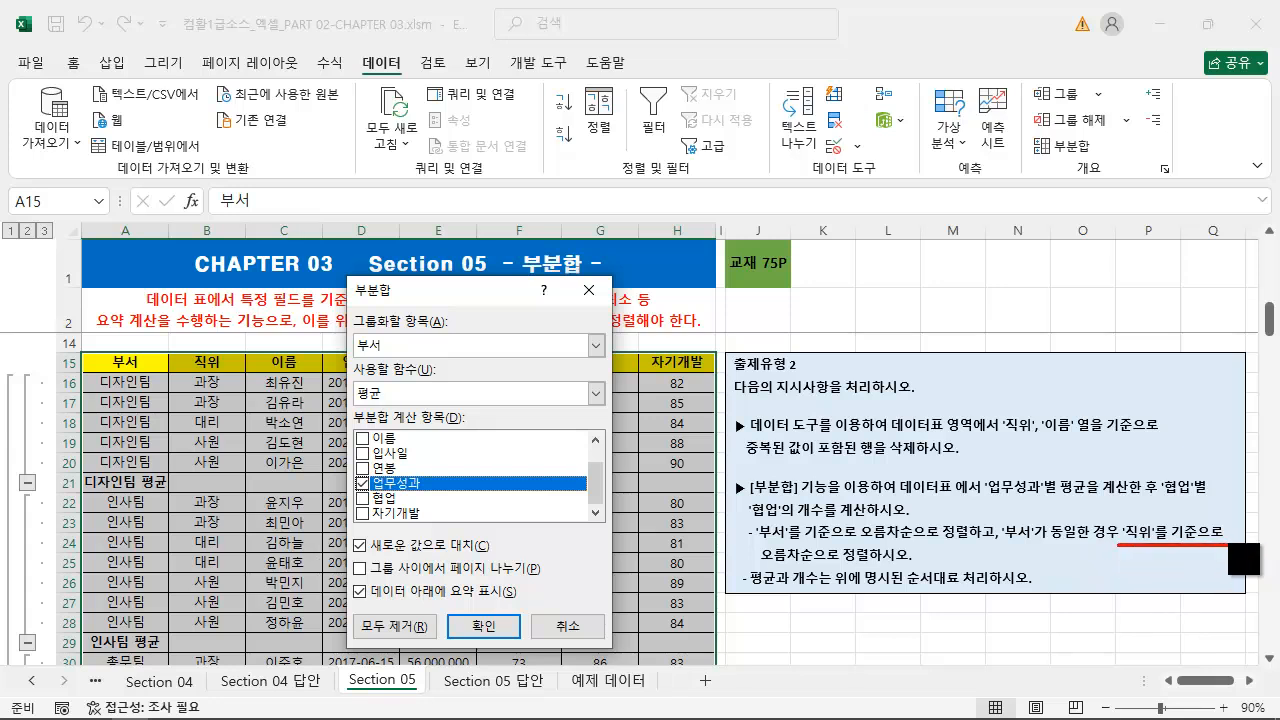
left_click_drag(760, 568, 918, 568)
key("Escape")
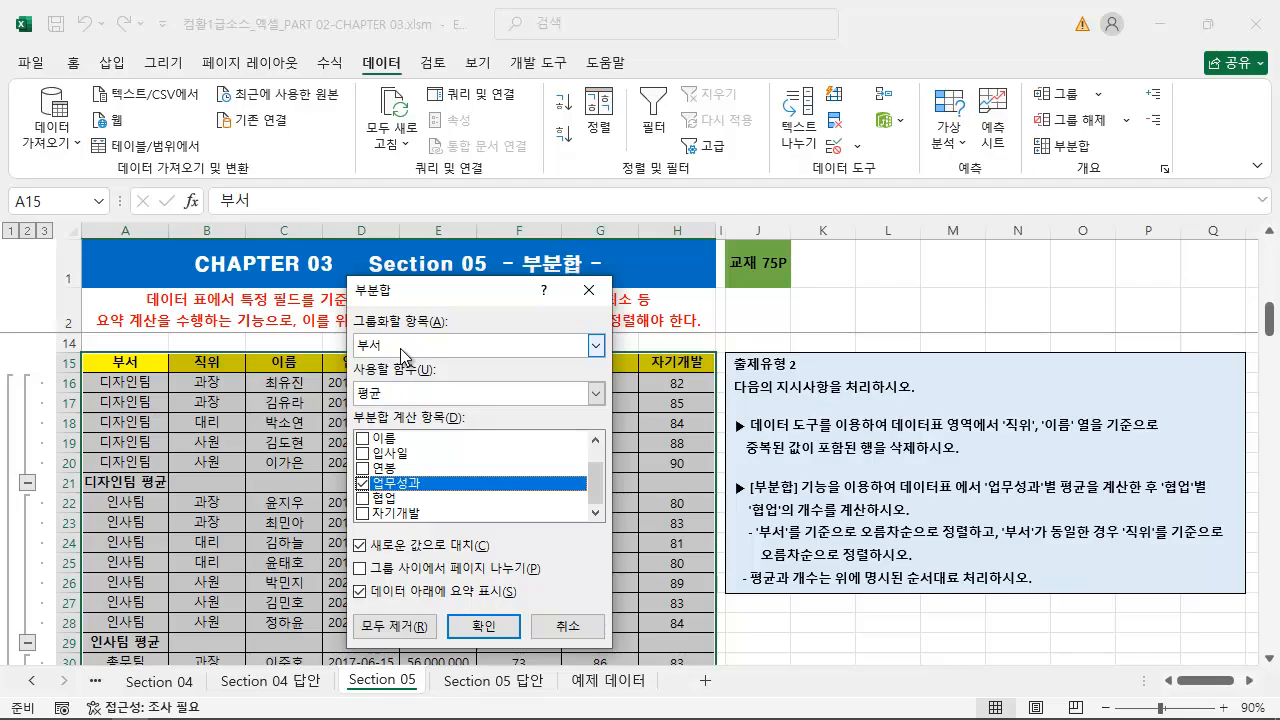
left_click(402, 350)
left_click(399, 383)
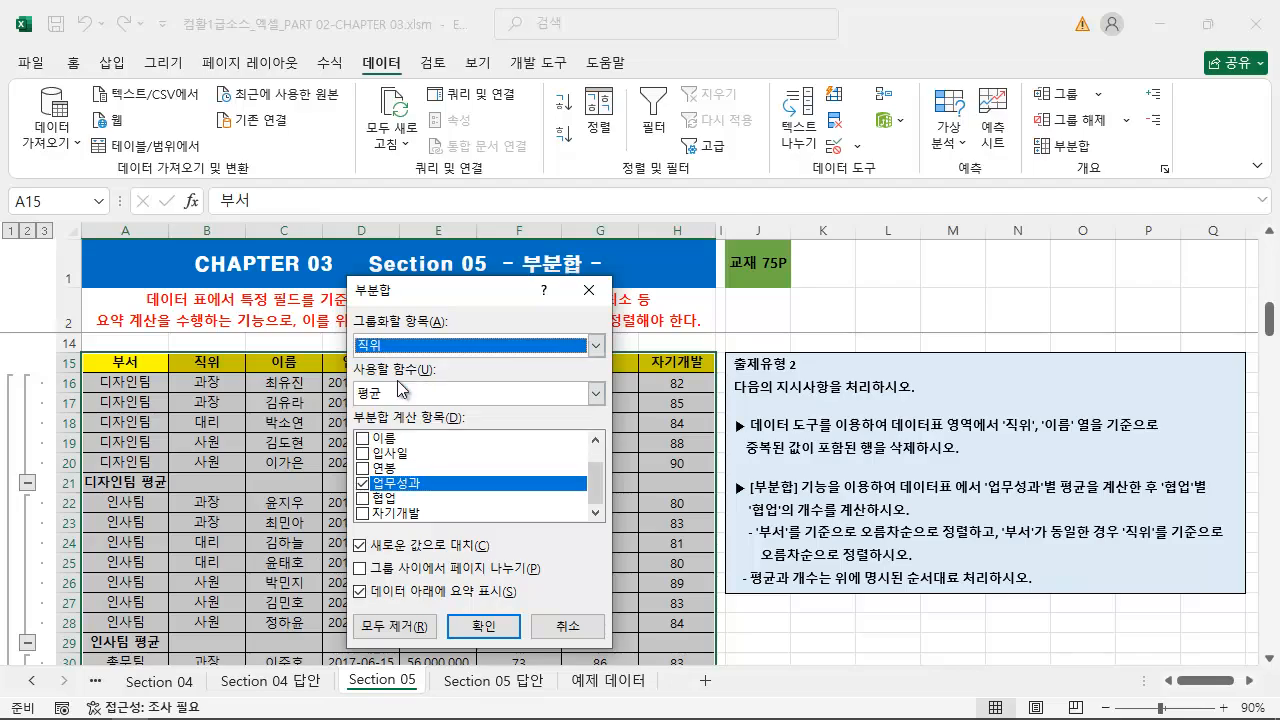
Set the second subtotal to count (개수) and calculate 협업 instead of 업무성과
key("ctrl+2")
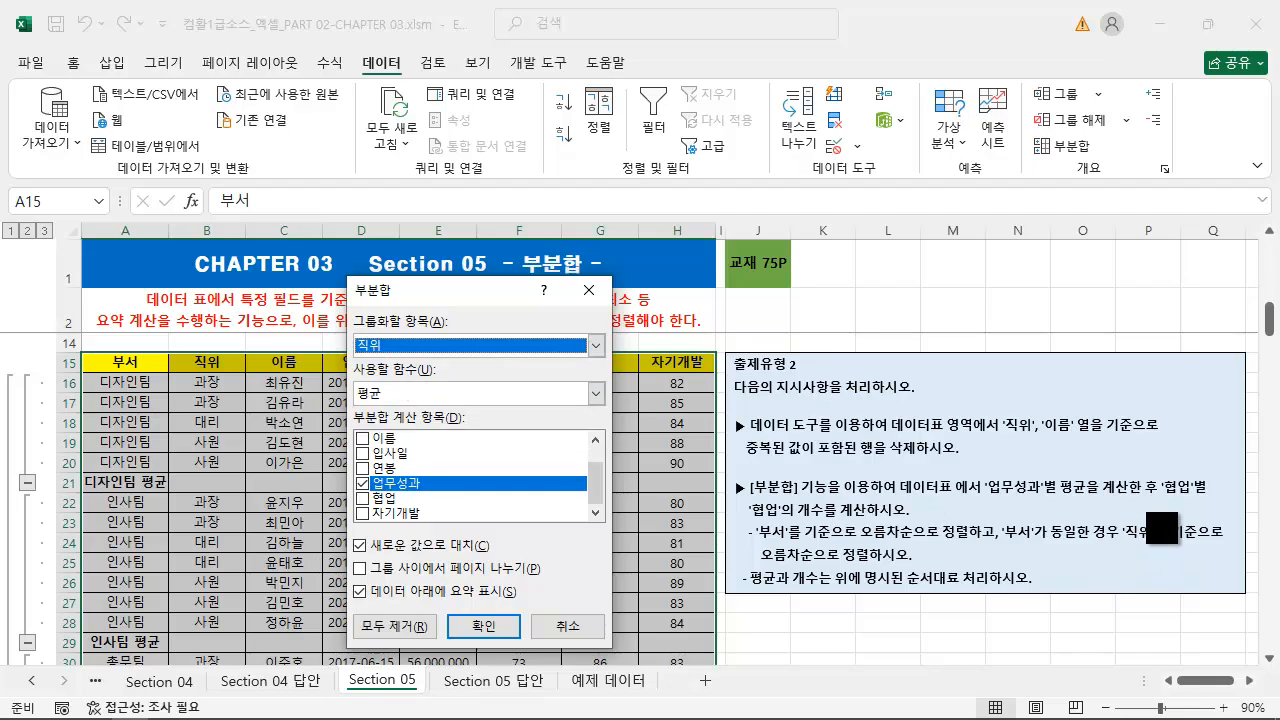
left_click_drag(744, 521, 937, 520)
key("Escape")
left_click(443, 393)
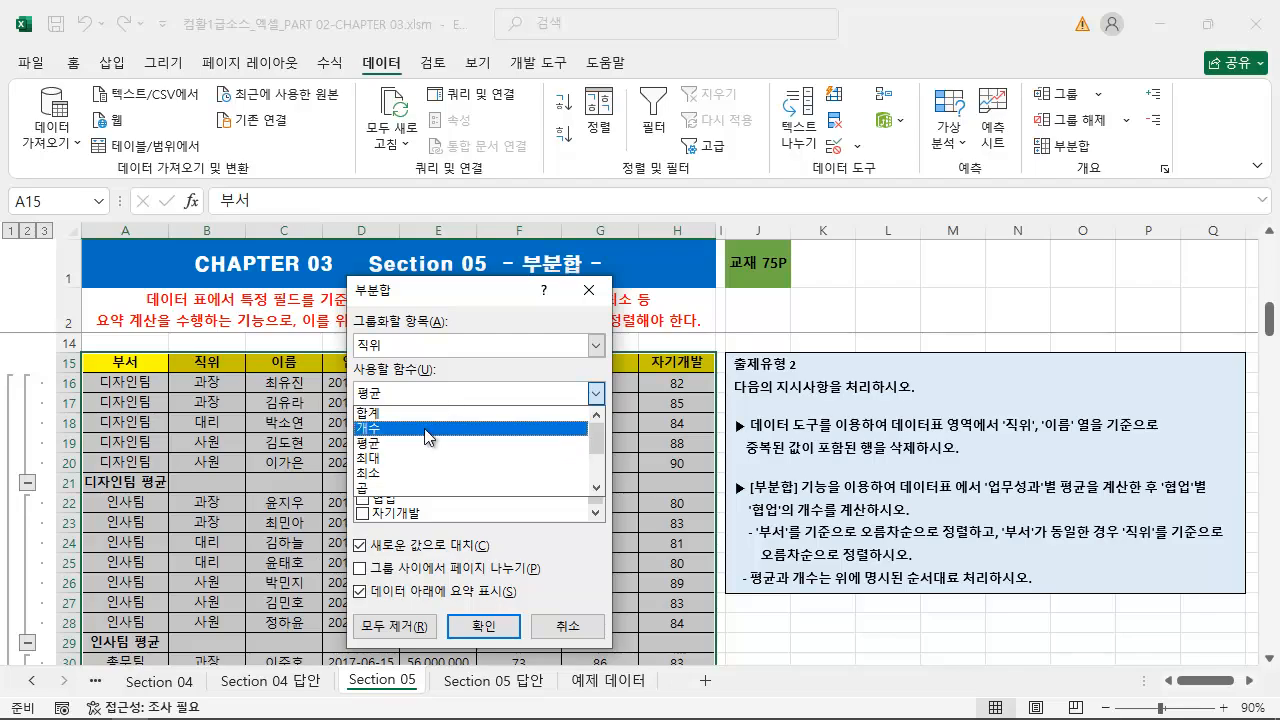
left_click(430, 421)
left_click(362, 484)
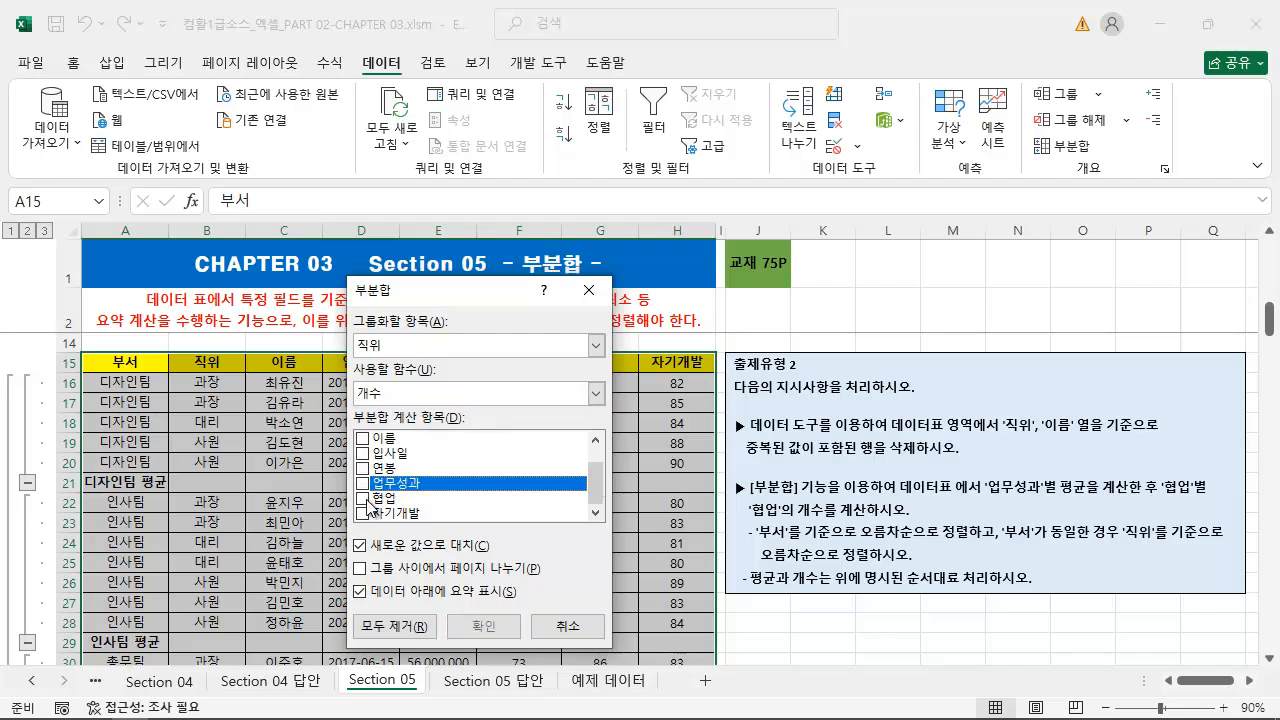
left_click(362, 498)
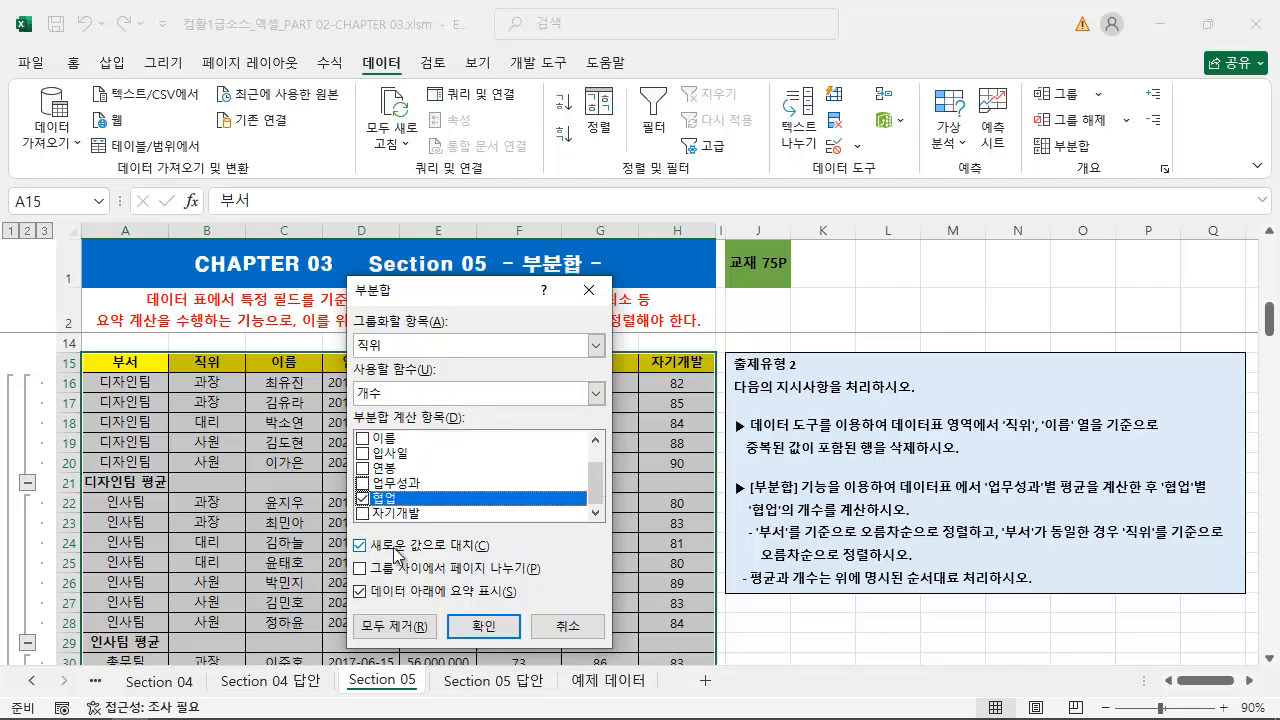
Turn off replacing the current subtotals and apply the nested 직위 subtotal
key("ctrl+2")
left_click_drag(339, 535, 528, 559)
key("Escape")
left_click(361, 548)
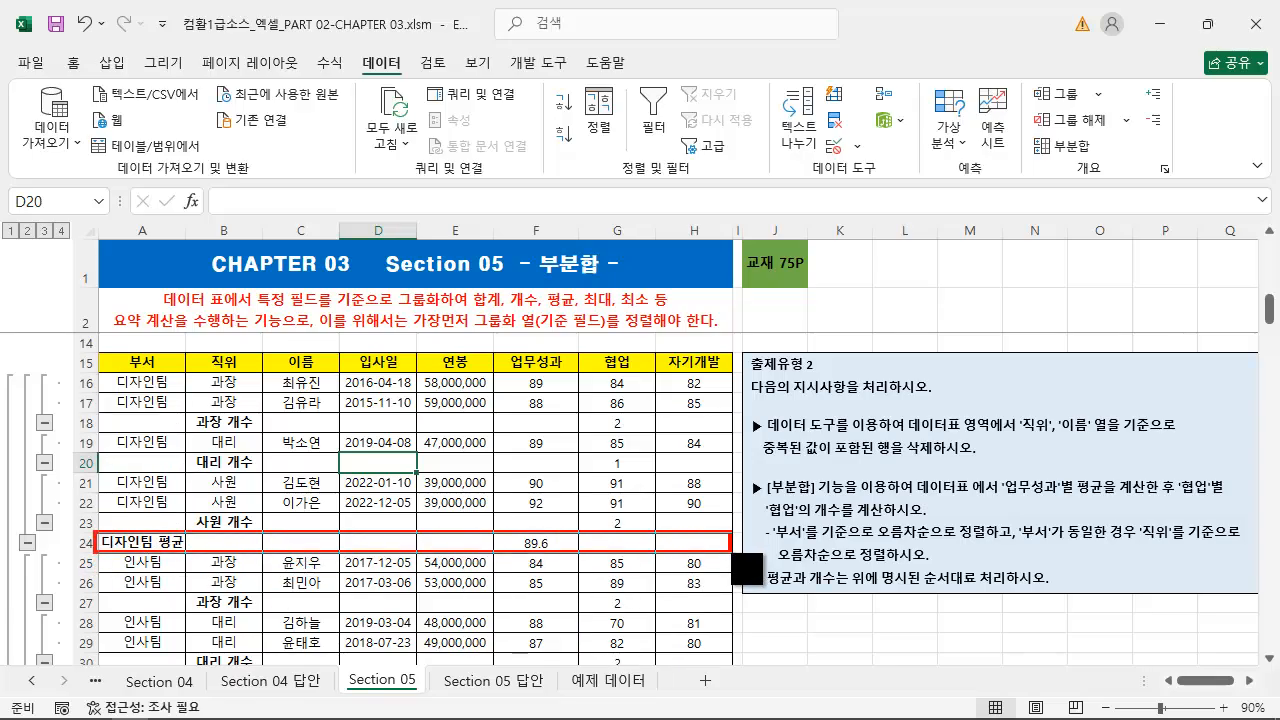
Check the 디자인팀 average of 업무성과 and reread the instructions on 직위 order and the 협업 count
mouse_move(496, 349)
left_mouse_down()
mouse_move(516, 372)
mouse_move(568, 371)
left_mouse_up()
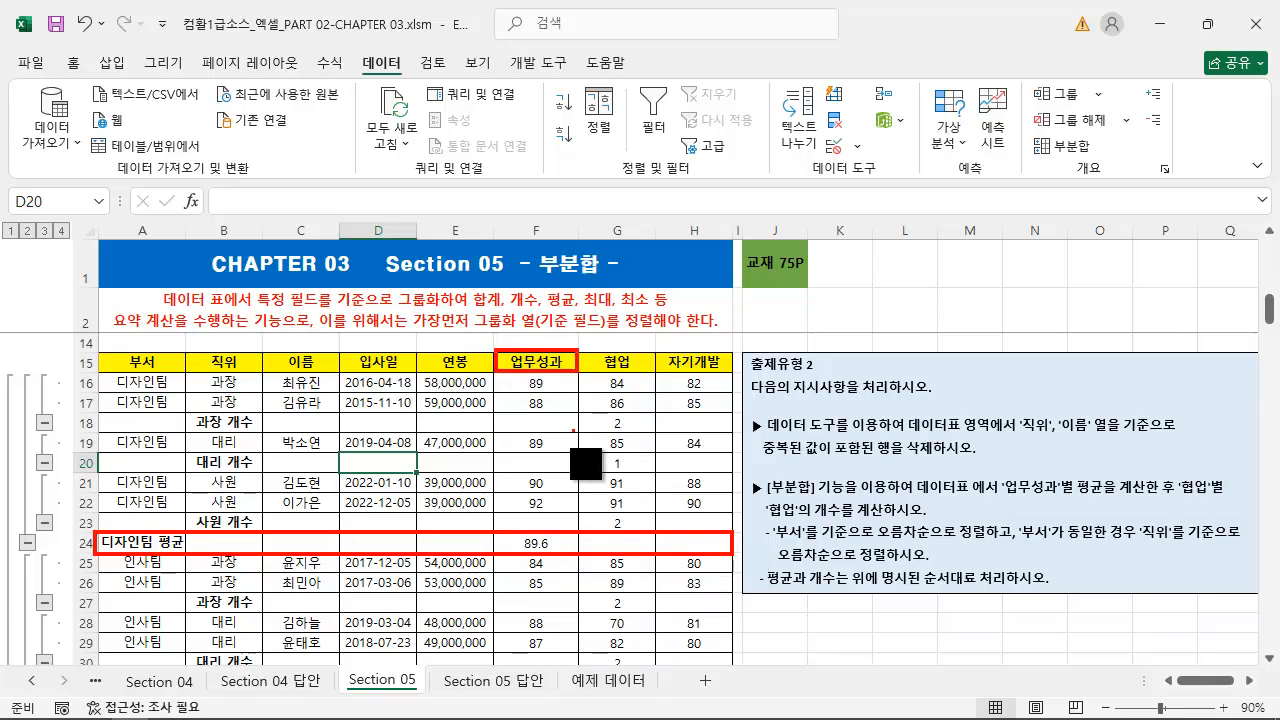
left_click_drag(562, 530, 563, 388)
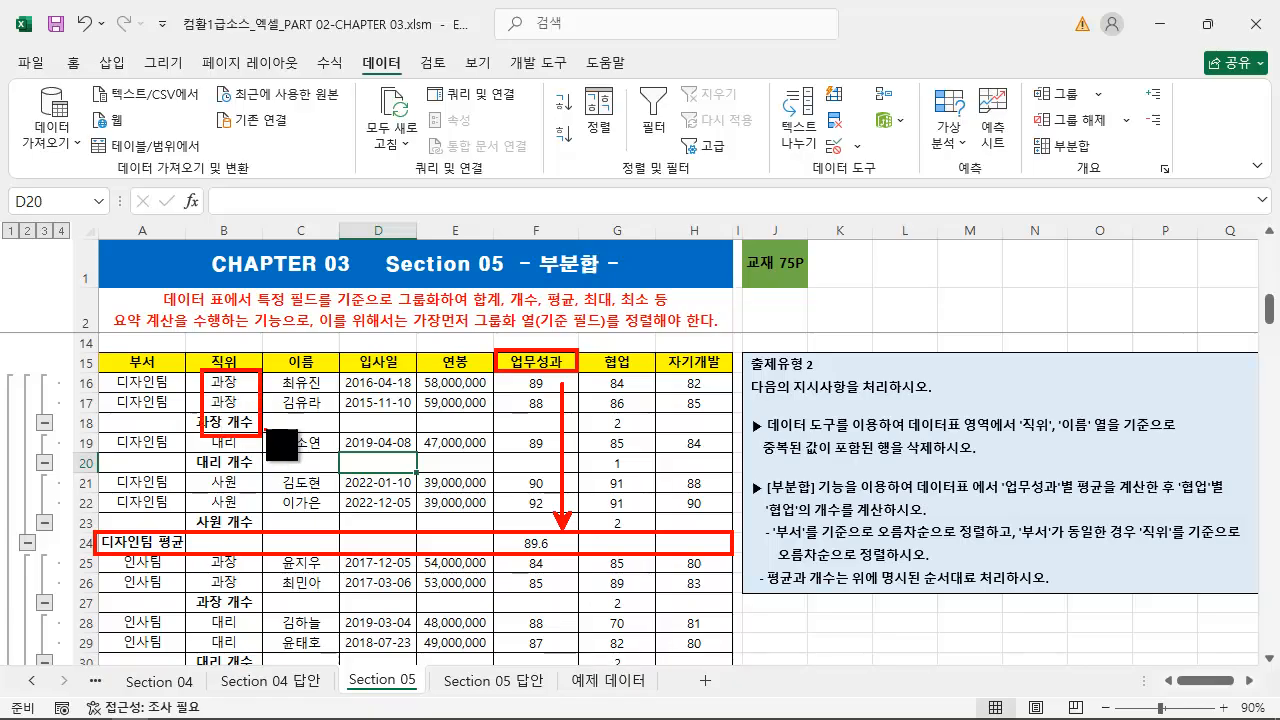
left_click_drag(1144, 541, 1272, 540)
left_click_drag(776, 566, 985, 566)
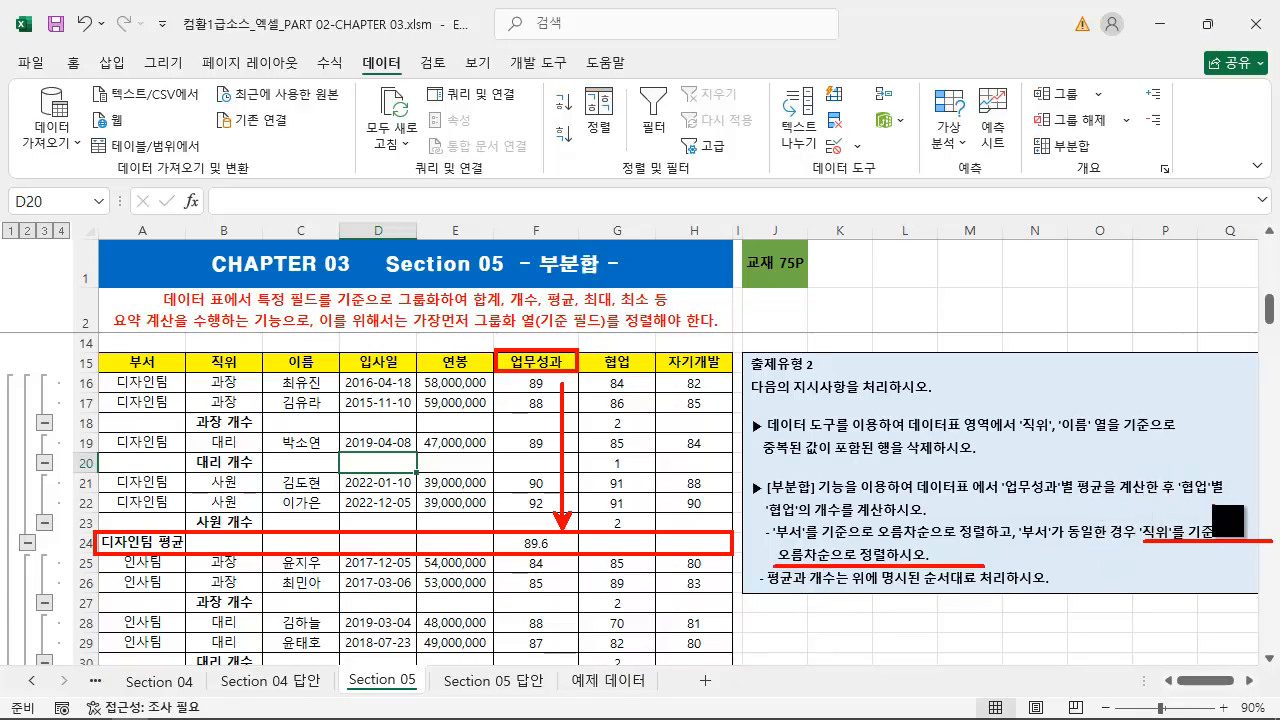
left_click_drag(1164, 492, 1228, 494)
left_click_drag(757, 521, 940, 520)
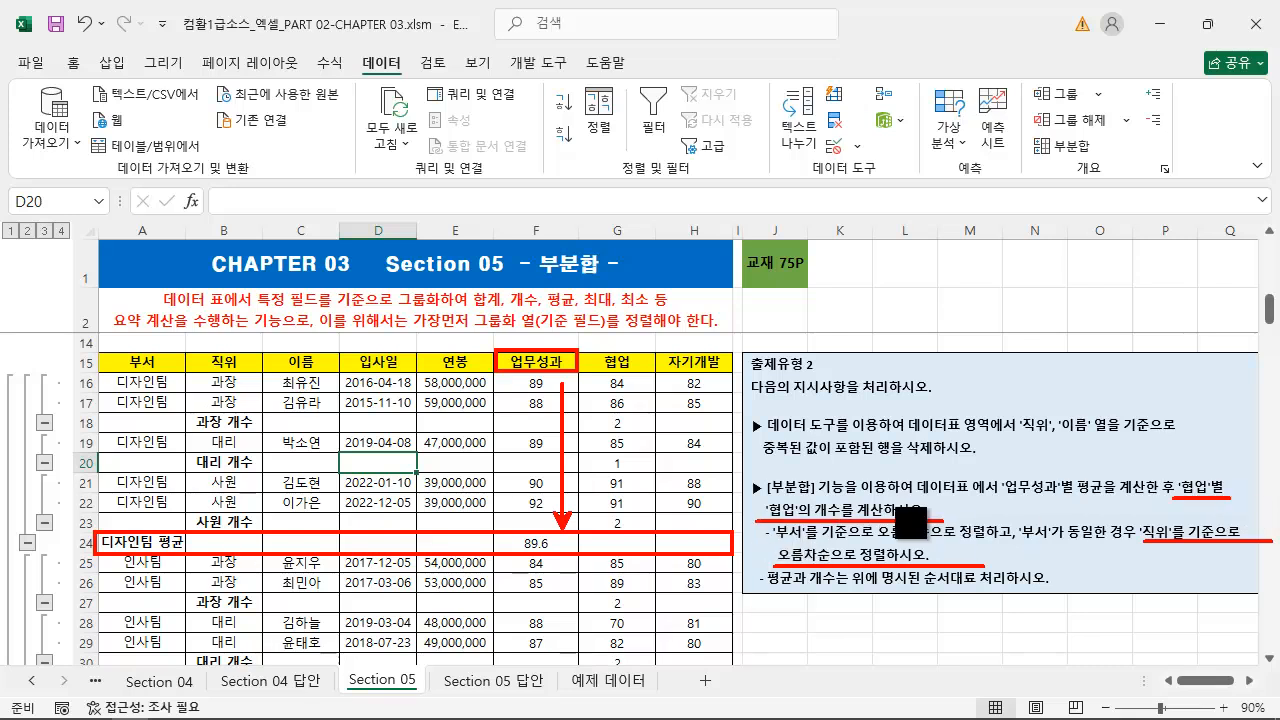
Examine the 과장 count row for 협업 and the overall count and average rows at the table's end
key("ctrl+z")
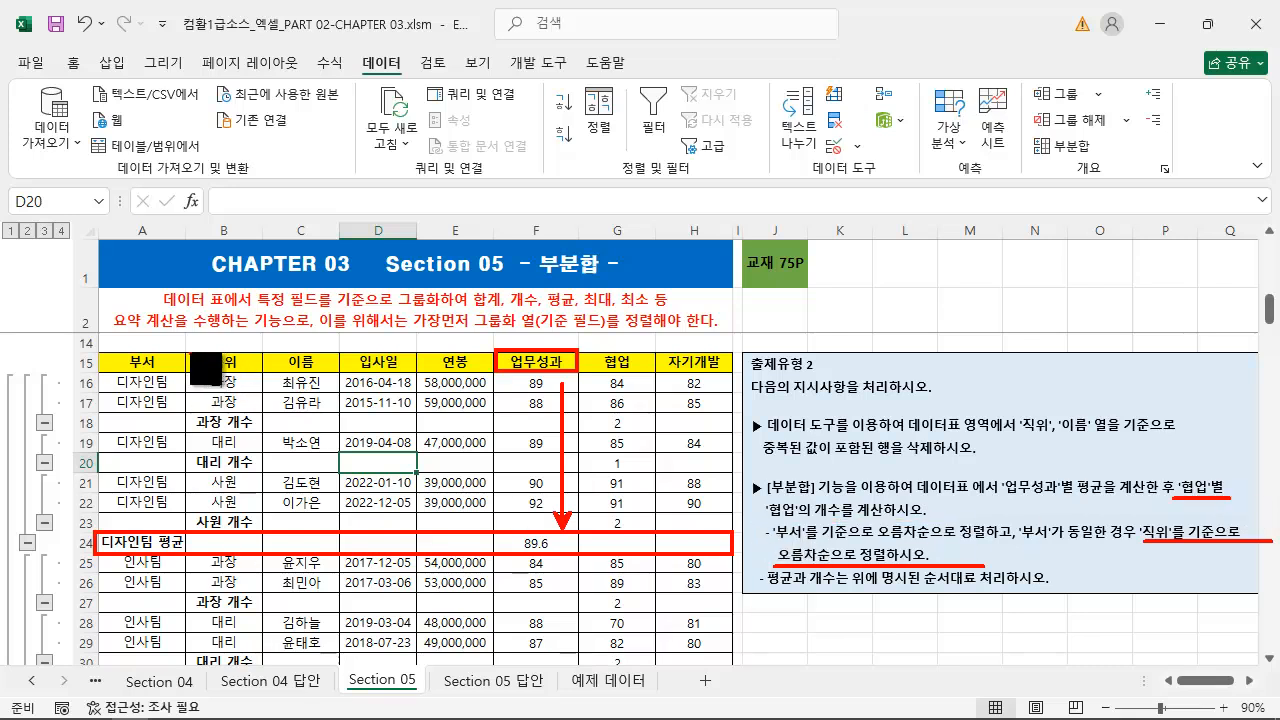
left_click_drag(190, 351, 257, 433)
key("ctrl+z")
left_click_drag(188, 350, 264, 430)
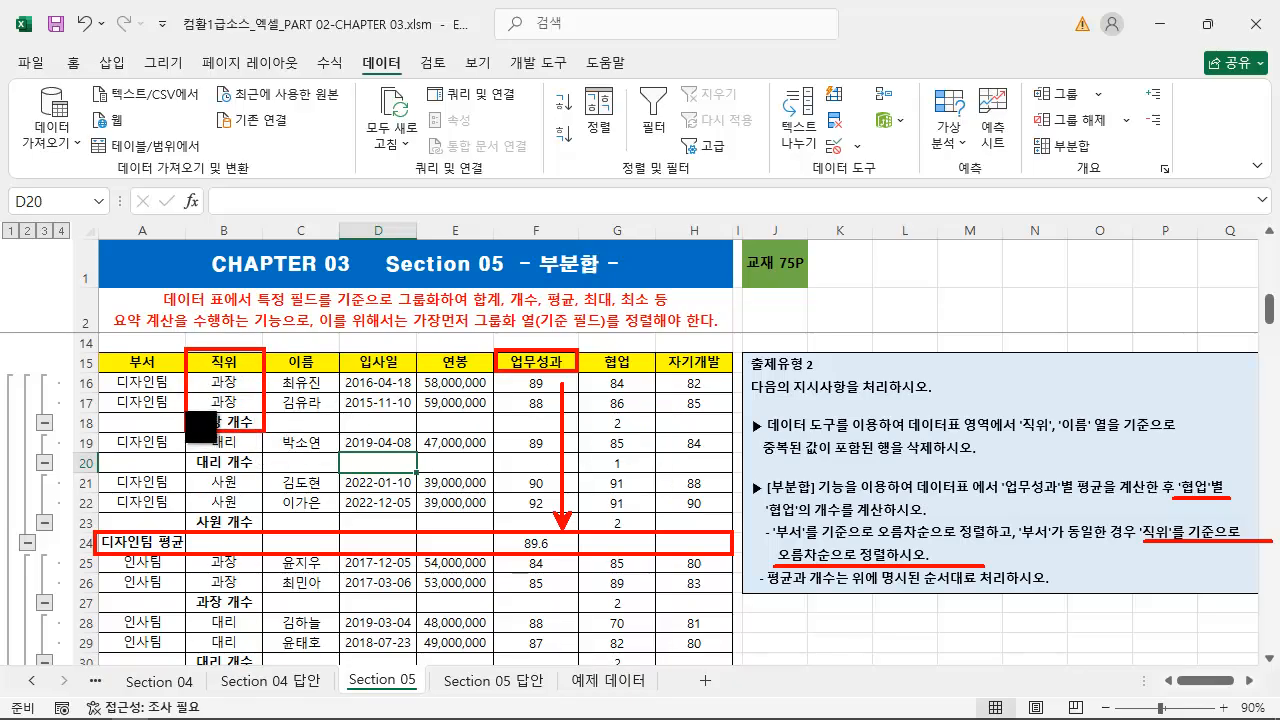
left_click_drag(187, 411, 658, 432)
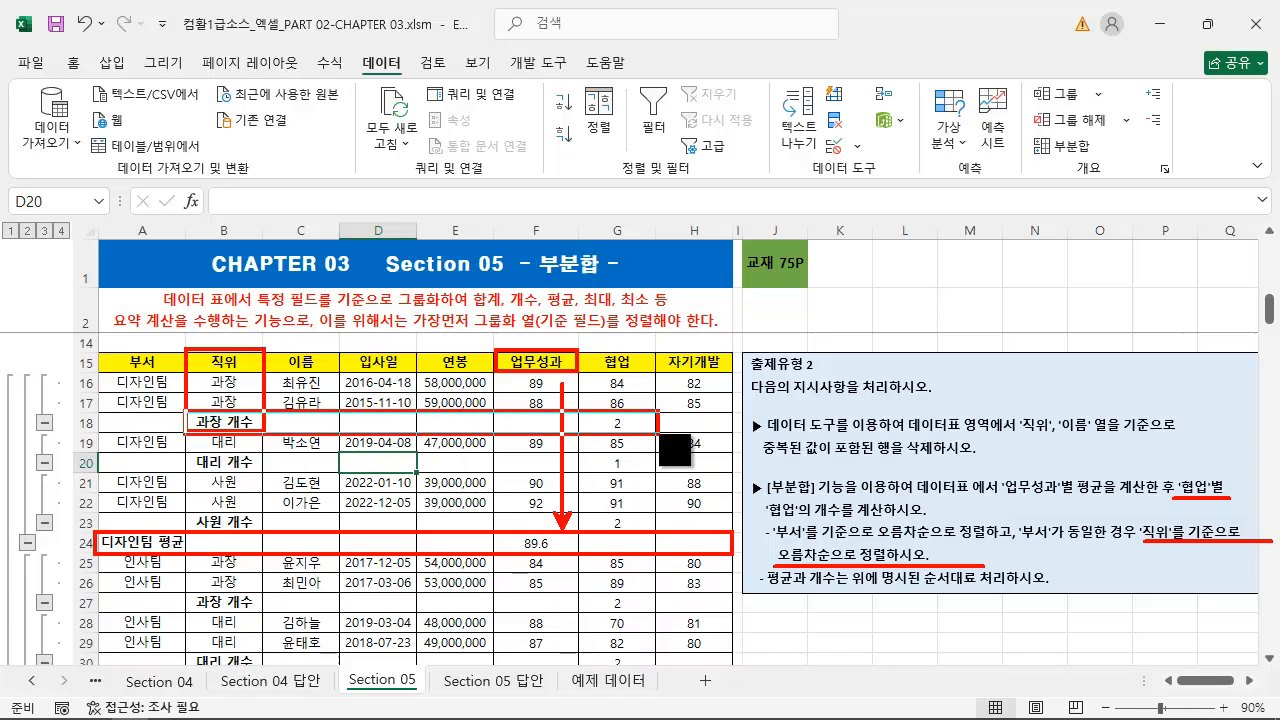
left_click_drag(590, 342, 640, 373)
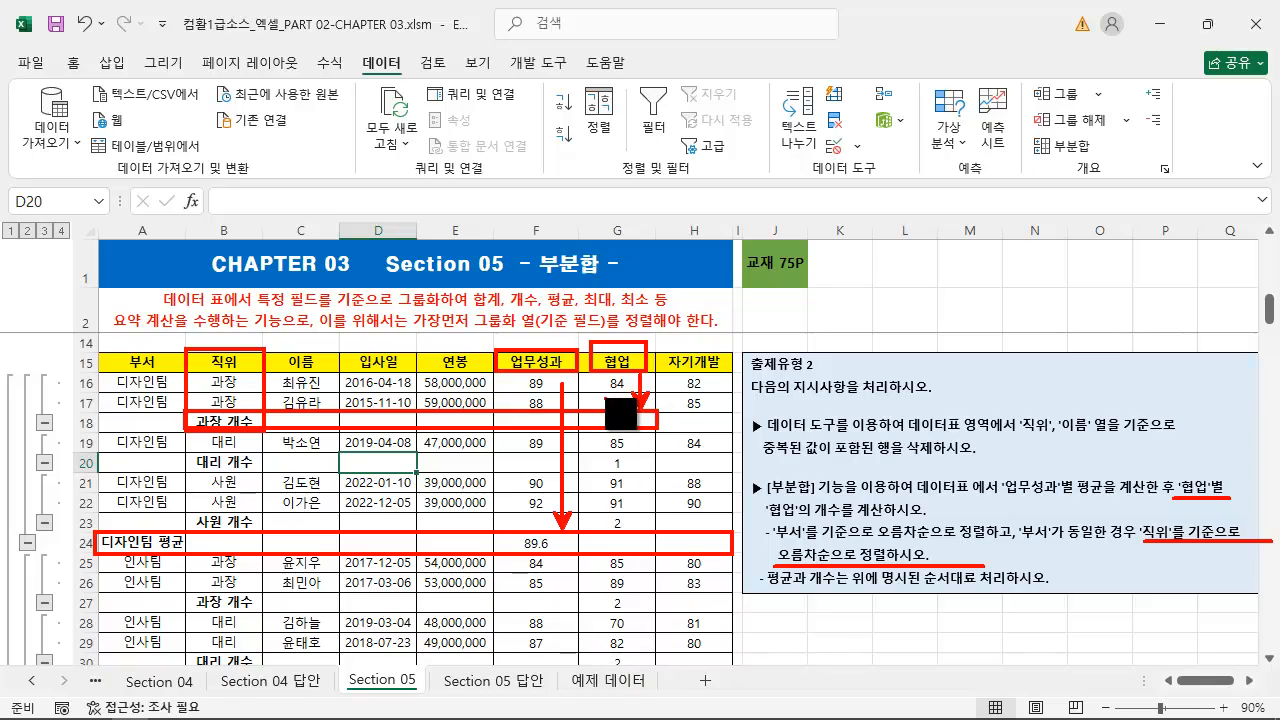
key("Escape")
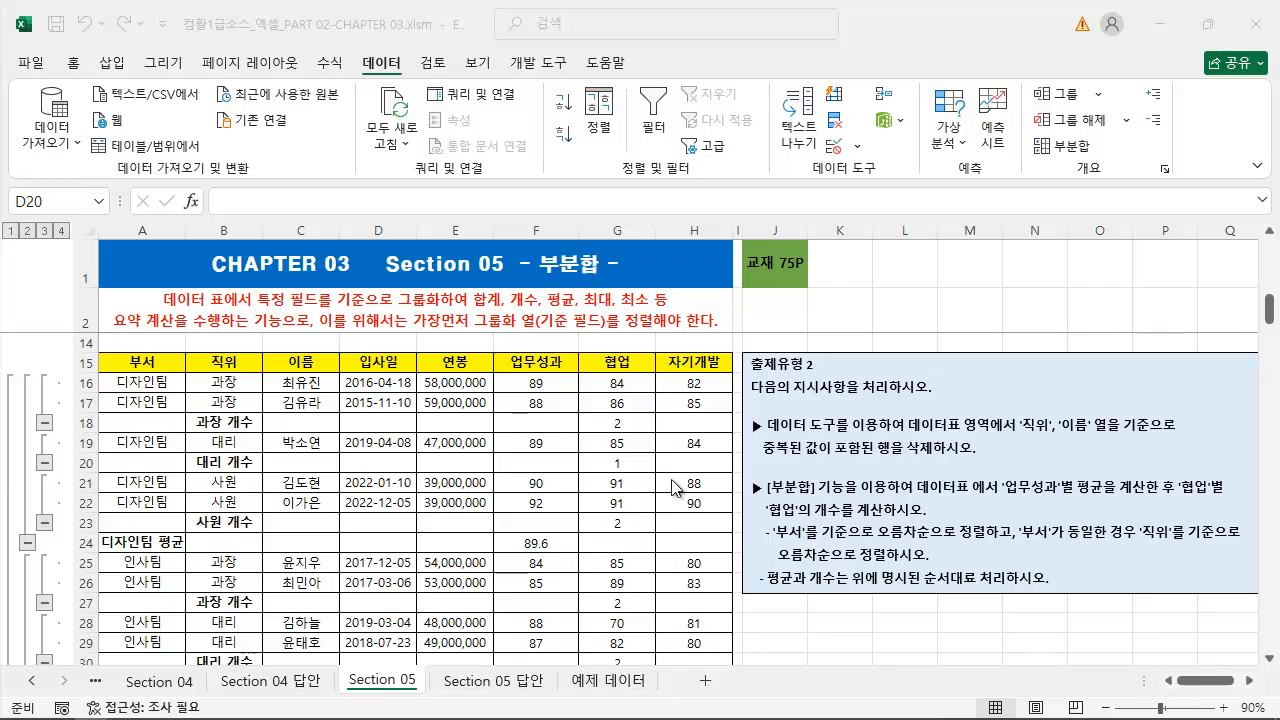
scroll(590, 500, "down", 7)
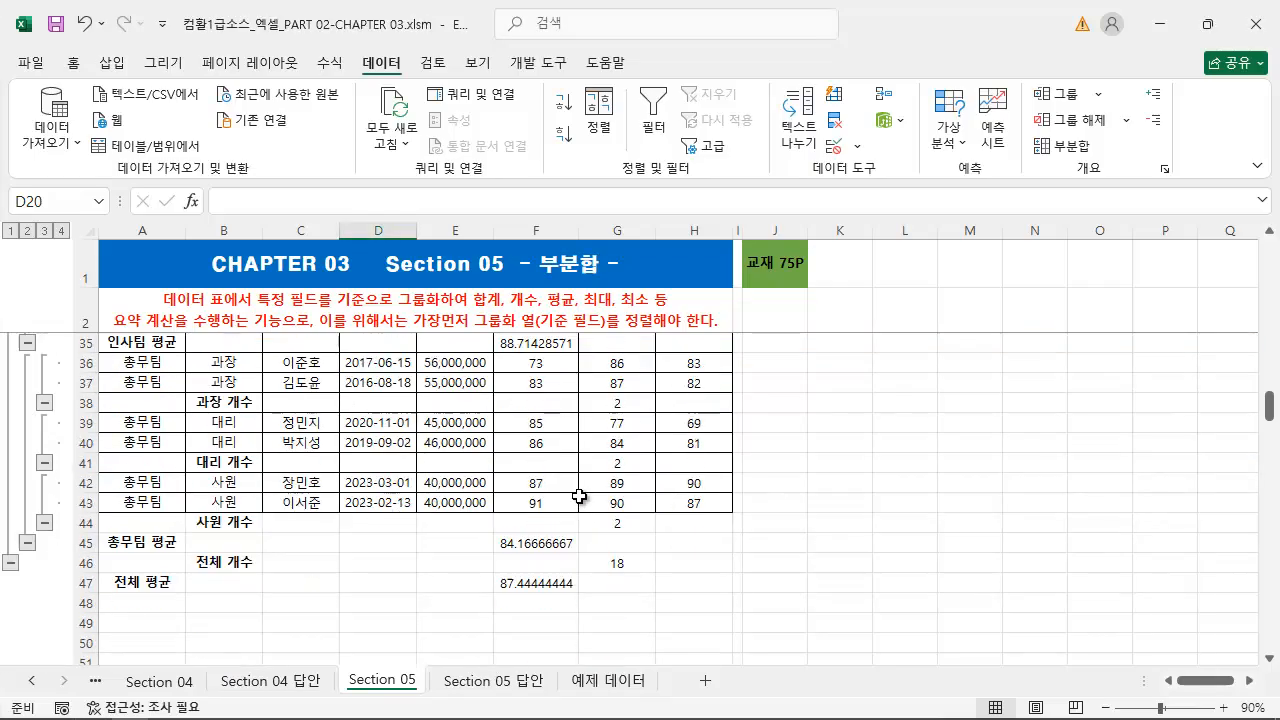
scroll(579, 495, "up", 7)
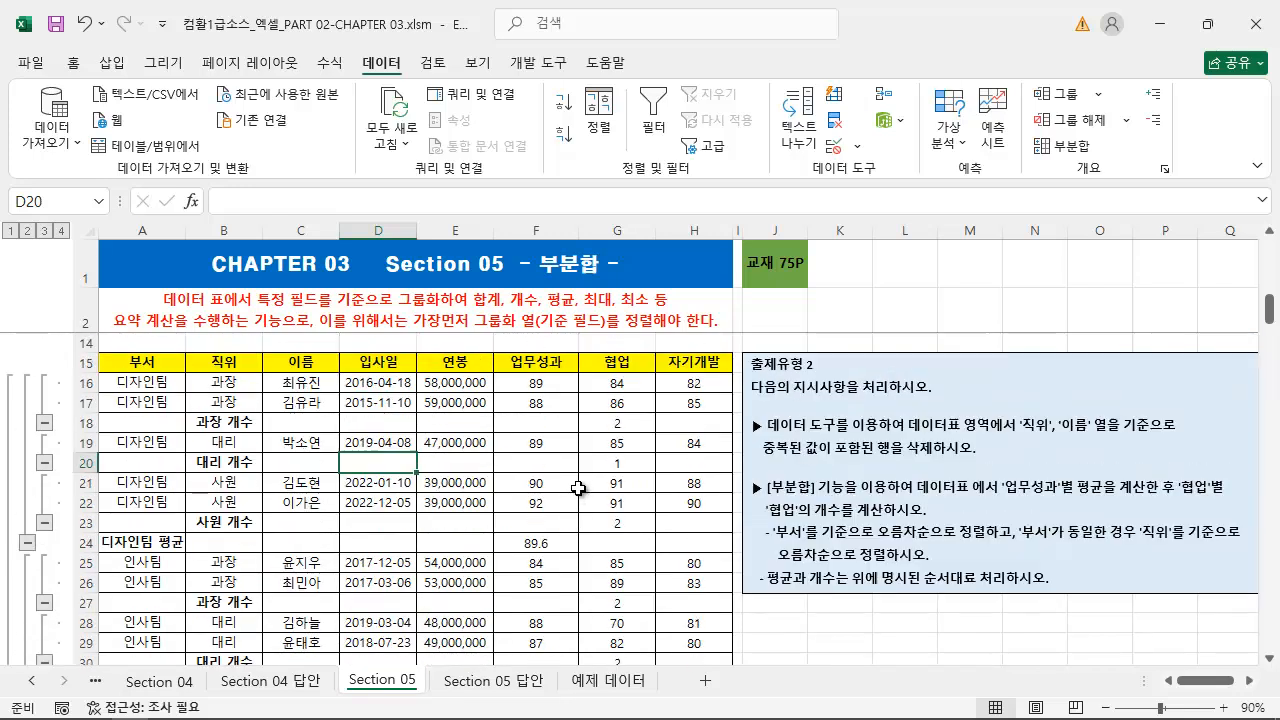